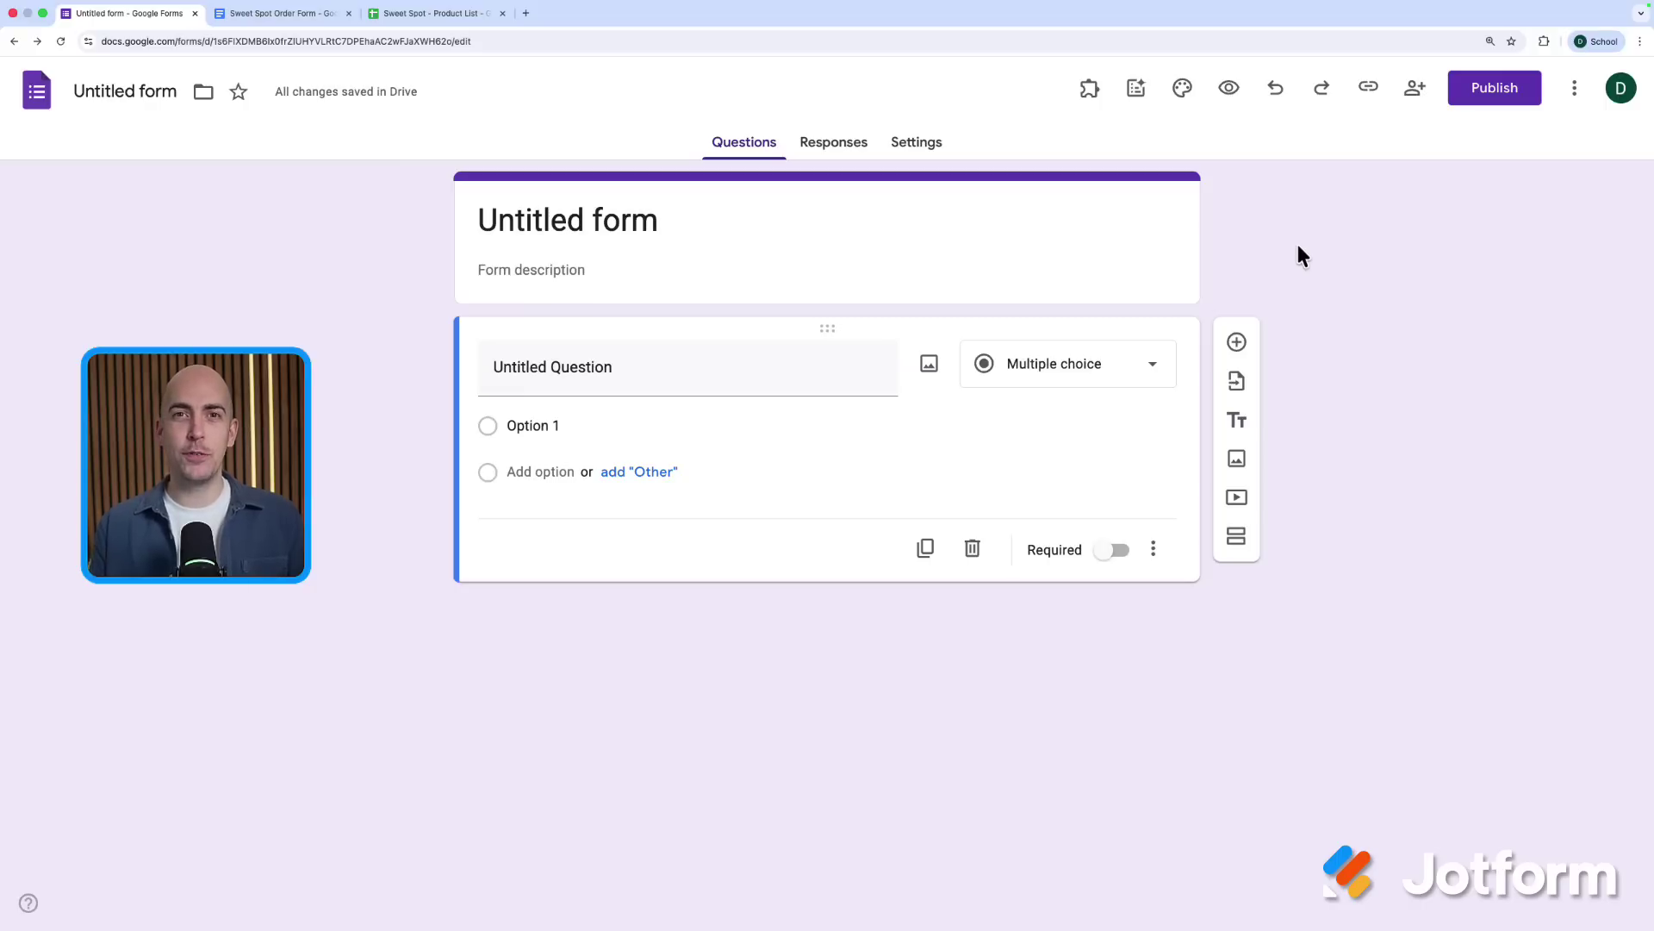
Check the Sweet Spot Order Form document, then look up 'jotform ai' in the add-on Marketplace
{"action": "left_click", "coordinate": [287, 14]}
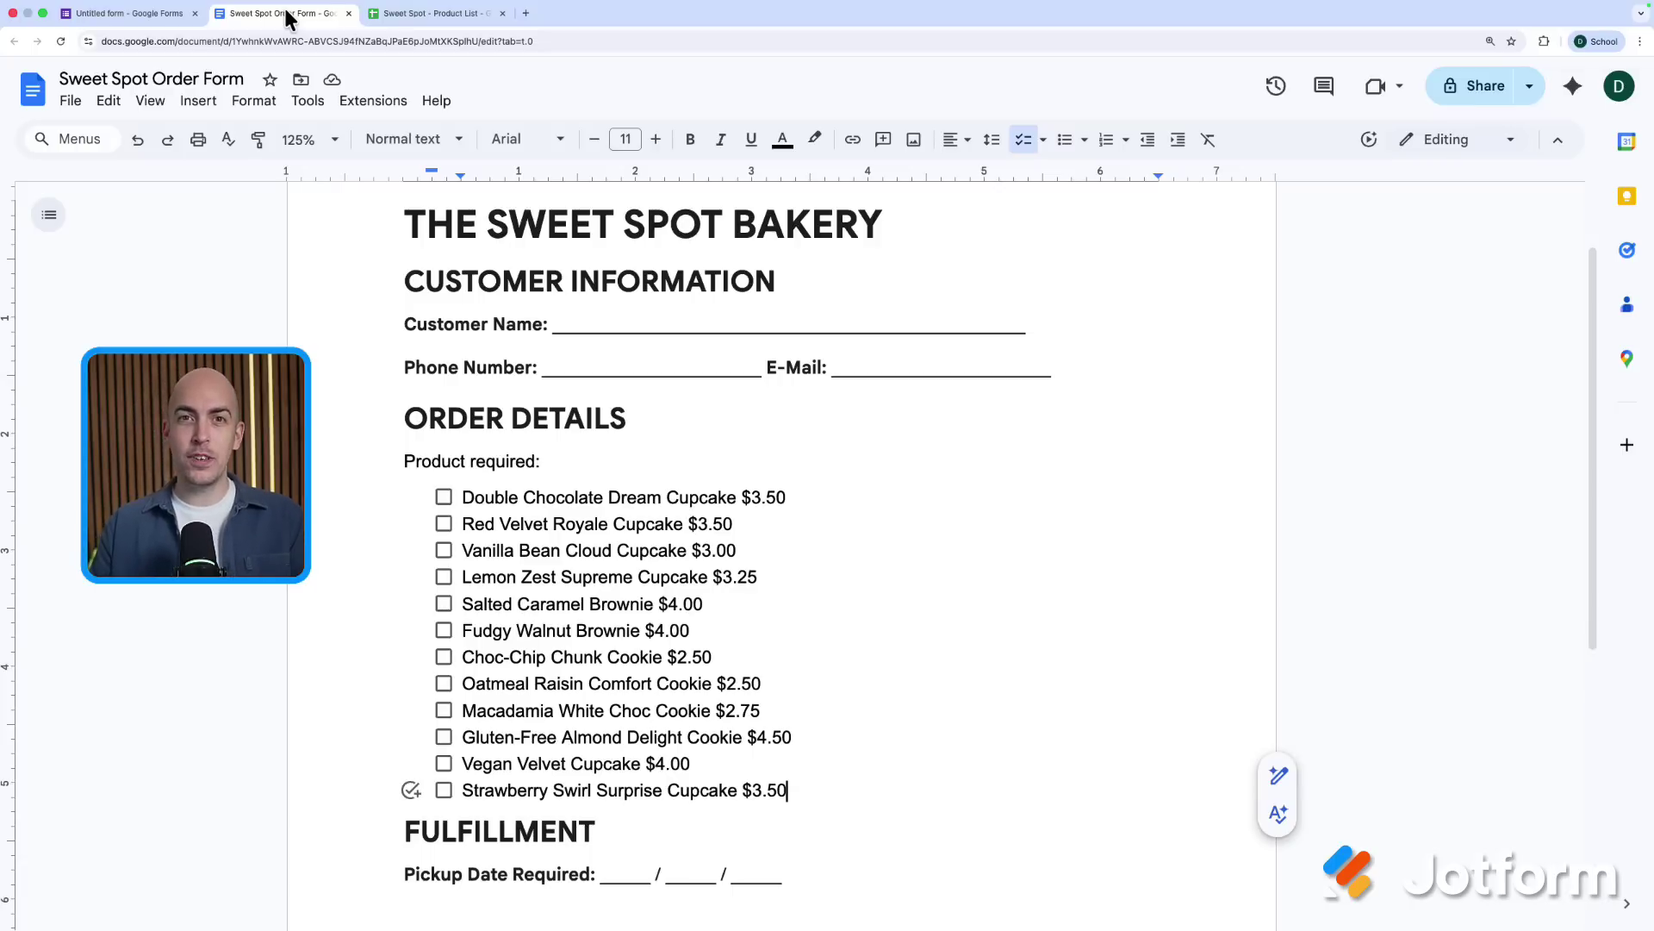
{"action": "left_click", "coordinate": [131, 18]}
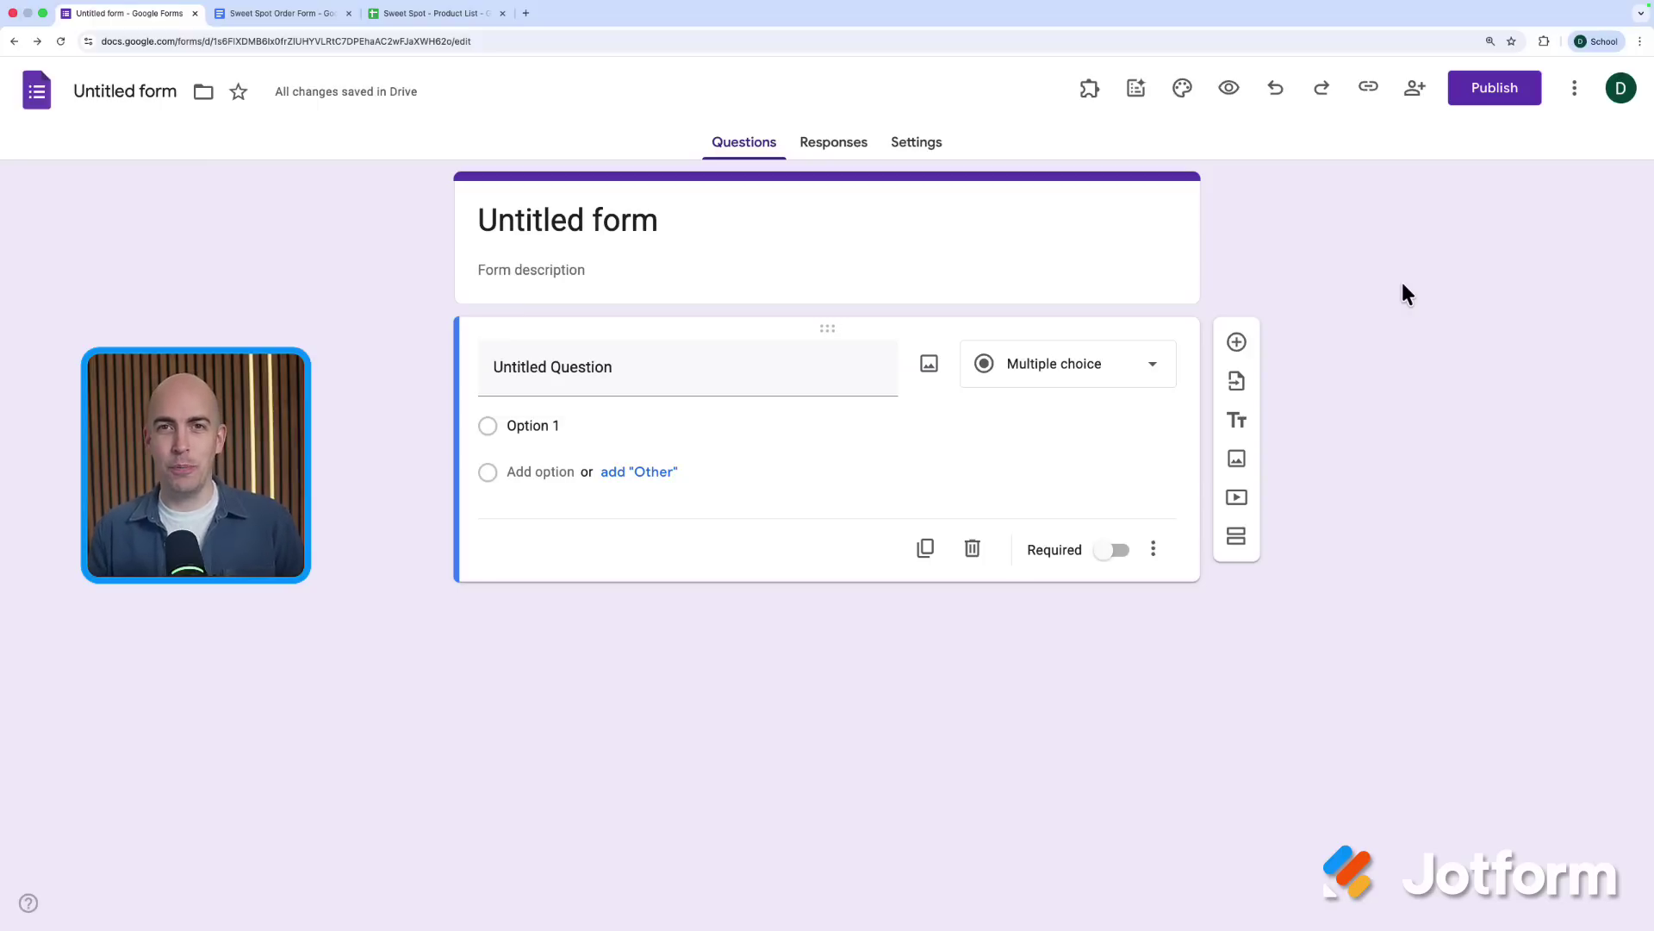
{"action": "left_click", "coordinate": [1574, 87]}
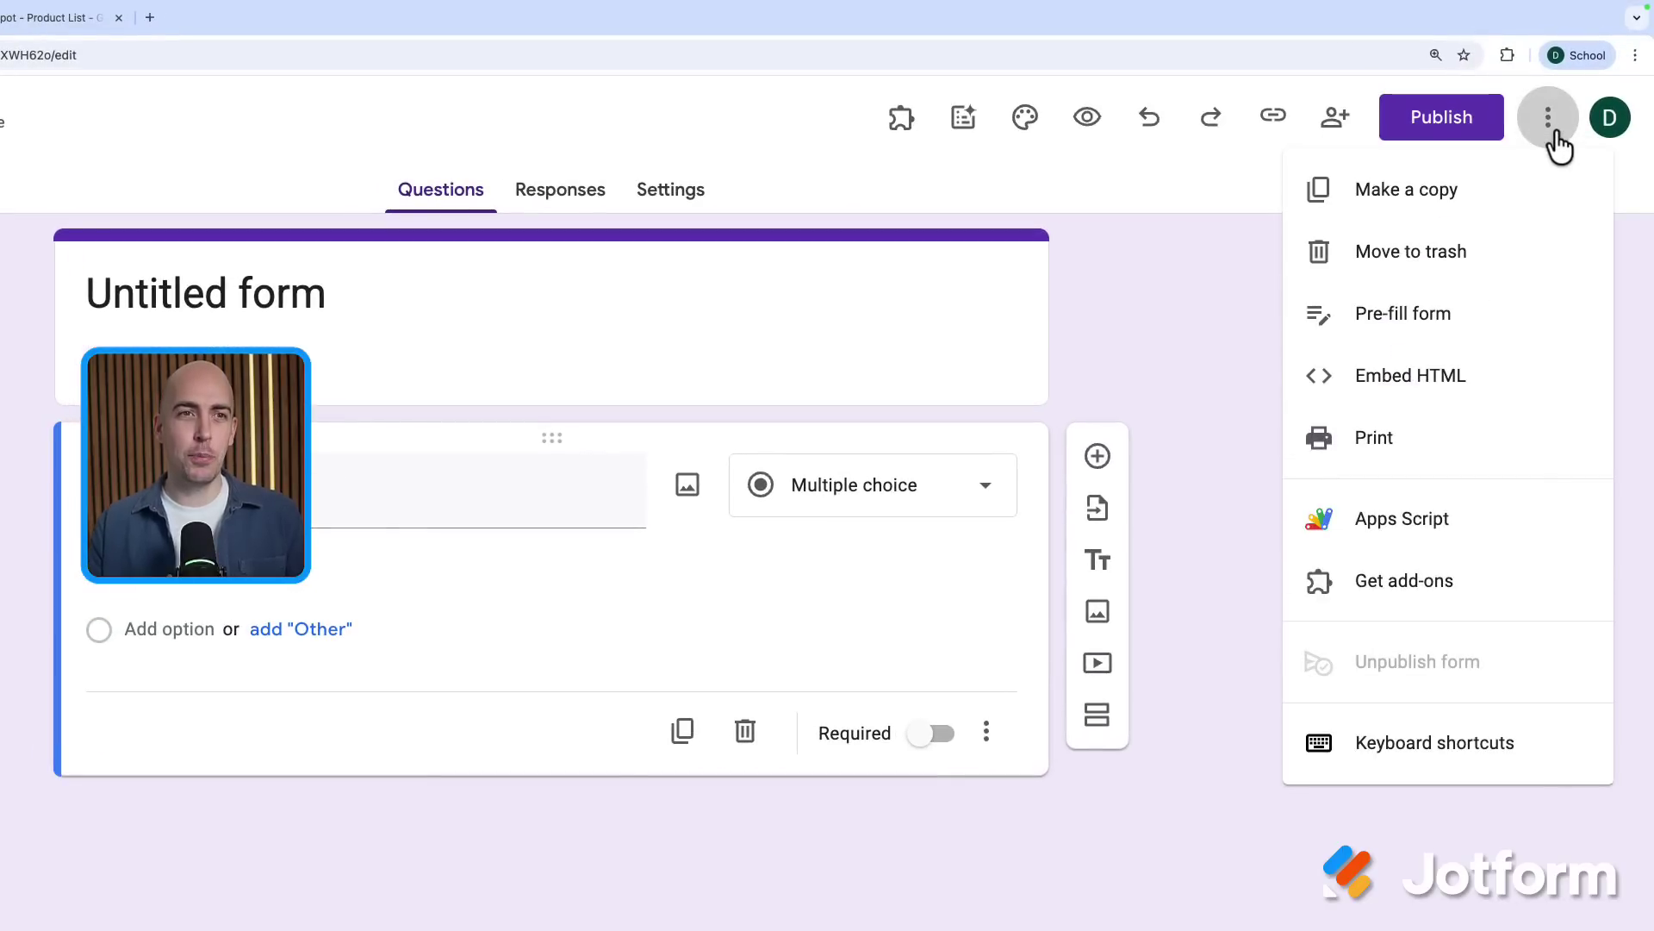
{"action": "left_click", "coordinate": [1477, 580]}
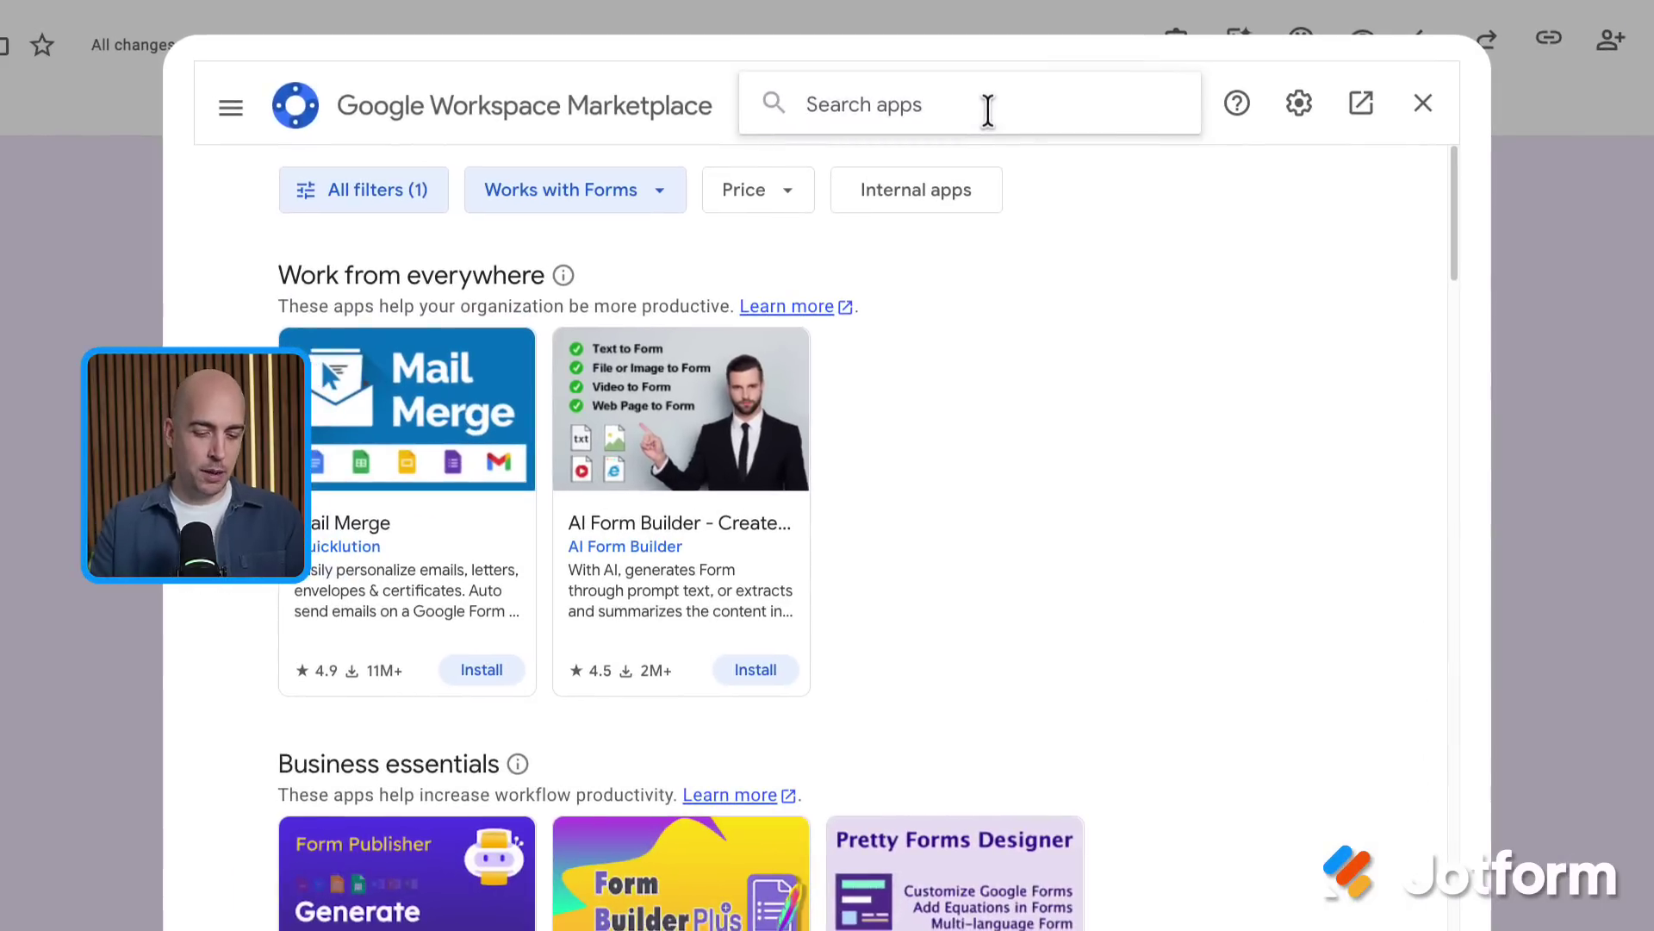
{"action": "left_click", "coordinate": [988, 109]}
{"action": "type", "text": "jotform ai"}
{"action": "key", "text": "Return"}
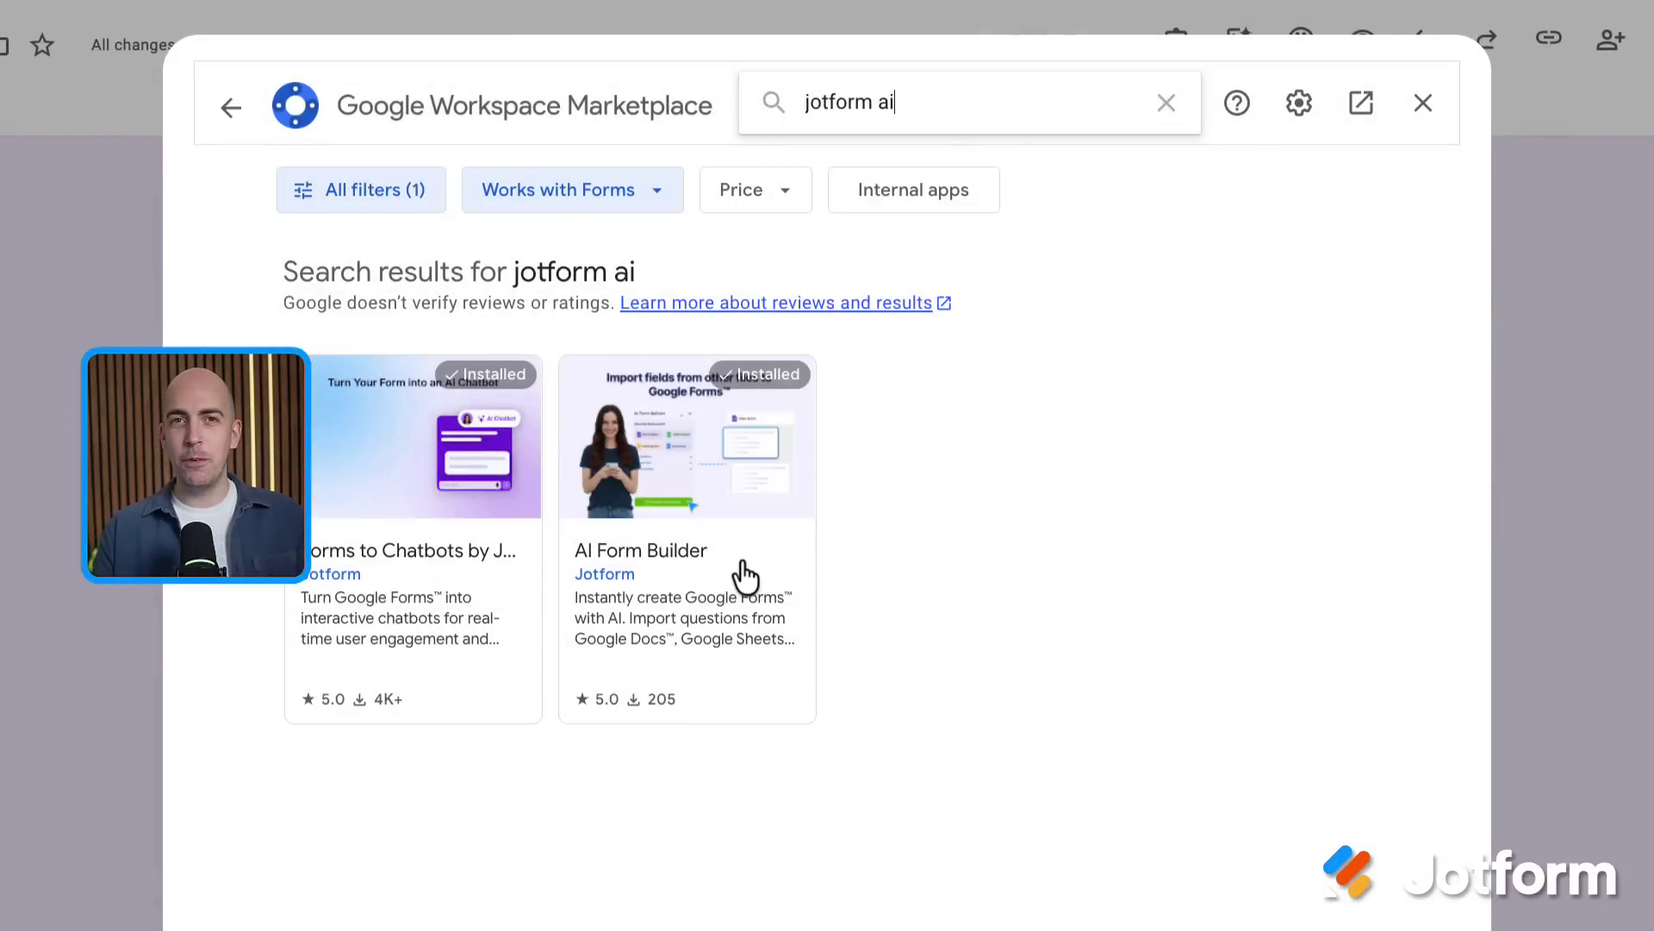
{"action": "left_click", "coordinate": [743, 569]}
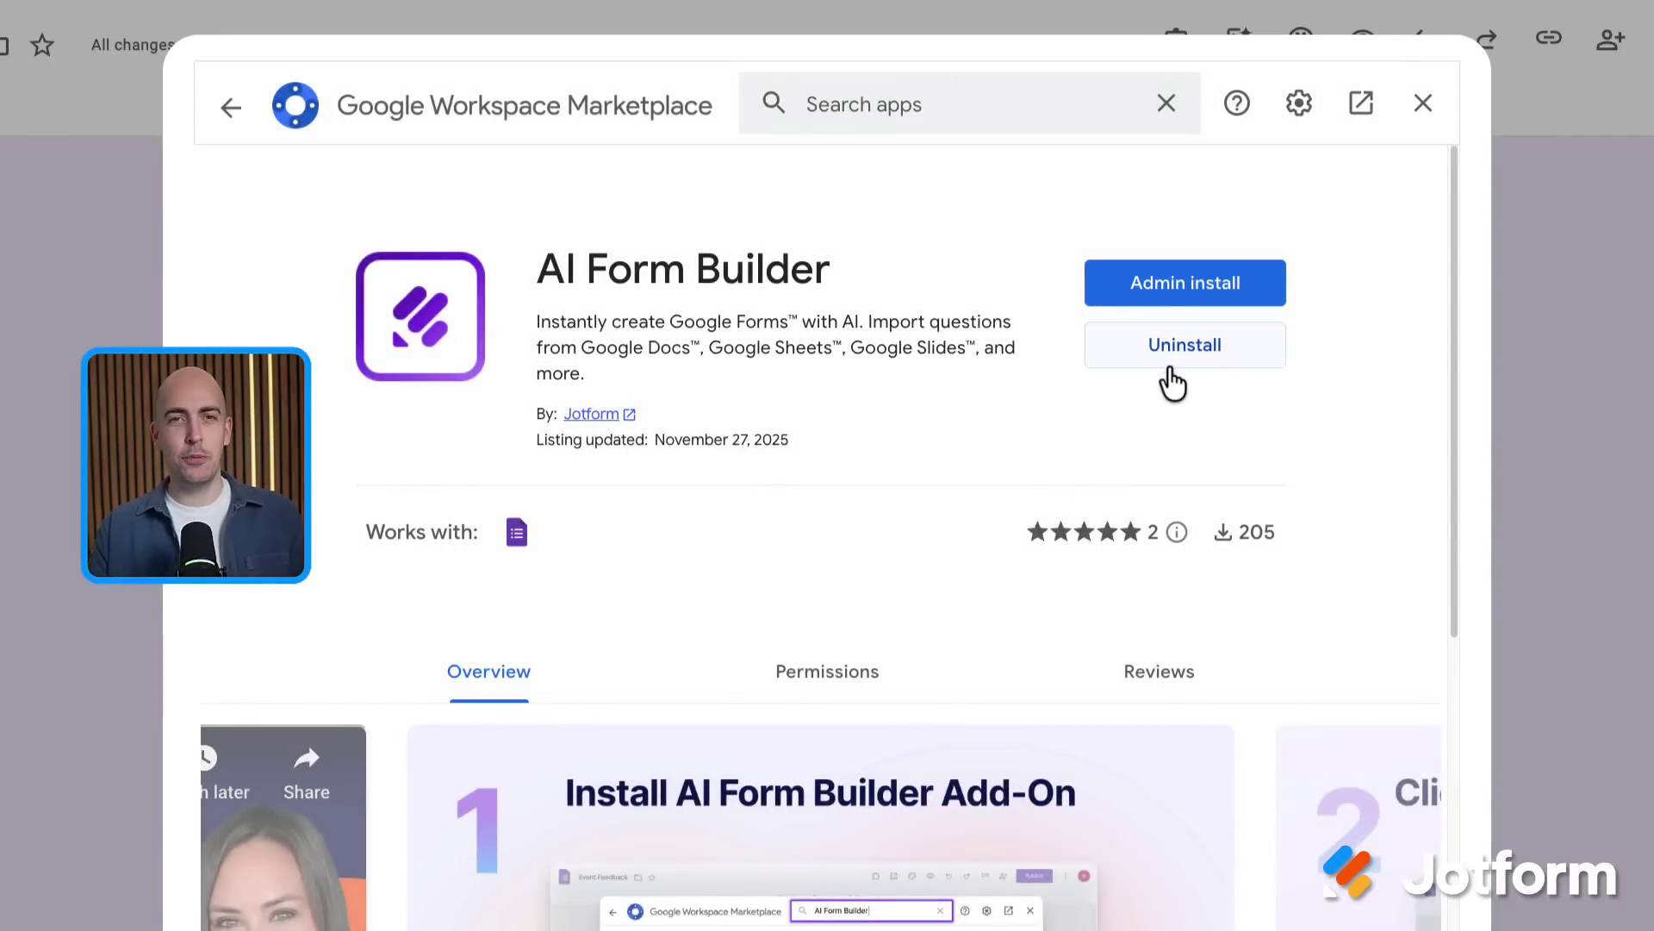
{"action": "left_click", "coordinate": [1425, 110]}
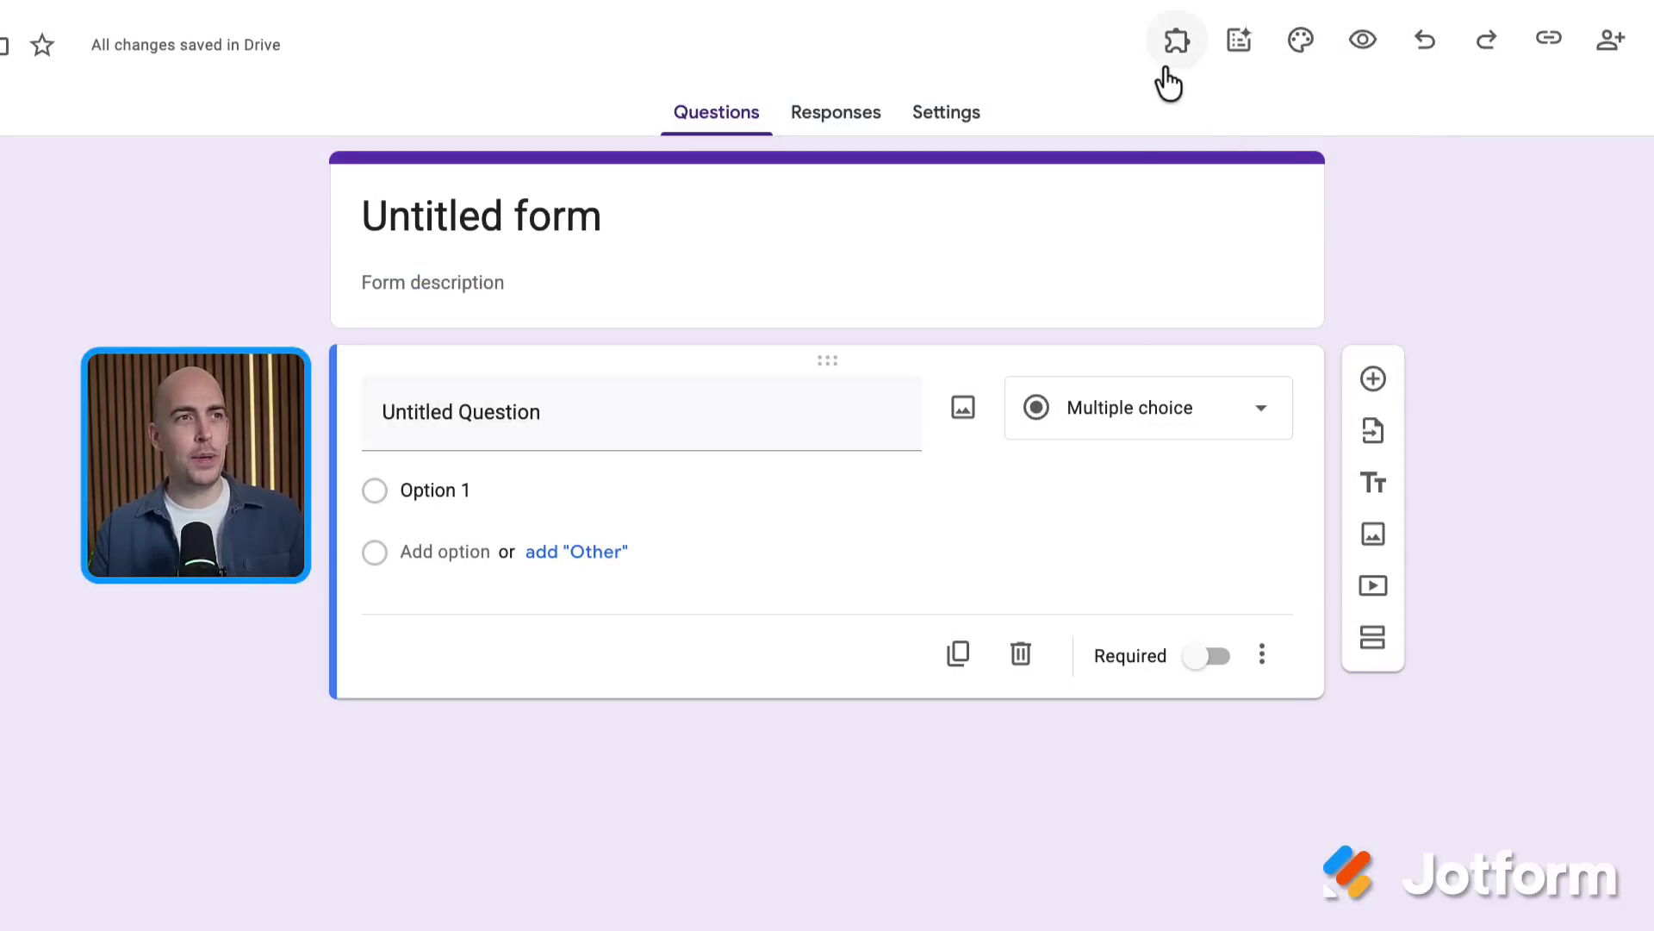
Launch AI Form Builder from the installed add-ons and open its builder panel
{"action": "left_click", "coordinate": [1176, 42]}
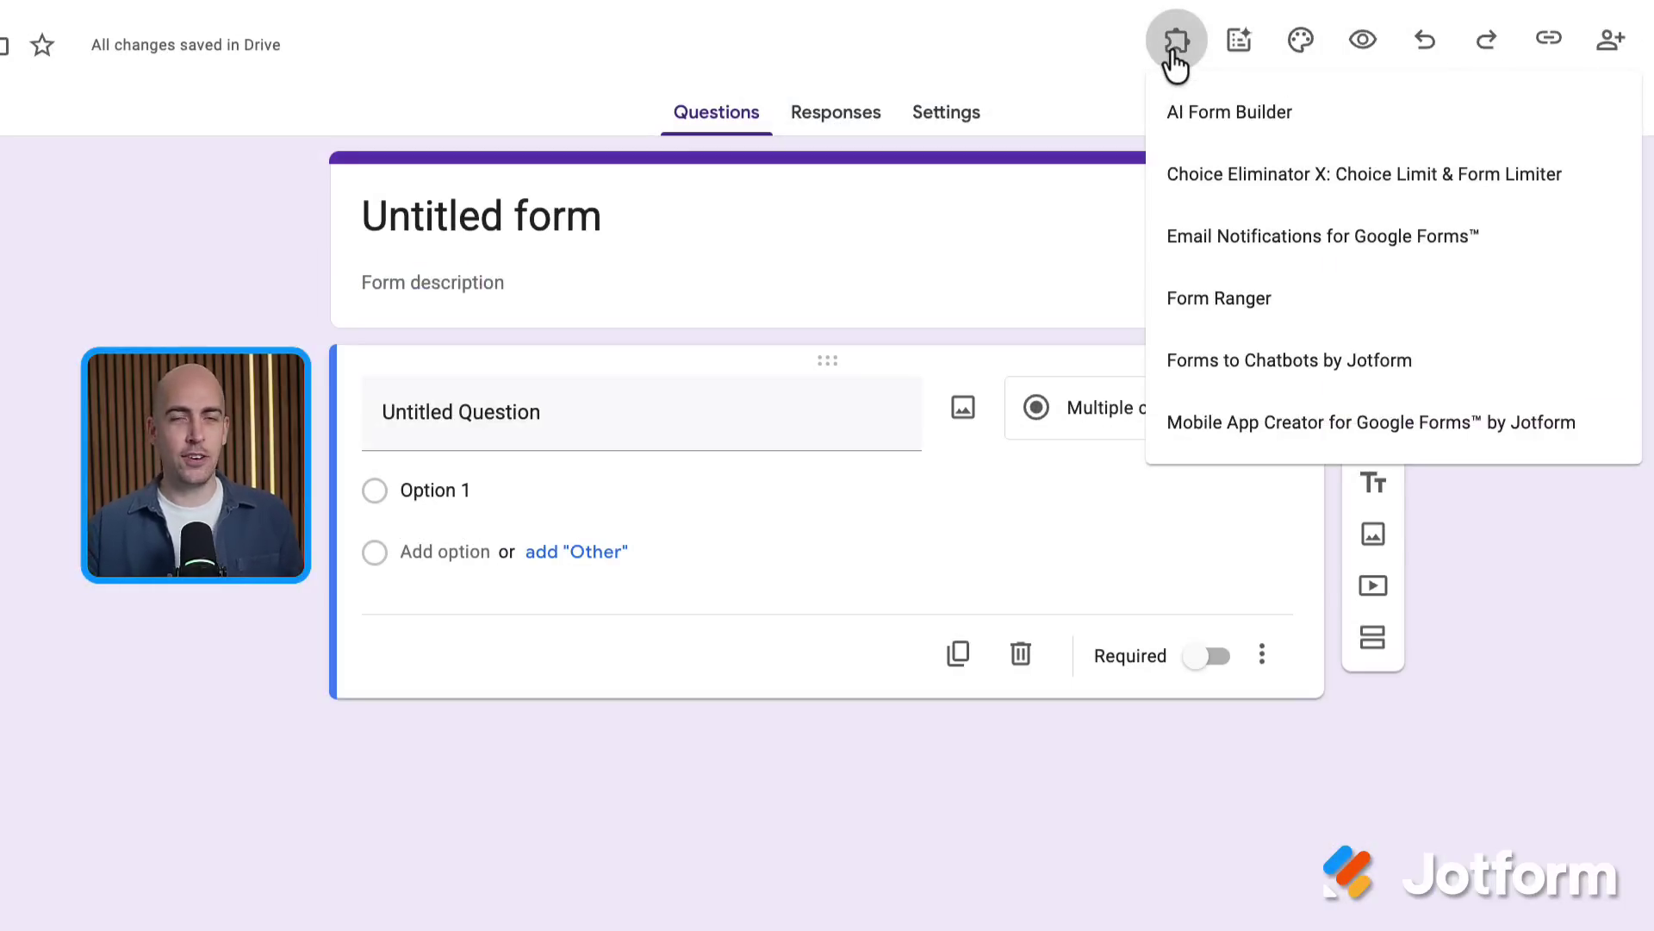
{"action": "left_click", "coordinate": [1208, 134]}
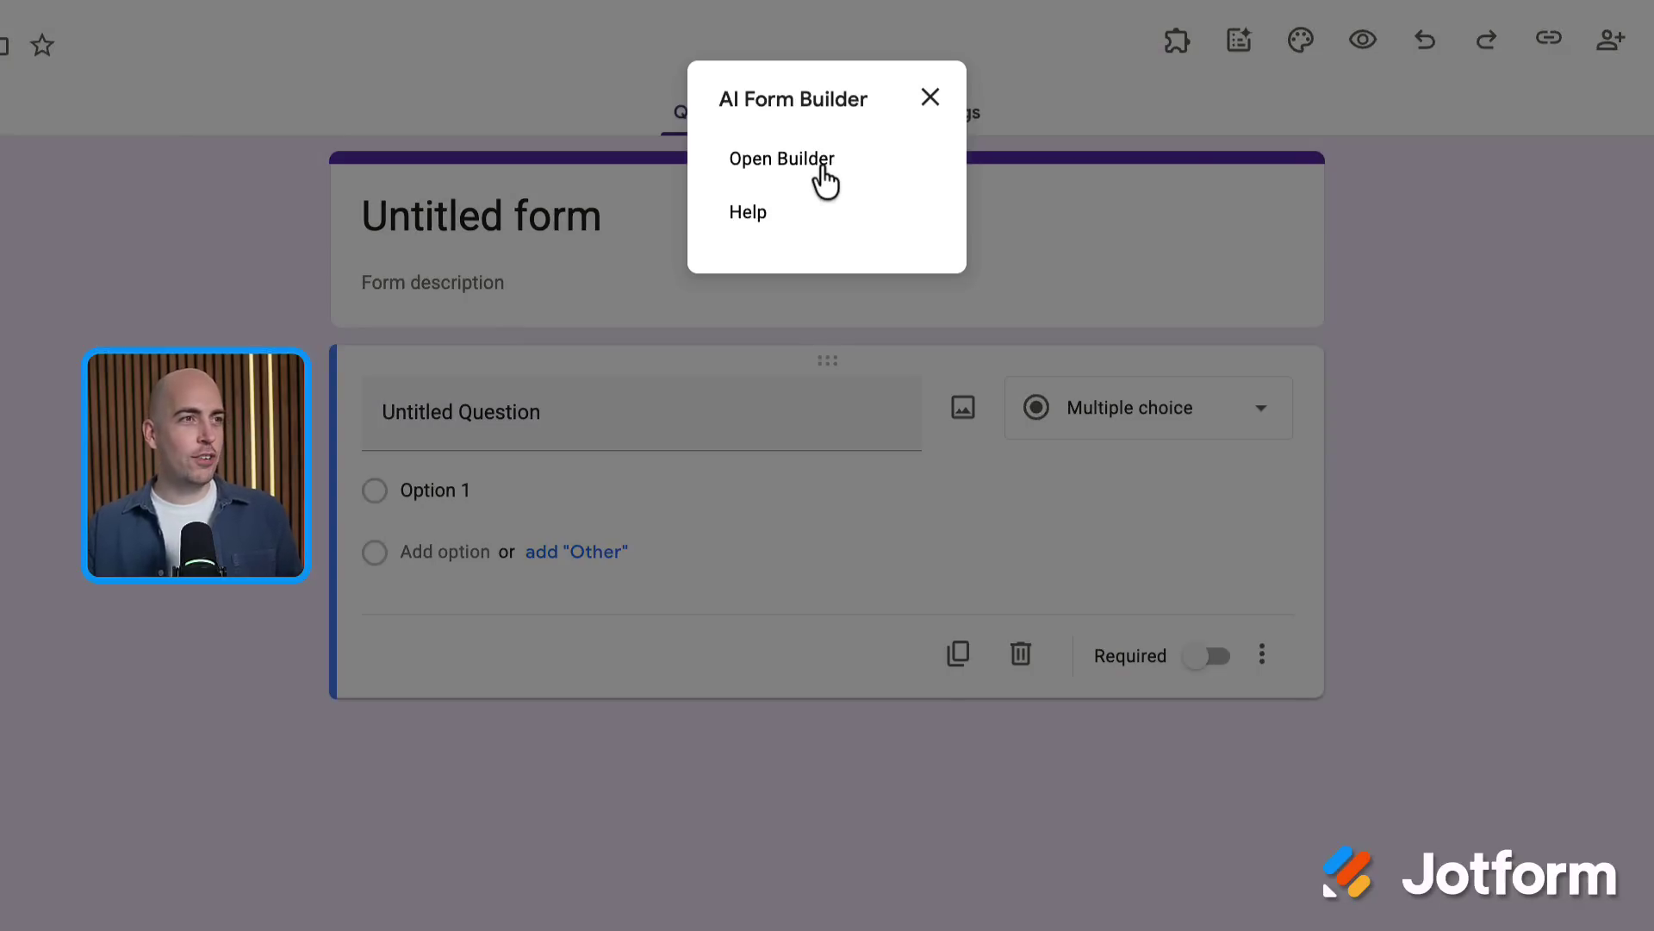
{"action": "left_click", "coordinate": [824, 177]}
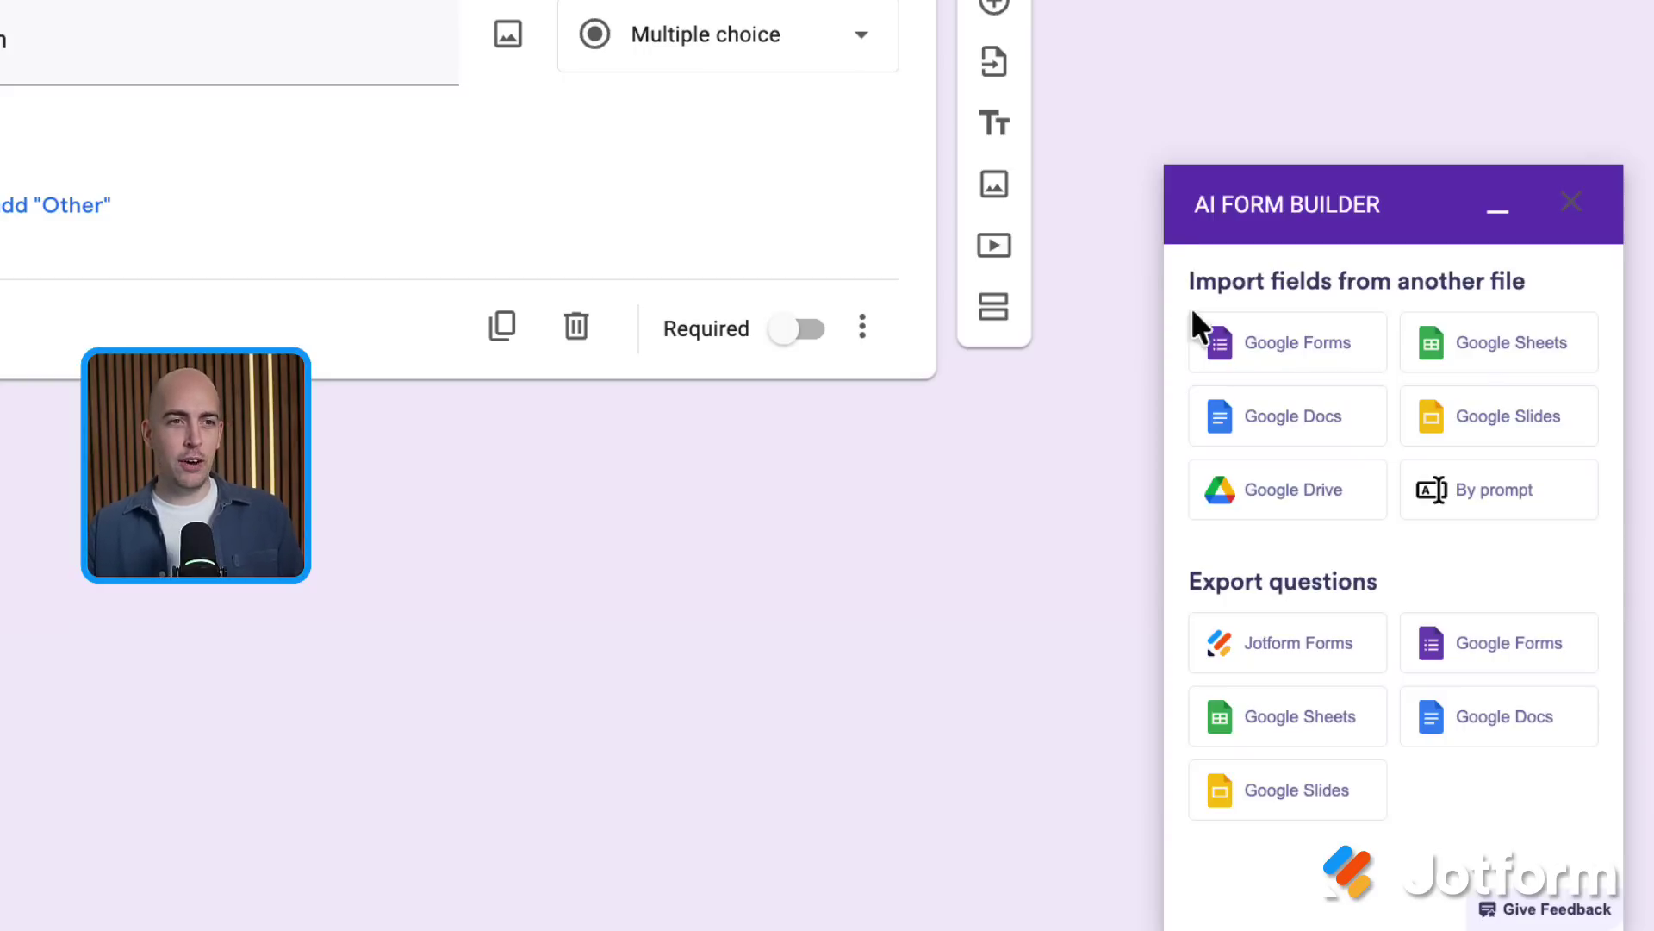
Extract questions from the Sweet Spot Order Form Google Doc and review all five
{"action": "left_click", "coordinate": [1301, 436]}
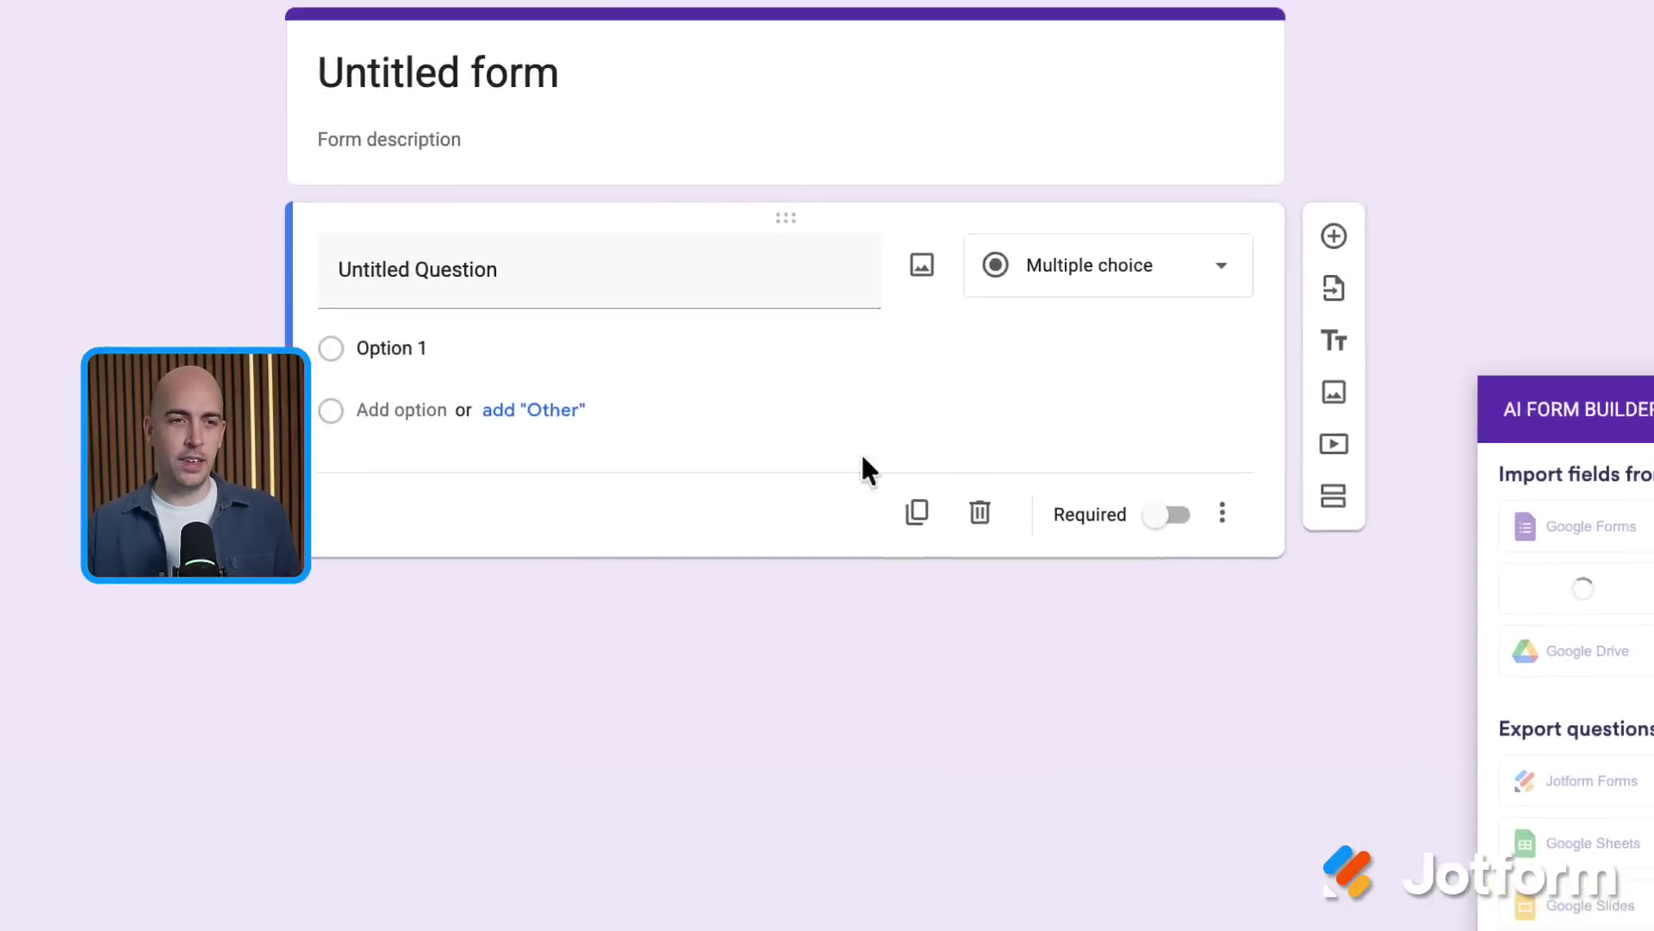
{"action": "left_click", "coordinate": [611, 419]}
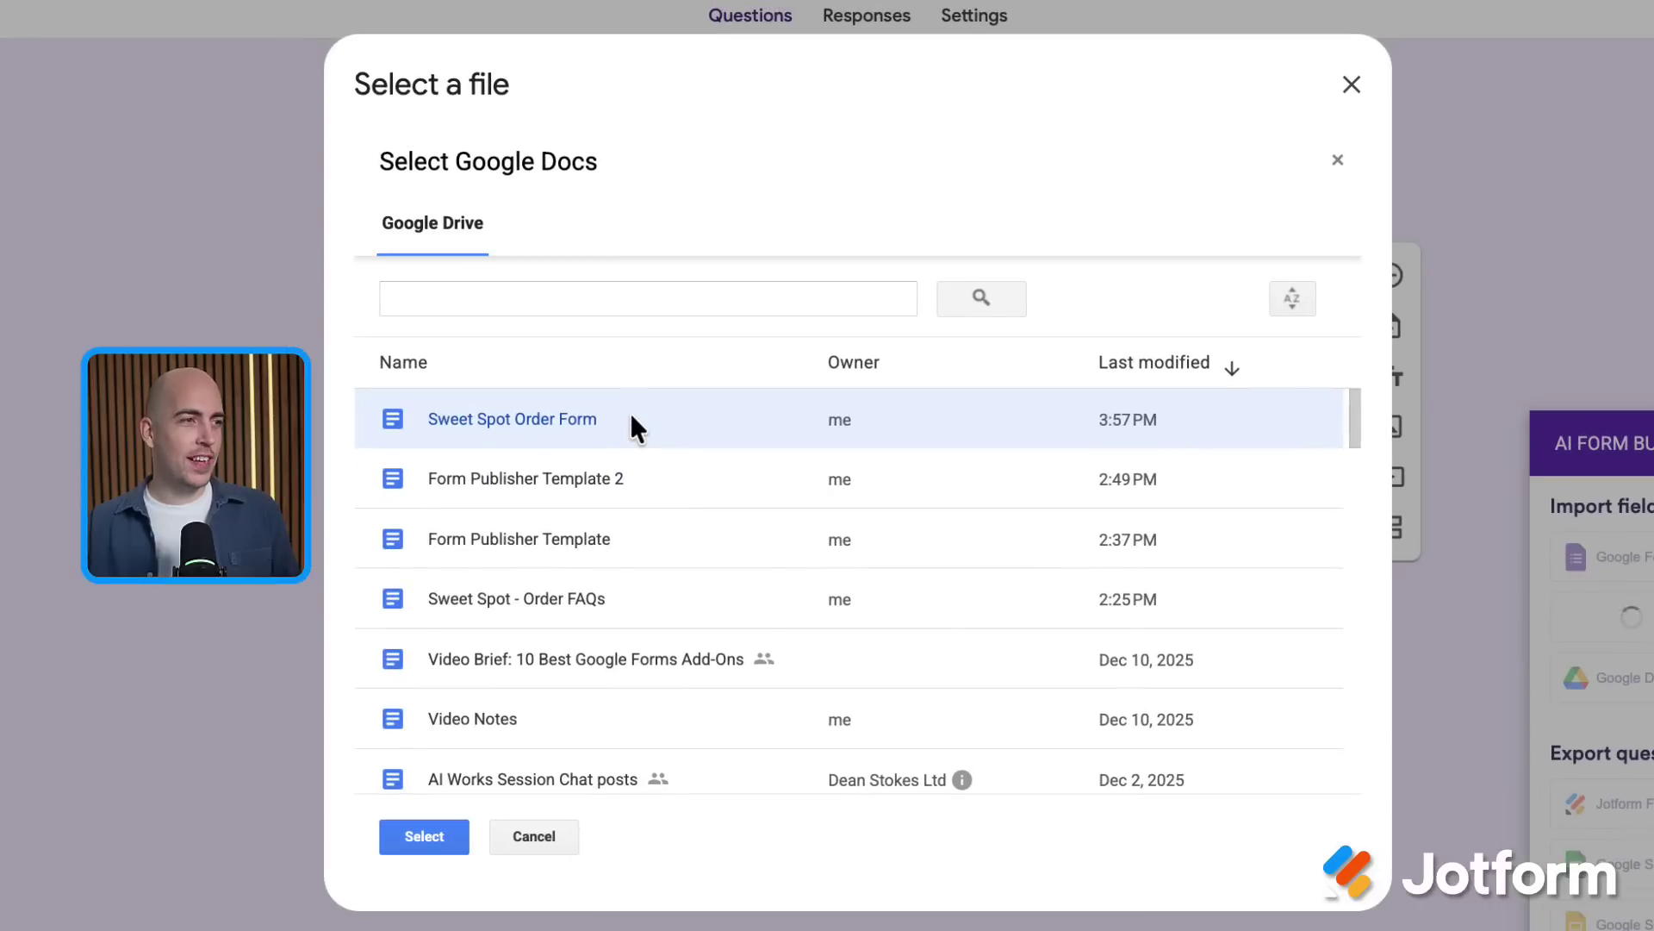
{"action": "left_click", "coordinate": [448, 837]}
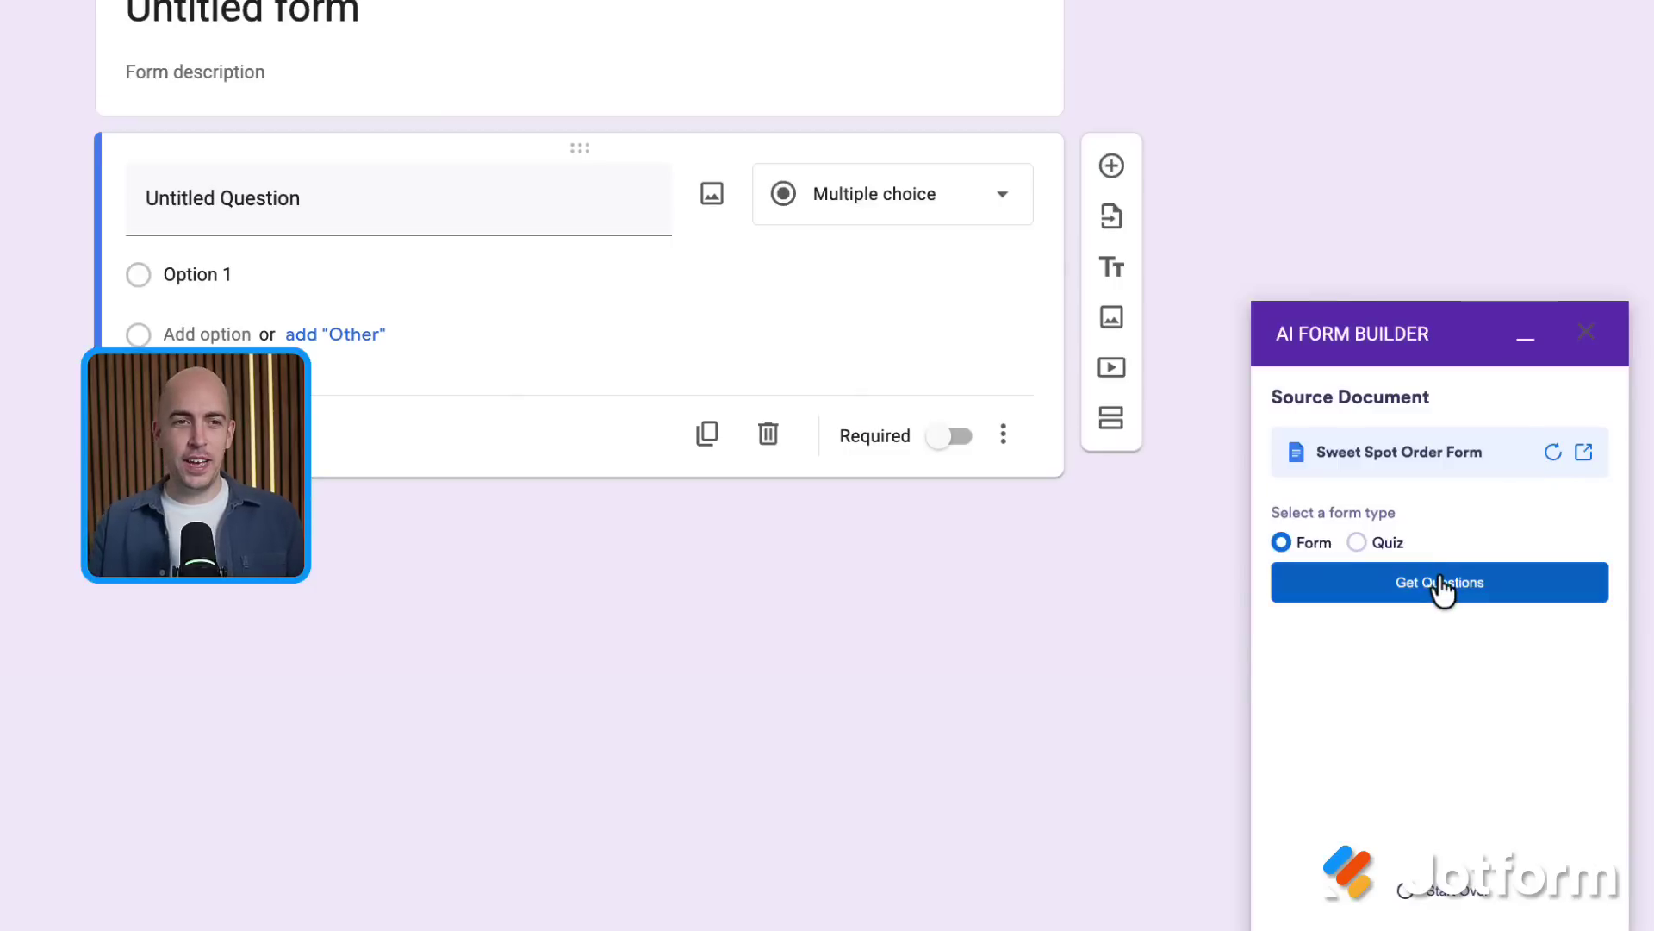
{"action": "left_click", "coordinate": [1440, 591]}
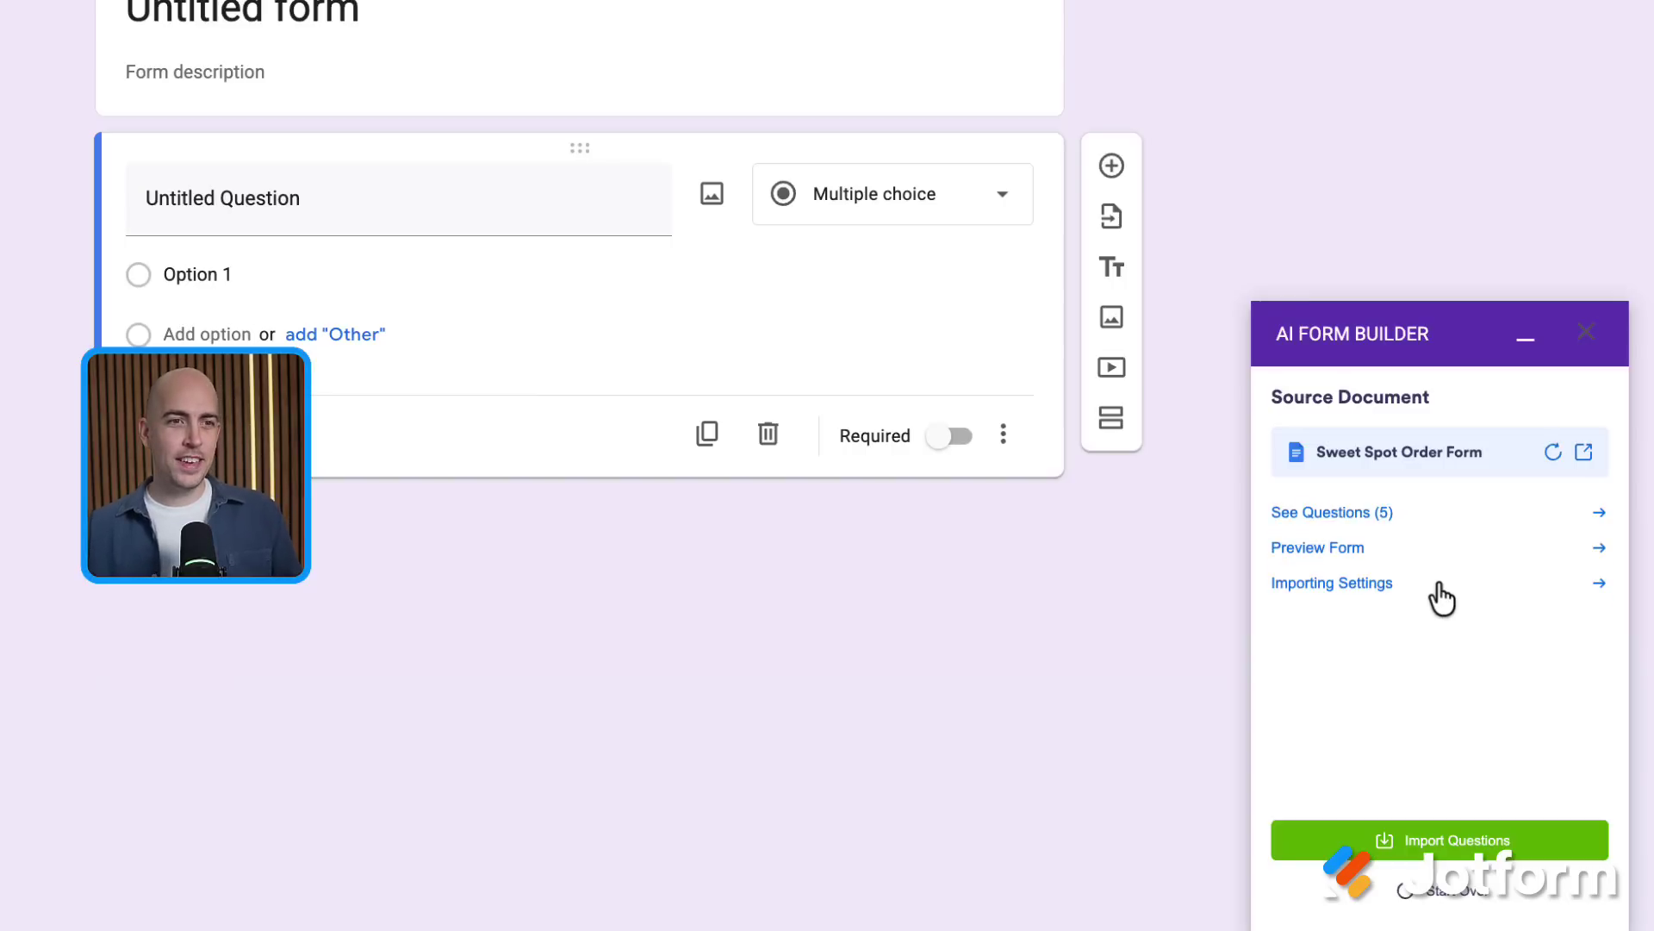
{"action": "left_click", "coordinate": [1373, 515]}
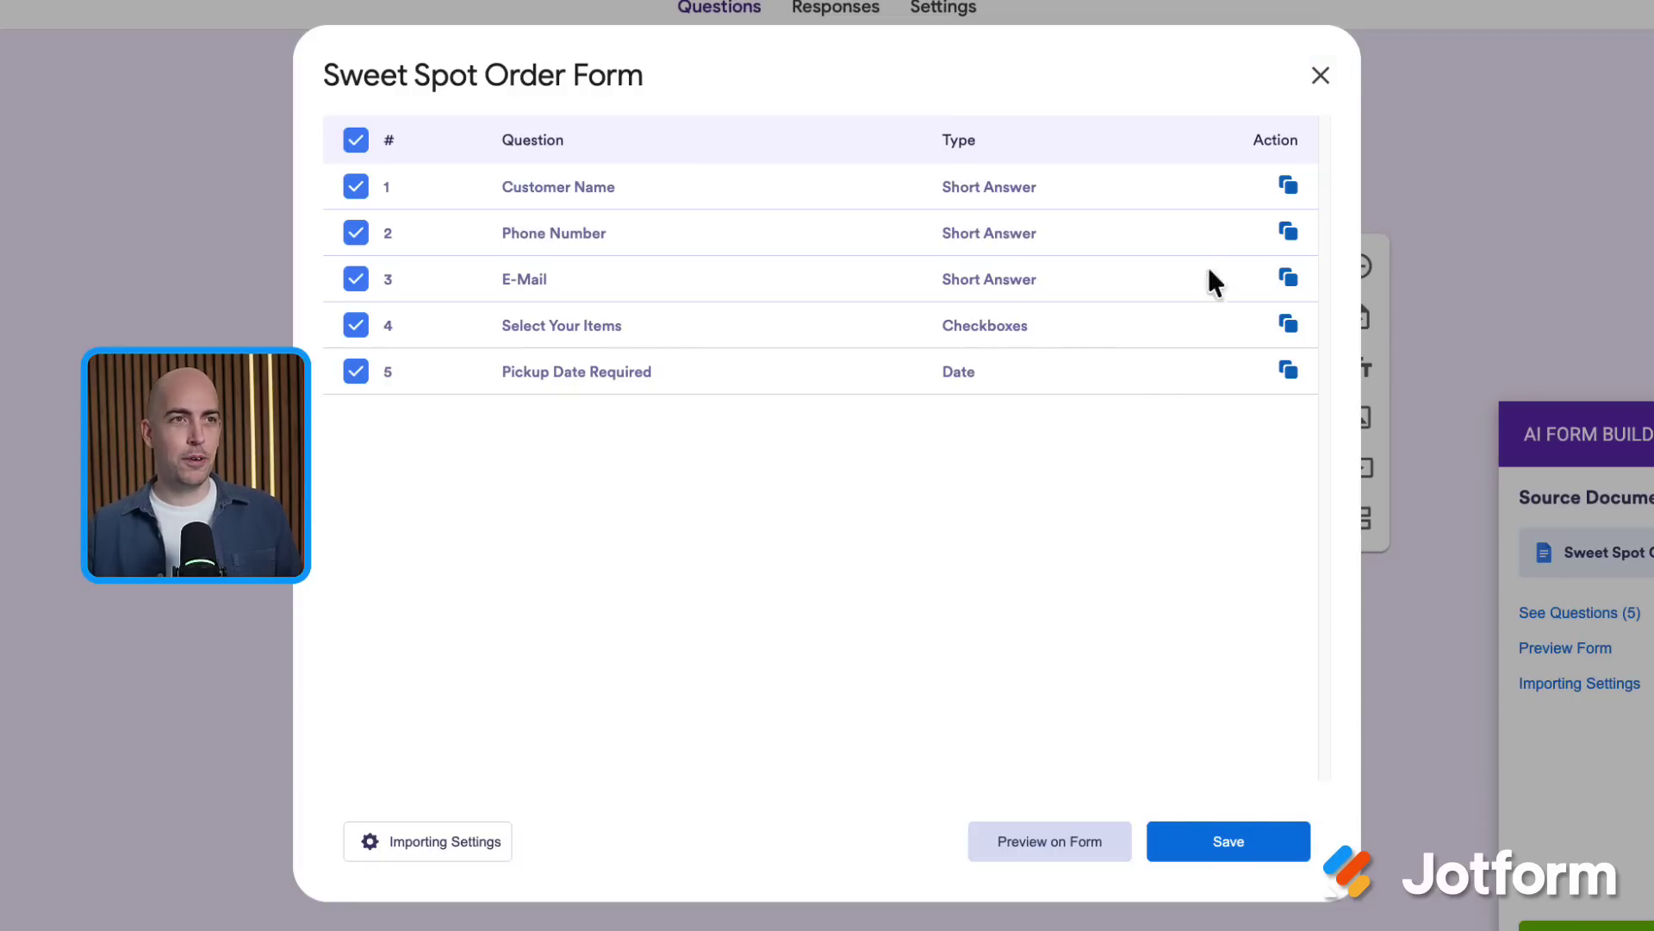
Import the five extracted questions into the form and scroll through the imported result
{"action": "left_click", "coordinate": [1307, 86]}
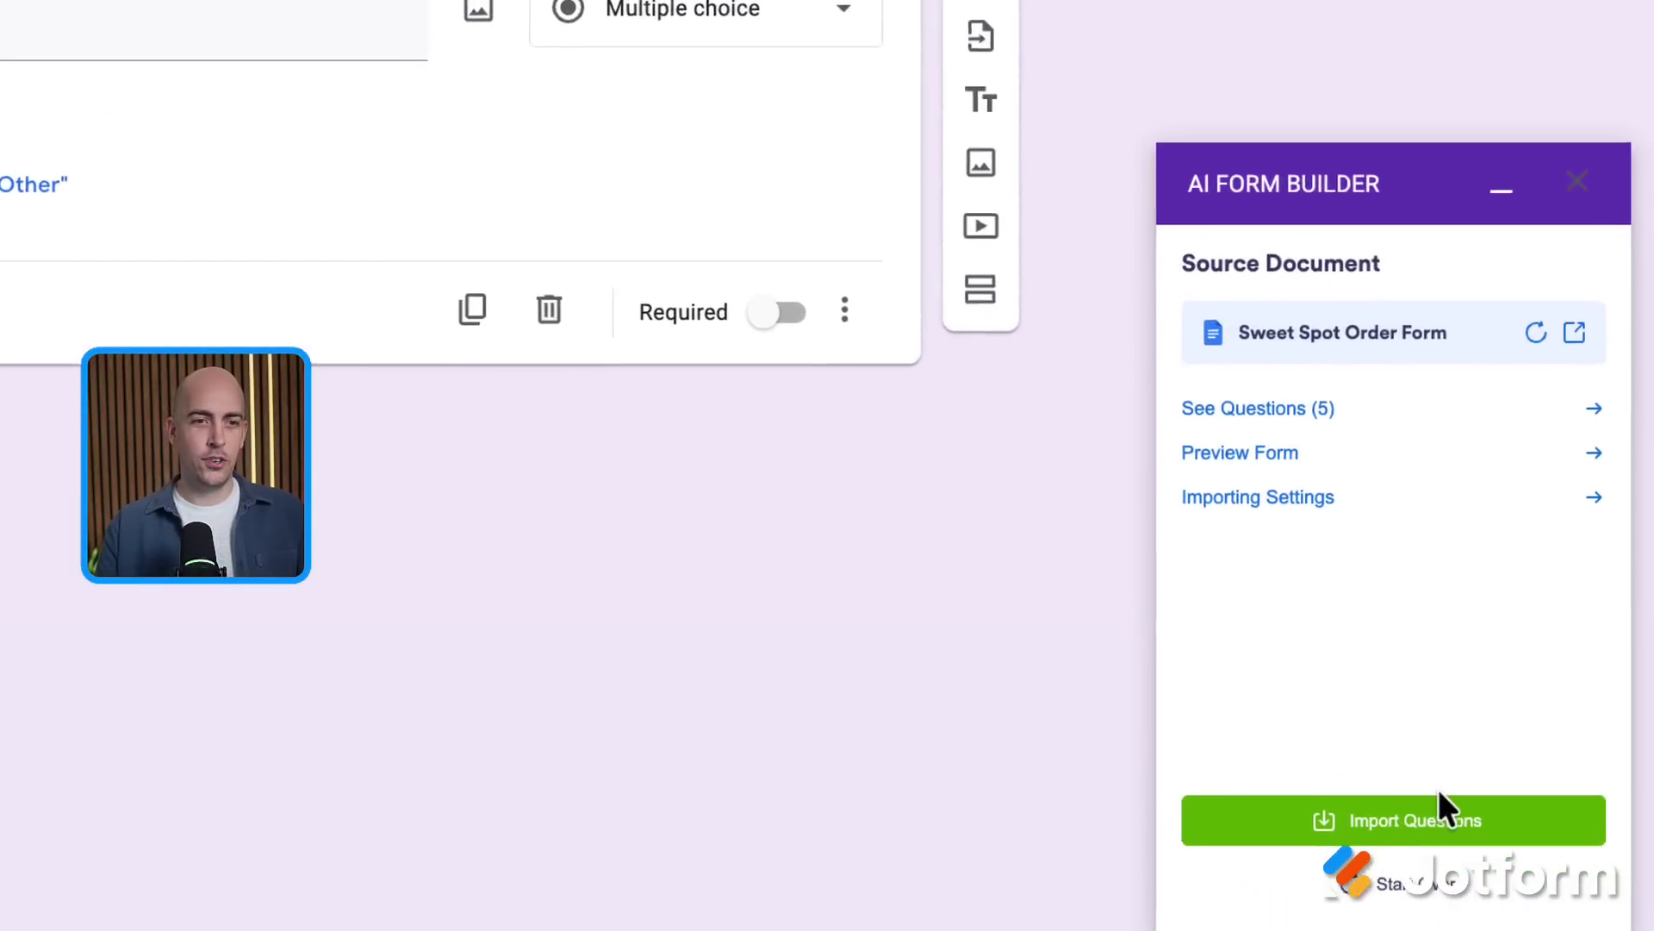
{"action": "left_click", "coordinate": [1444, 814]}
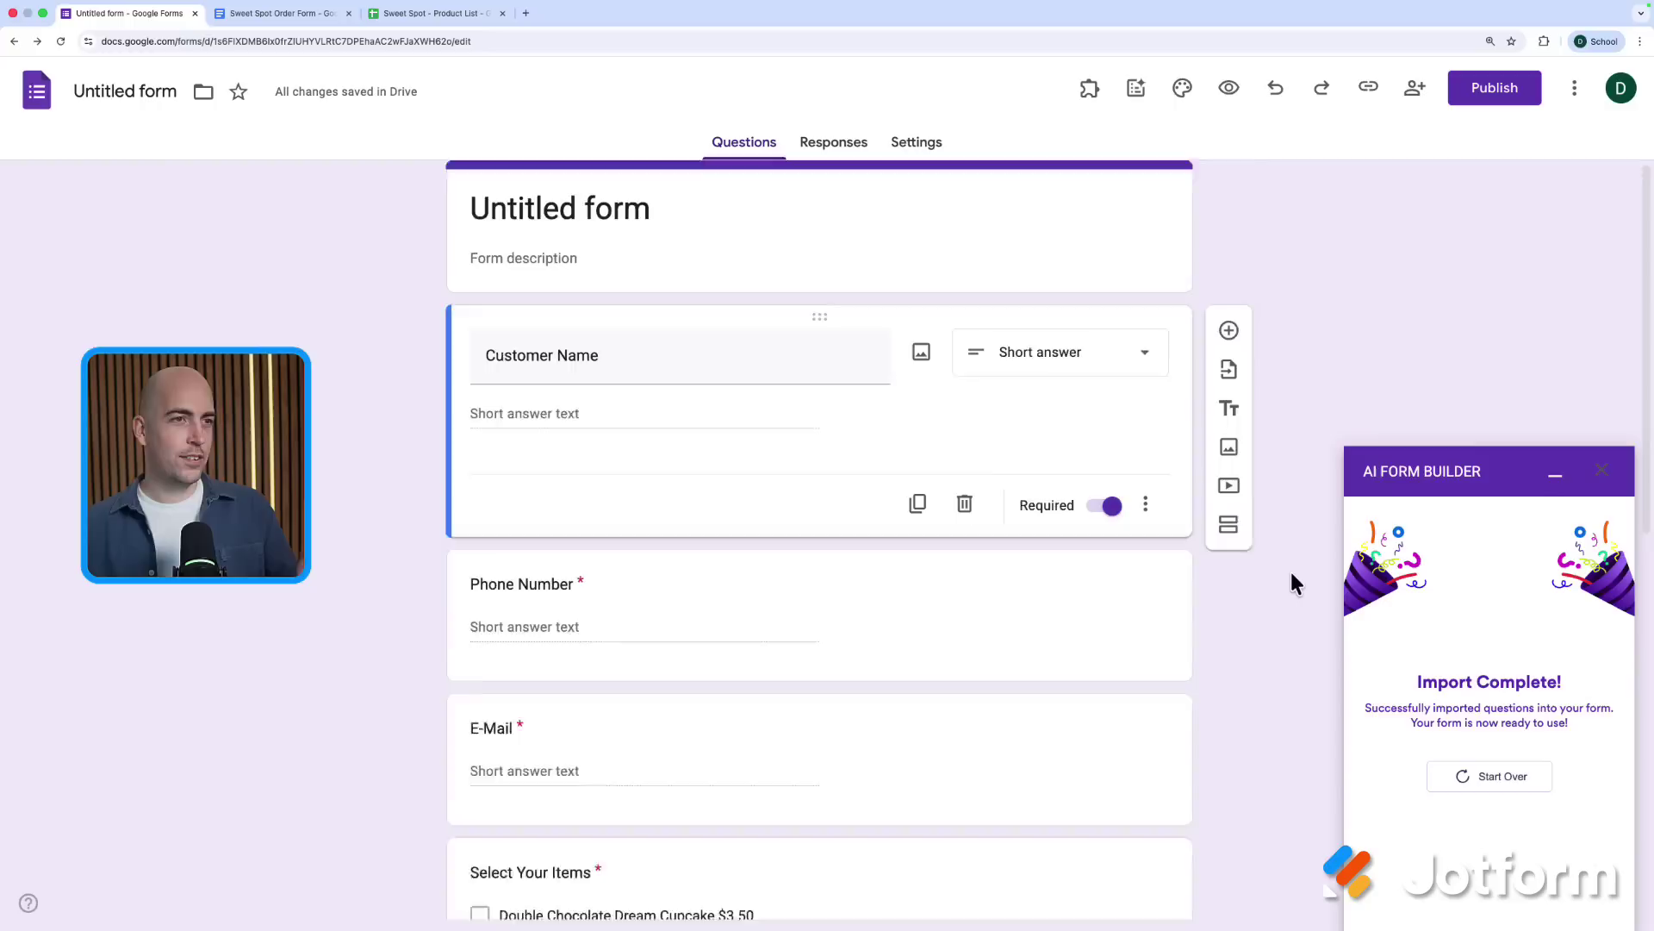
{"action": "scroll", "coordinate": [1290, 571], "scroll_direction": "down", "scroll_amount": 5}
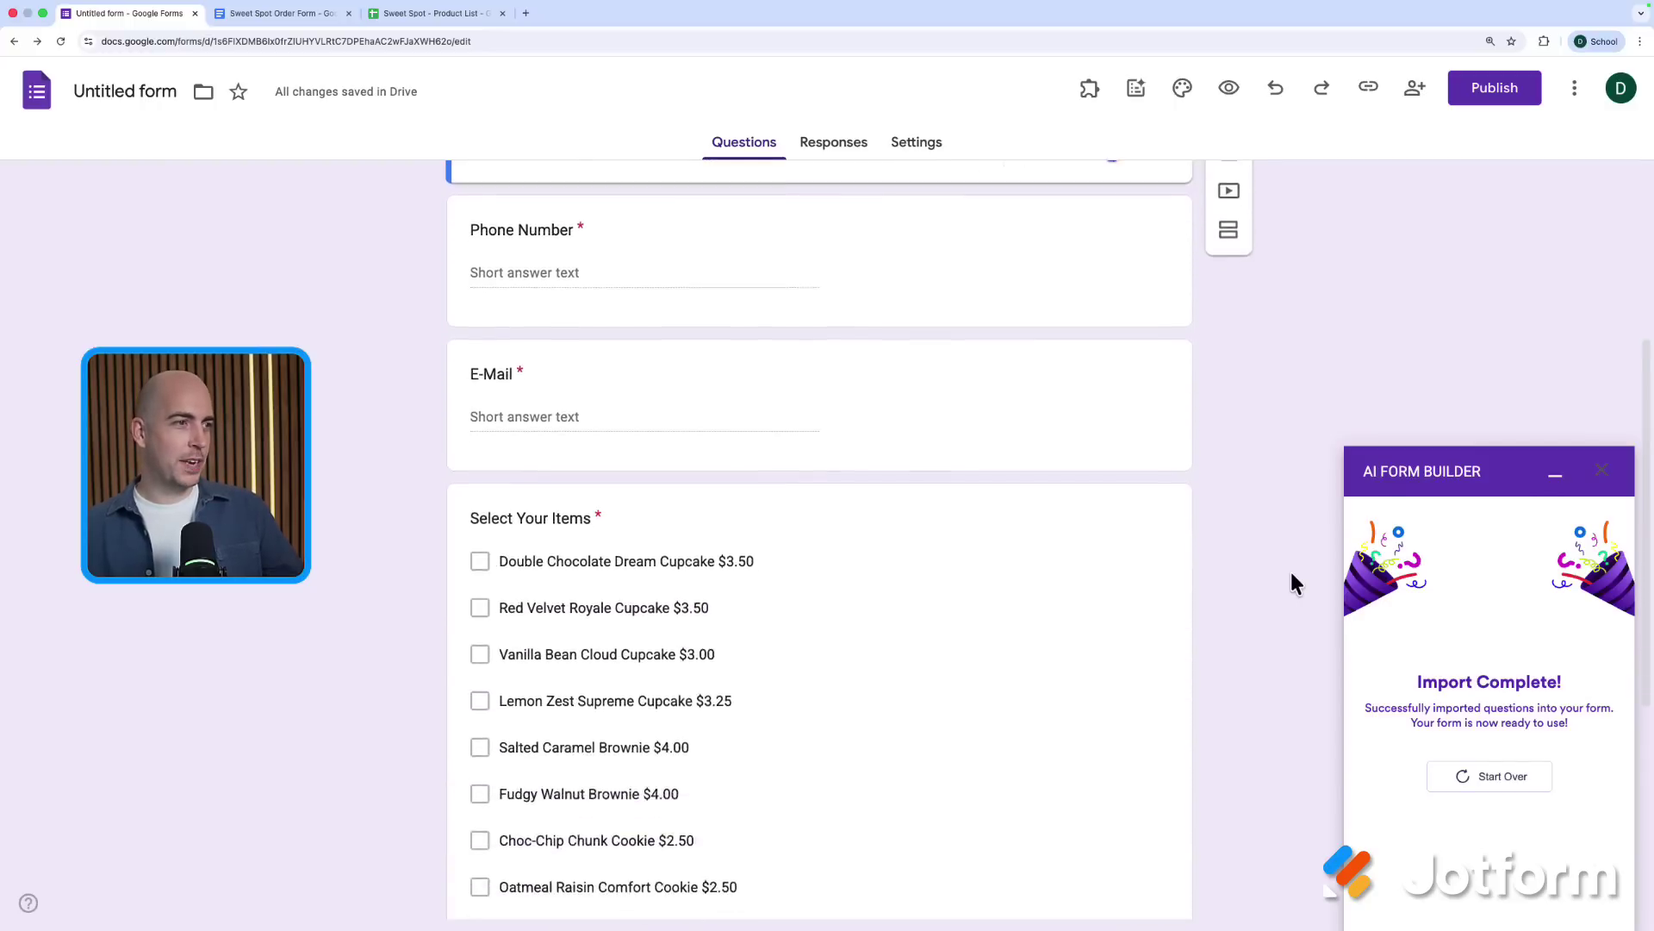
{"action": "scroll", "coordinate": [1291, 571], "scroll_direction": "down", "scroll_amount": 3}
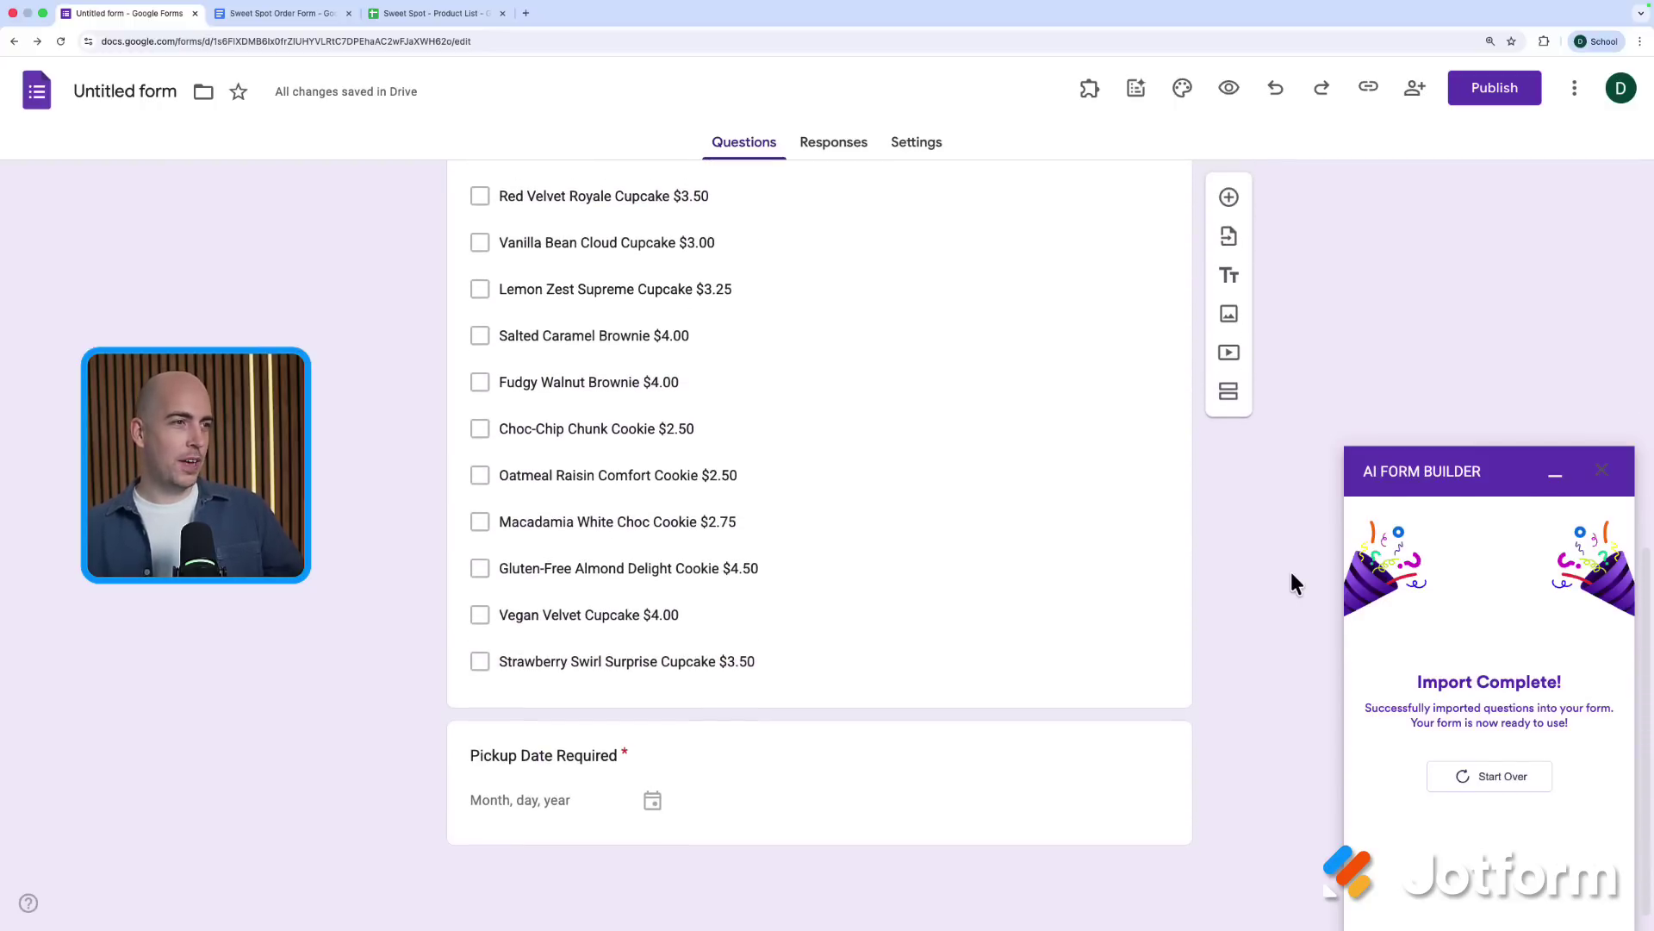
{"action": "scroll", "coordinate": [1052, 801], "scroll_direction": "up", "scroll_amount": 8}
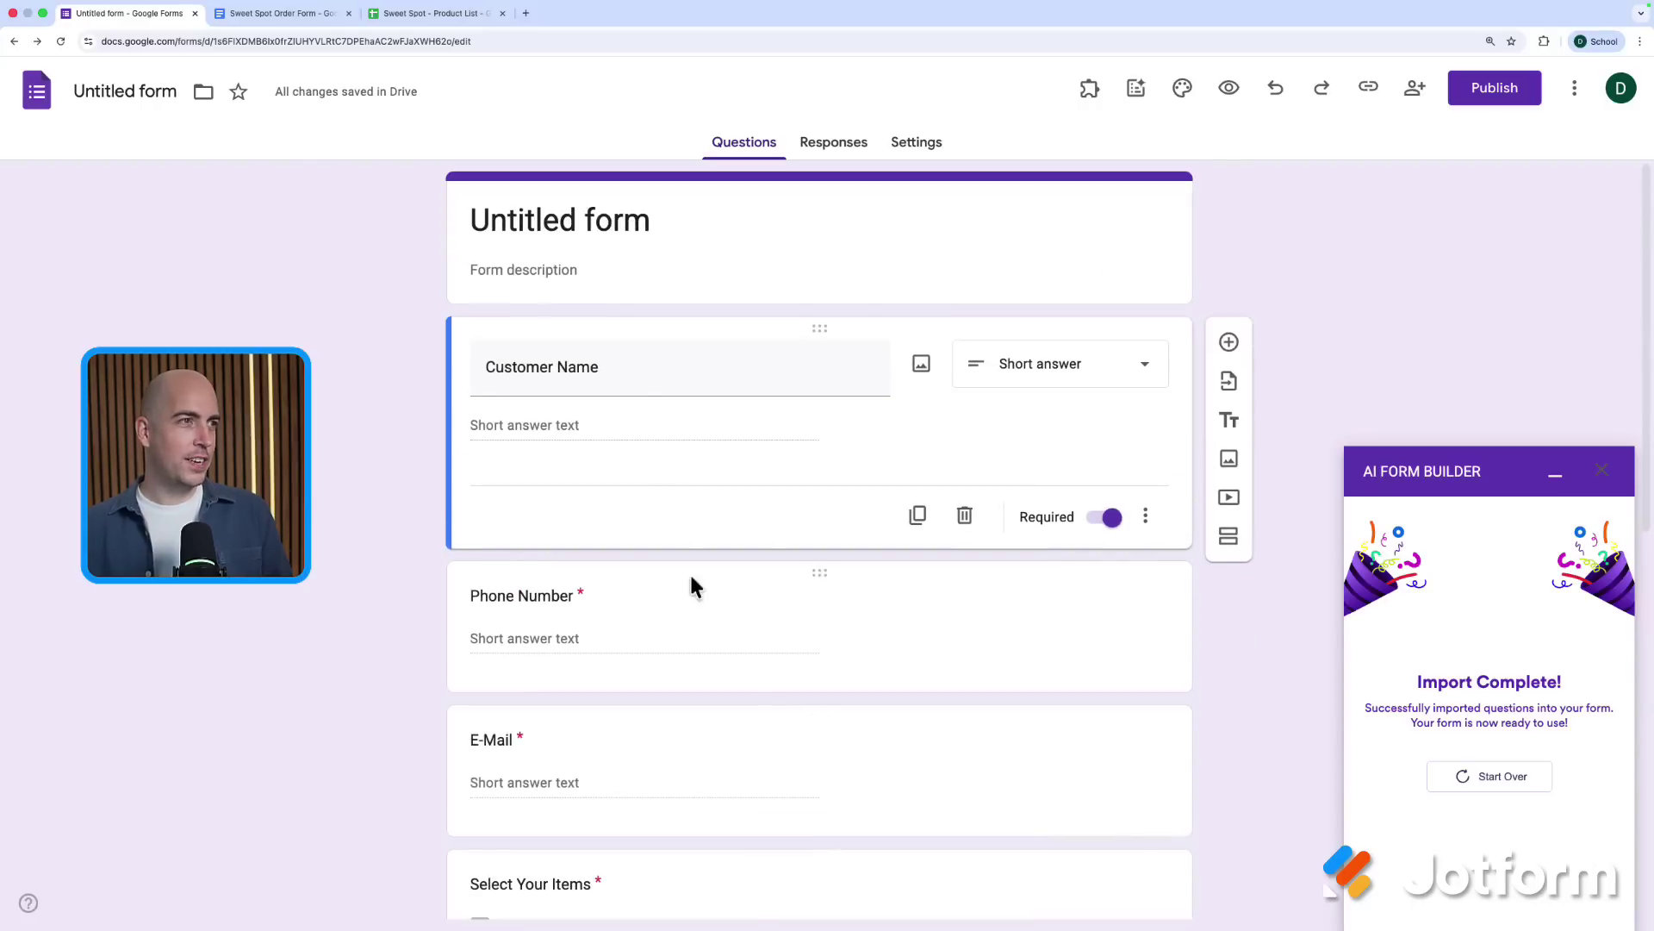
Rename the form title and file to 'Sweet Spot Order Form'
{"action": "left_click", "coordinate": [577, 231]}
{"action": "triple_click", "coordinate": [578, 231]}
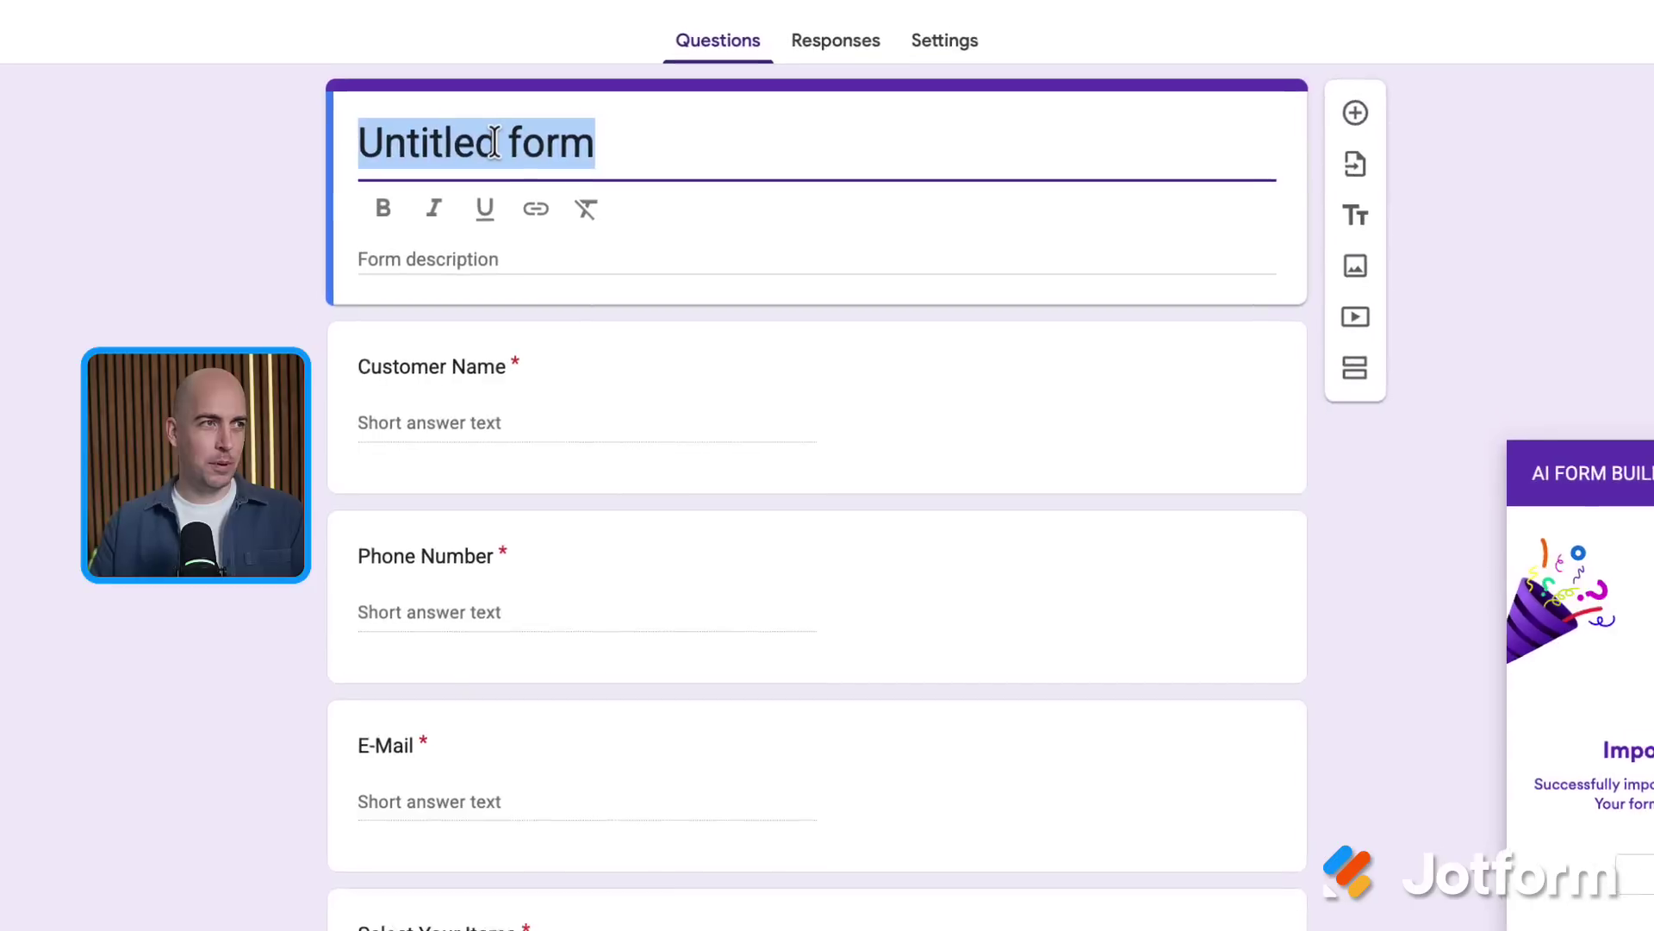
{"action": "type", "text": "Sweet Sp"}
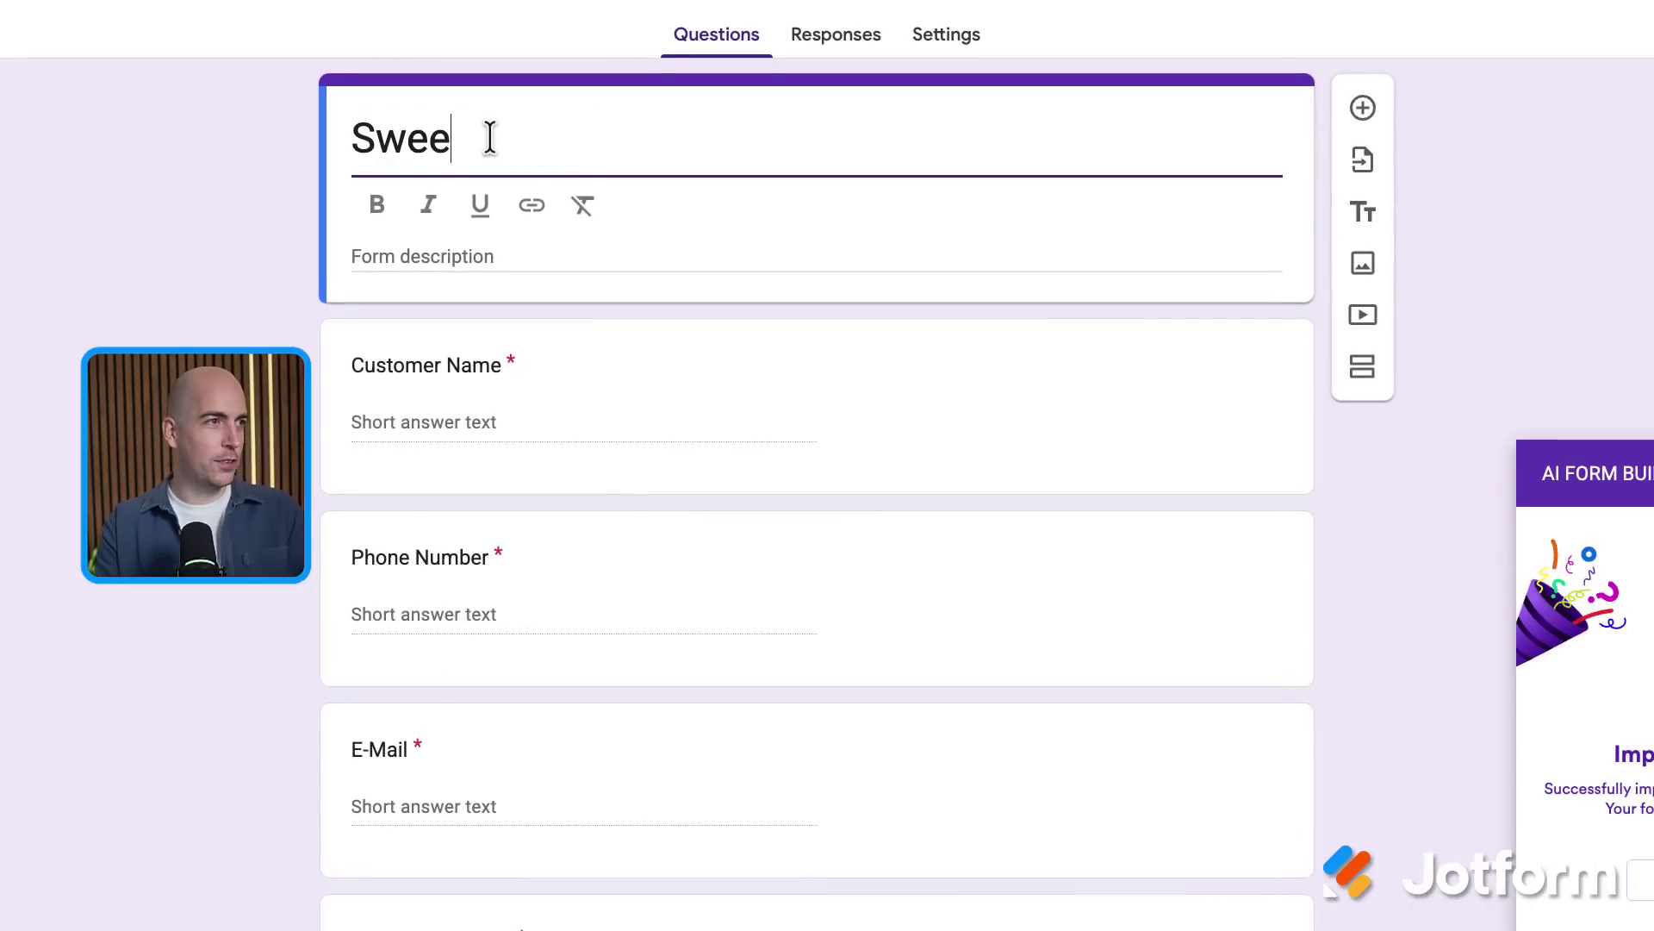
{"action": "type", "text": "ot Order Form"}
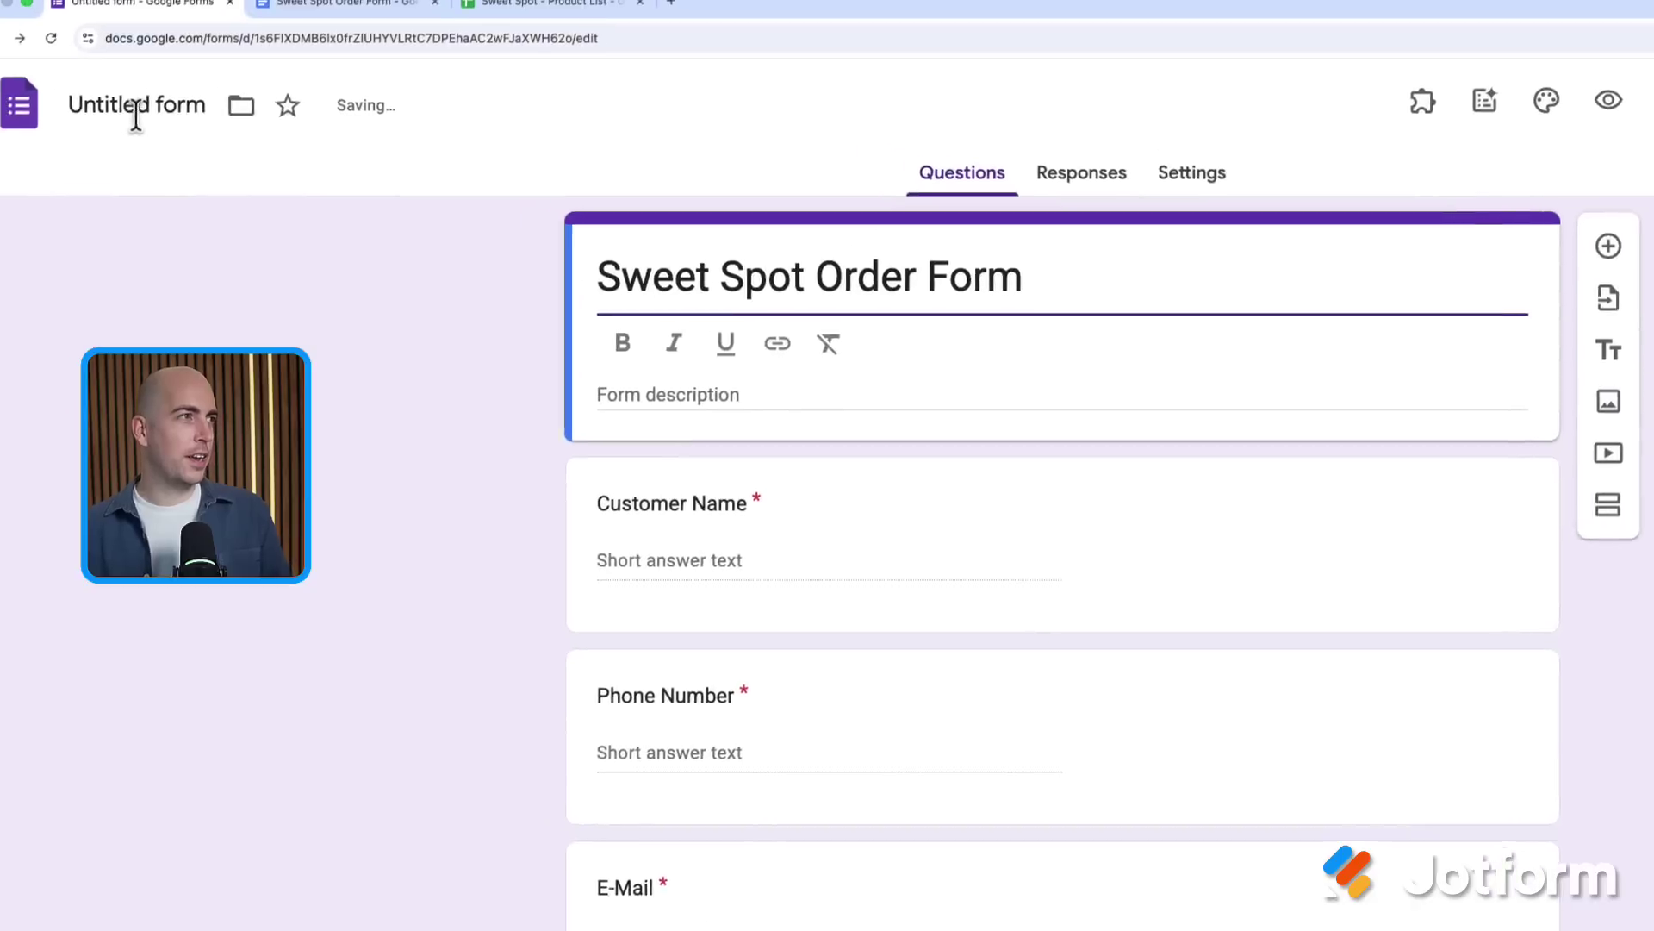
{"action": "left_click", "coordinate": [166, 129]}
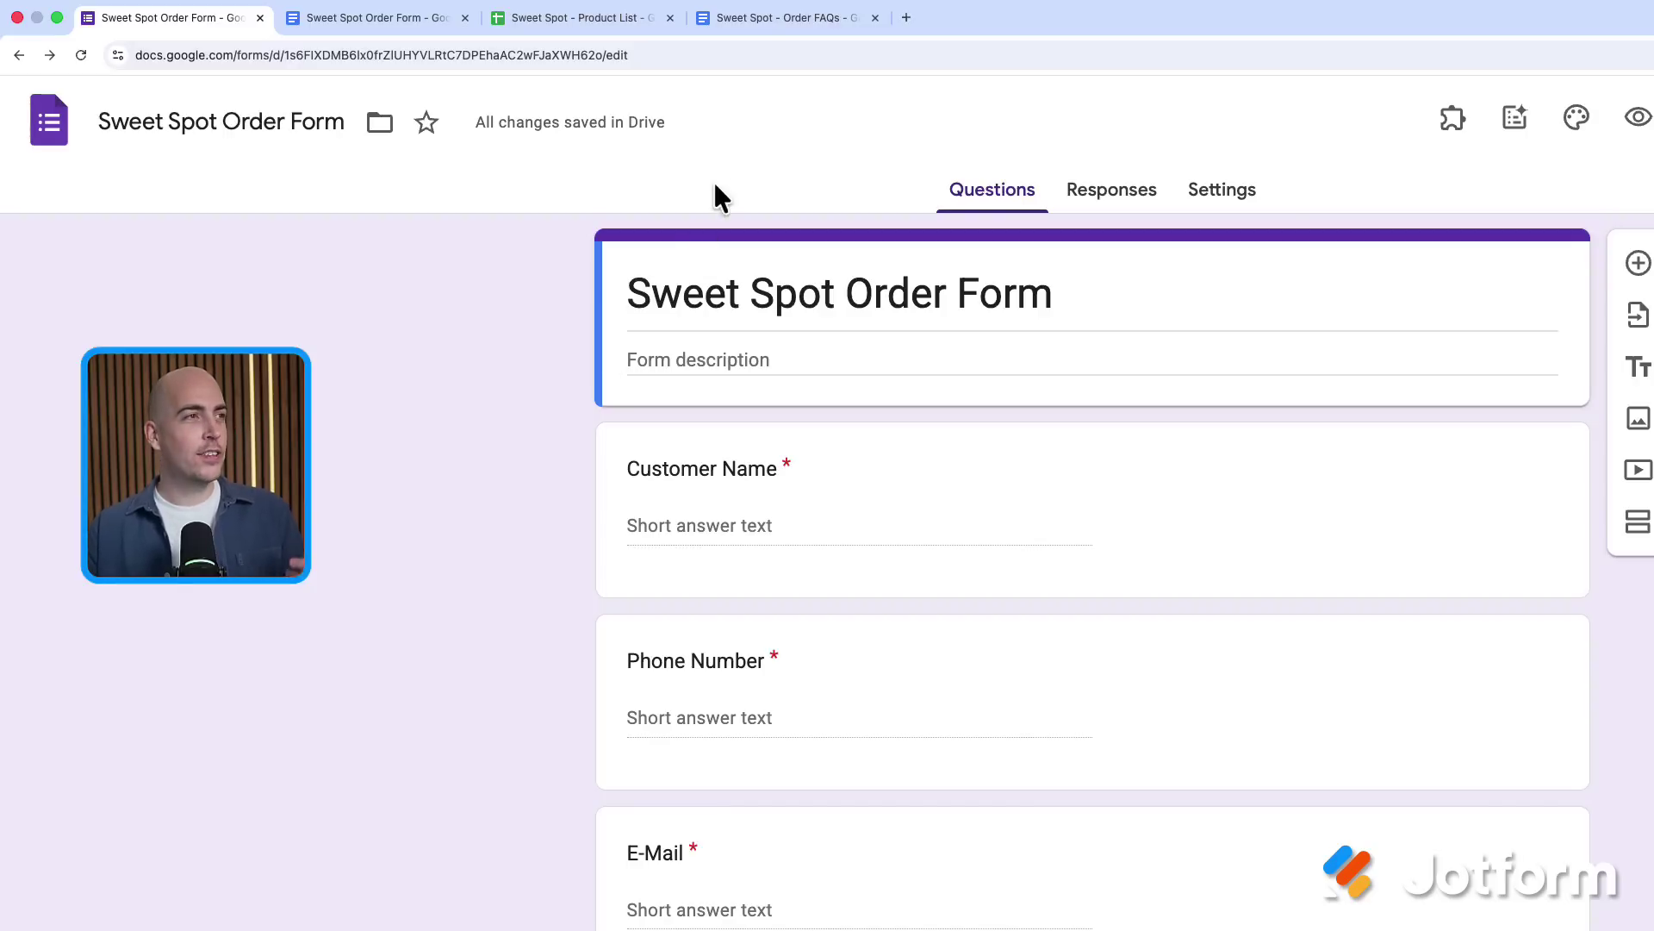
Switch to the Sweet Spot - Order FAQs document and scroll through it
{"action": "left_click", "coordinate": [770, 31]}
{"action": "scroll", "coordinate": [817, 692], "scroll_direction": "down", "scroll_amount": 10}
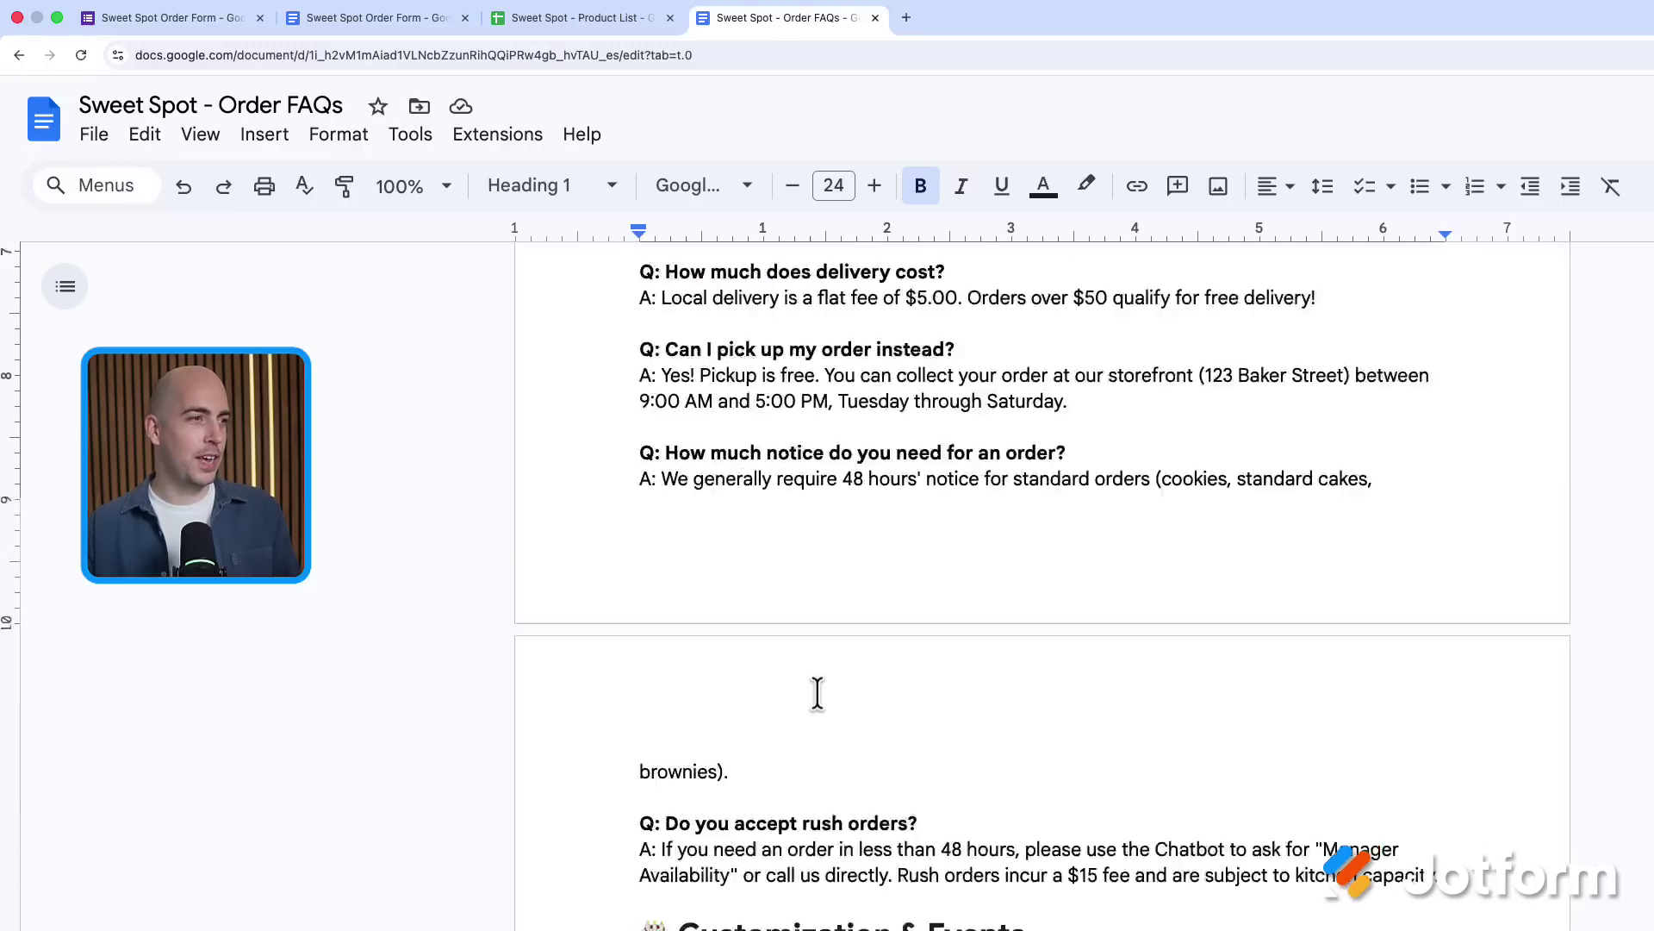
{"action": "scroll", "coordinate": [817, 692], "scroll_direction": "up", "scroll_amount": 15}
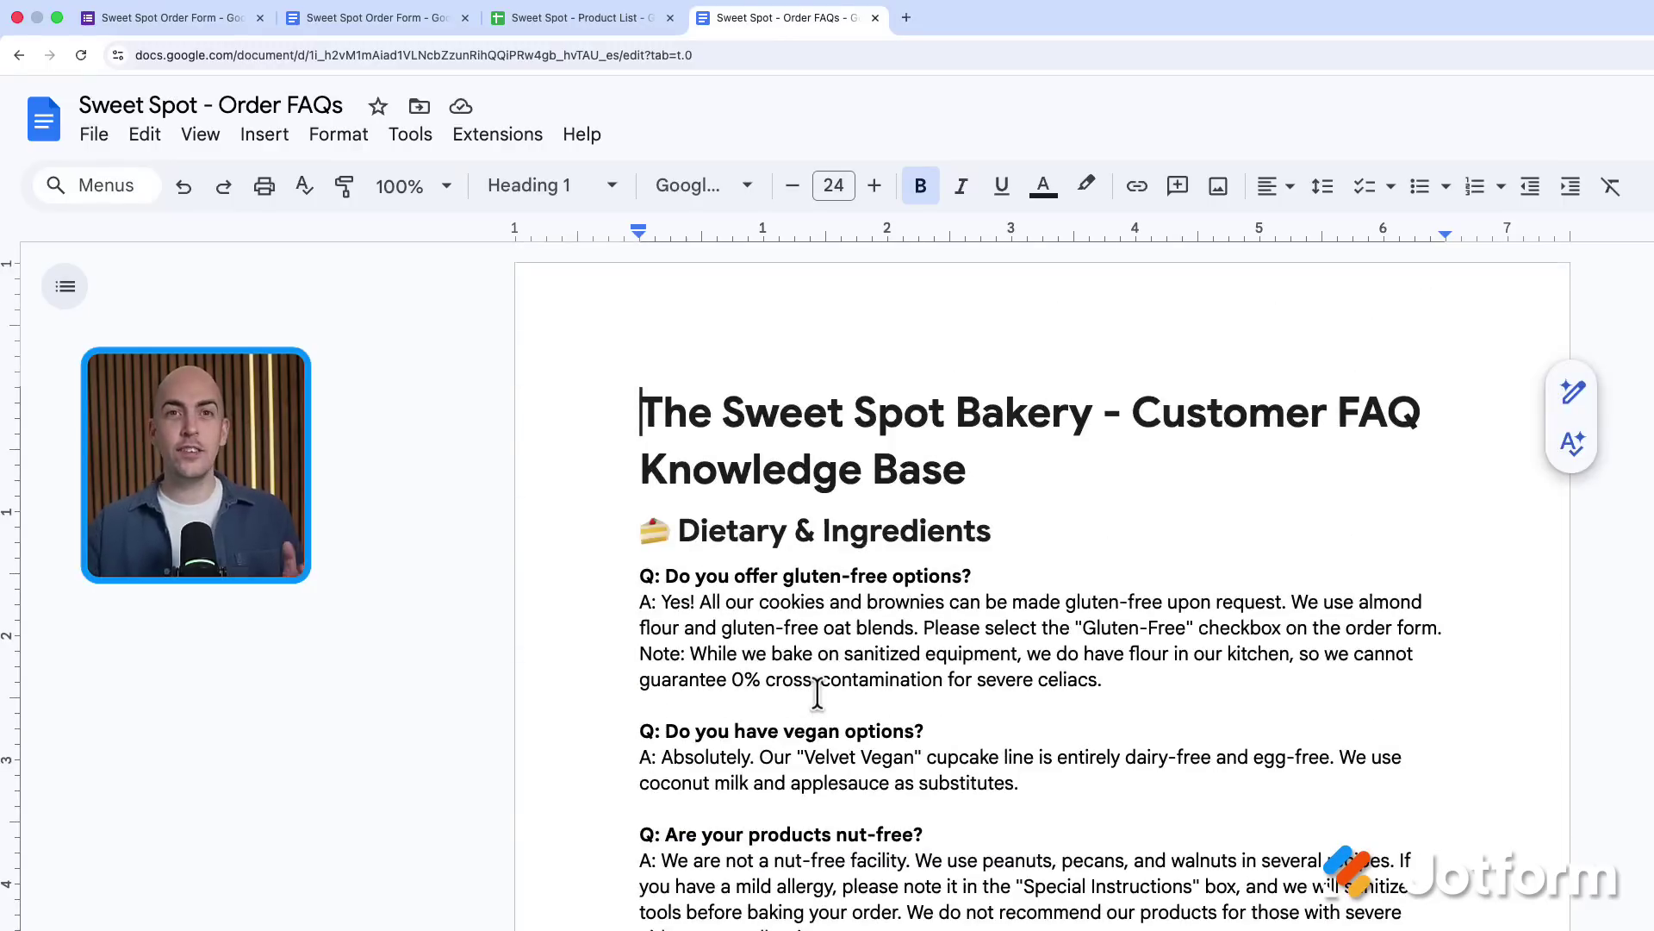
Search the add-on Marketplace for 'jotform chatbot' and view the Forms to Chatbots listing
{"action": "left_click", "coordinate": [137, 28]}
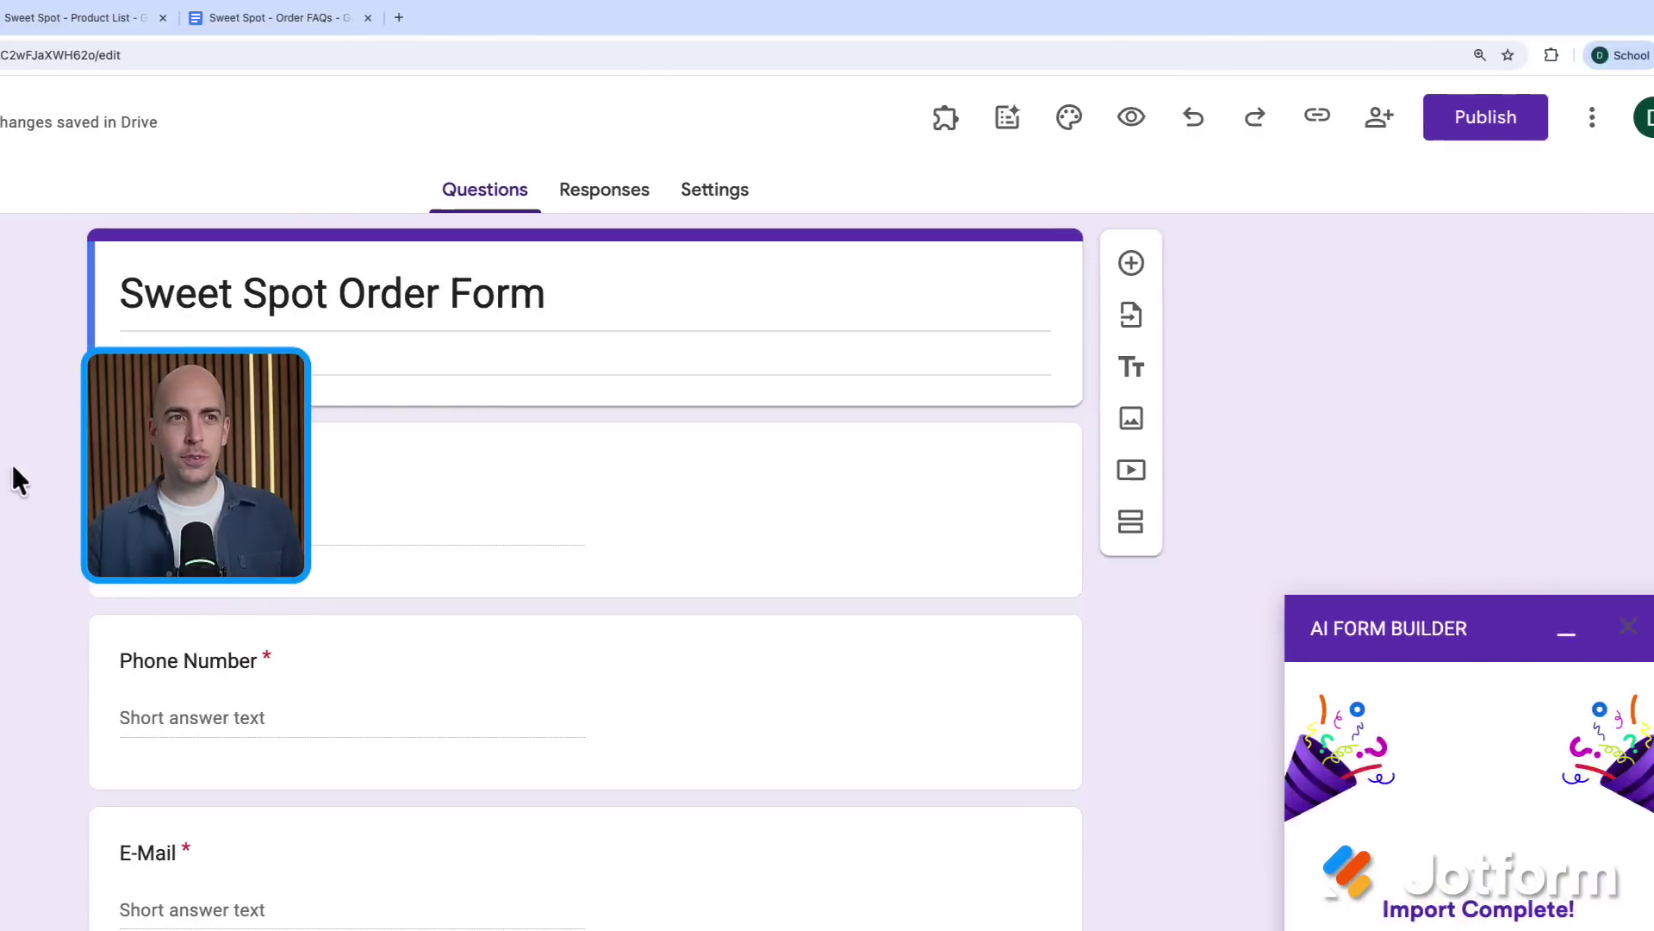
{"action": "left_click", "coordinate": [1548, 117]}
{"action": "left_click", "coordinate": [1439, 603]}
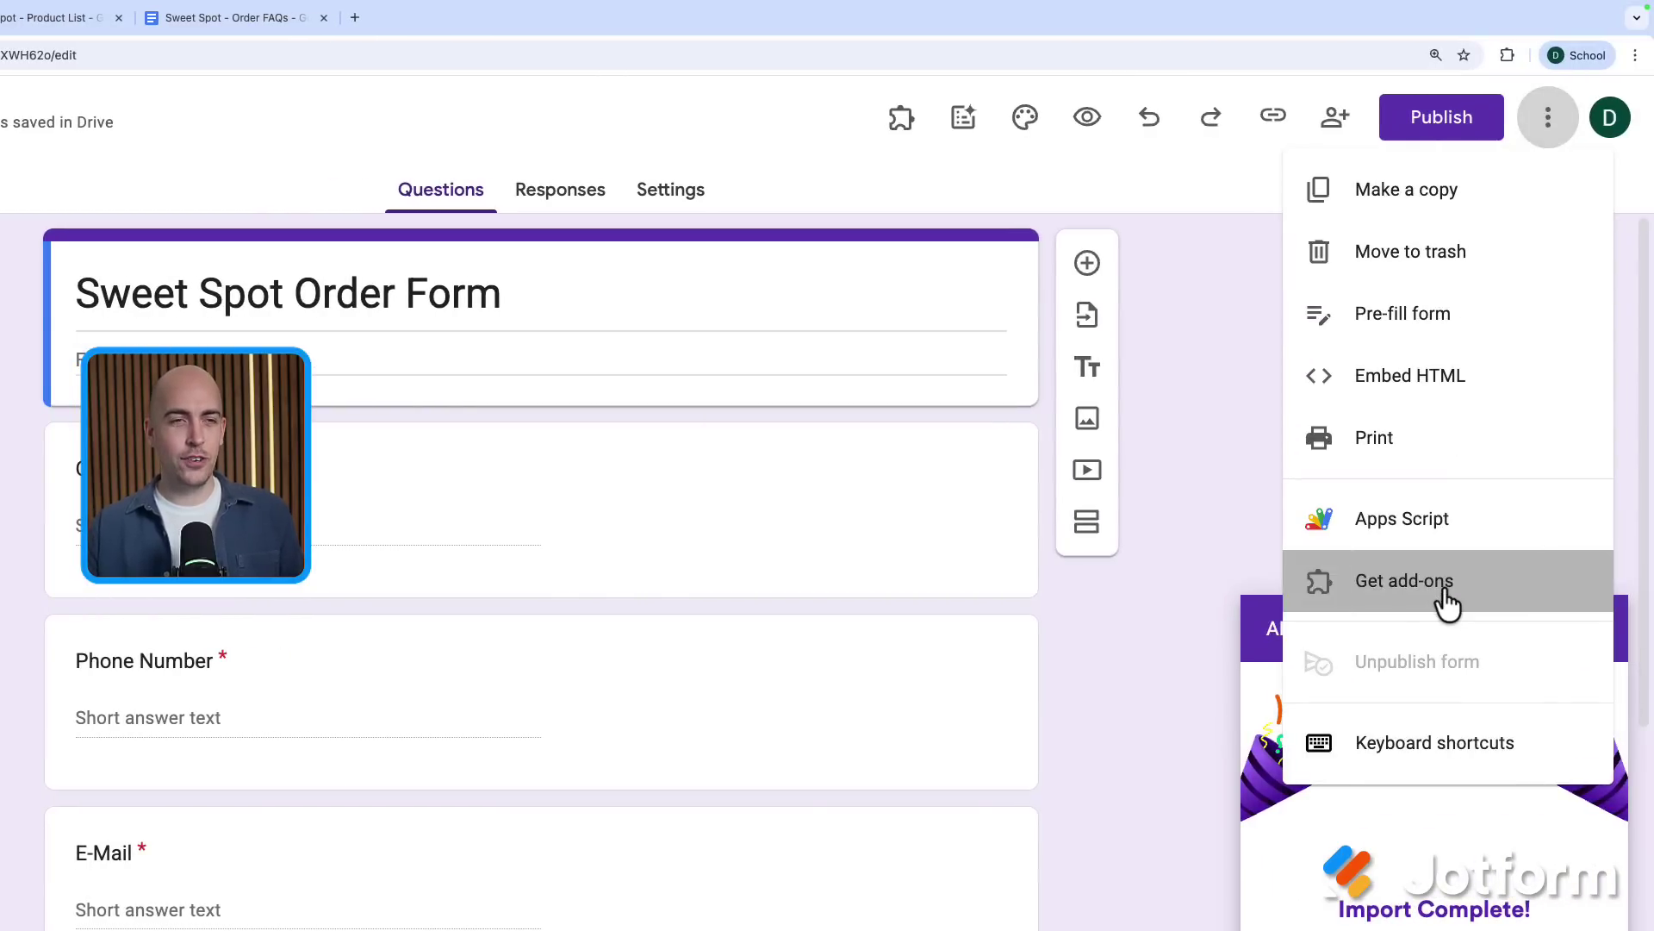
{"action": "left_click", "coordinate": [812, 82]}
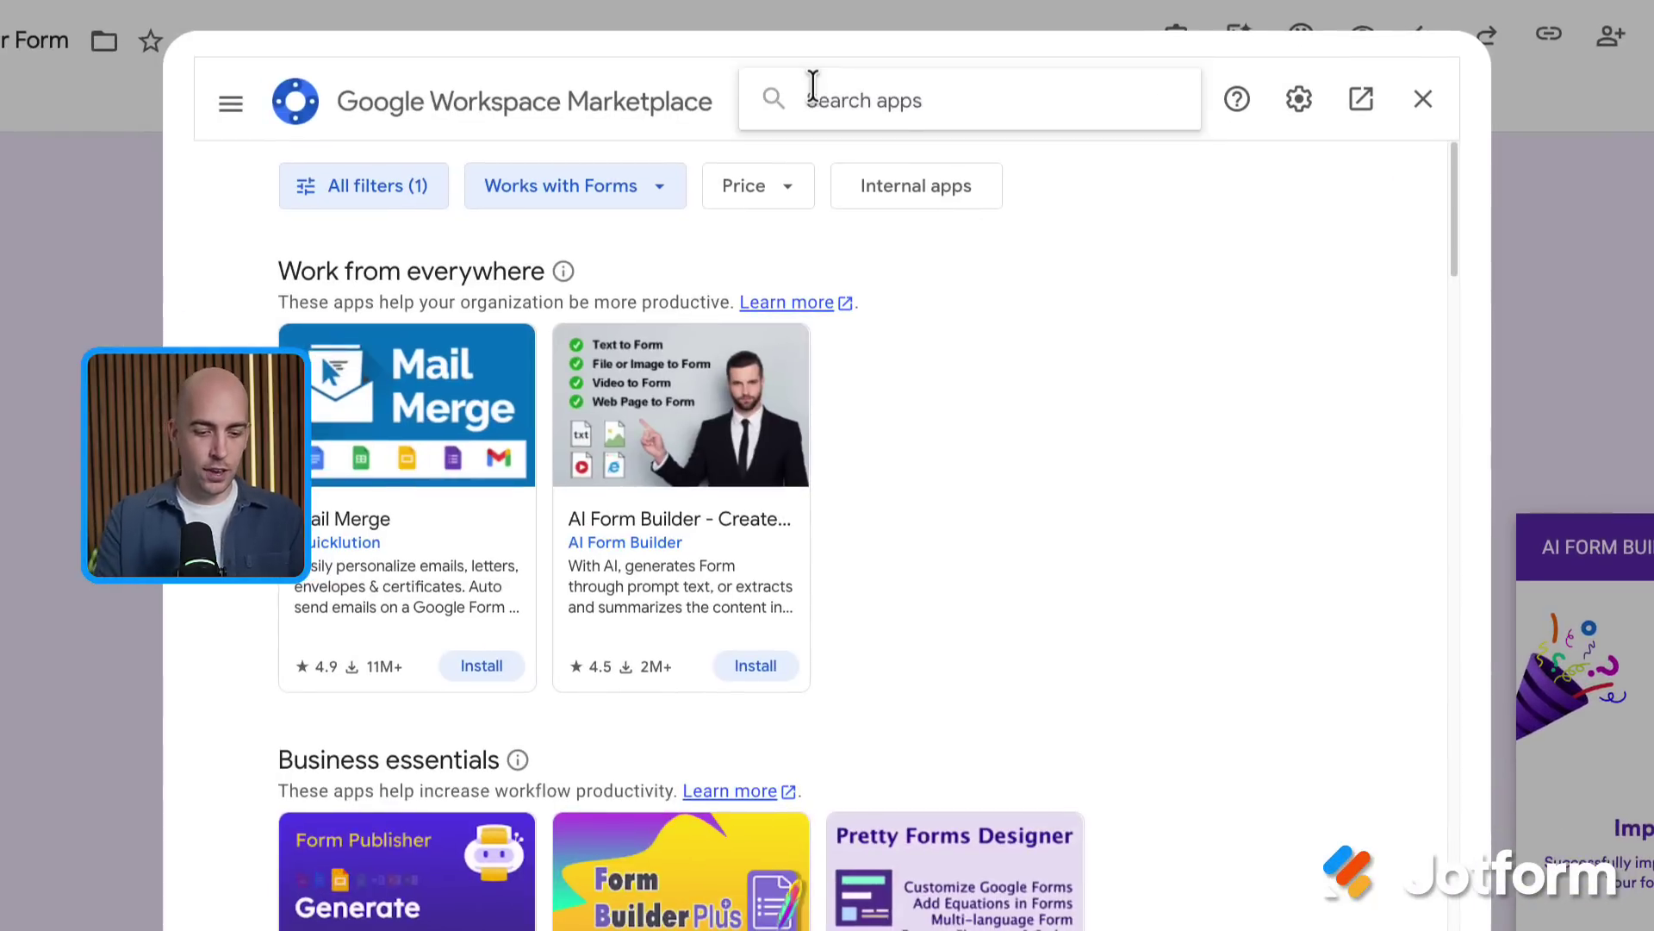
{"action": "type", "text": "jotform chatbot"}
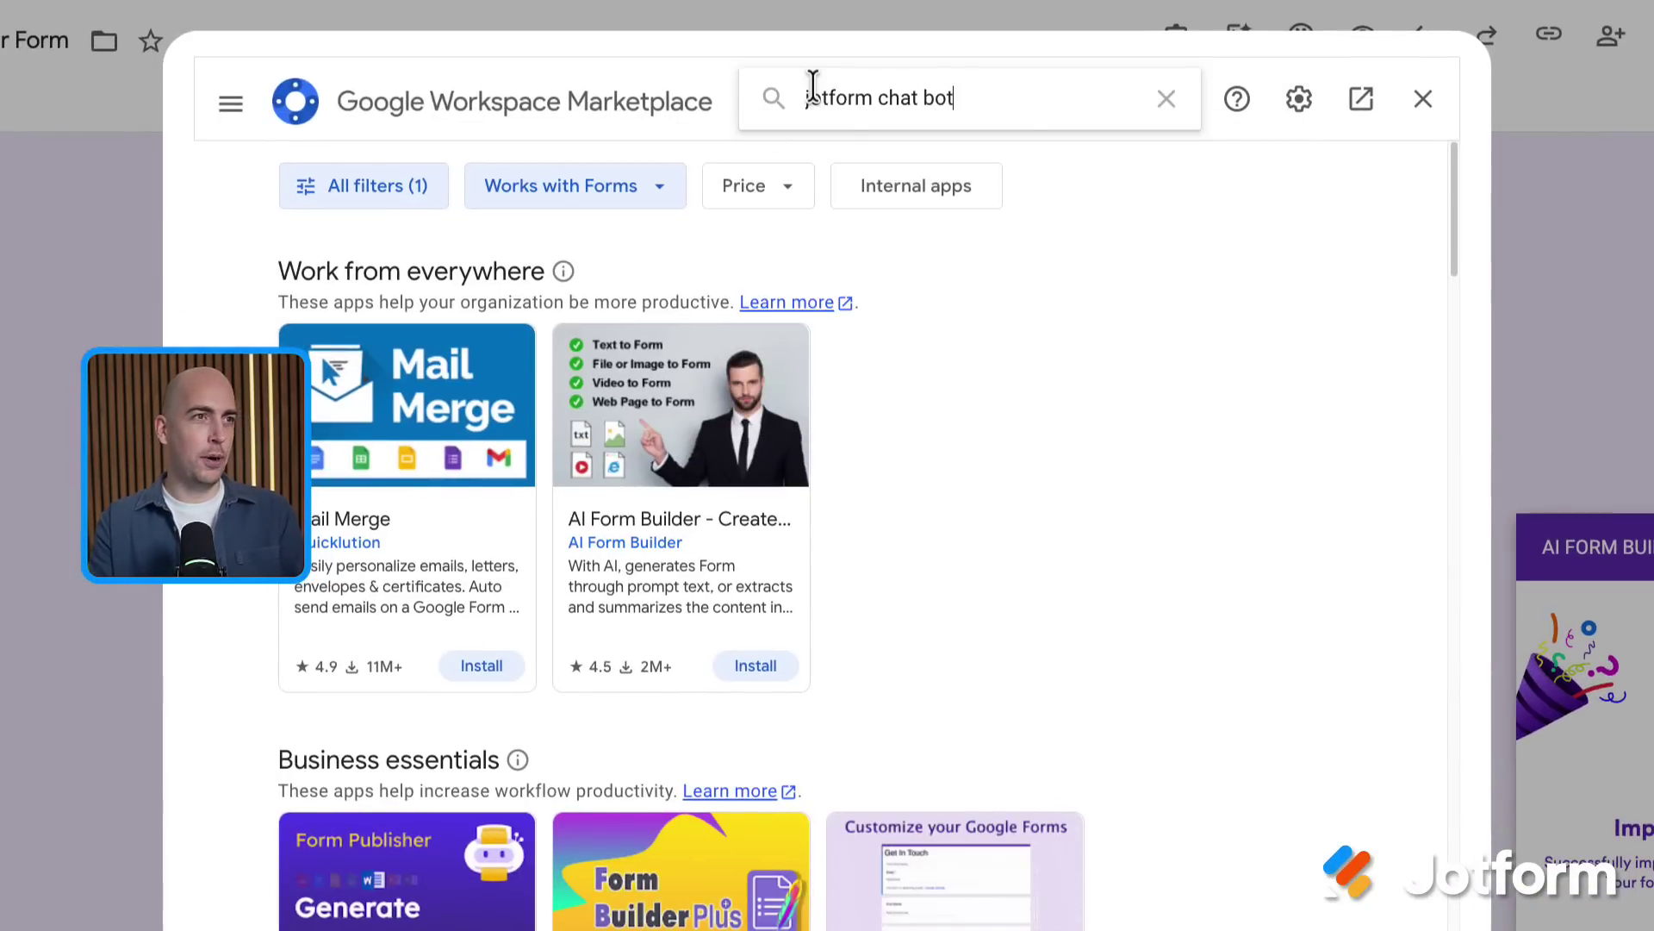
{"action": "key", "text": "Return"}
{"action": "left_click", "coordinate": [423, 529]}
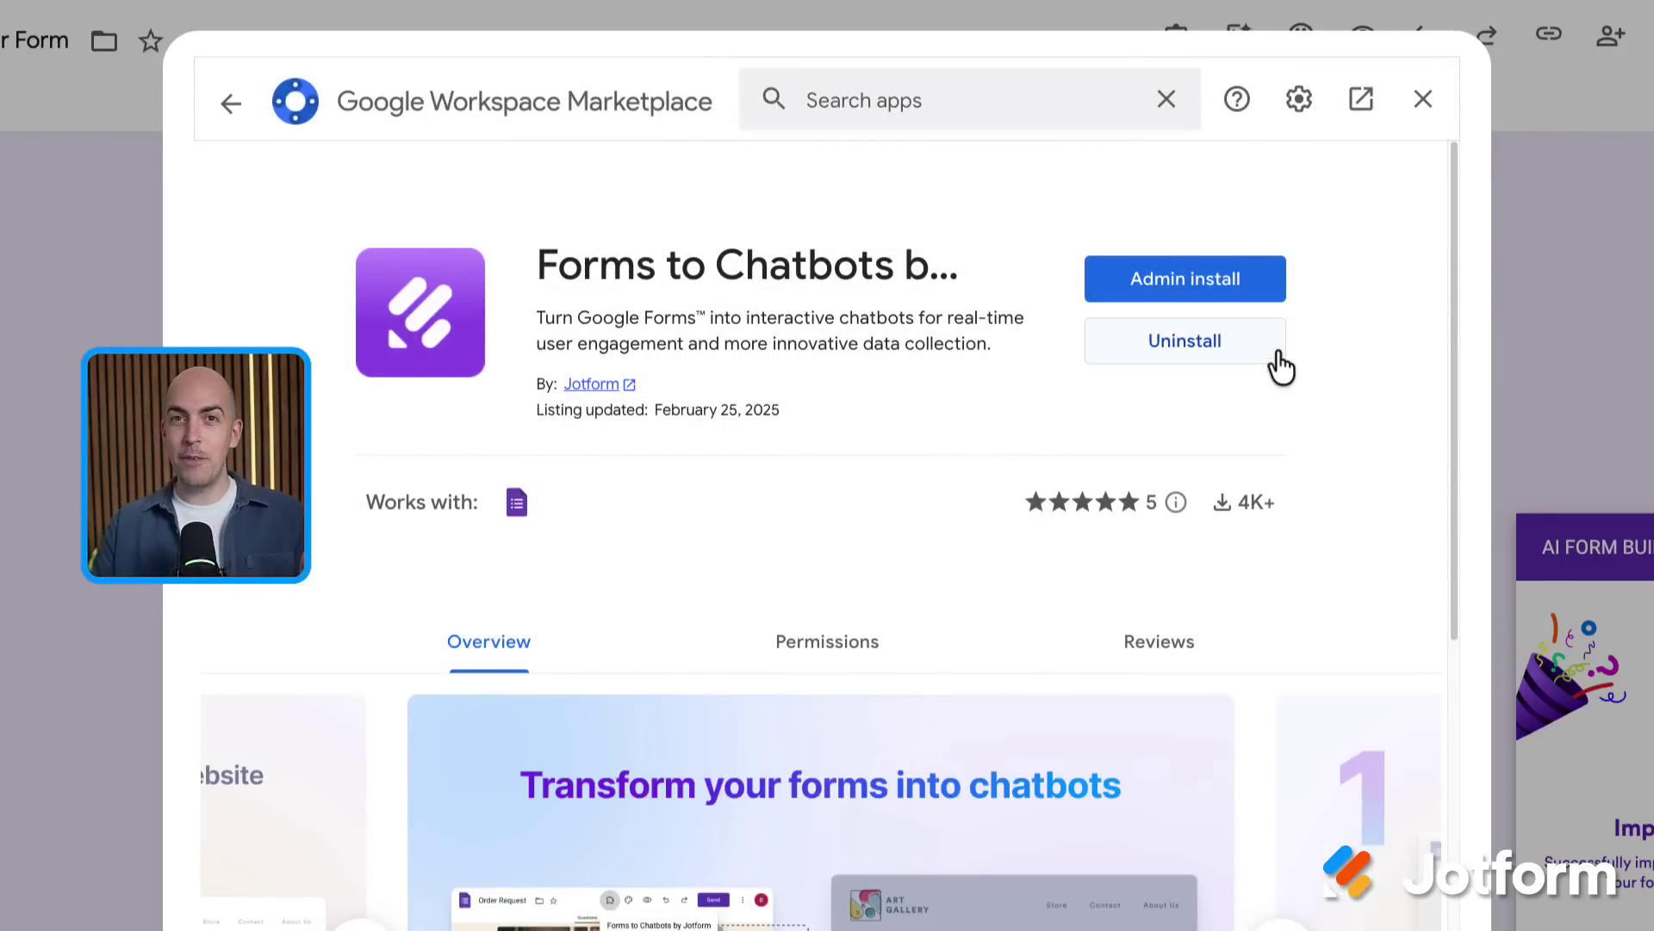
Return to the form and launch Forms to Chatbots by Jotform from the installed add-ons
{"action": "left_click", "coordinate": [1422, 101]}
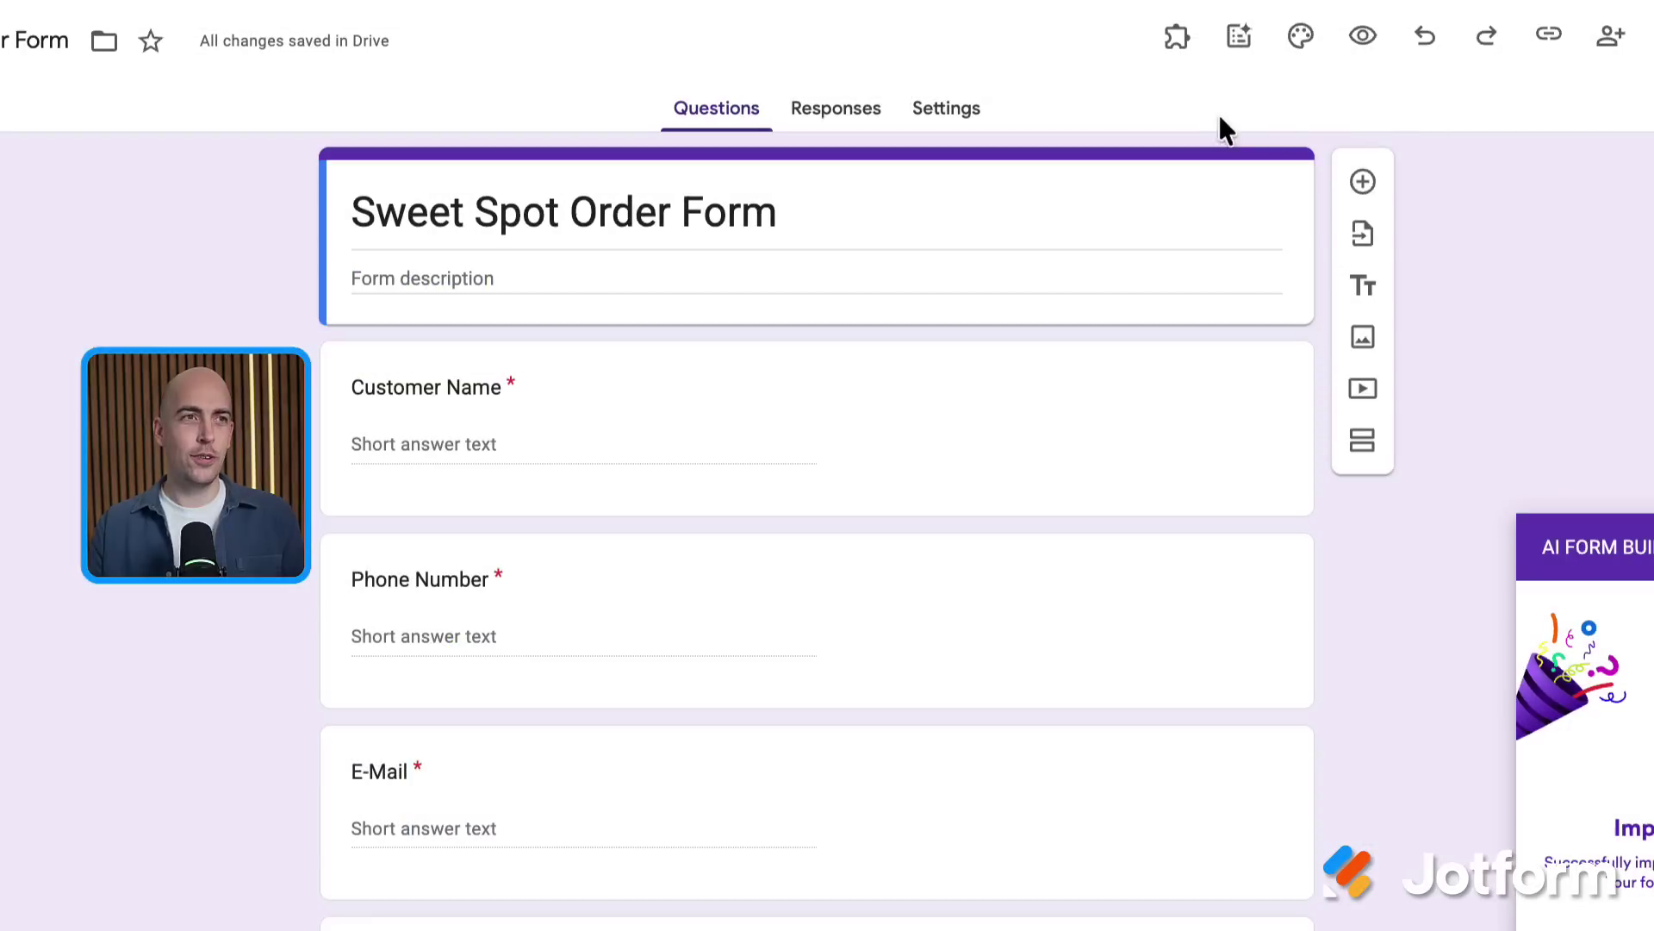
{"action": "left_click", "coordinate": [1176, 38]}
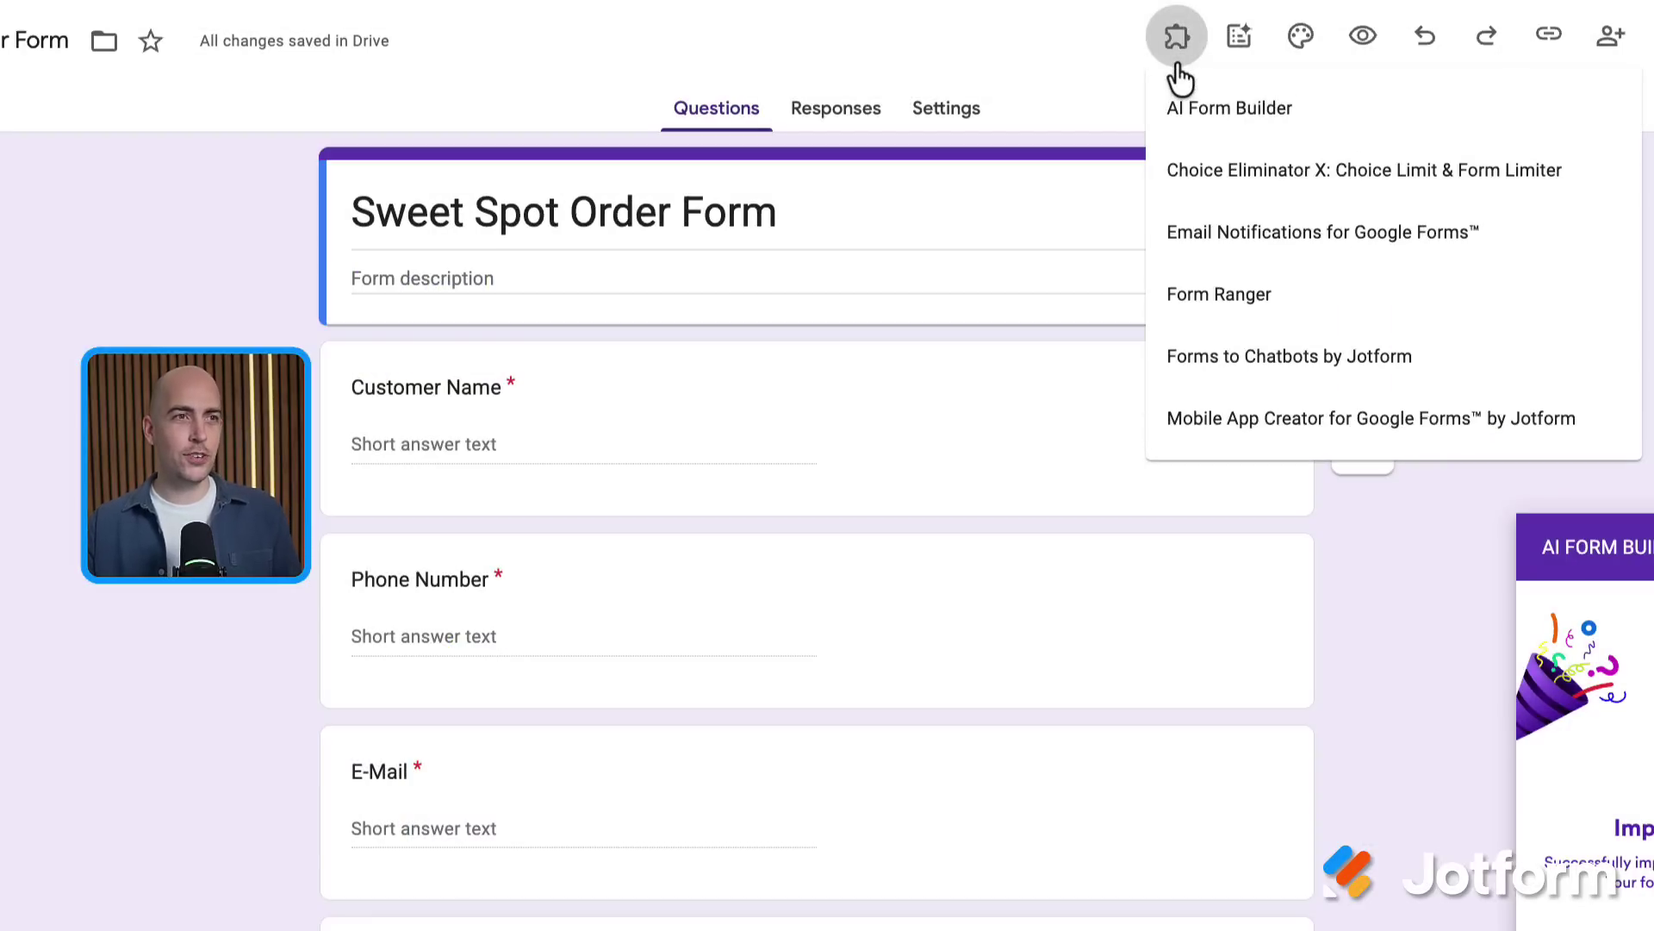
{"action": "left_click", "coordinate": [1239, 369]}
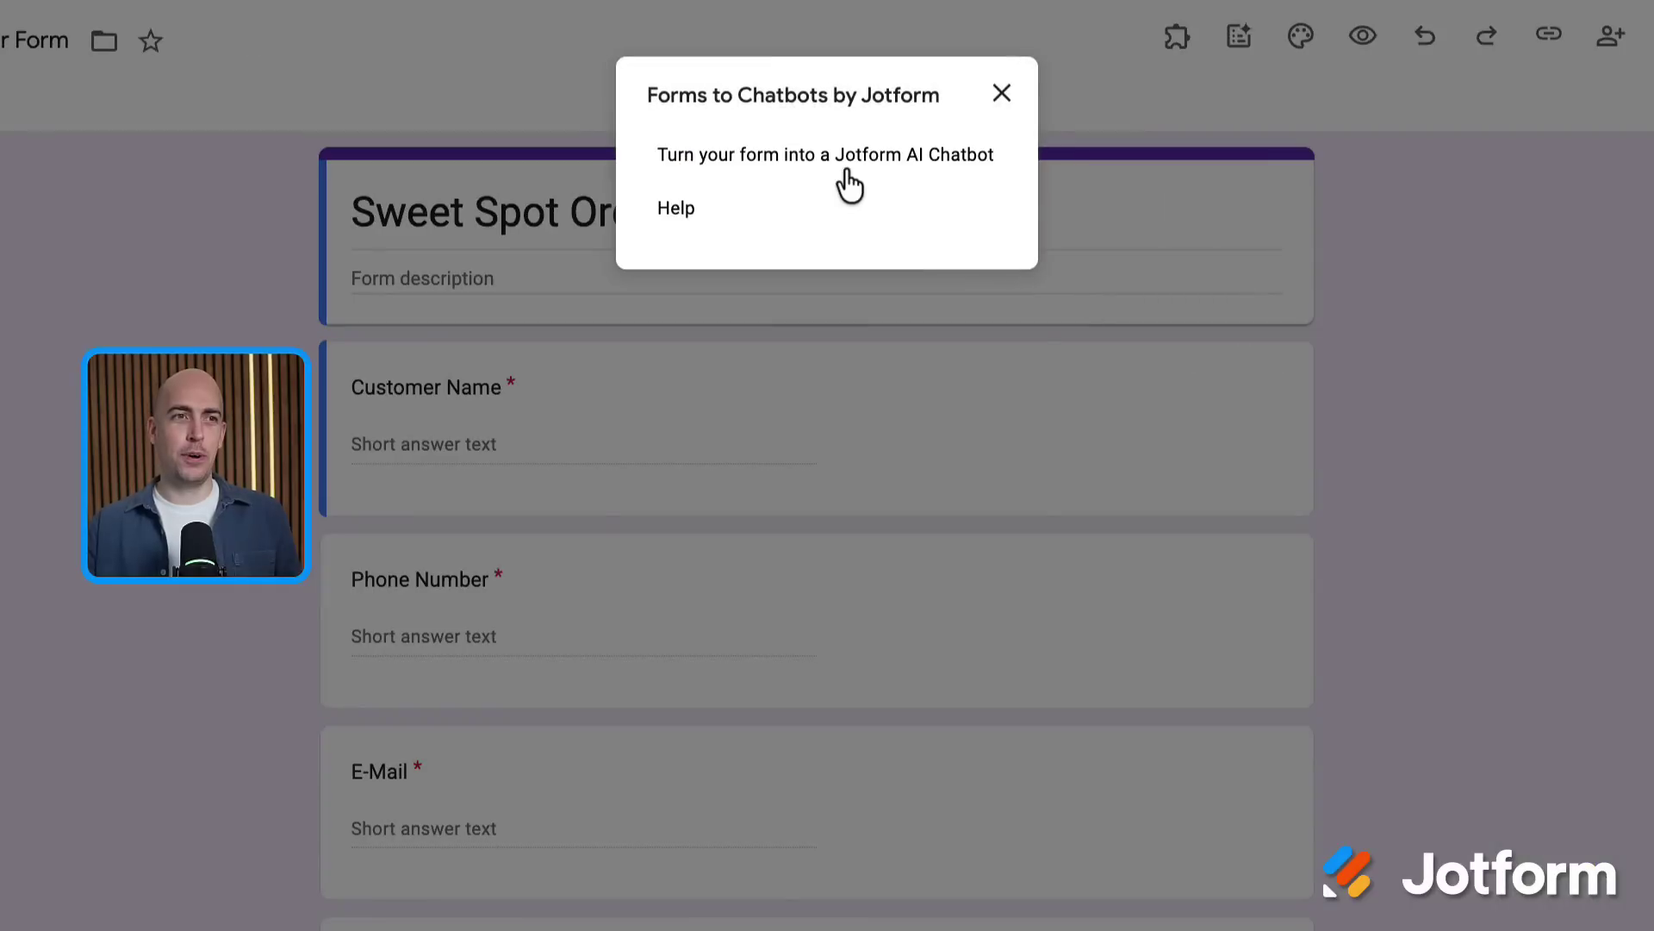
Turn the order form into a Jotform AI Chatbot, creating the Mila: Order Assistant agent
{"action": "left_click", "coordinate": [846, 177]}
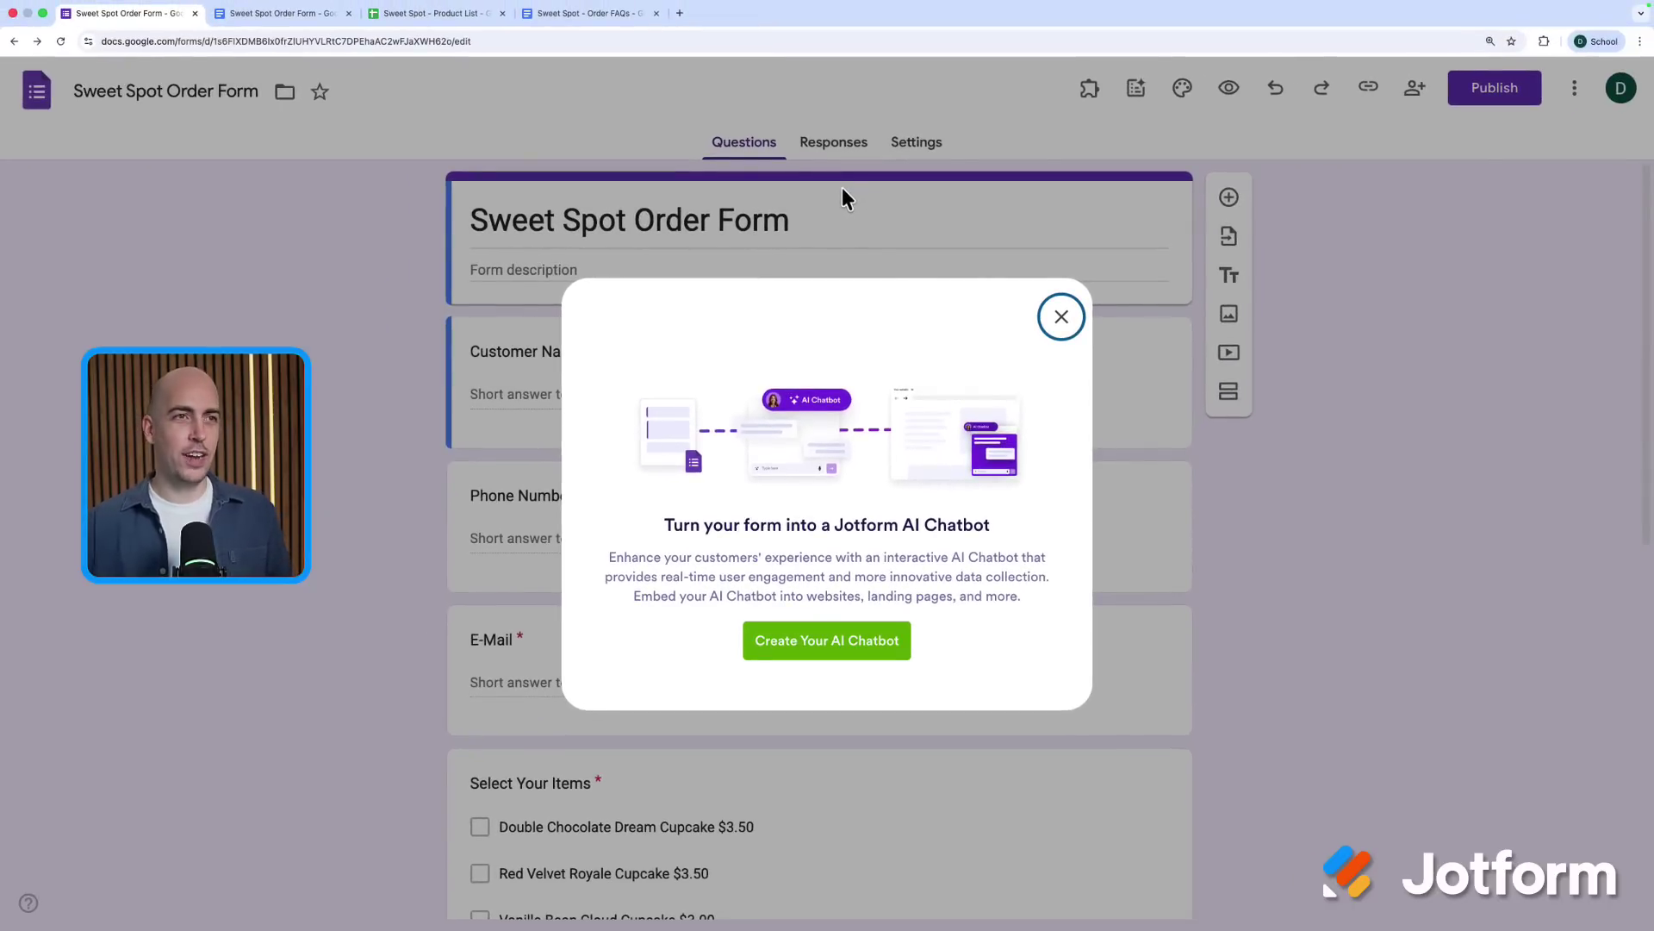
{"action": "left_click", "coordinate": [887, 633]}
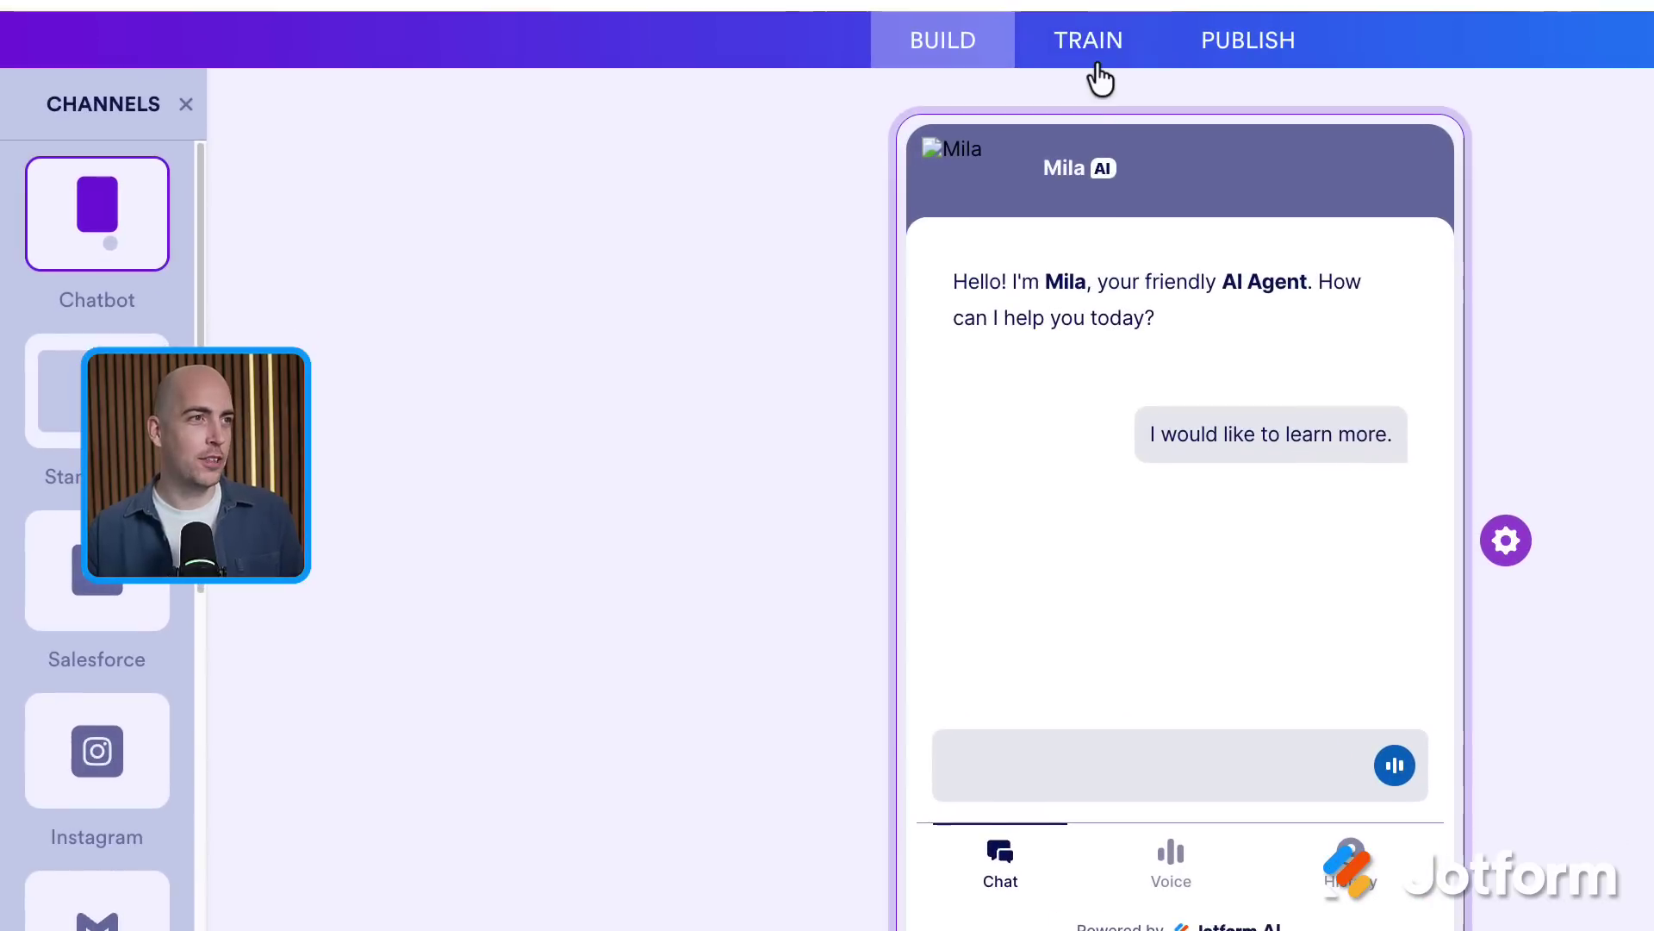
Open the agent's training knowledge base and compare the text, file and website knowledge sources
{"action": "left_click", "coordinate": [1090, 43]}
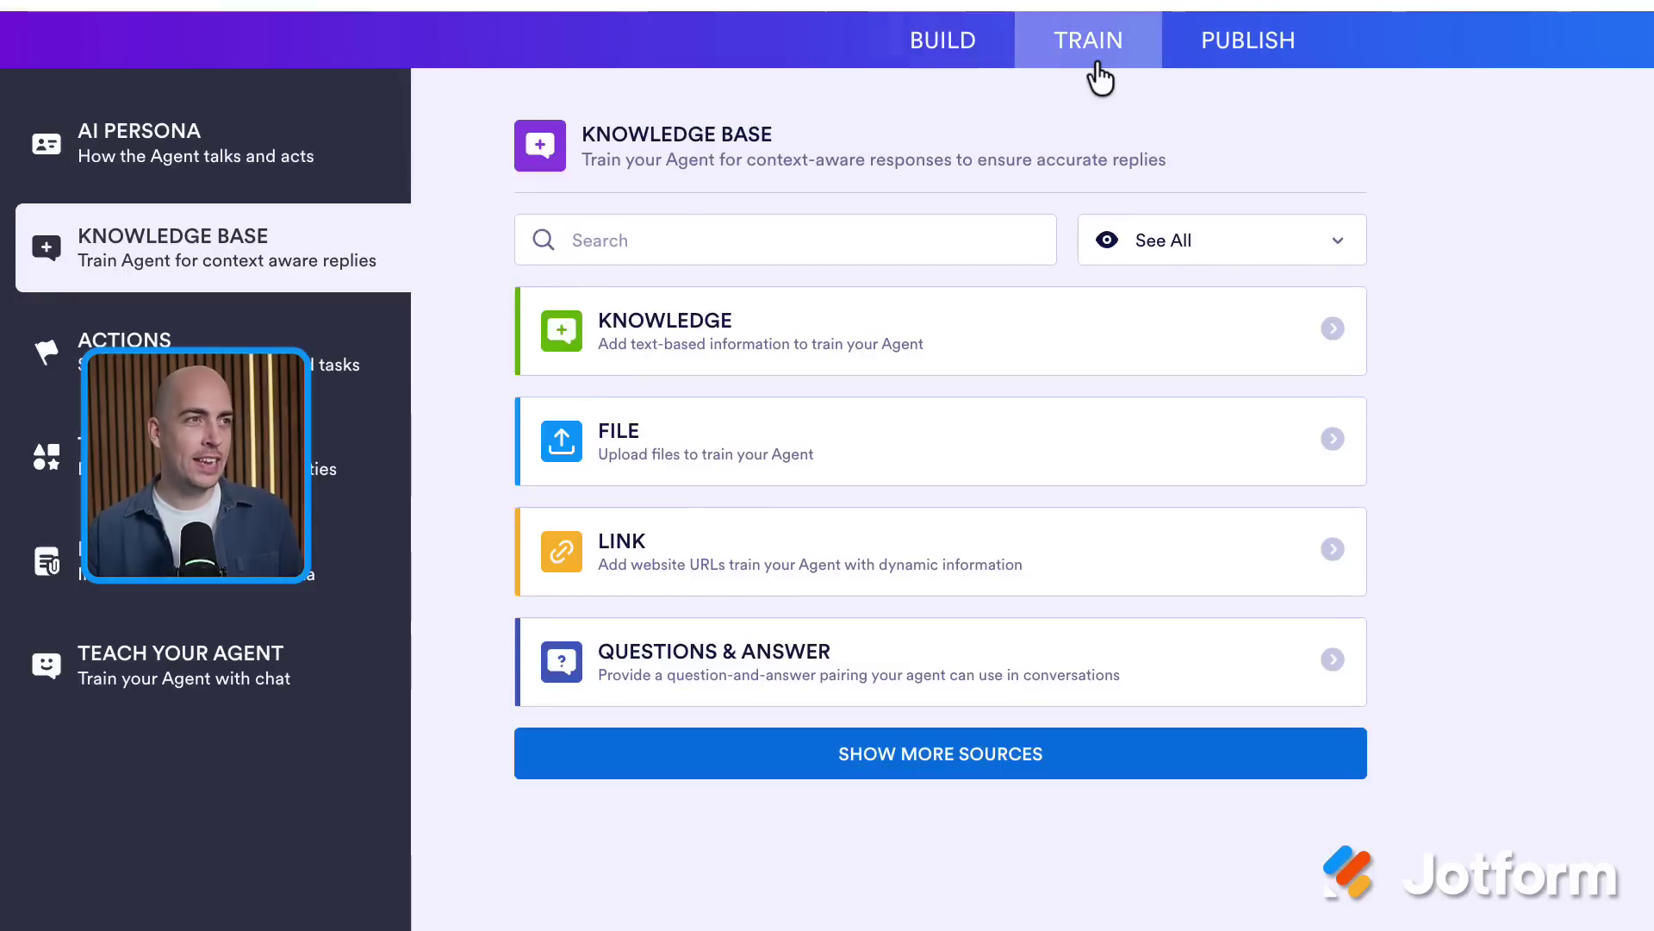
{"action": "left_click", "coordinate": [620, 340]}
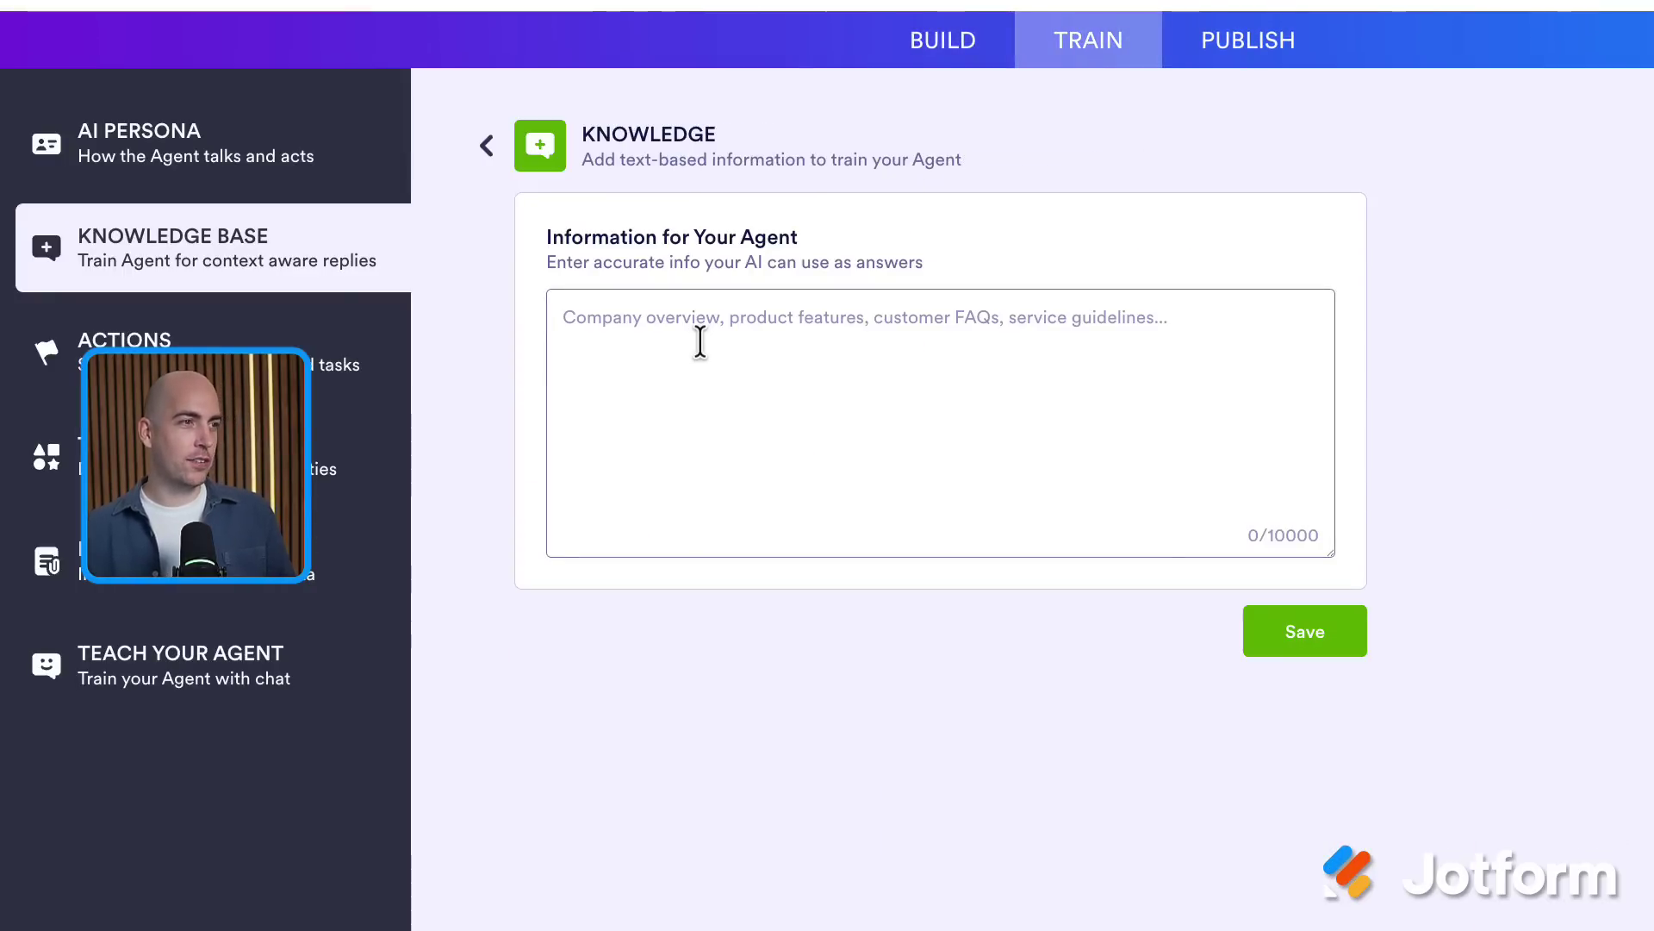
{"action": "left_click", "coordinate": [487, 147]}
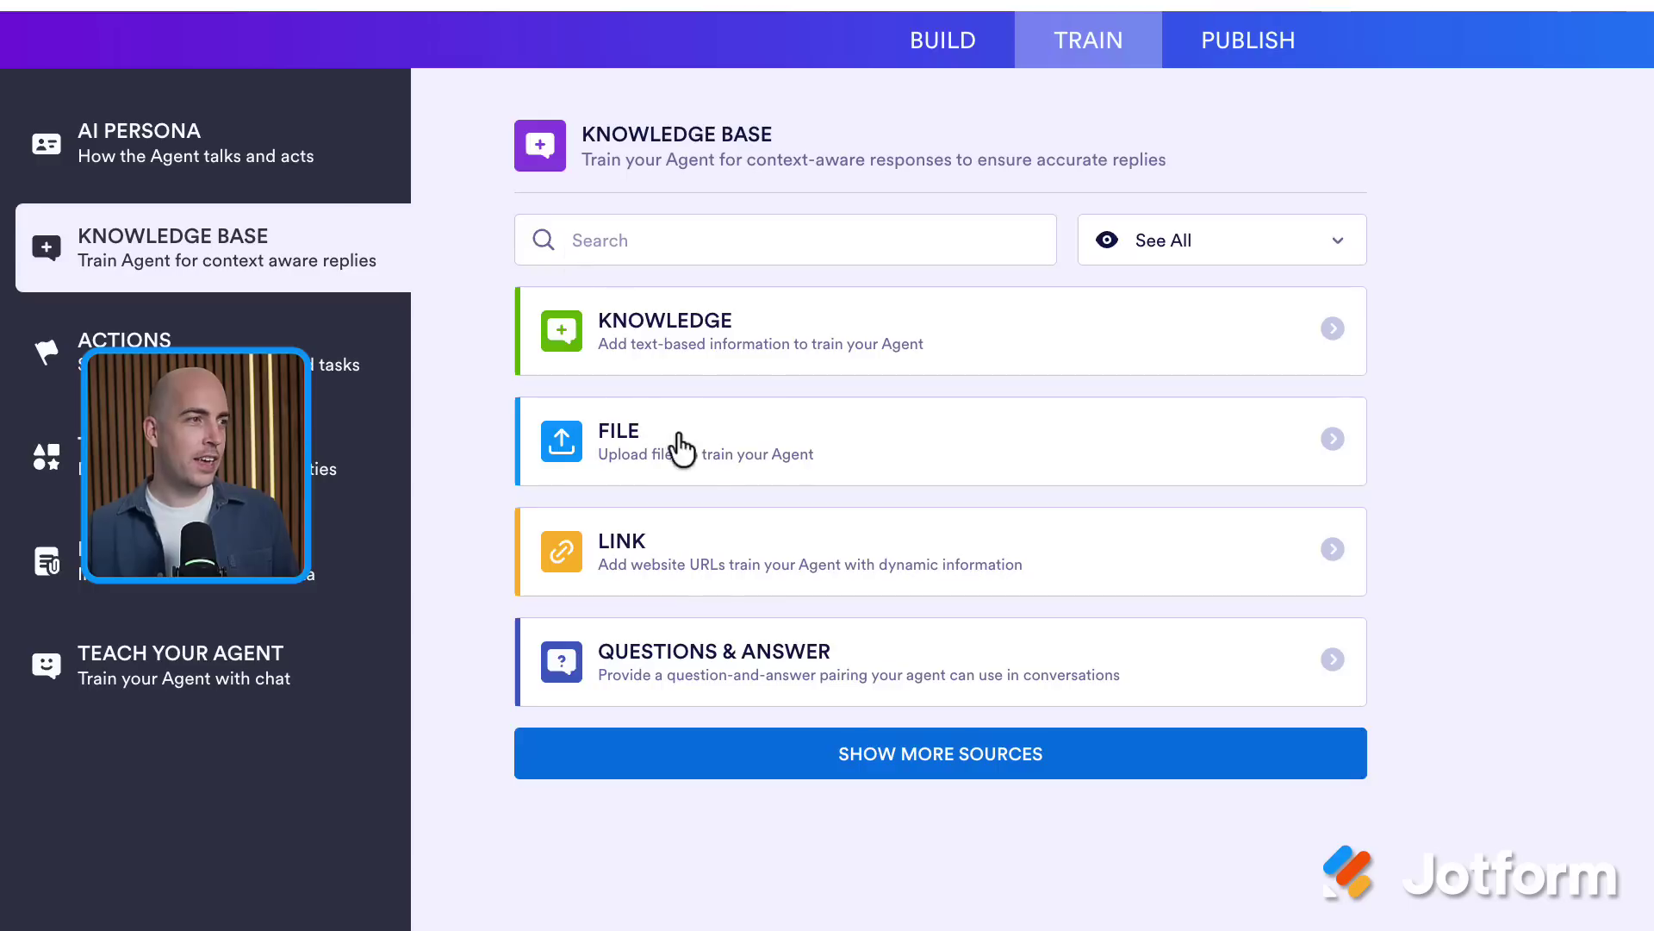
{"action": "left_click", "coordinate": [711, 480]}
{"action": "left_click", "coordinate": [485, 153]}
{"action": "left_click", "coordinate": [685, 538]}
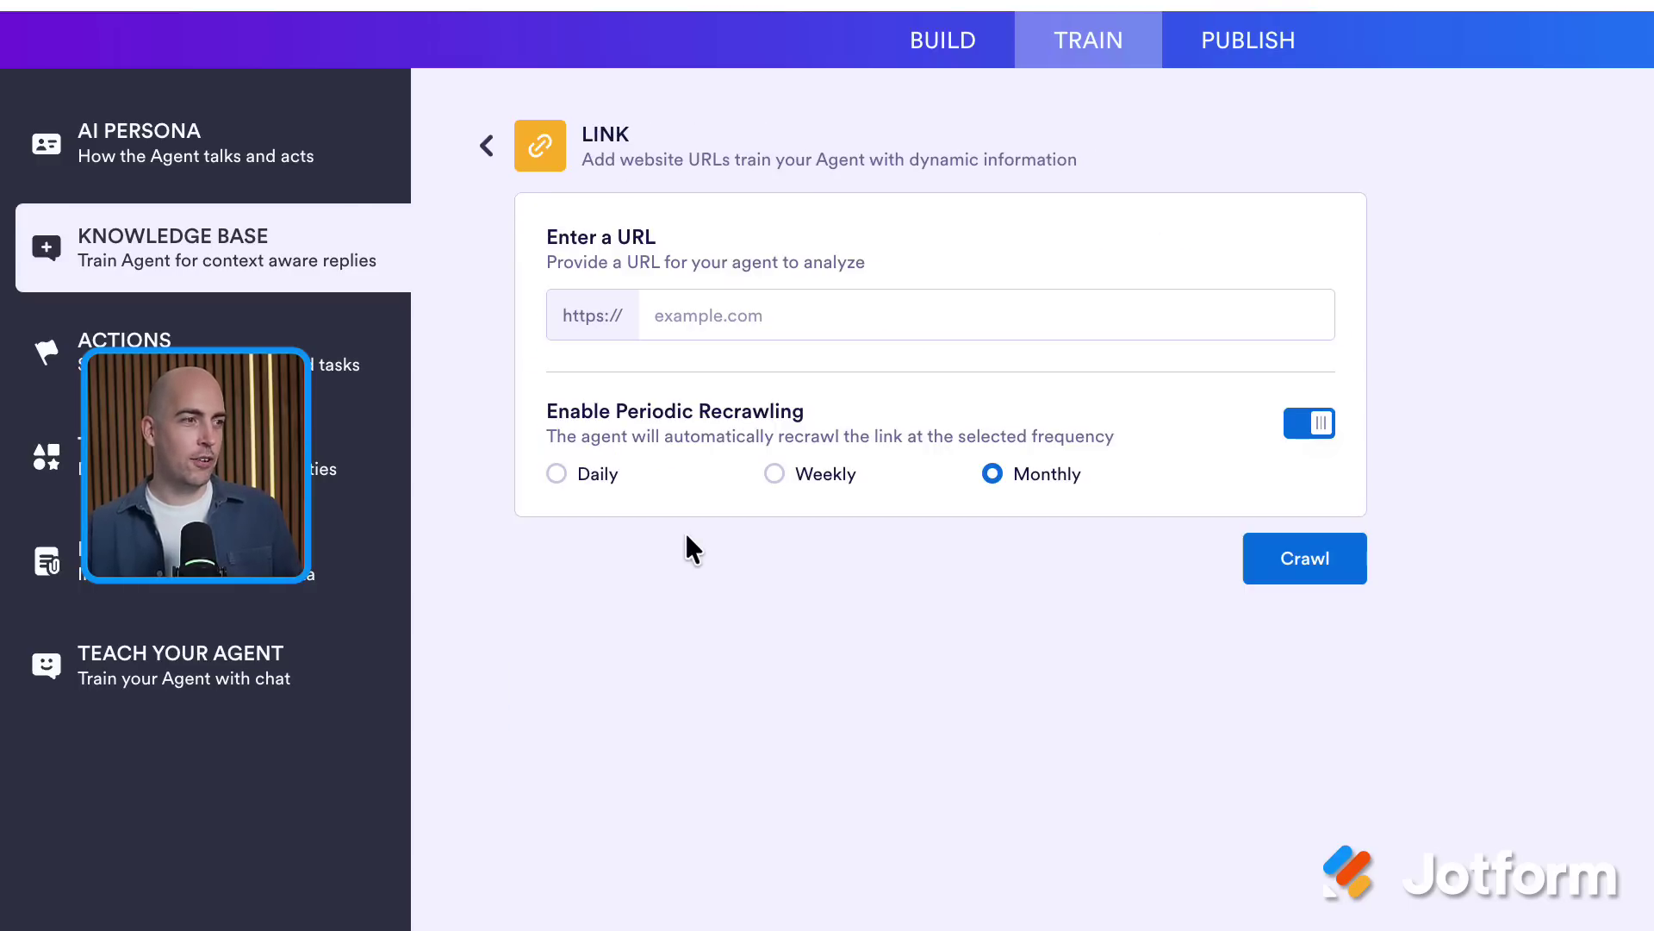
{"action": "left_click", "coordinate": [484, 148]}
Paste the Sweet Spot Bakery FAQ as text knowledge and save it
{"action": "left_click", "coordinate": [816, 359]}
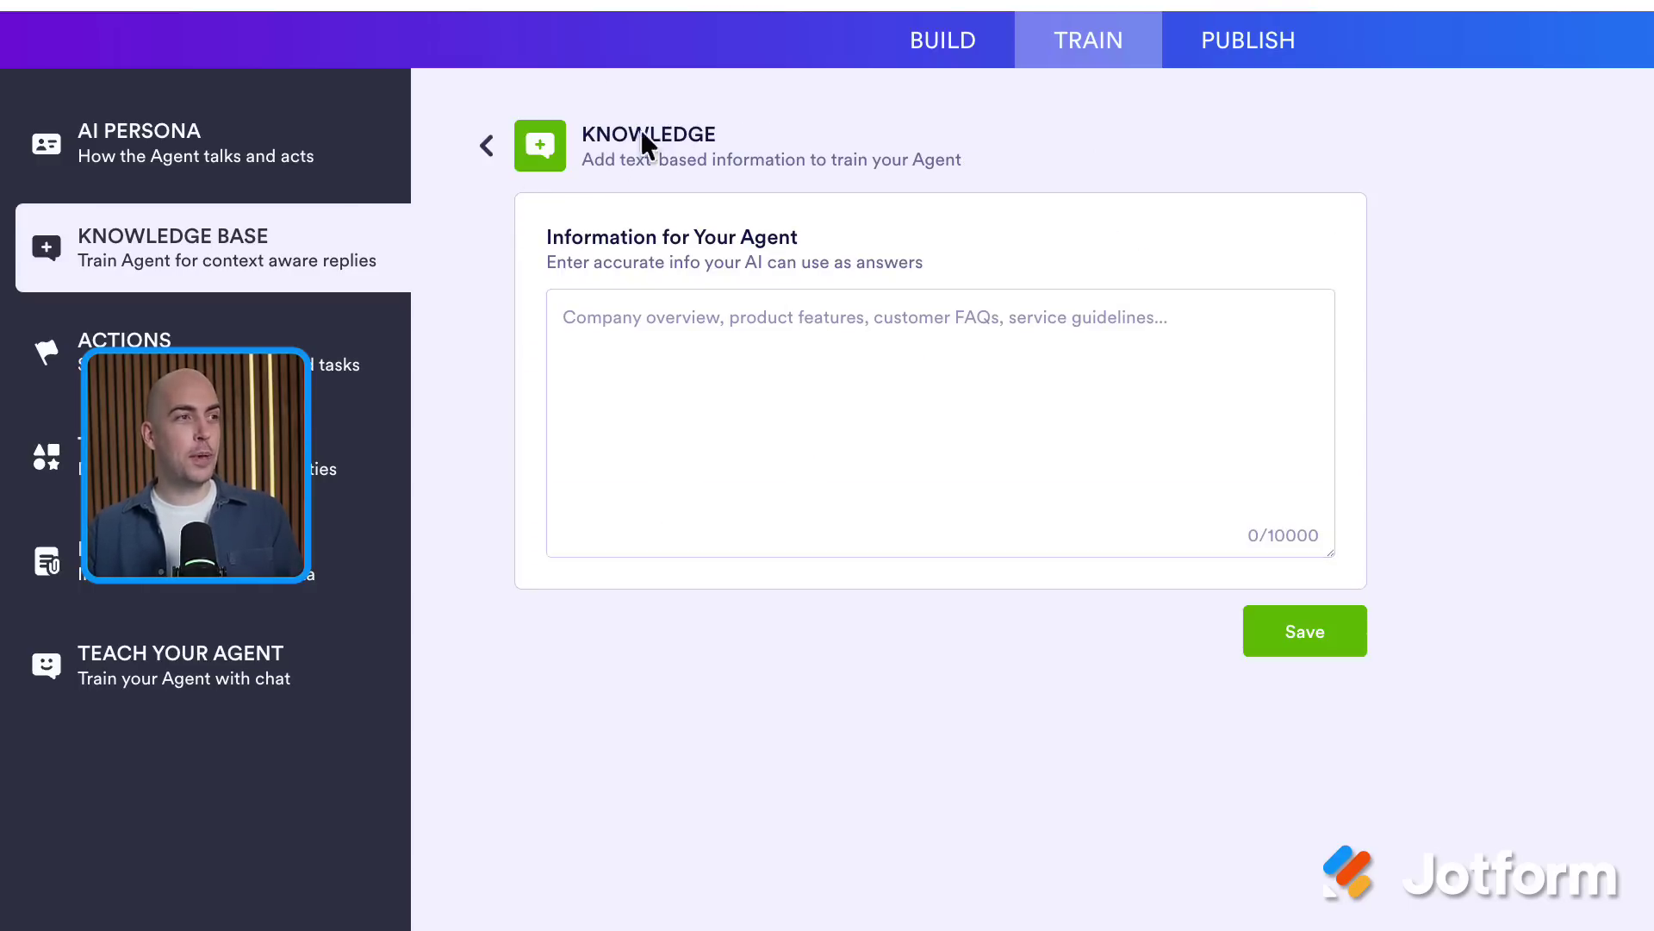
{"action": "left_click", "coordinate": [812, 371]}
{"action": "key", "text": "ctrl+v"}
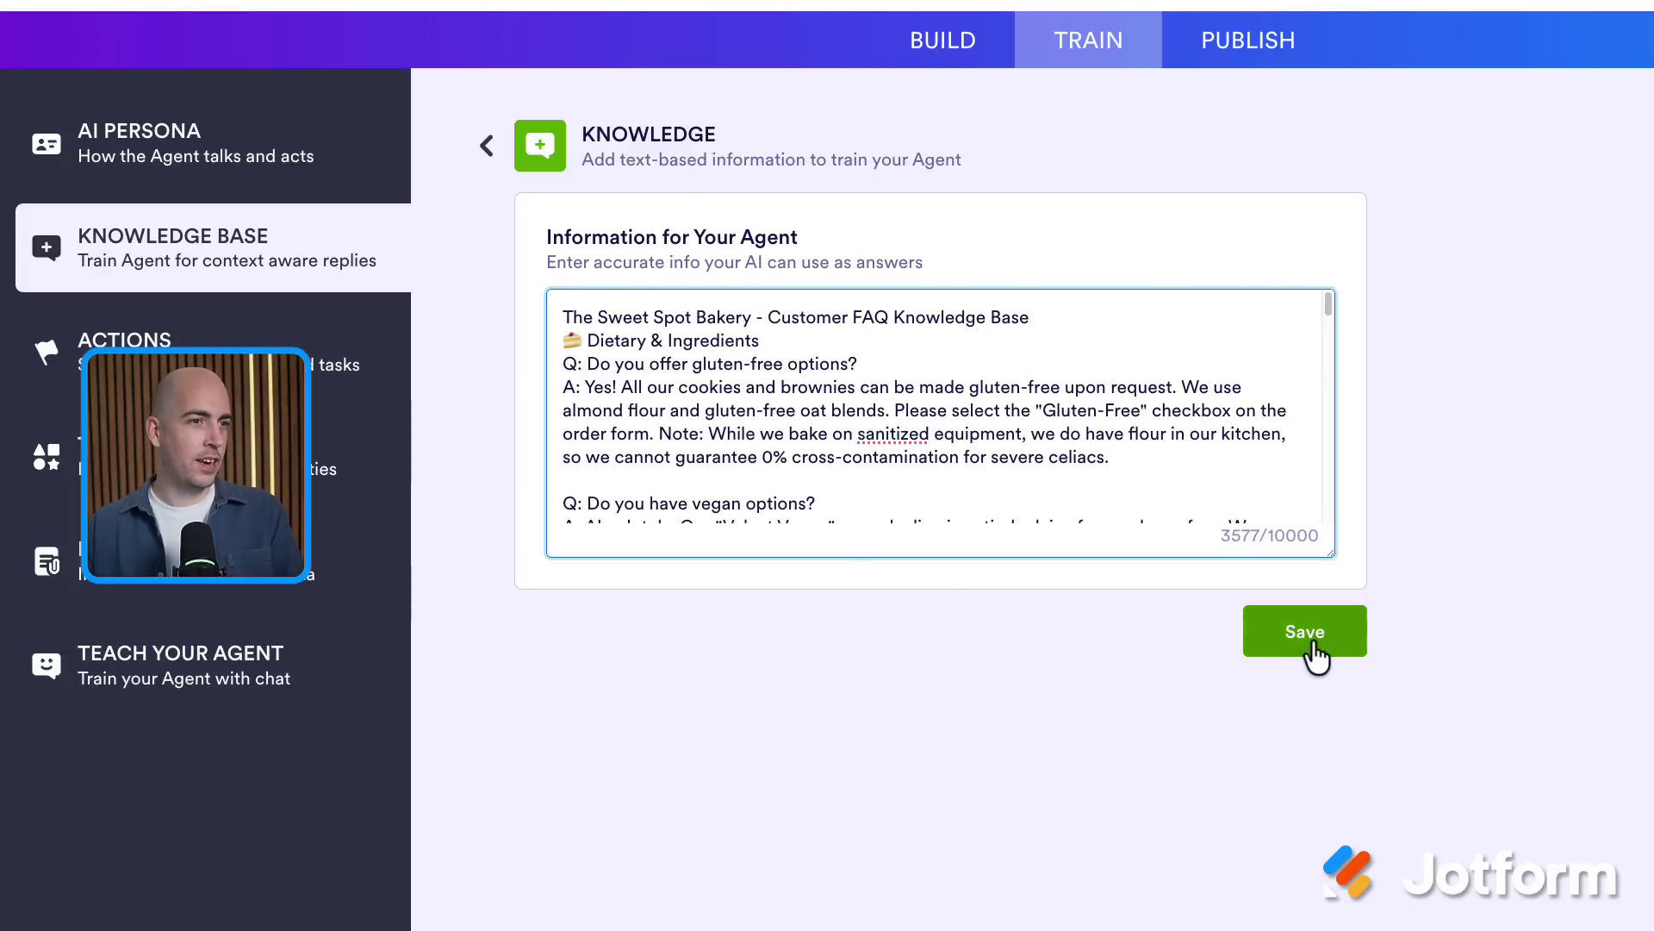
{"action": "left_click", "coordinate": [1310, 644]}
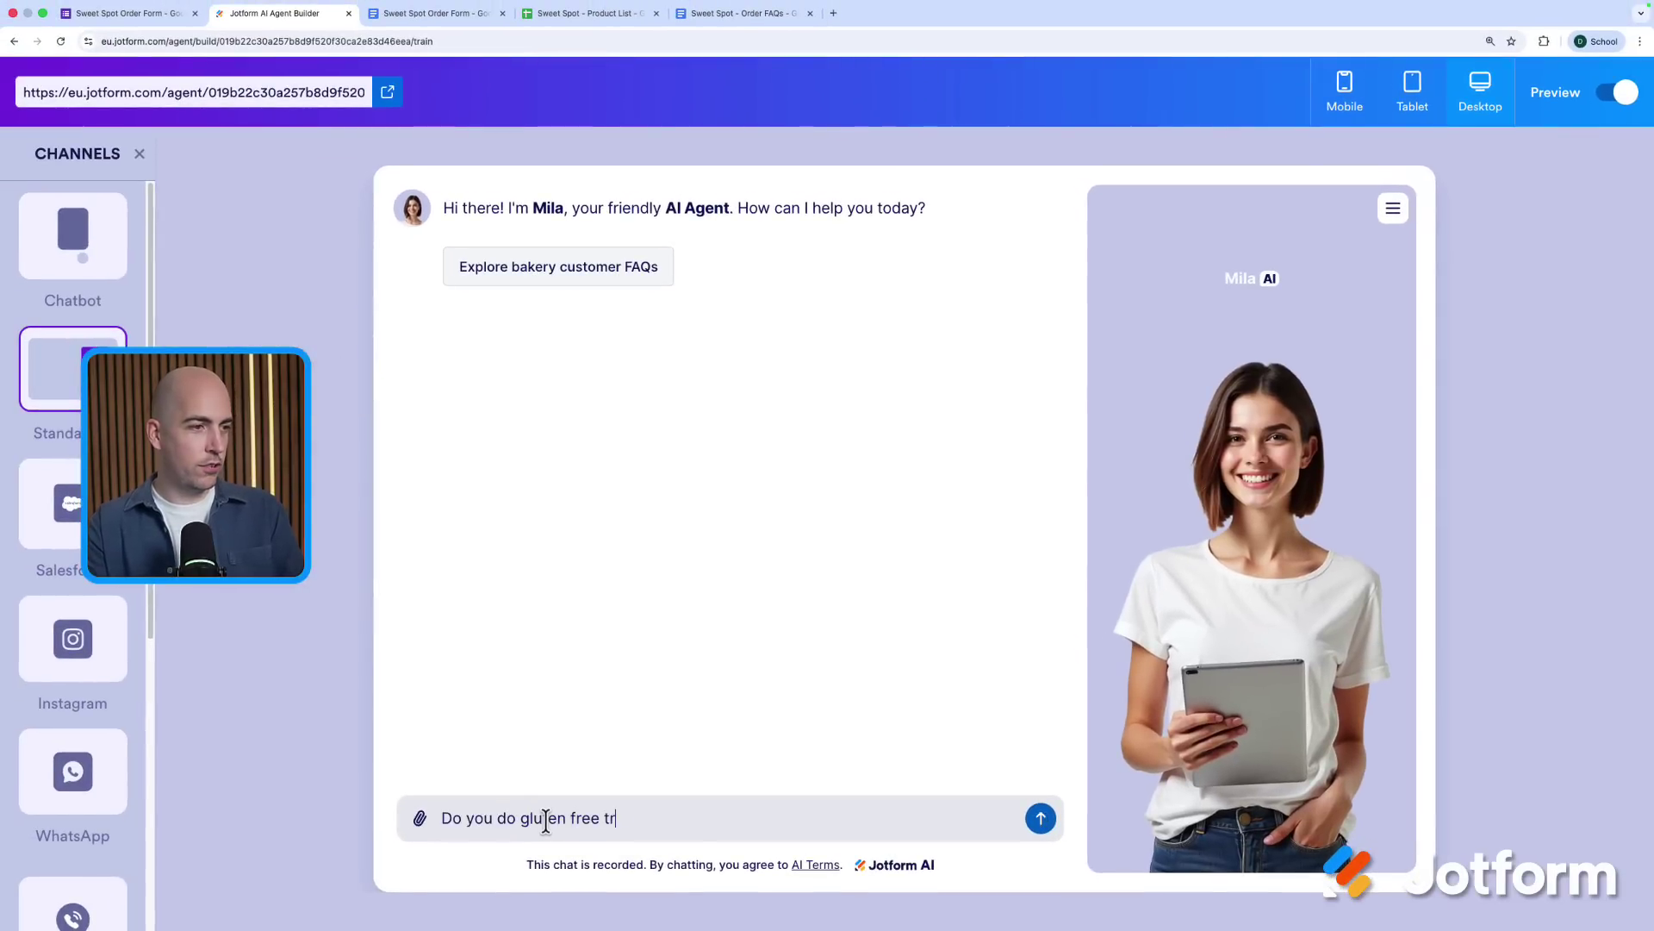
Send 'Do you do gluten free treats?' to the agent in the Preview chat
{"action": "type", "text": "?"}
{"action": "key", "text": "Return"}
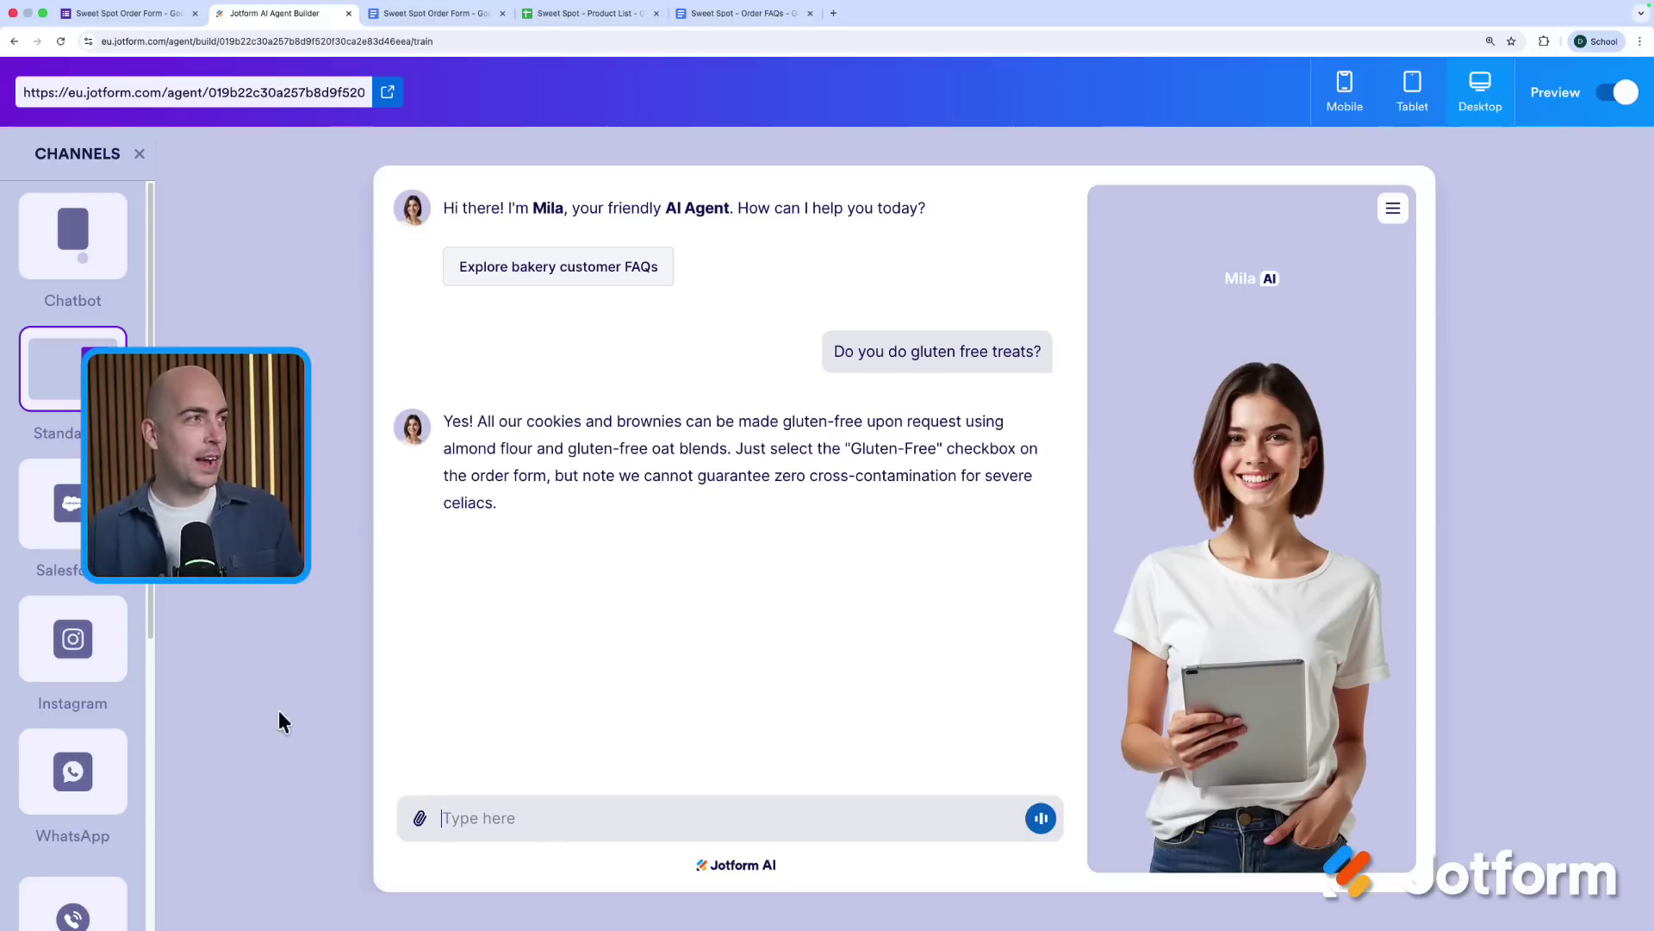
Back on the order form, search the Marketplace for 'jotform mobile' and view Mobile App Creator
{"action": "key", "text": "ctrl+shift+Tab"}
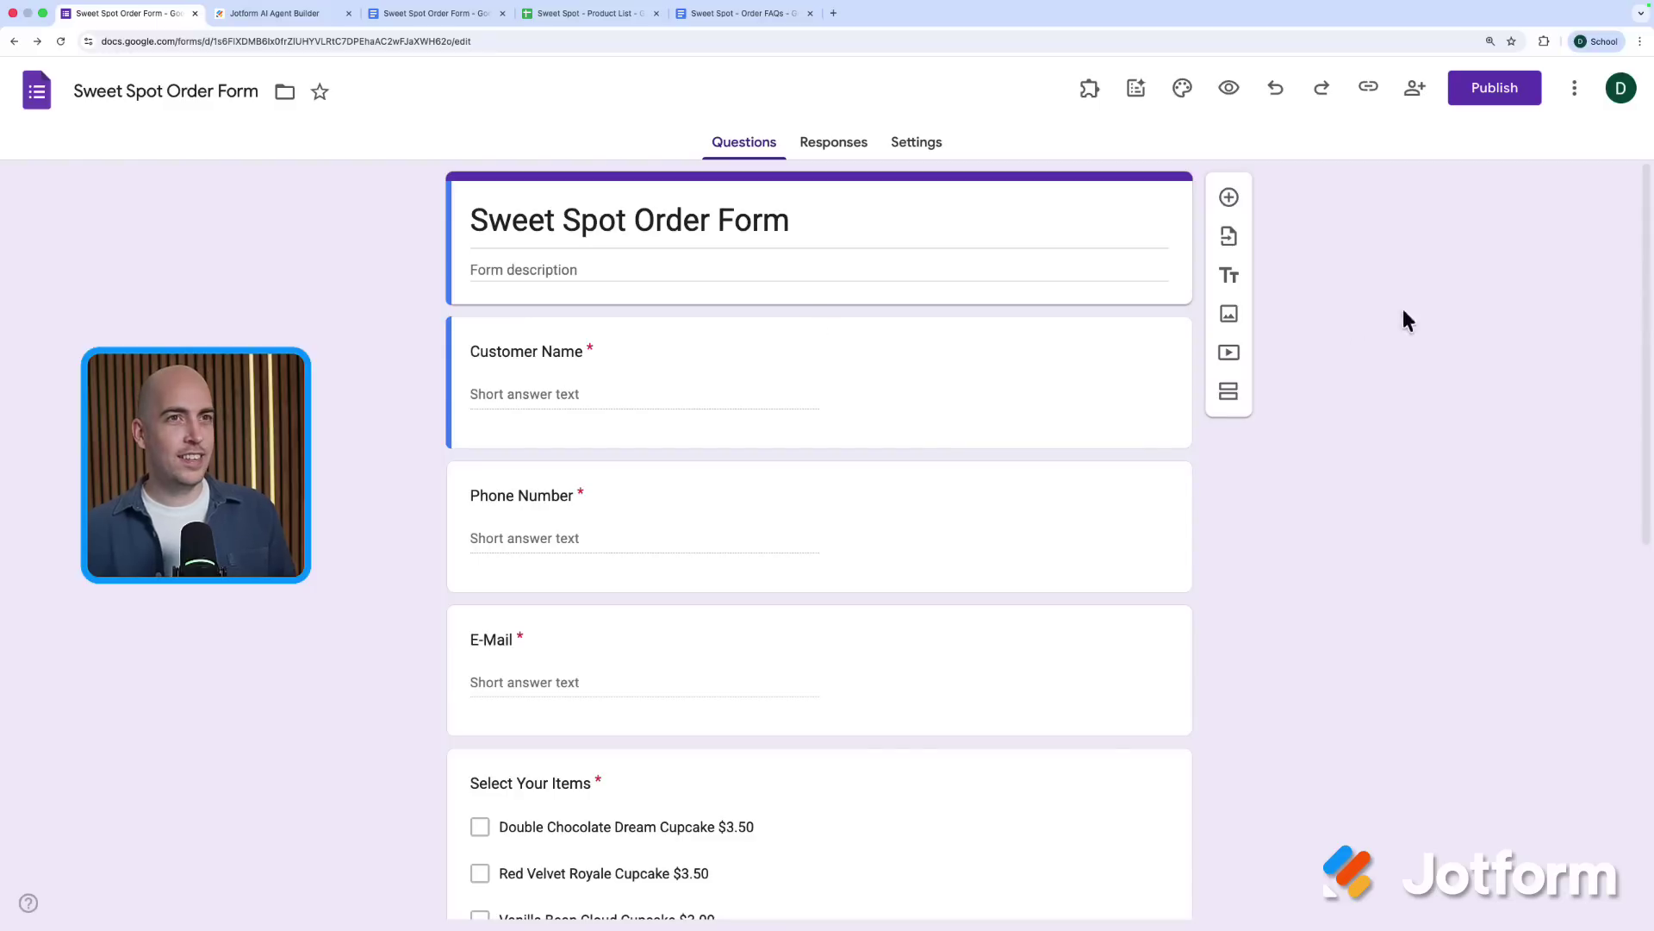
{"action": "left_click", "coordinate": [1574, 88]}
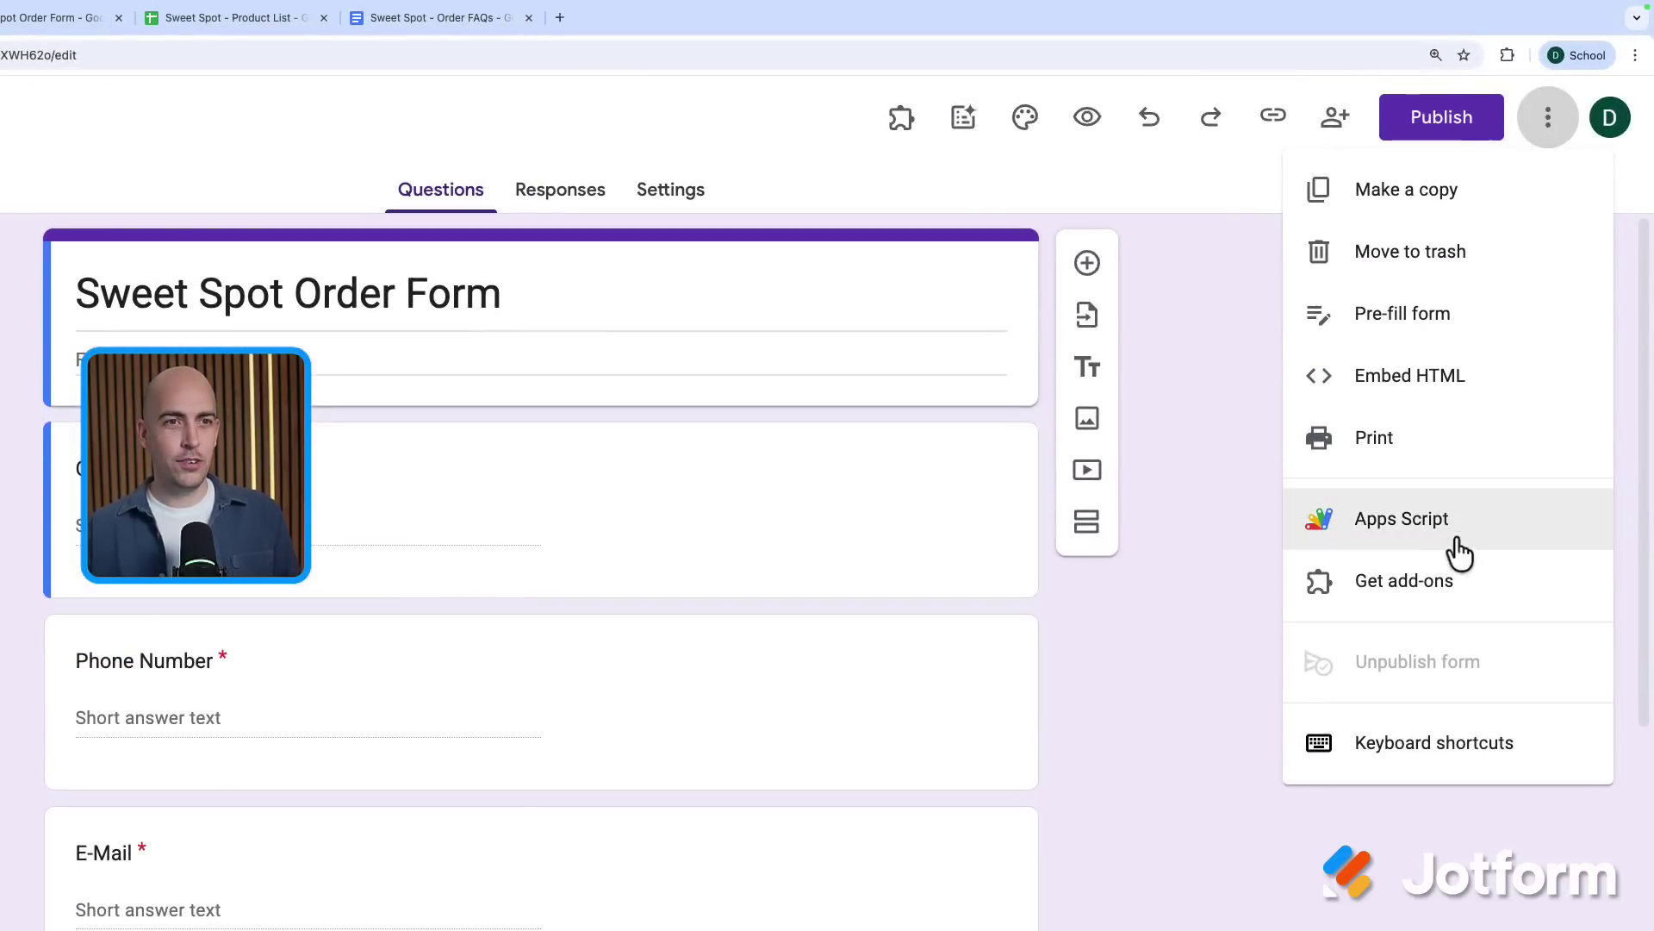
{"action": "left_click", "coordinate": [1378, 583]}
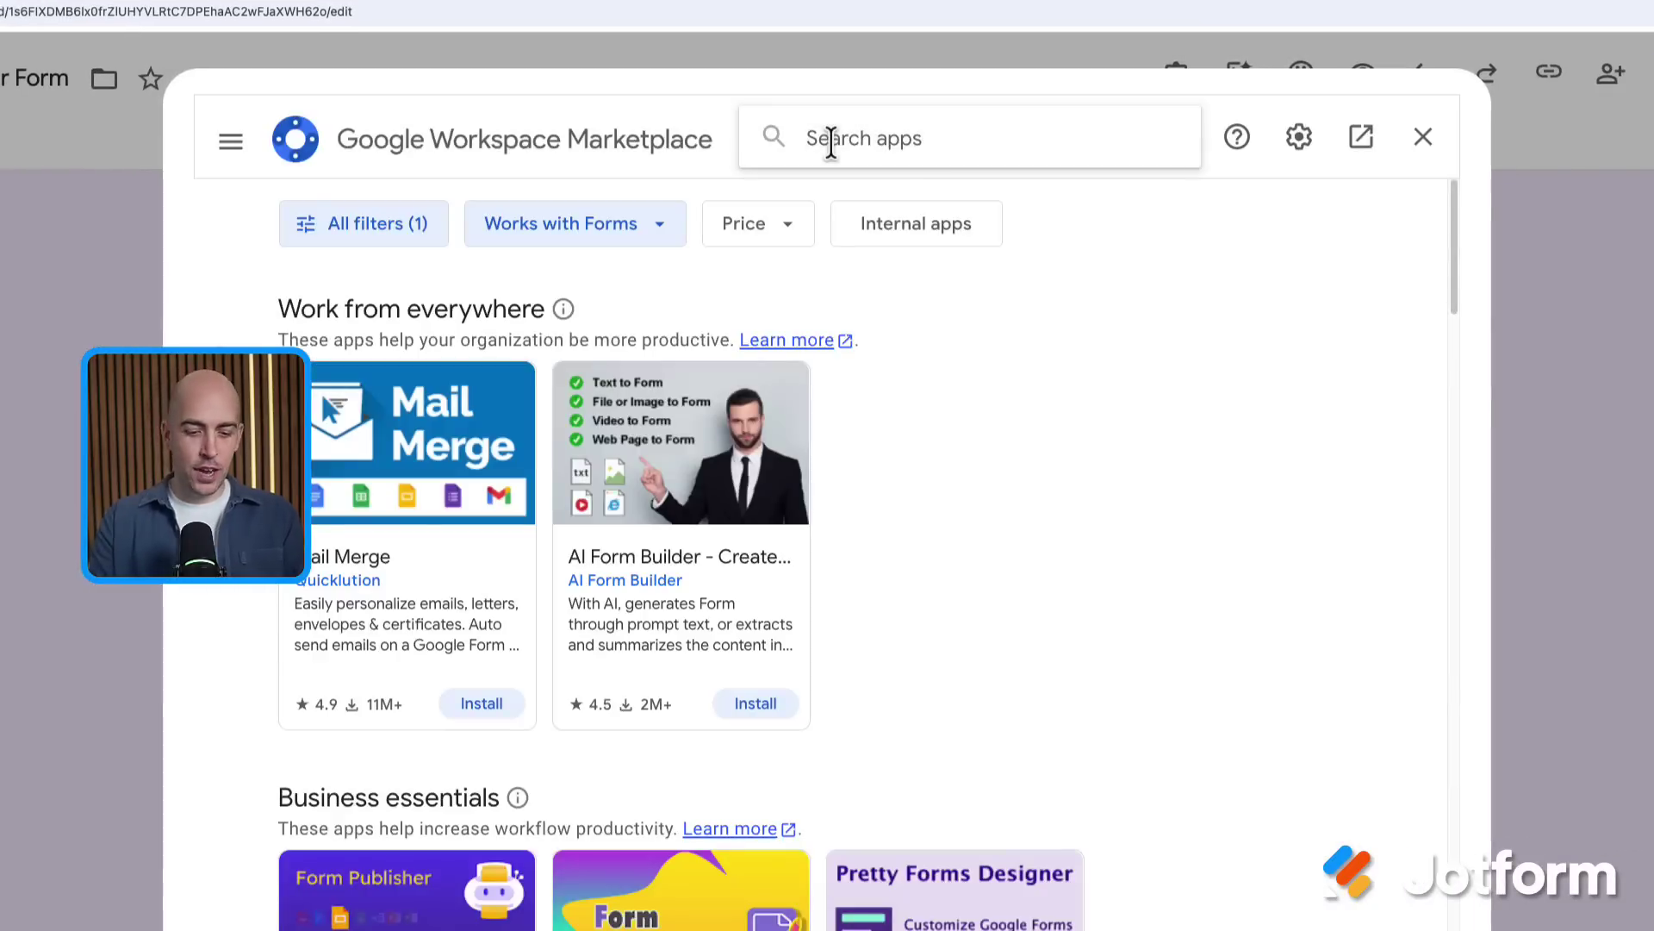
{"action": "left_click", "coordinate": [831, 142]}
{"action": "type", "text": "jotform mobil"}
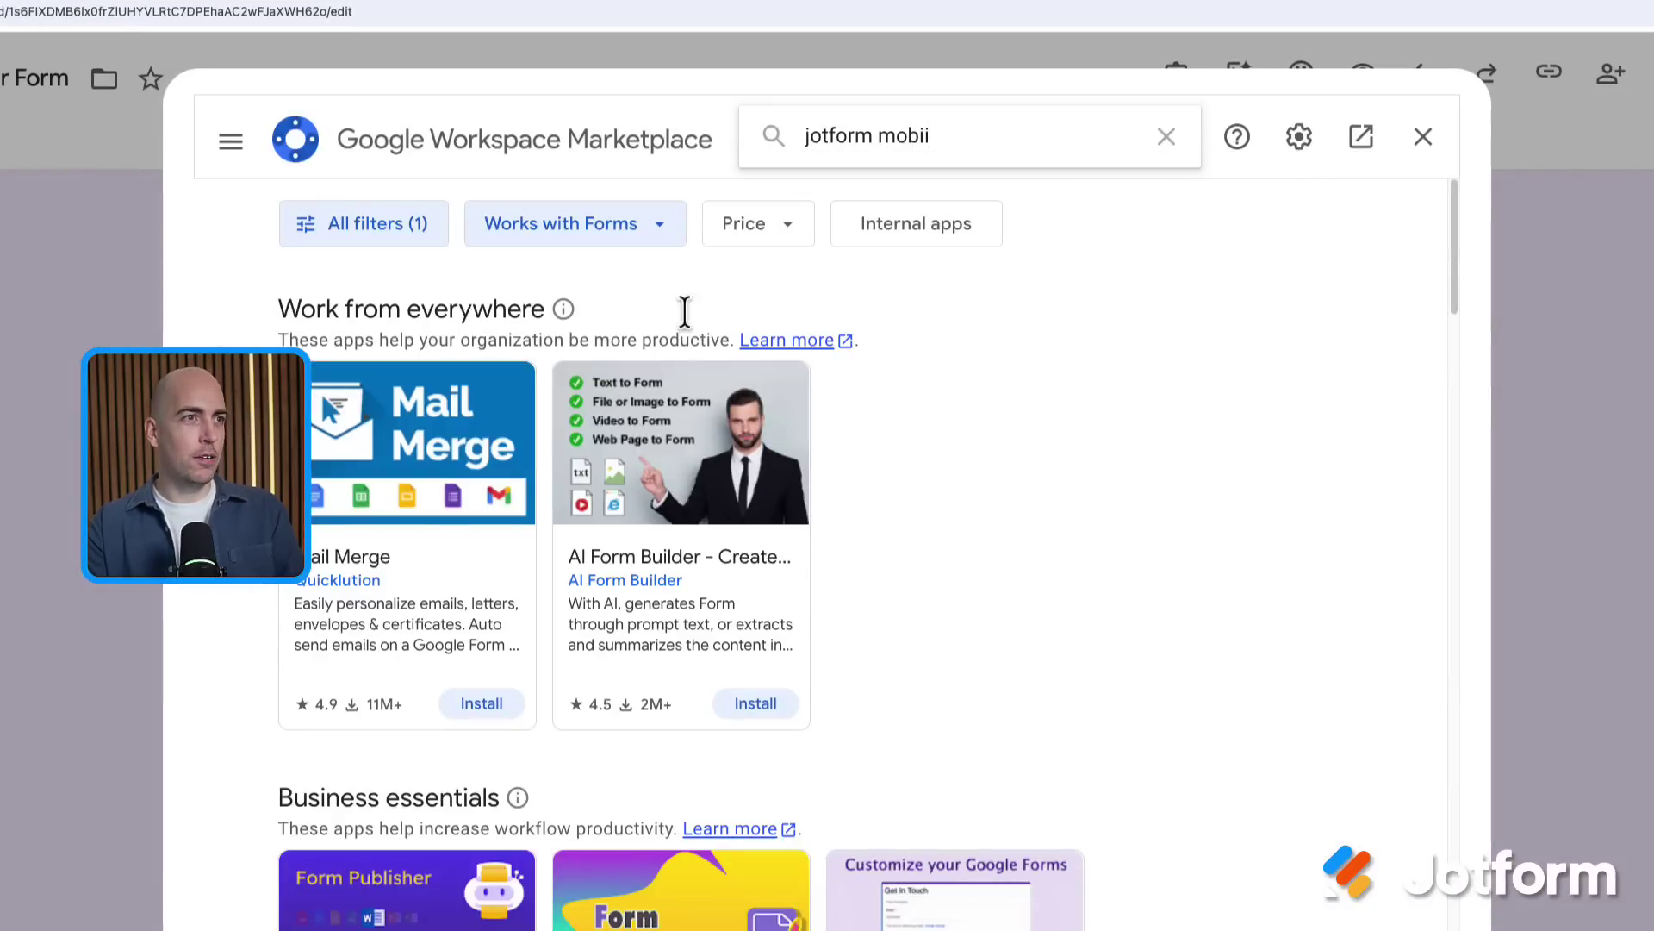
{"action": "type", "text": "e"}
{"action": "key", "text": "Return"}
{"action": "left_click", "coordinate": [435, 584]}
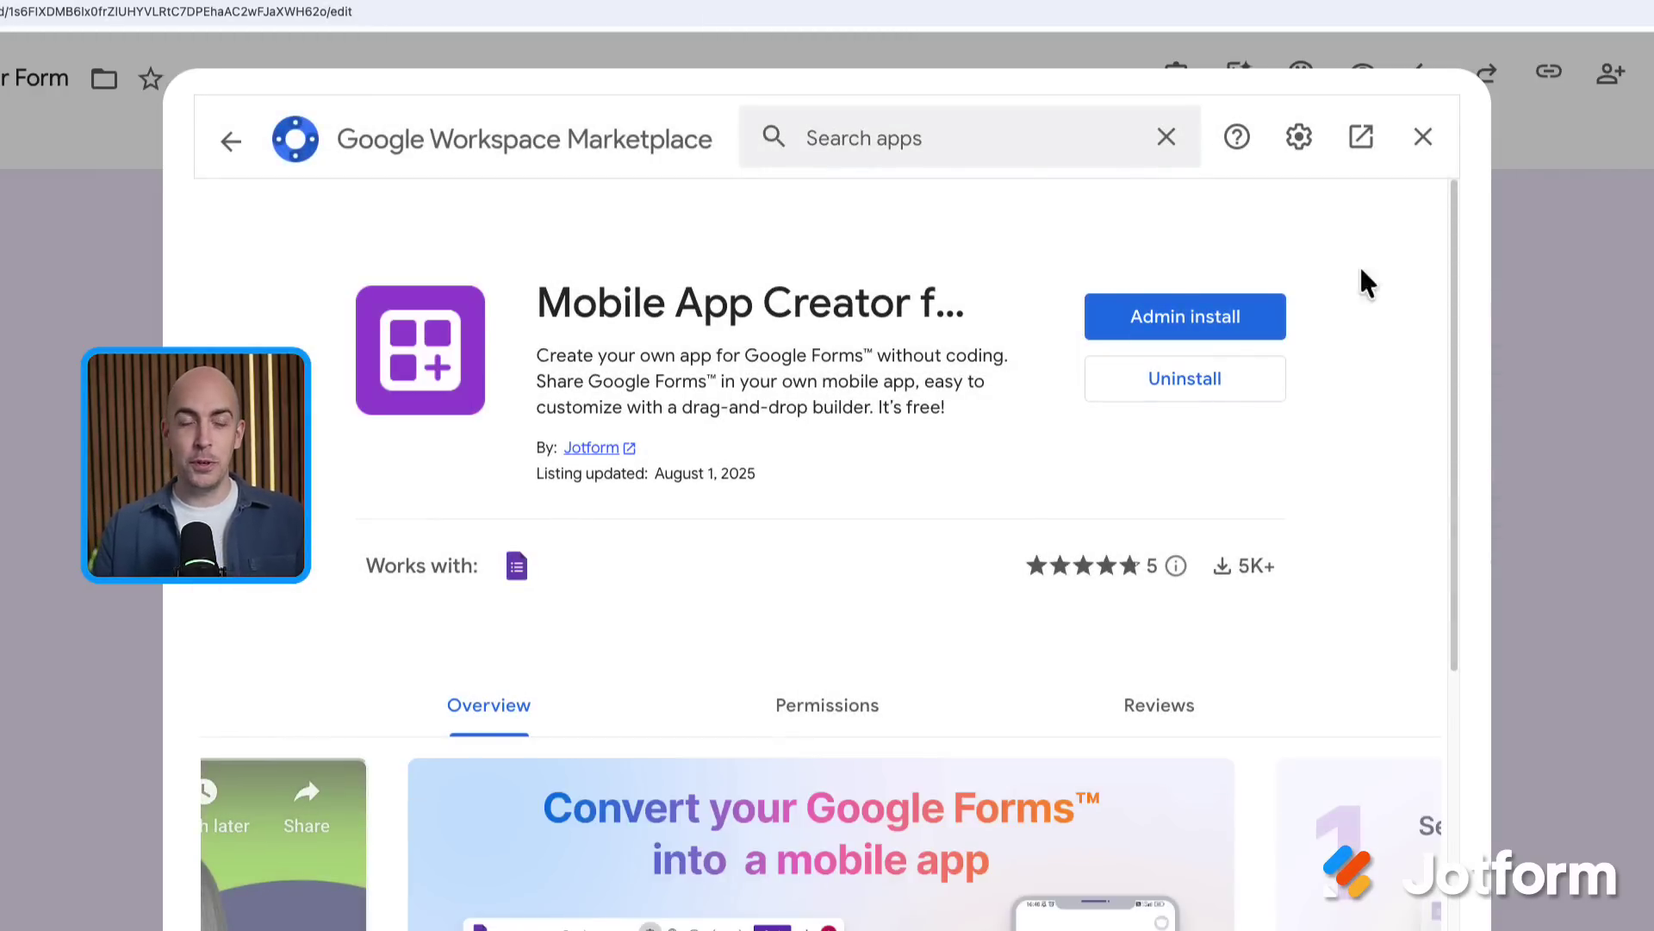
{"action": "left_click", "coordinate": [1422, 138]}
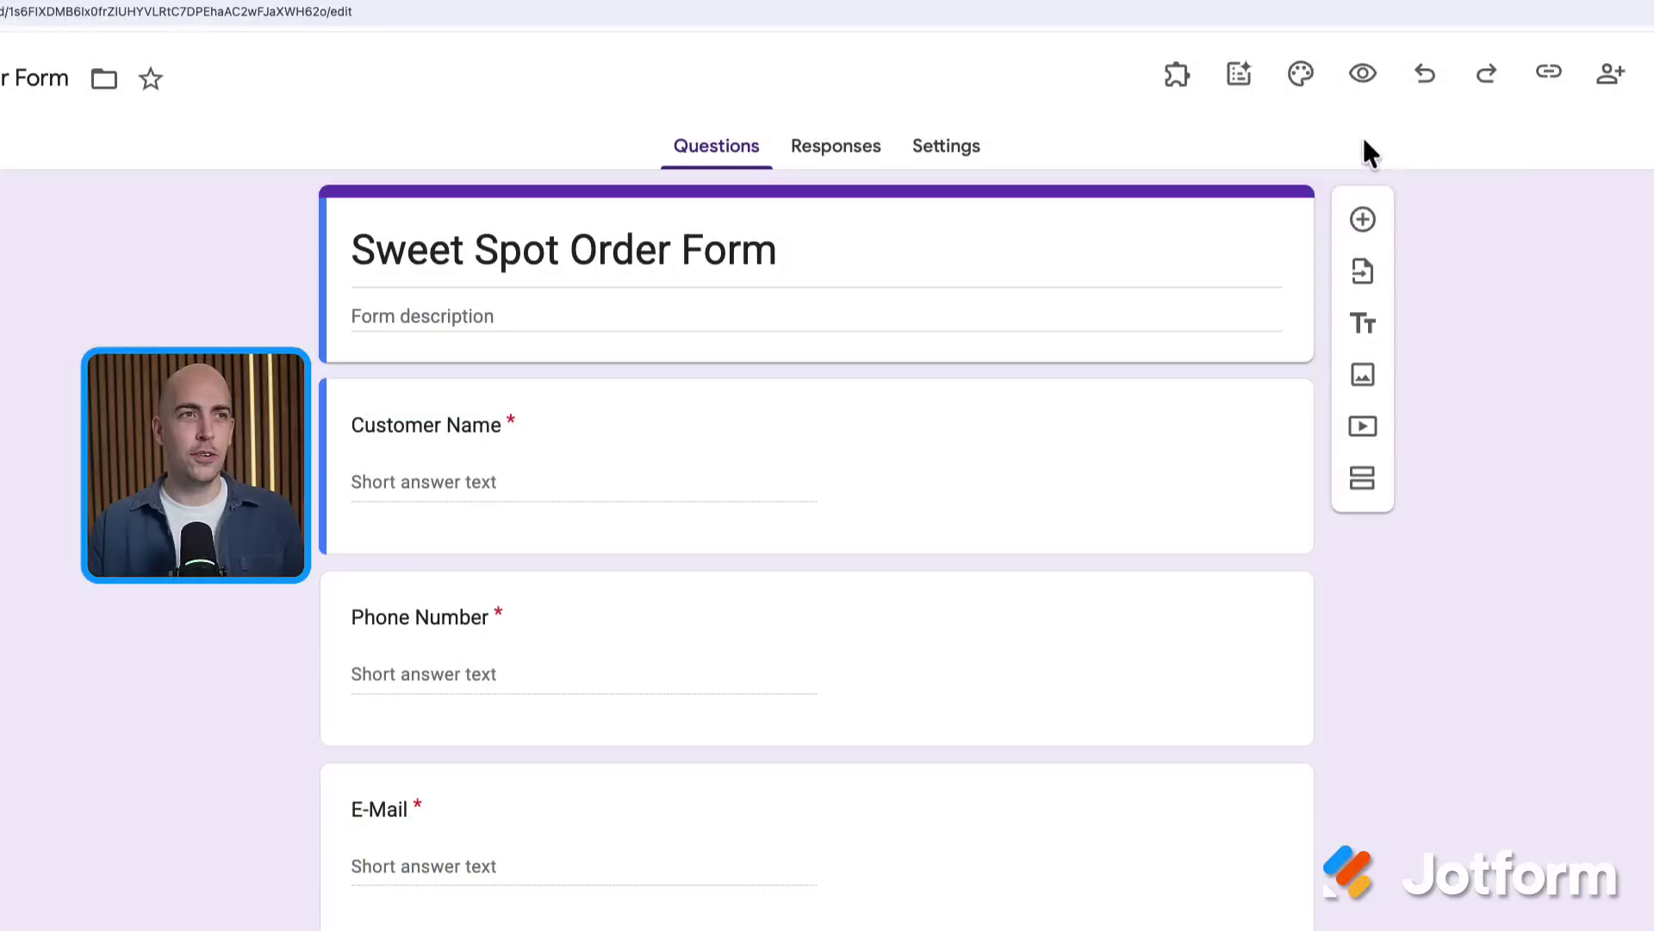
Launch Mobile App Creator from the installed add-ons and start converting the form into Jotform Apps
{"action": "left_click", "coordinate": [1176, 95]}
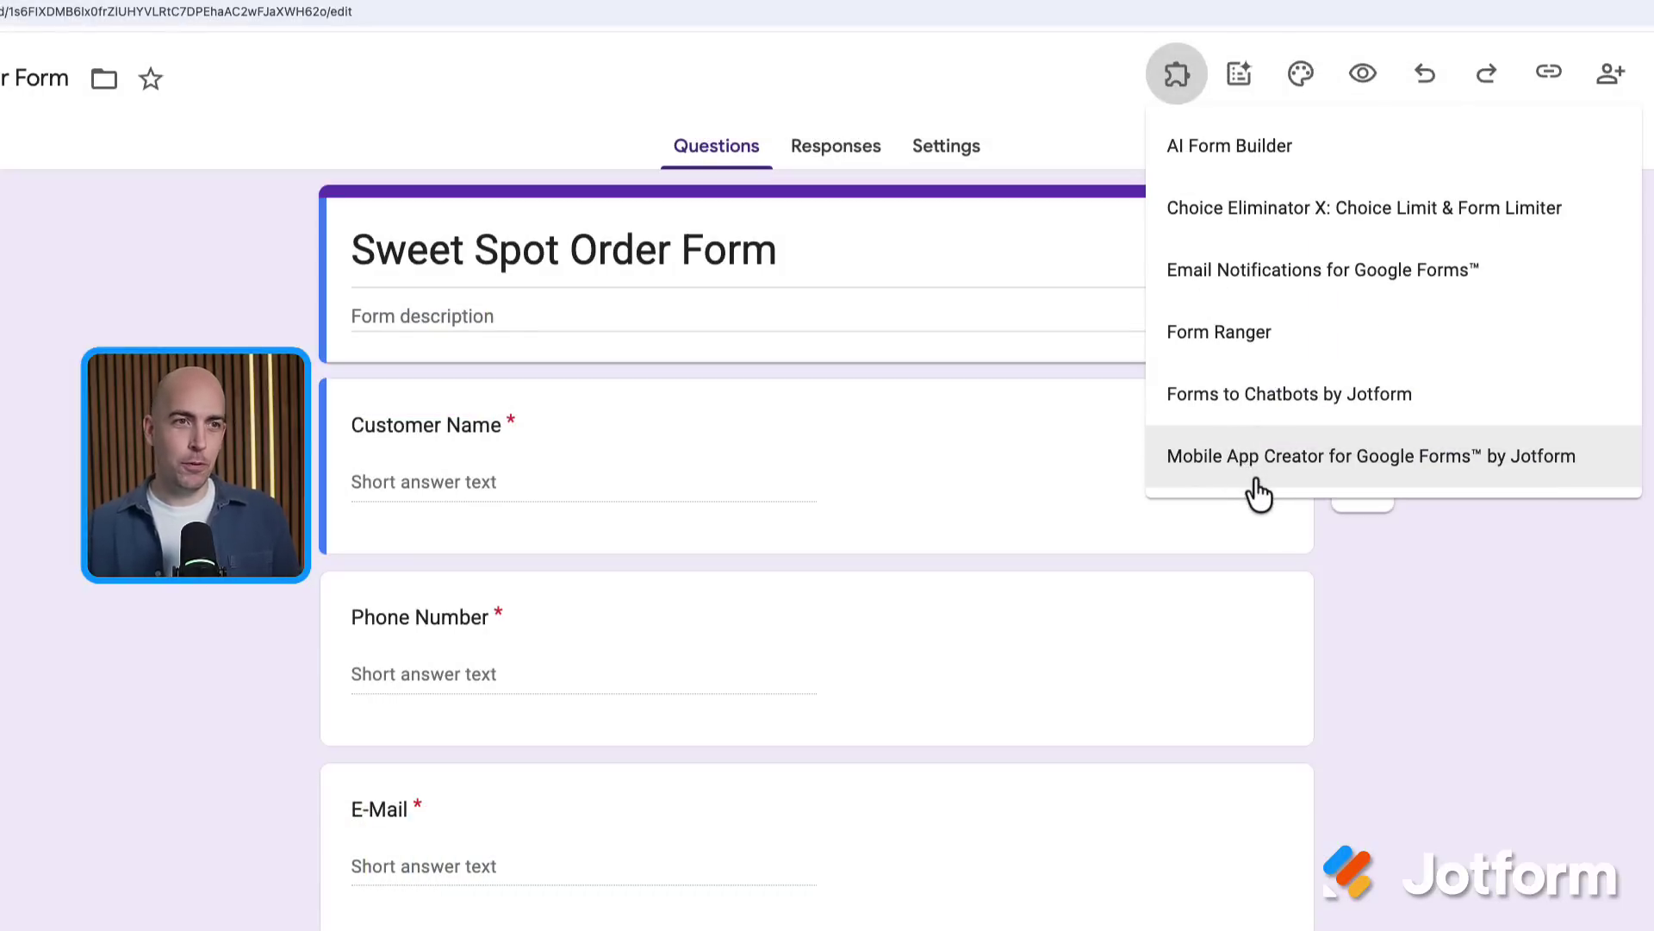
{"action": "left_click", "coordinate": [1258, 456]}
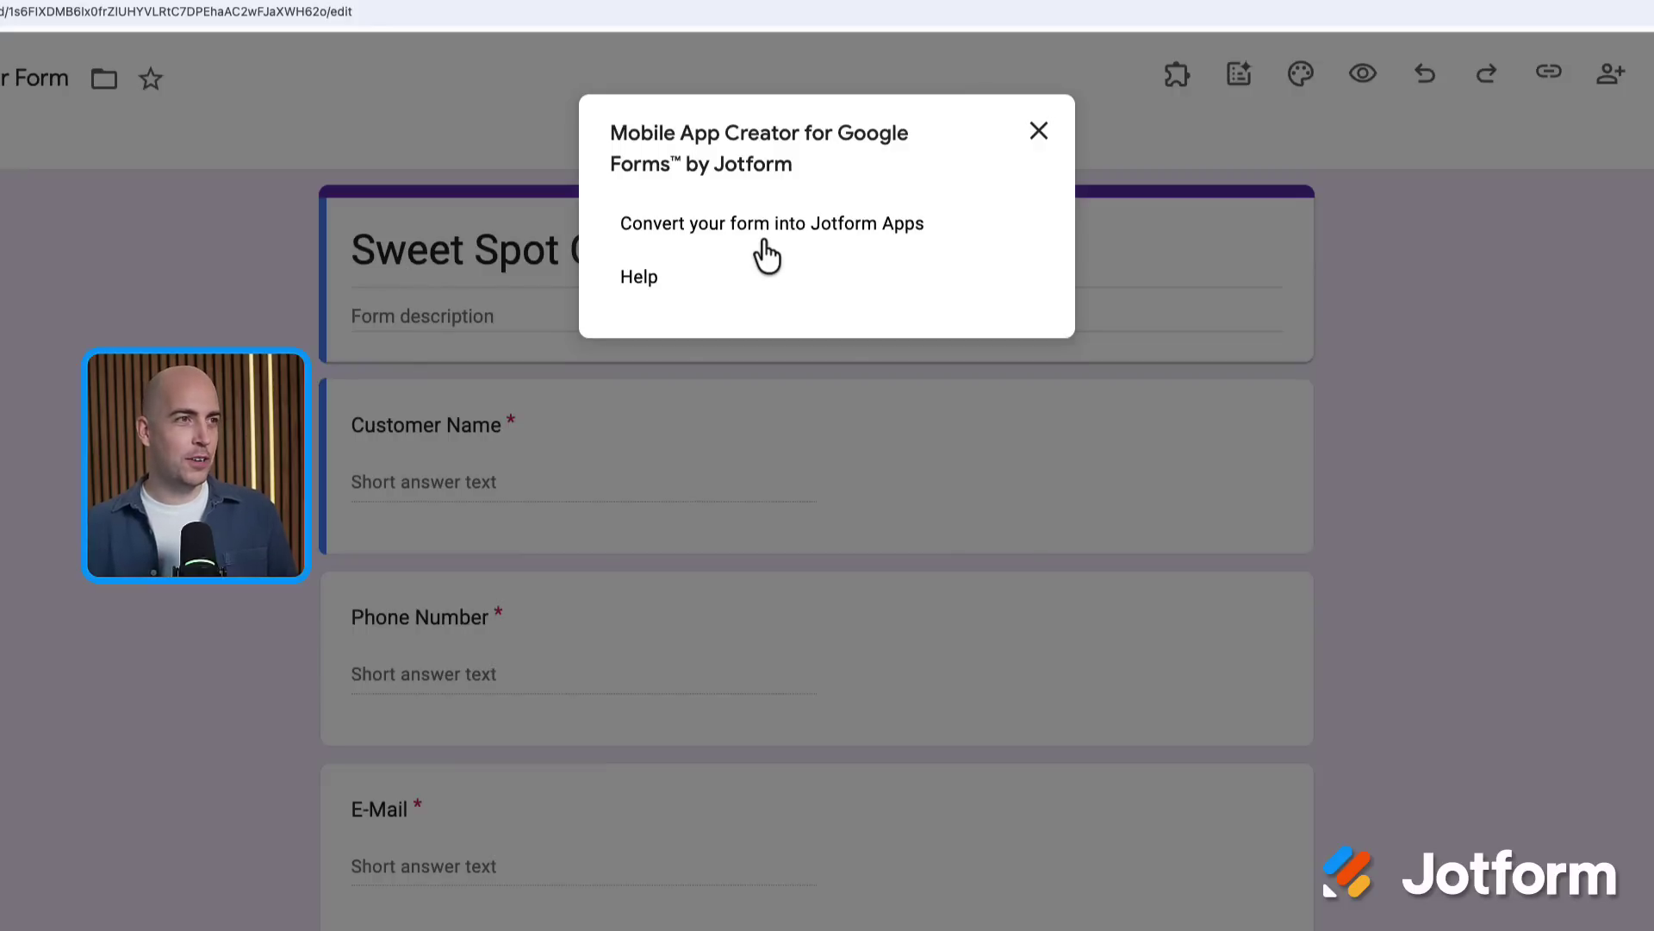
{"action": "left_click", "coordinate": [765, 245]}
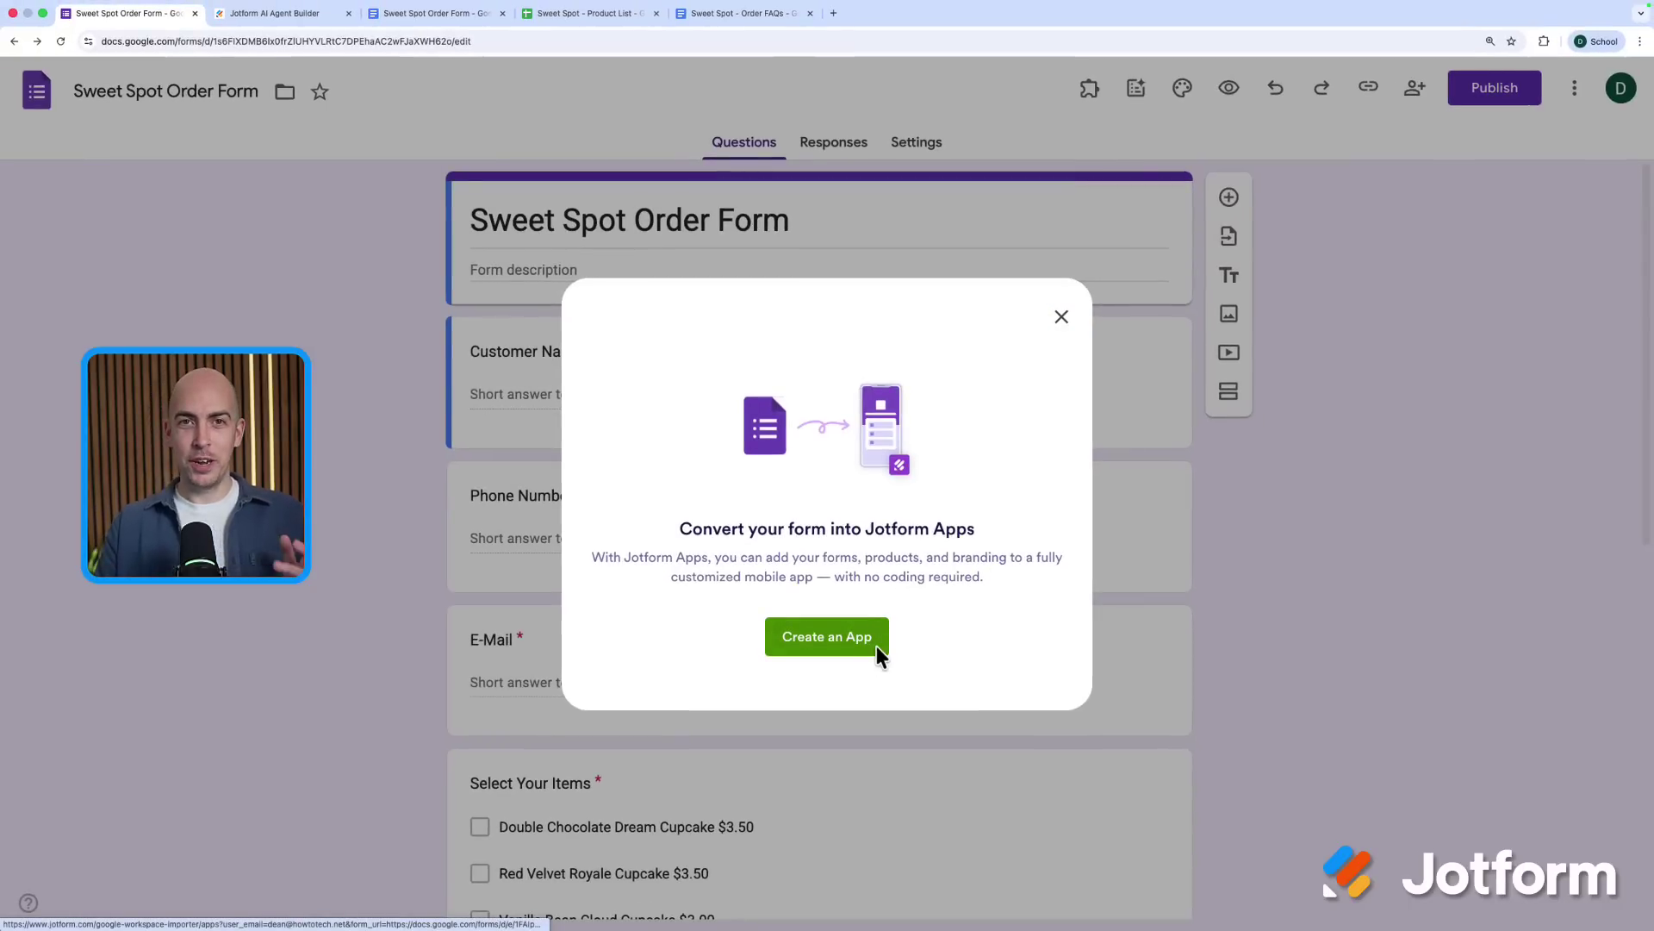
Create the mobile app from the form and add a second page
{"action": "left_click", "coordinate": [870, 637]}
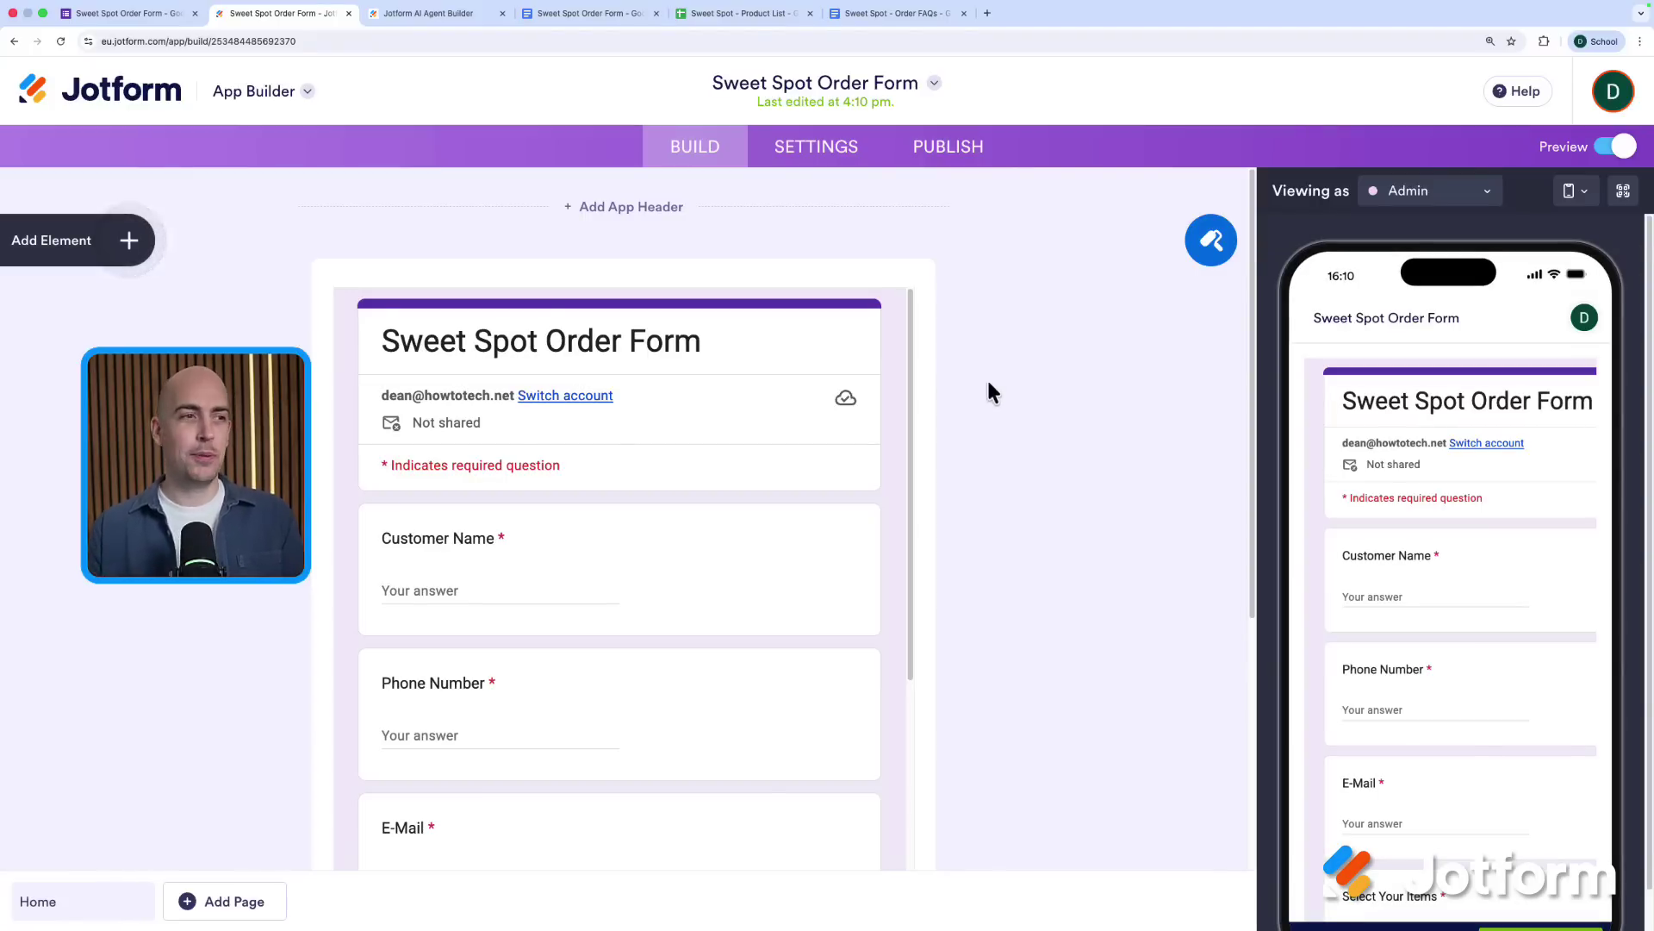
{"action": "scroll", "coordinate": [768, 388], "scroll_direction": "down", "scroll_amount": 5}
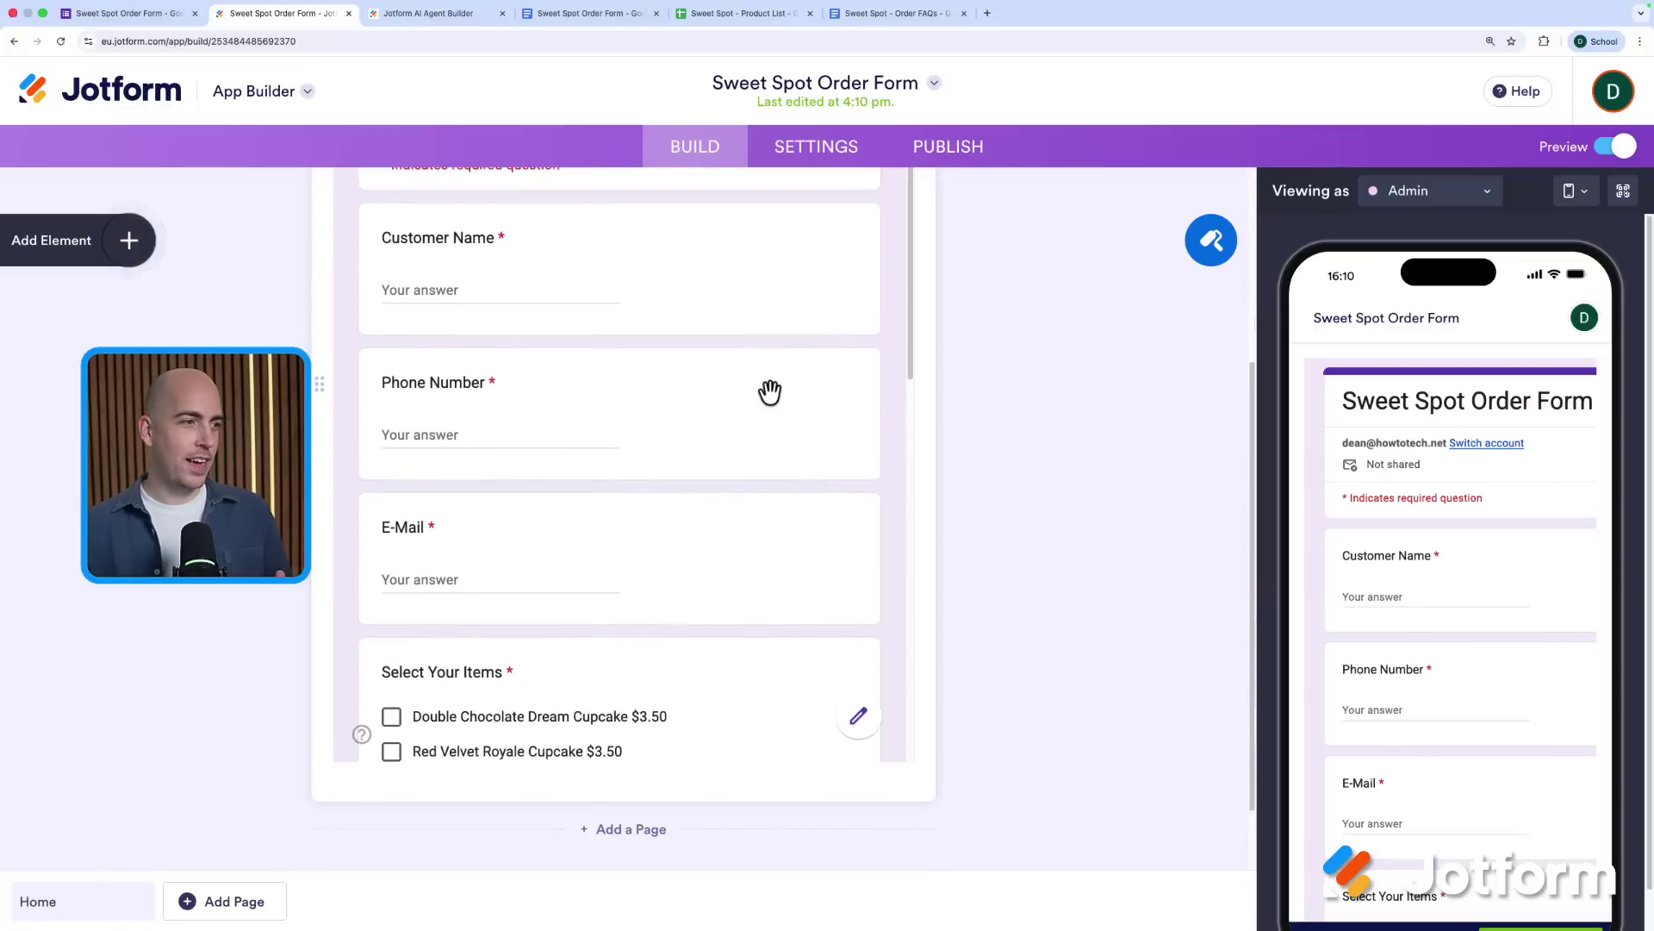
{"action": "scroll", "coordinate": [870, 416], "scroll_direction": "down", "scroll_amount": 2}
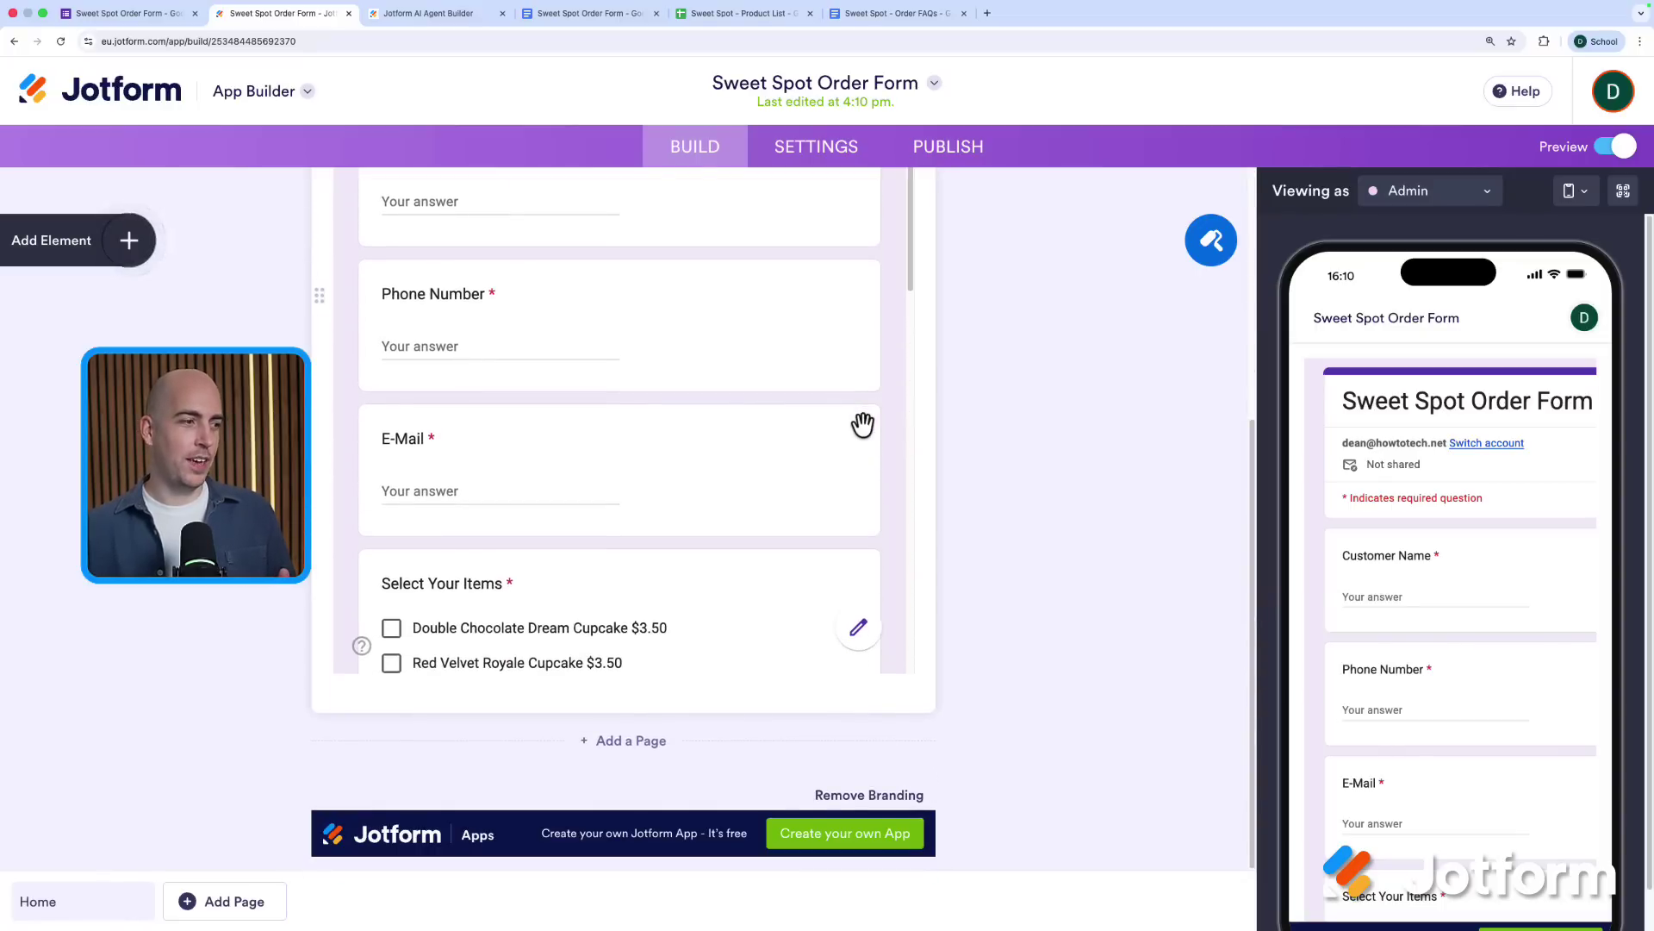
{"action": "left_click", "coordinate": [645, 742]}
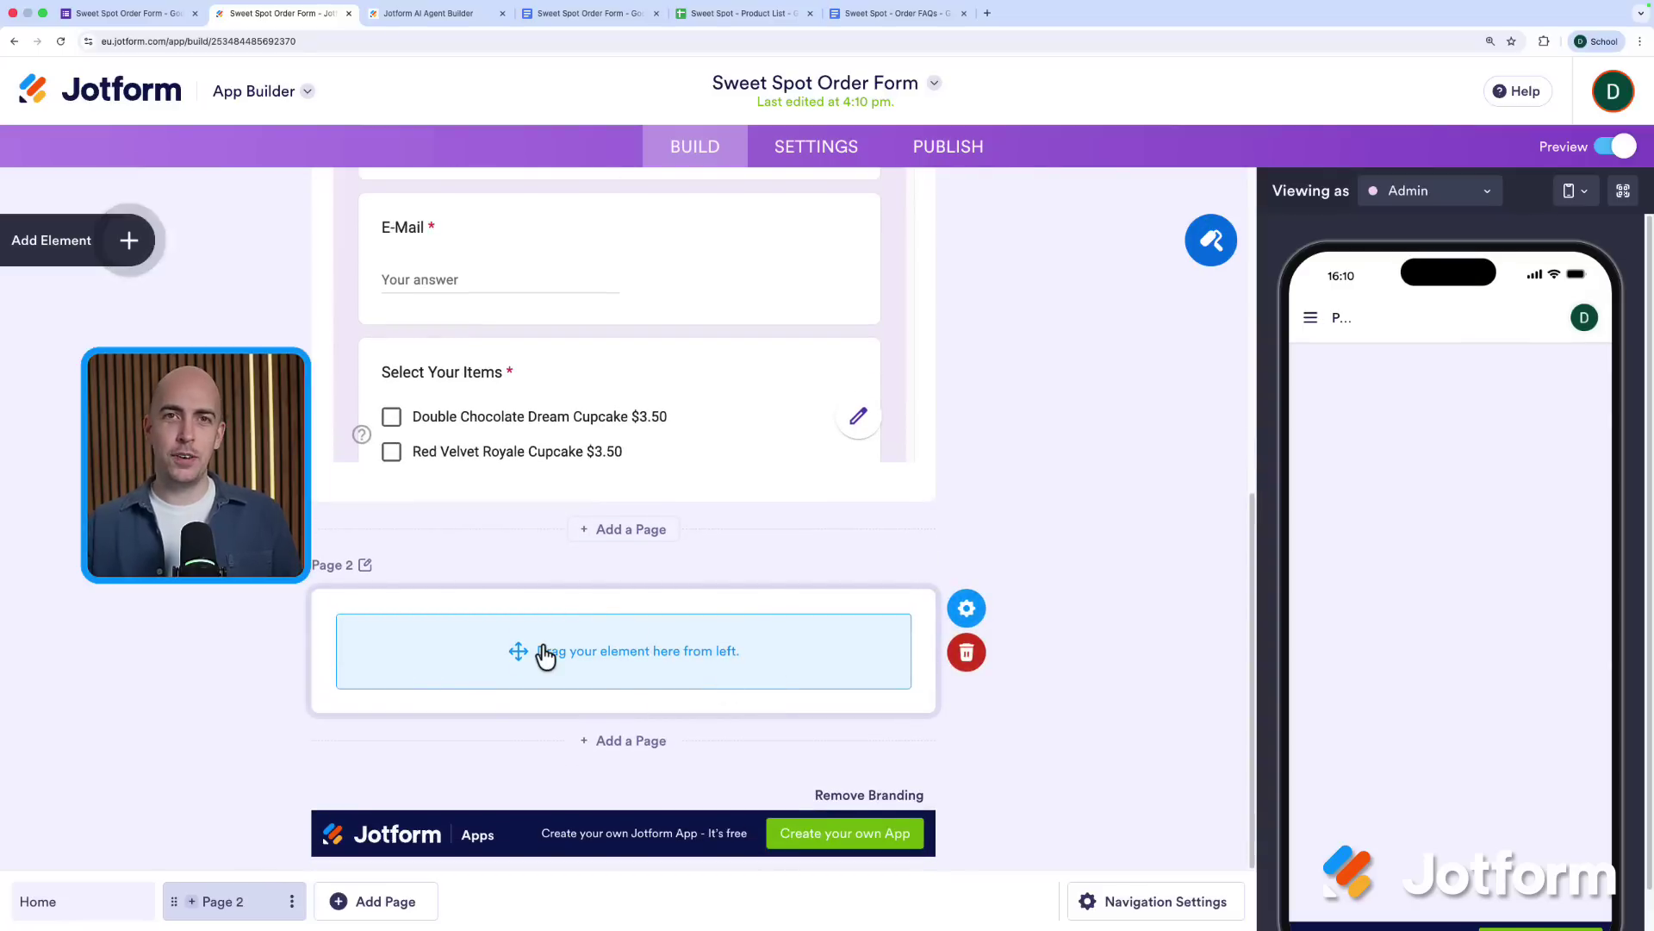
Place an Iframe Embed widget on Page 2 and open its properties
{"action": "left_click", "coordinate": [102, 237]}
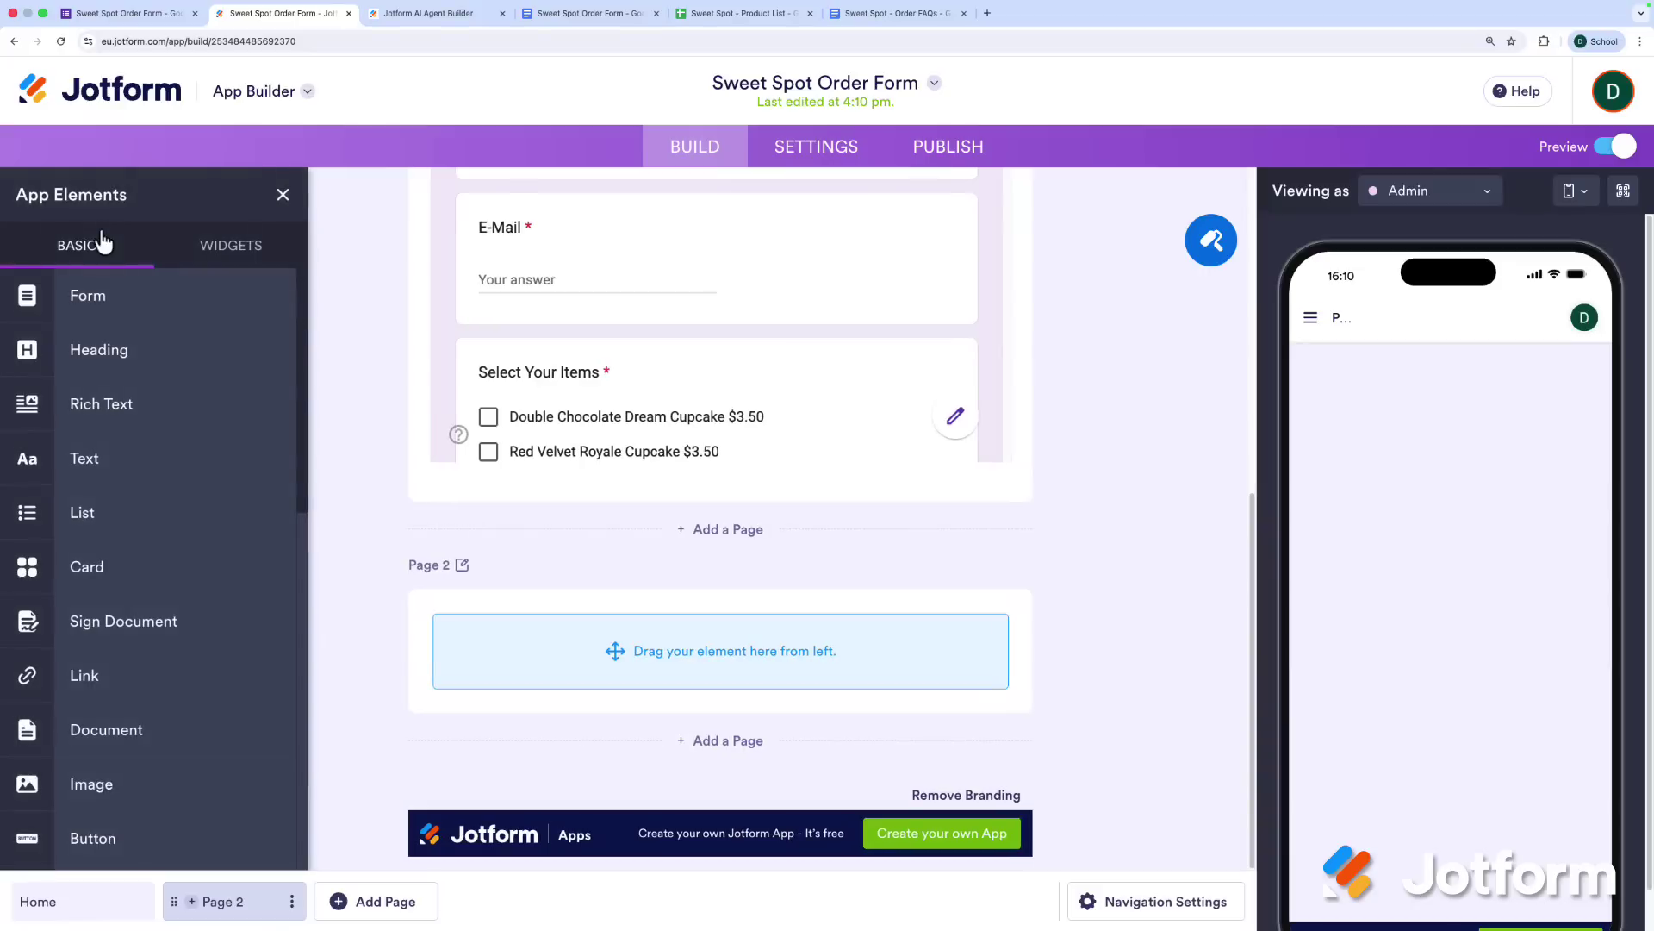
{"action": "left_click", "coordinate": [231, 247]}
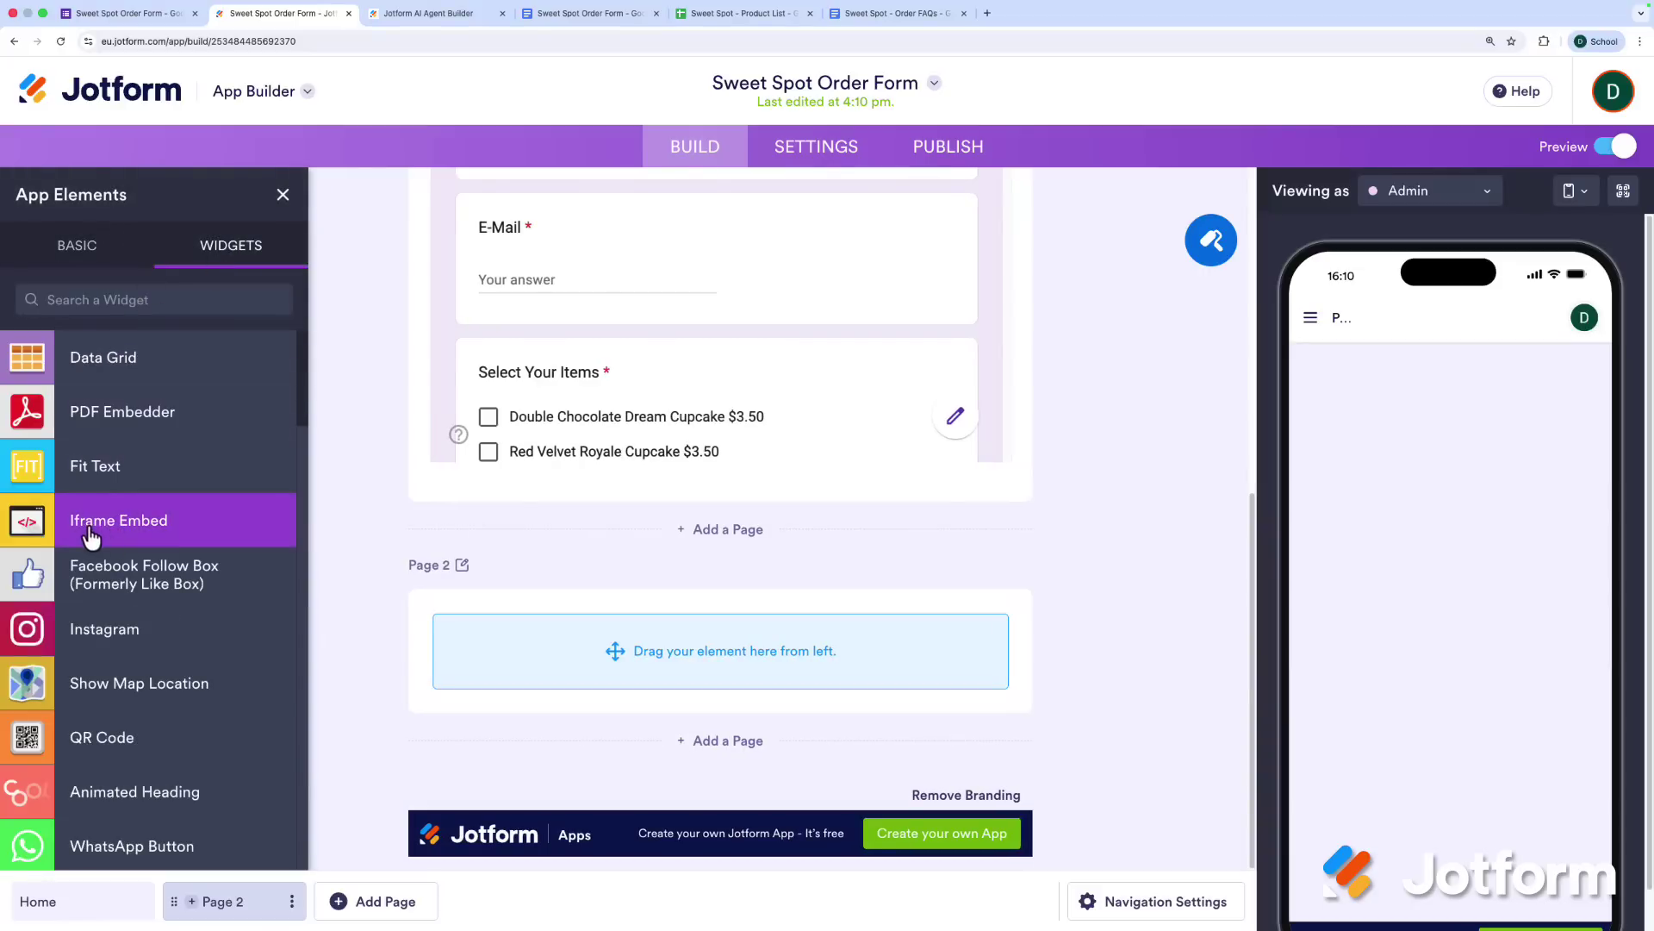
{"action": "left_click_drag", "start_coordinate": [102, 538], "coordinate": [694, 677]}
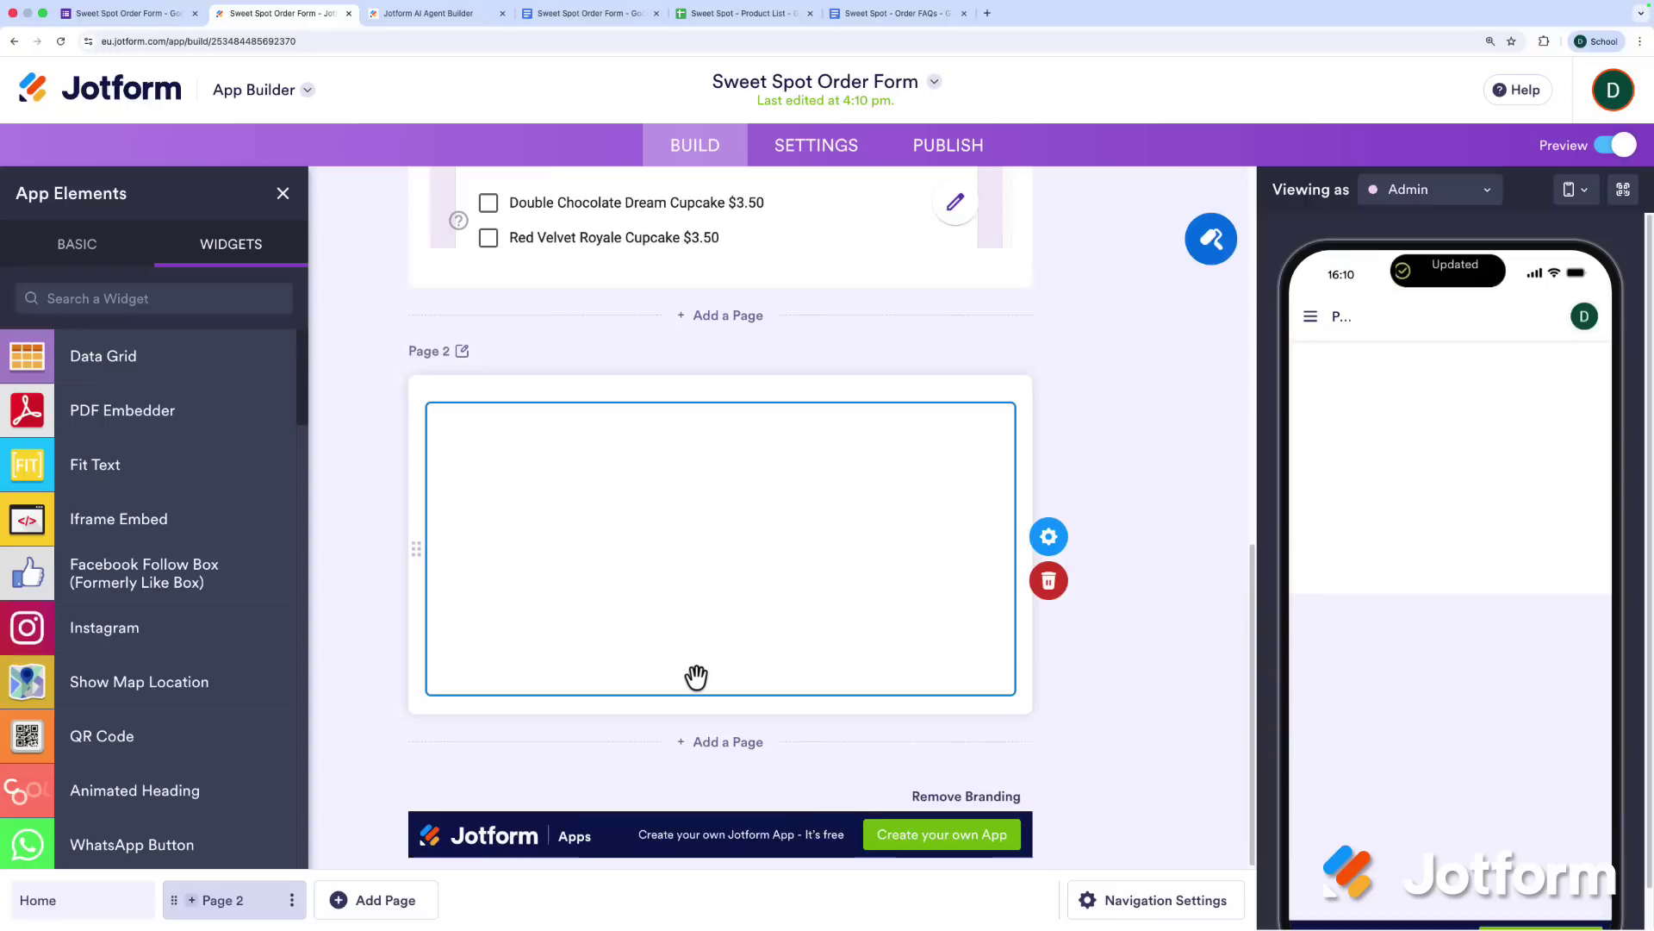
{"action": "left_click", "coordinate": [1046, 543]}
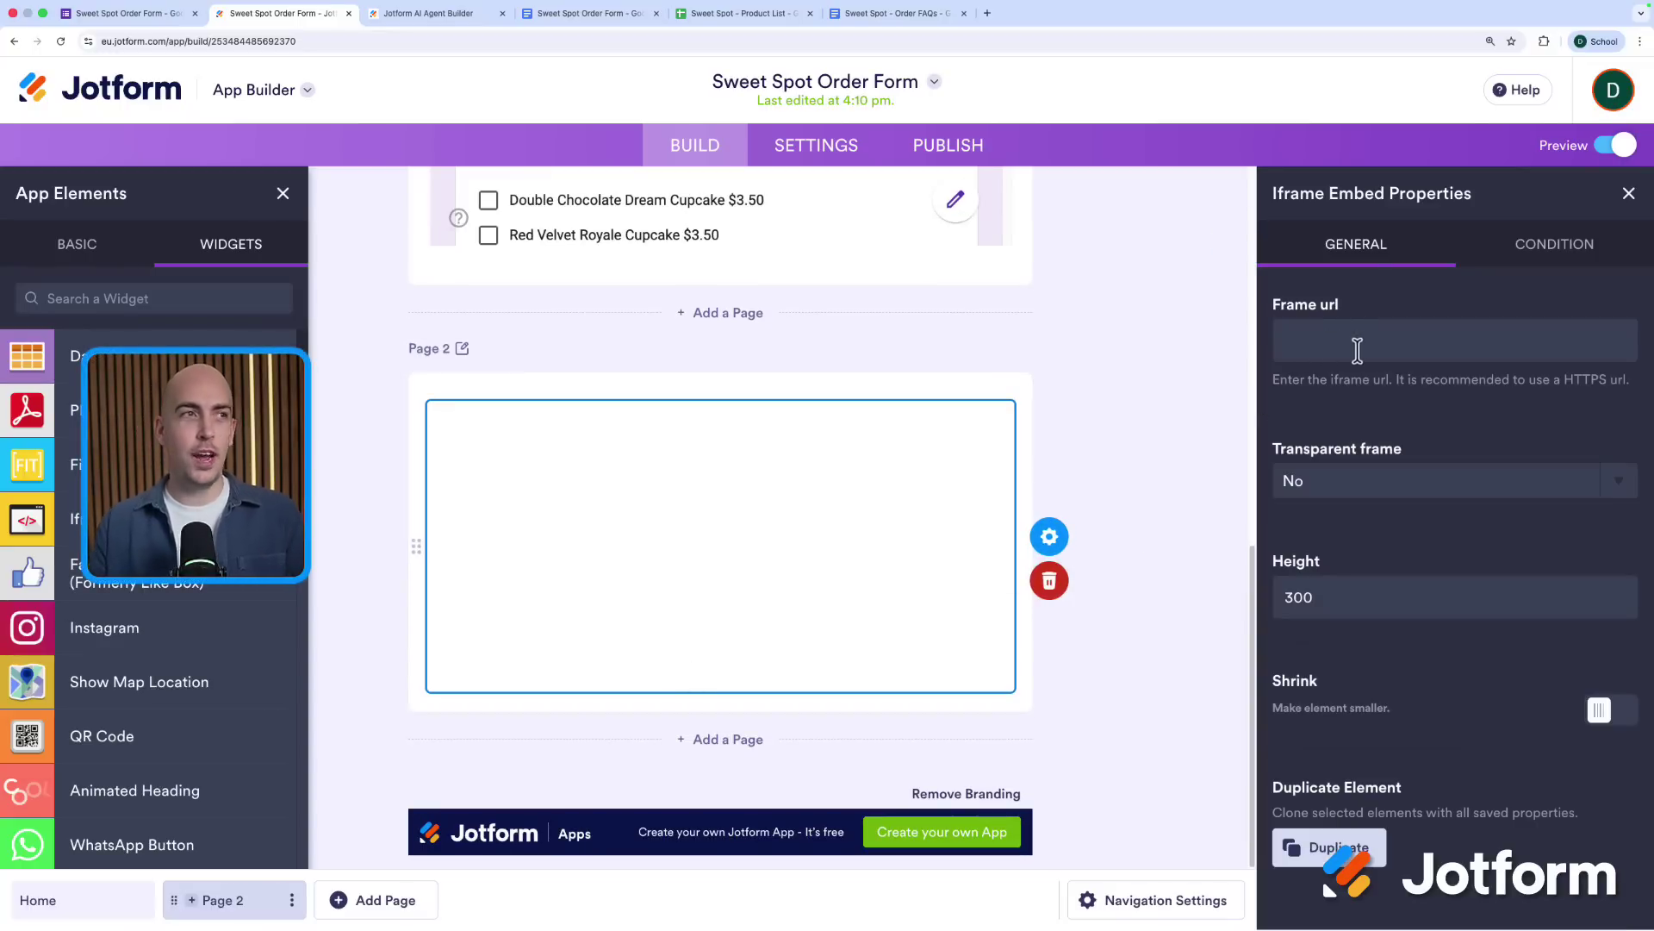
Copy the Mila: Order Assistant agent's public share link from its Publish settings, then return to App Builder
{"action": "left_click", "coordinate": [455, 21]}
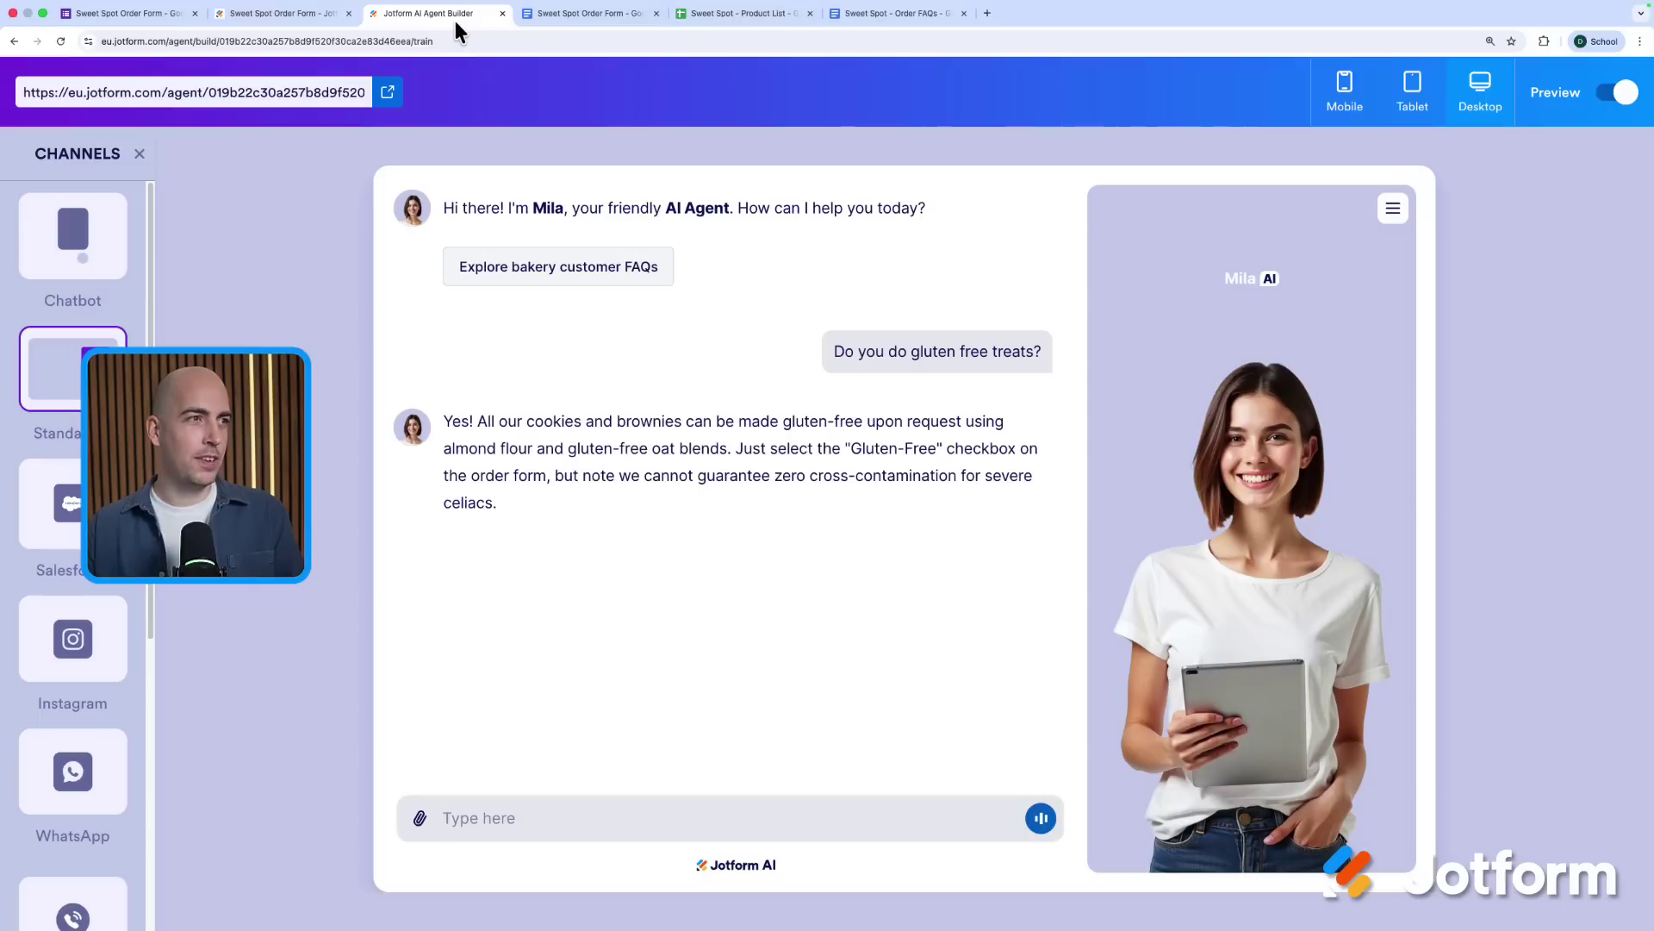
{"action": "left_click", "coordinate": [1609, 93]}
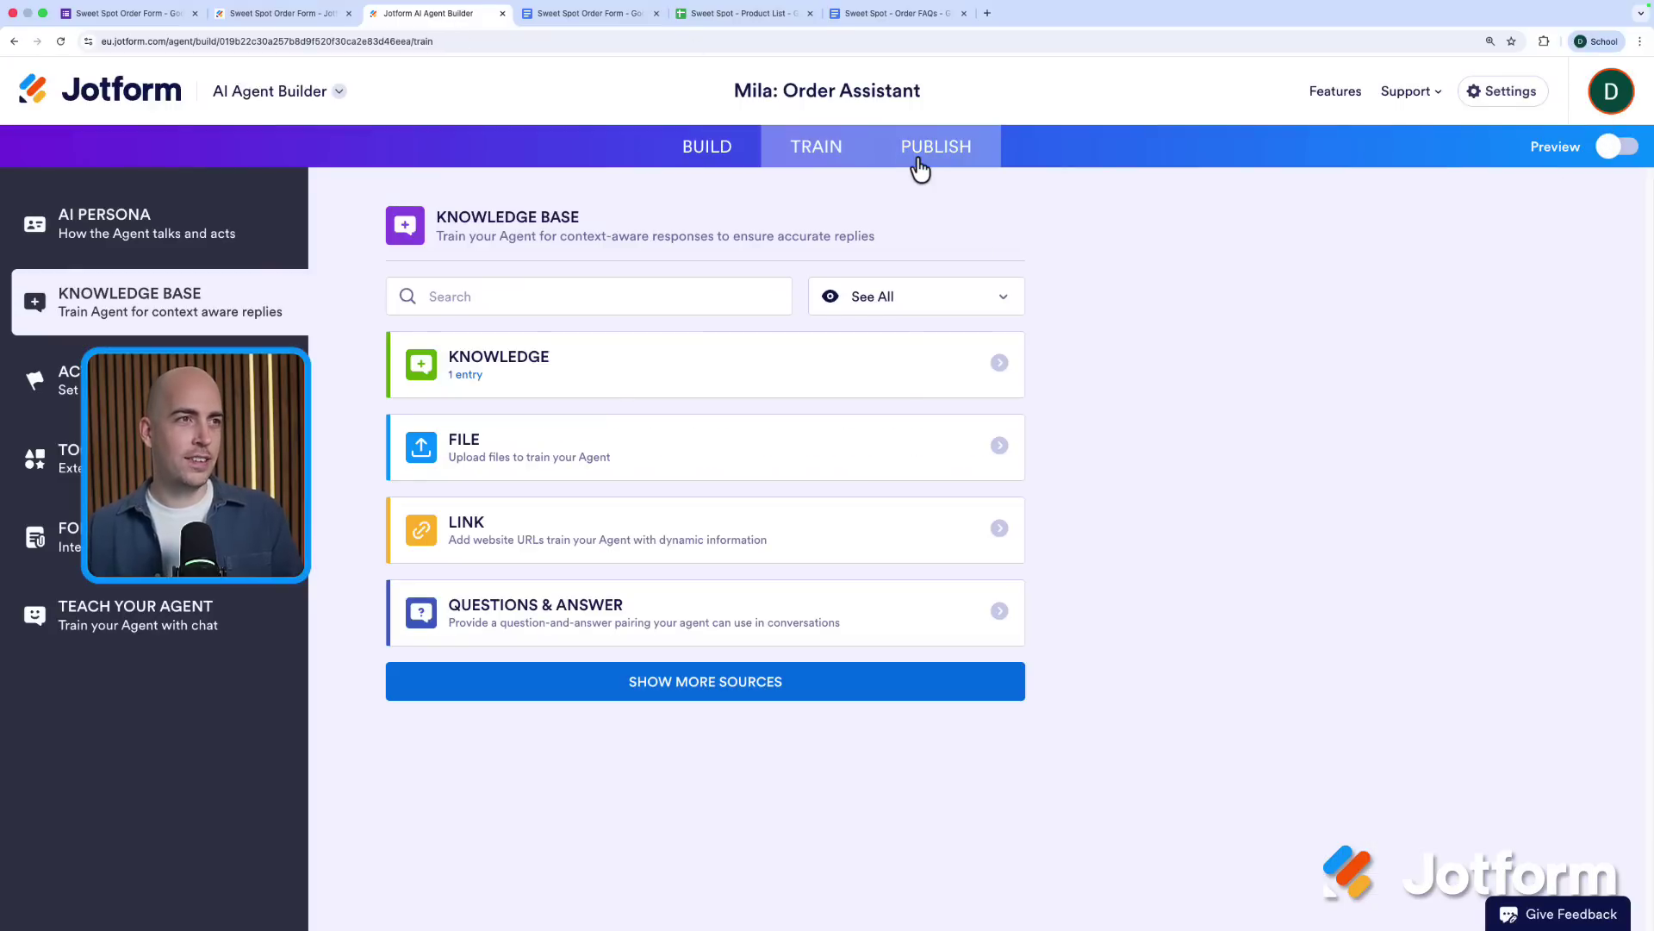
{"action": "left_click", "coordinate": [930, 154]}
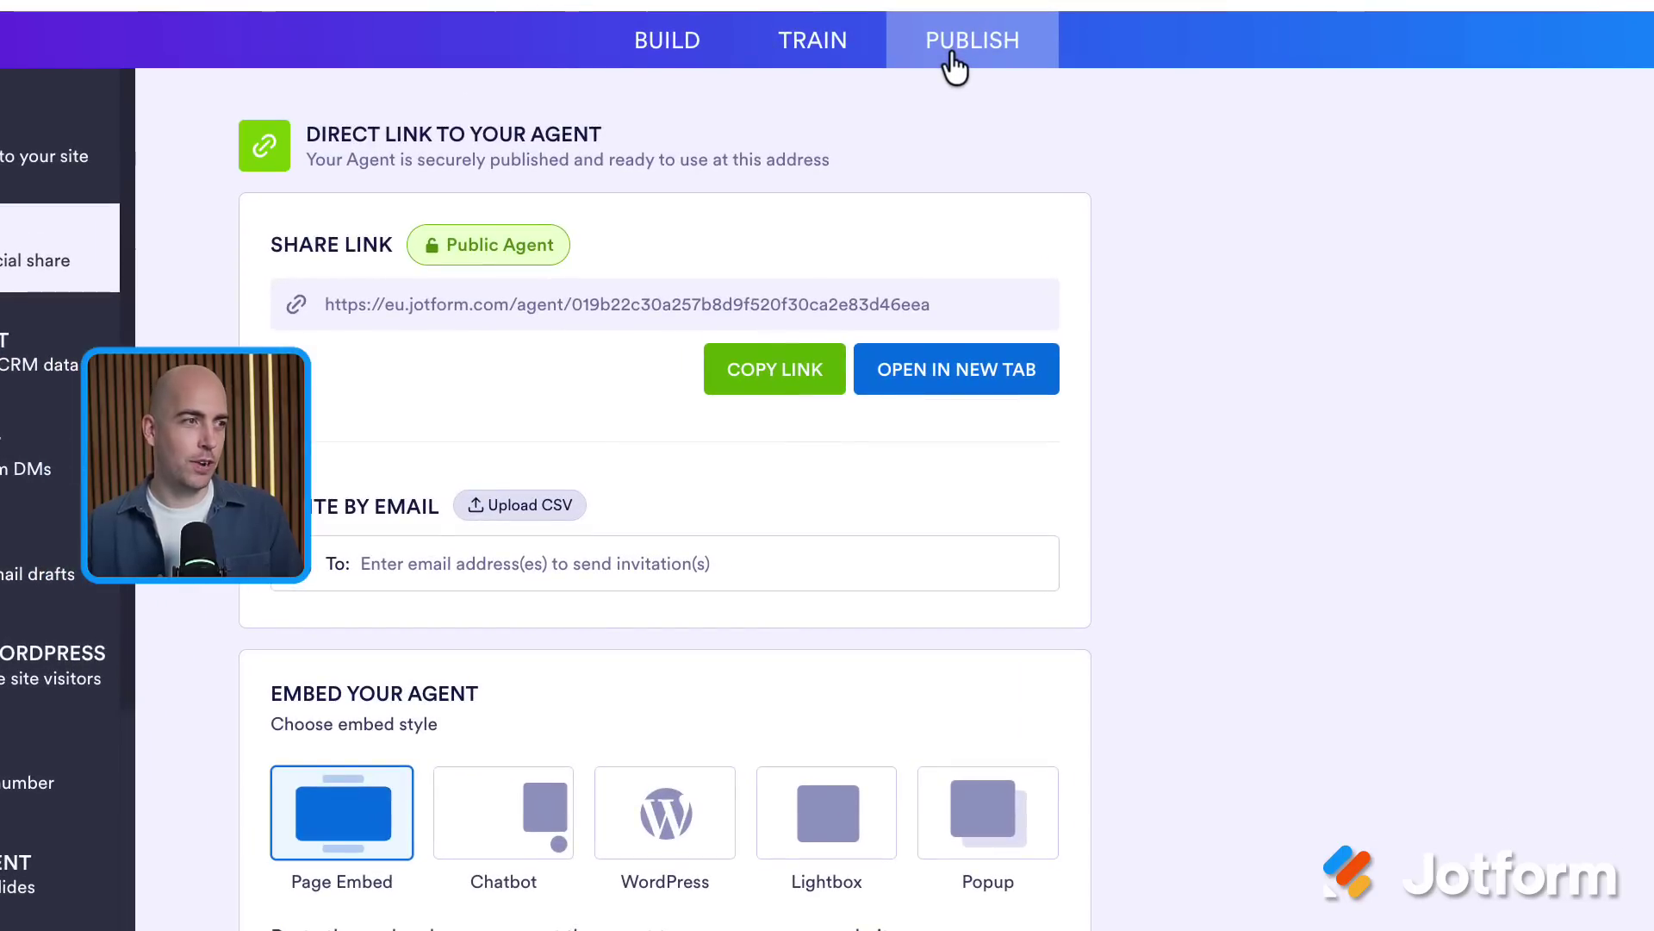
{"action": "left_click", "coordinate": [745, 371]}
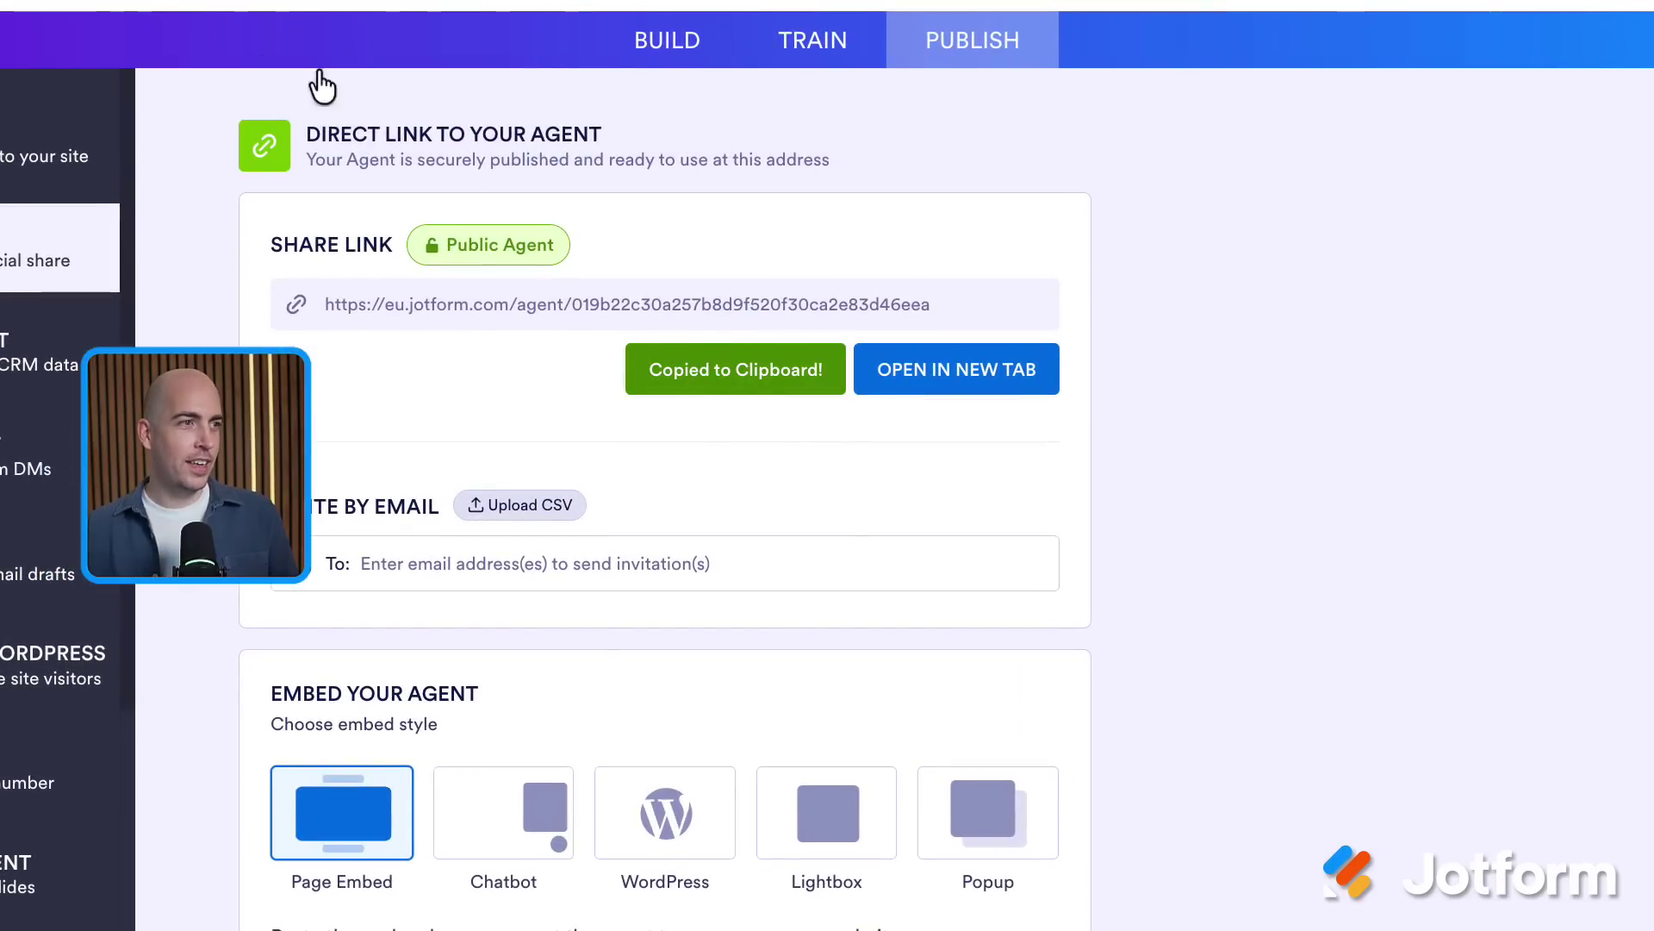
{"action": "left_click", "coordinate": [244, 19]}
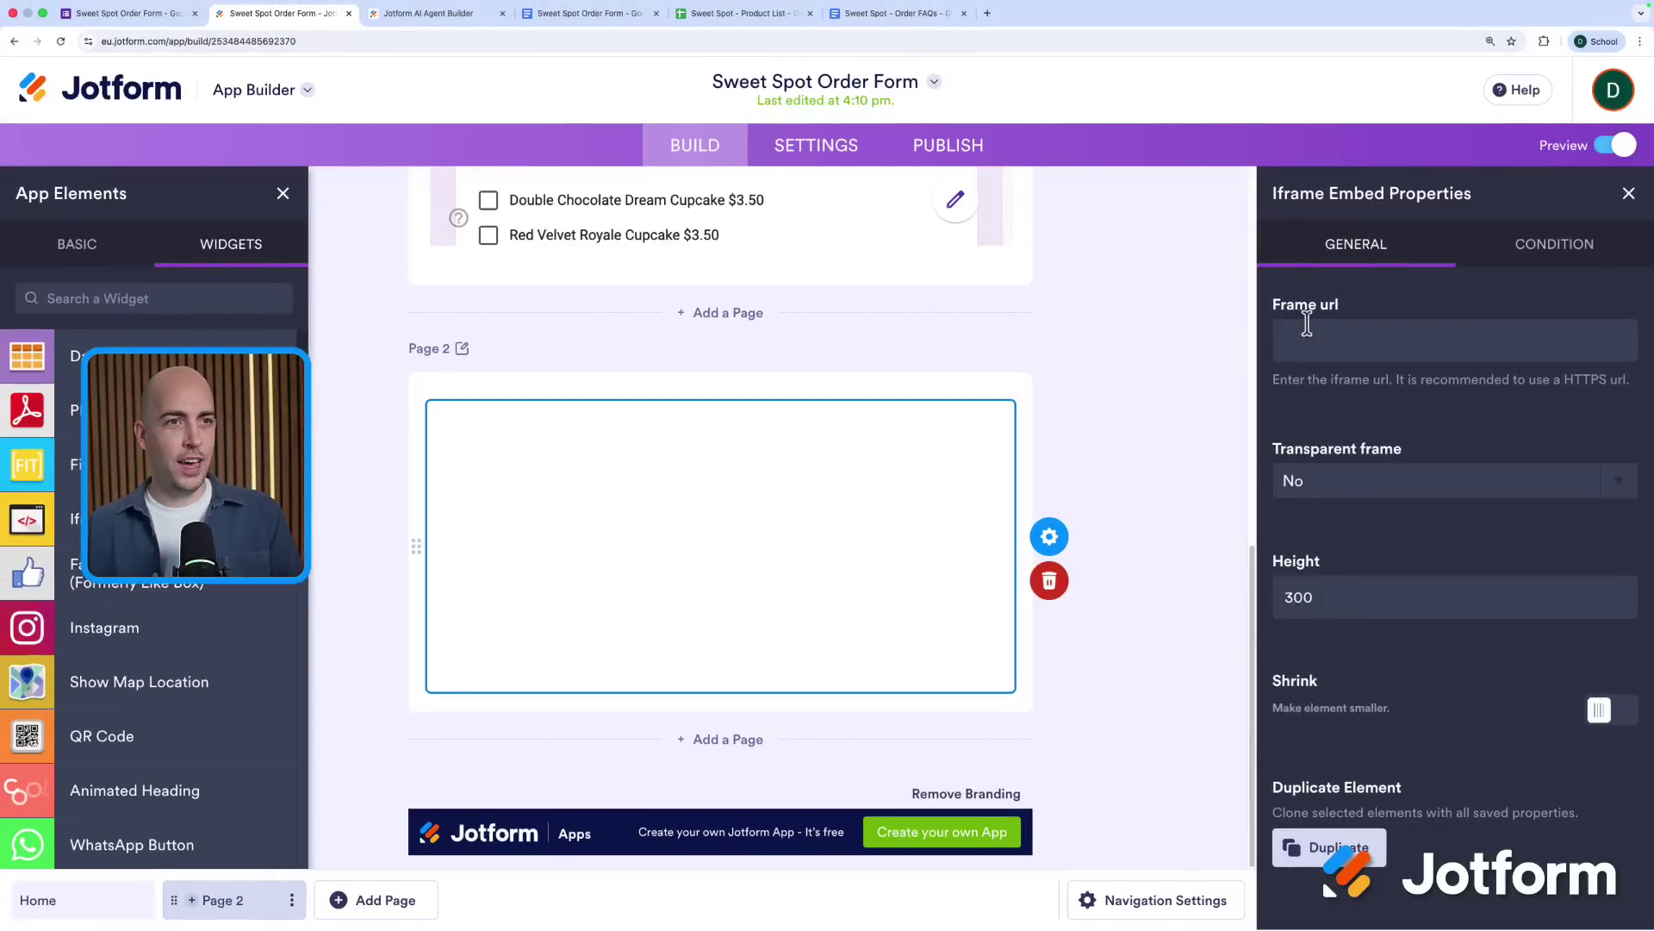
Embed the copied agent link as Page 2's Frame url and enable bottom navigation
{"action": "left_click", "coordinate": [1307, 336]}
{"action": "key", "text": "ctrl+v"}
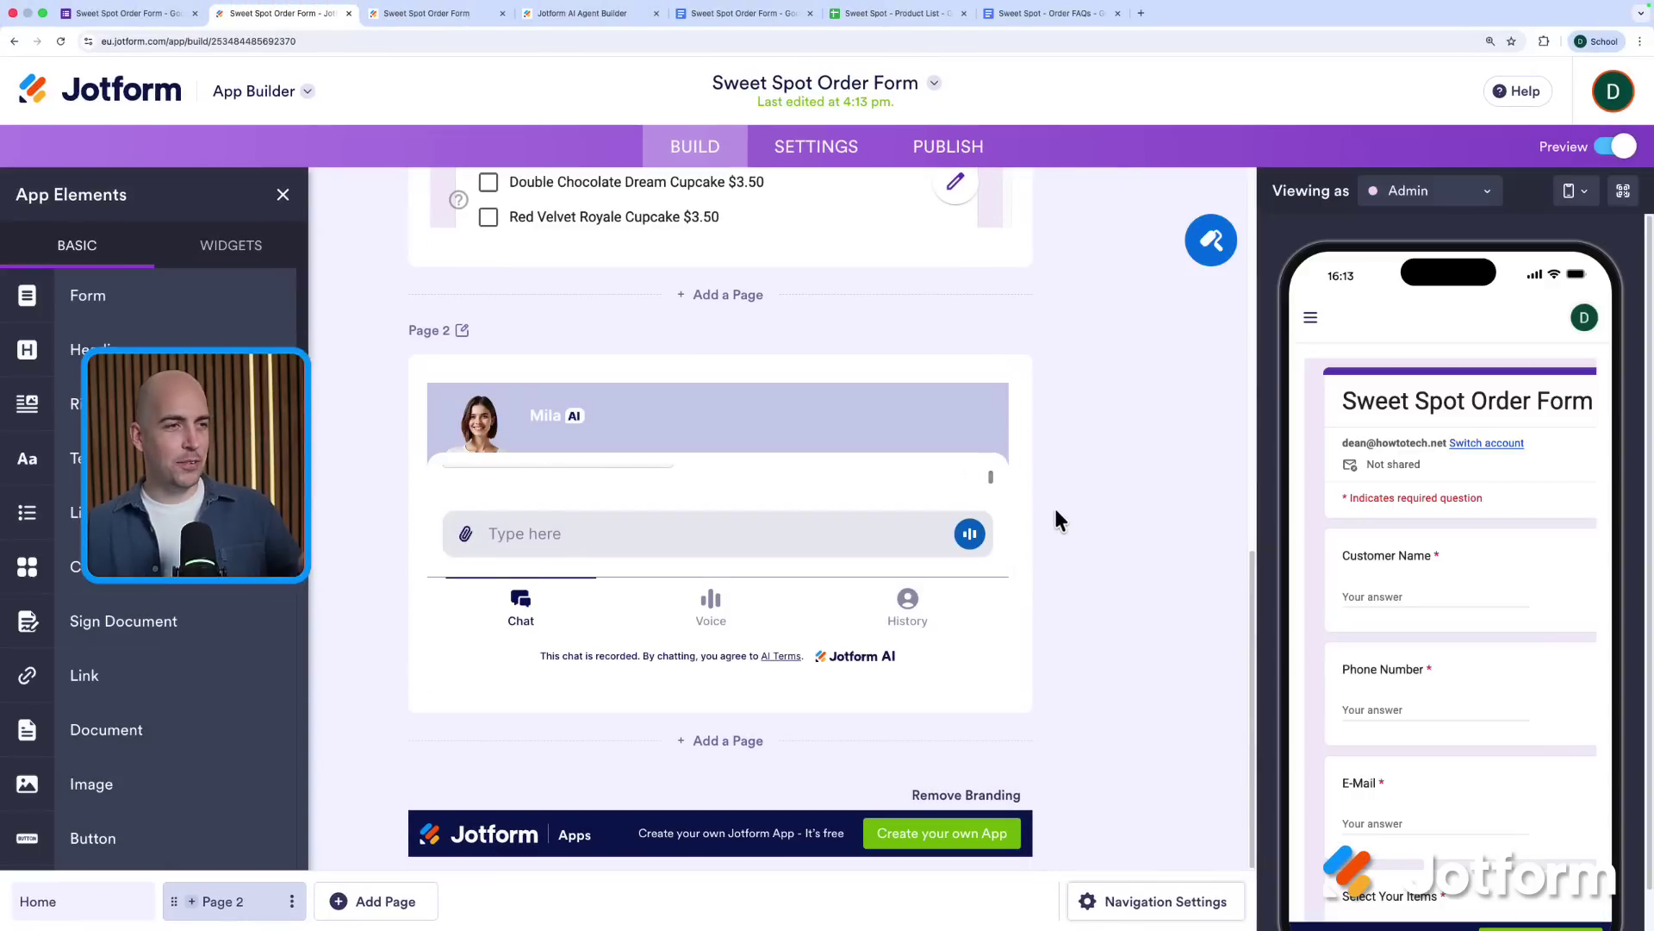
{"action": "scroll", "coordinate": [1059, 526], "scroll_direction": "up", "scroll_amount": 10}
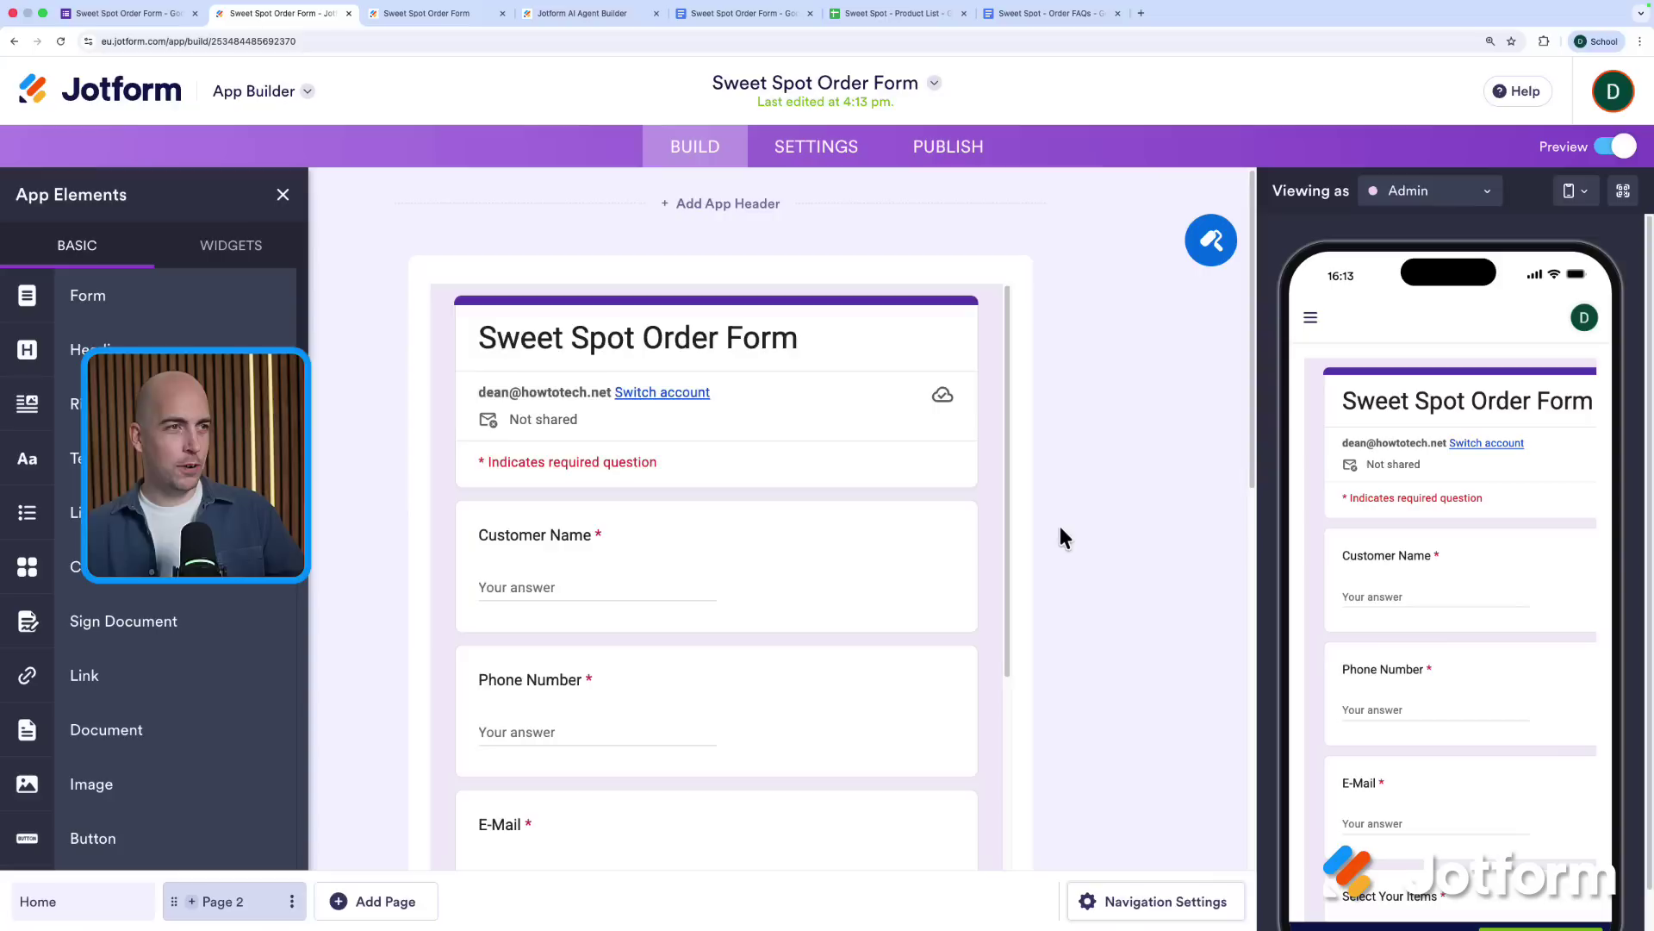
{"action": "scroll", "coordinate": [1061, 529], "scroll_direction": "down", "scroll_amount": 7}
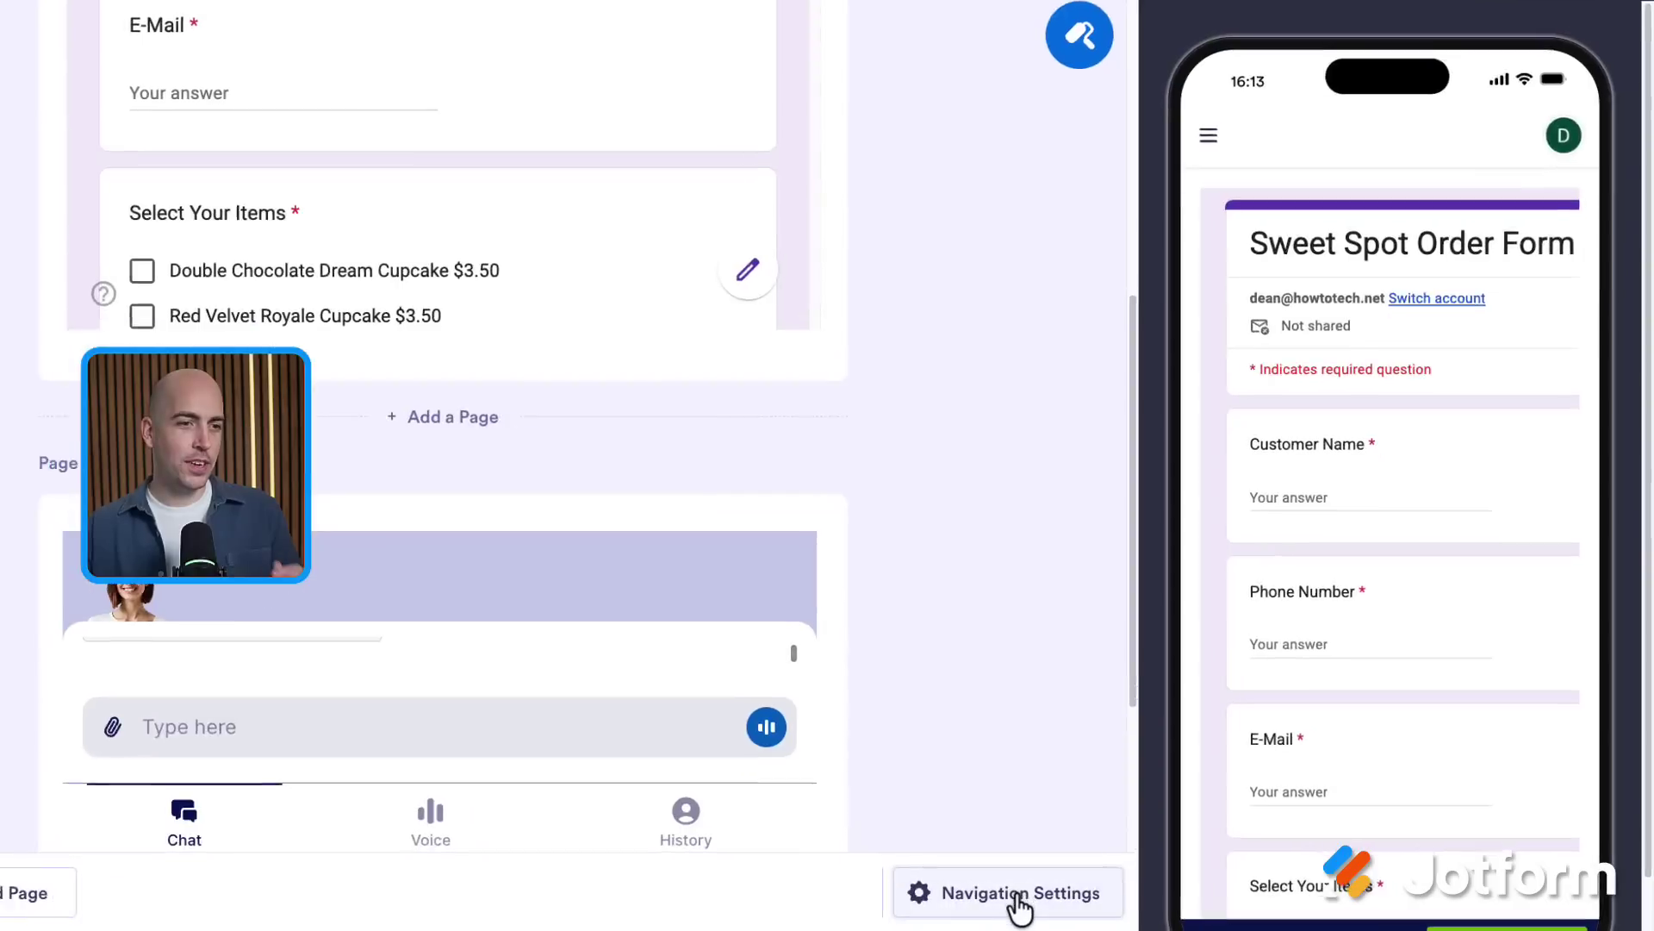
{"action": "left_click", "coordinate": [1163, 901]}
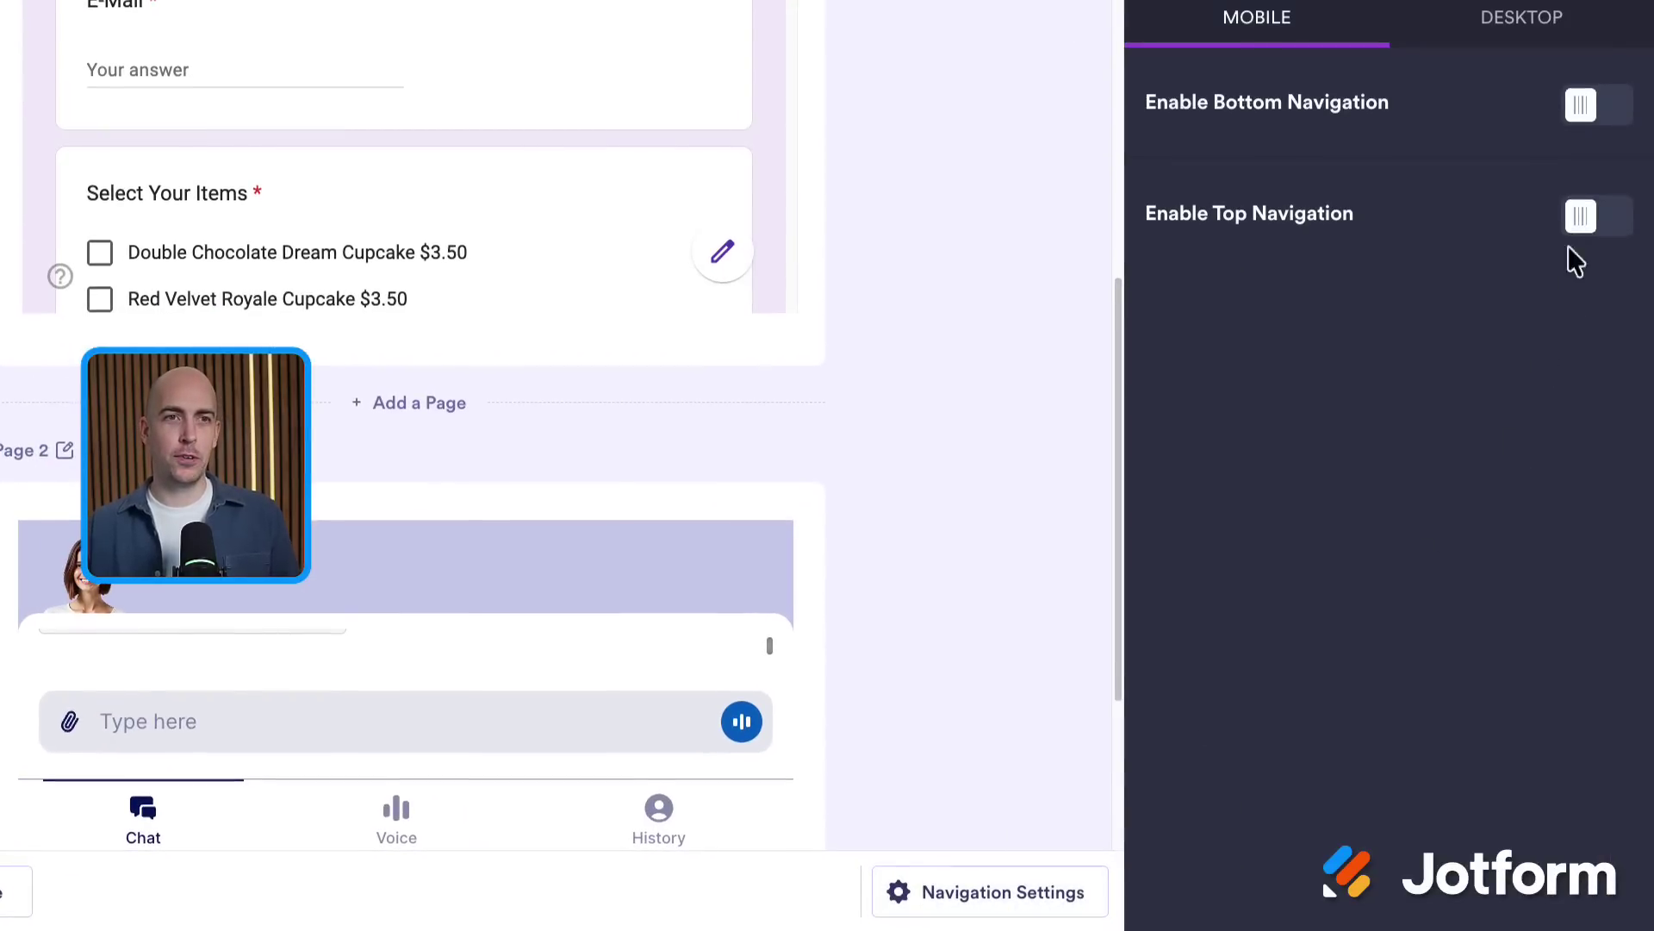
{"action": "left_click", "coordinate": [1597, 263]}
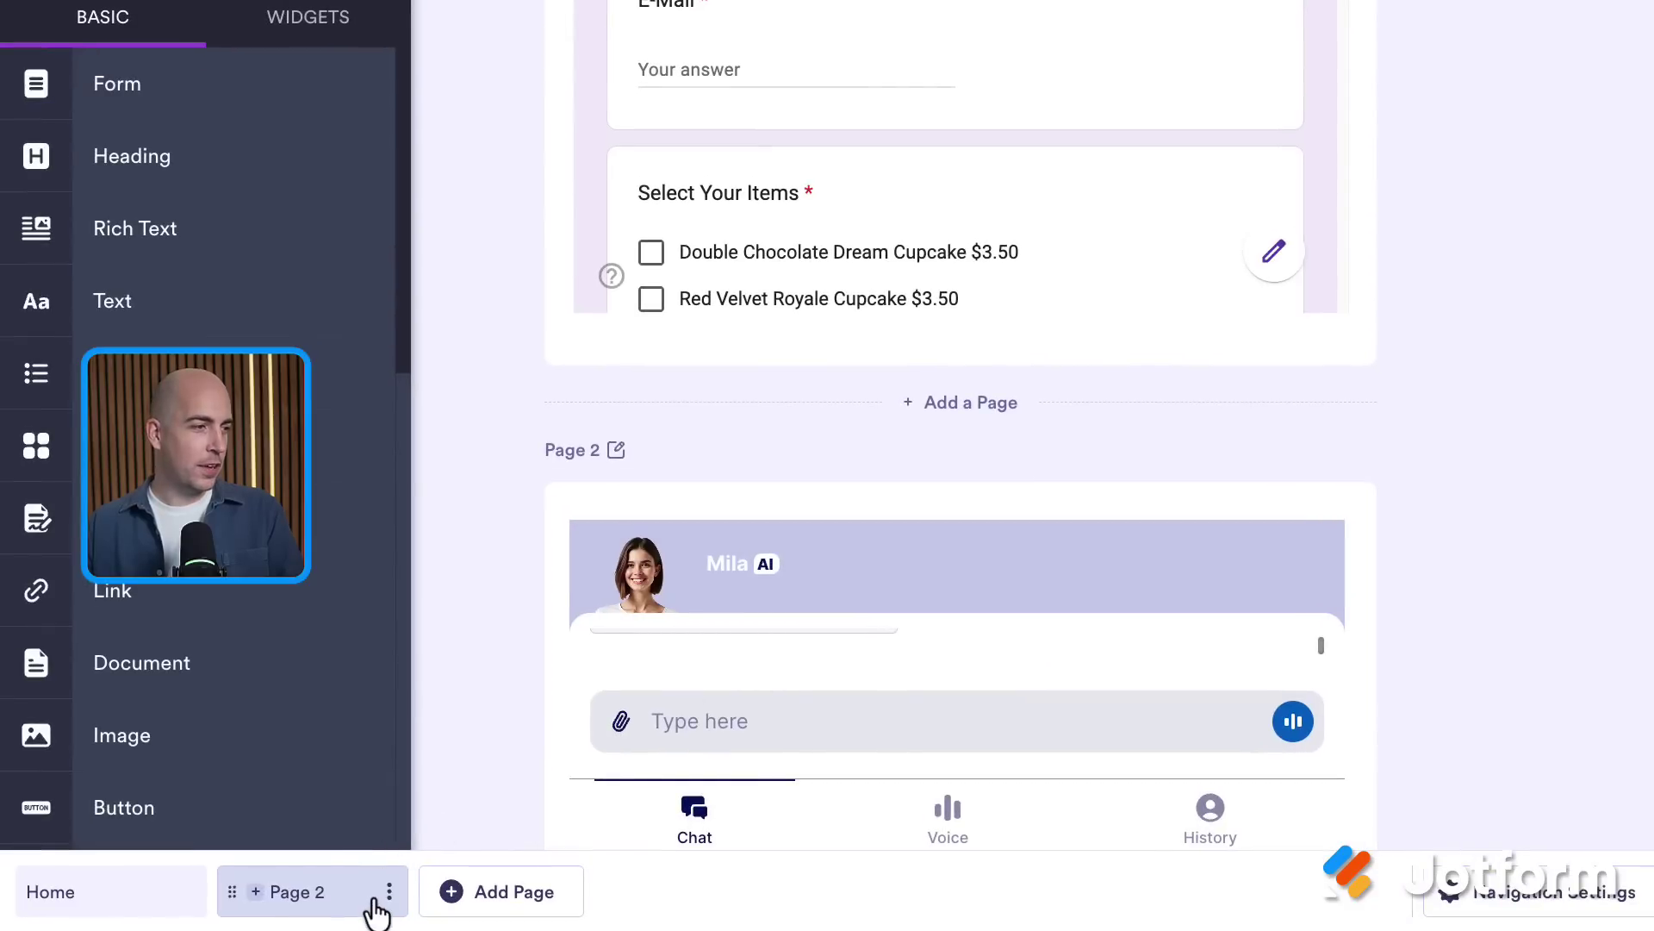
Rename Page 2 to 'Help'
{"action": "left_click", "coordinate": [388, 896]}
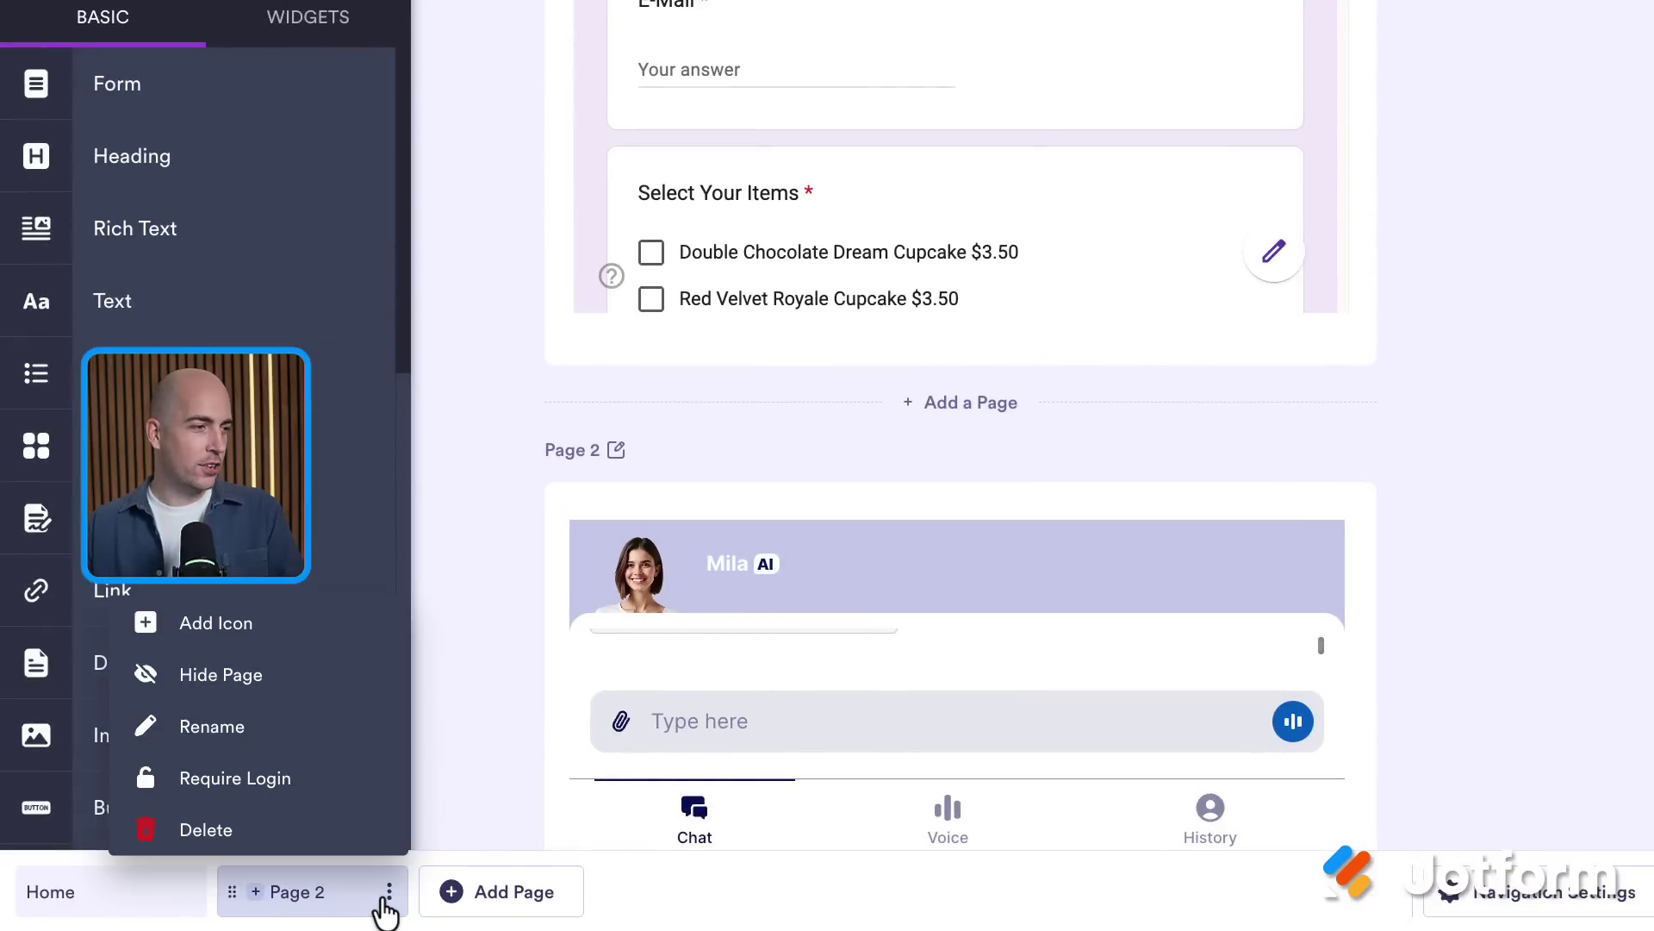
{"action": "left_click", "coordinate": [212, 727]}
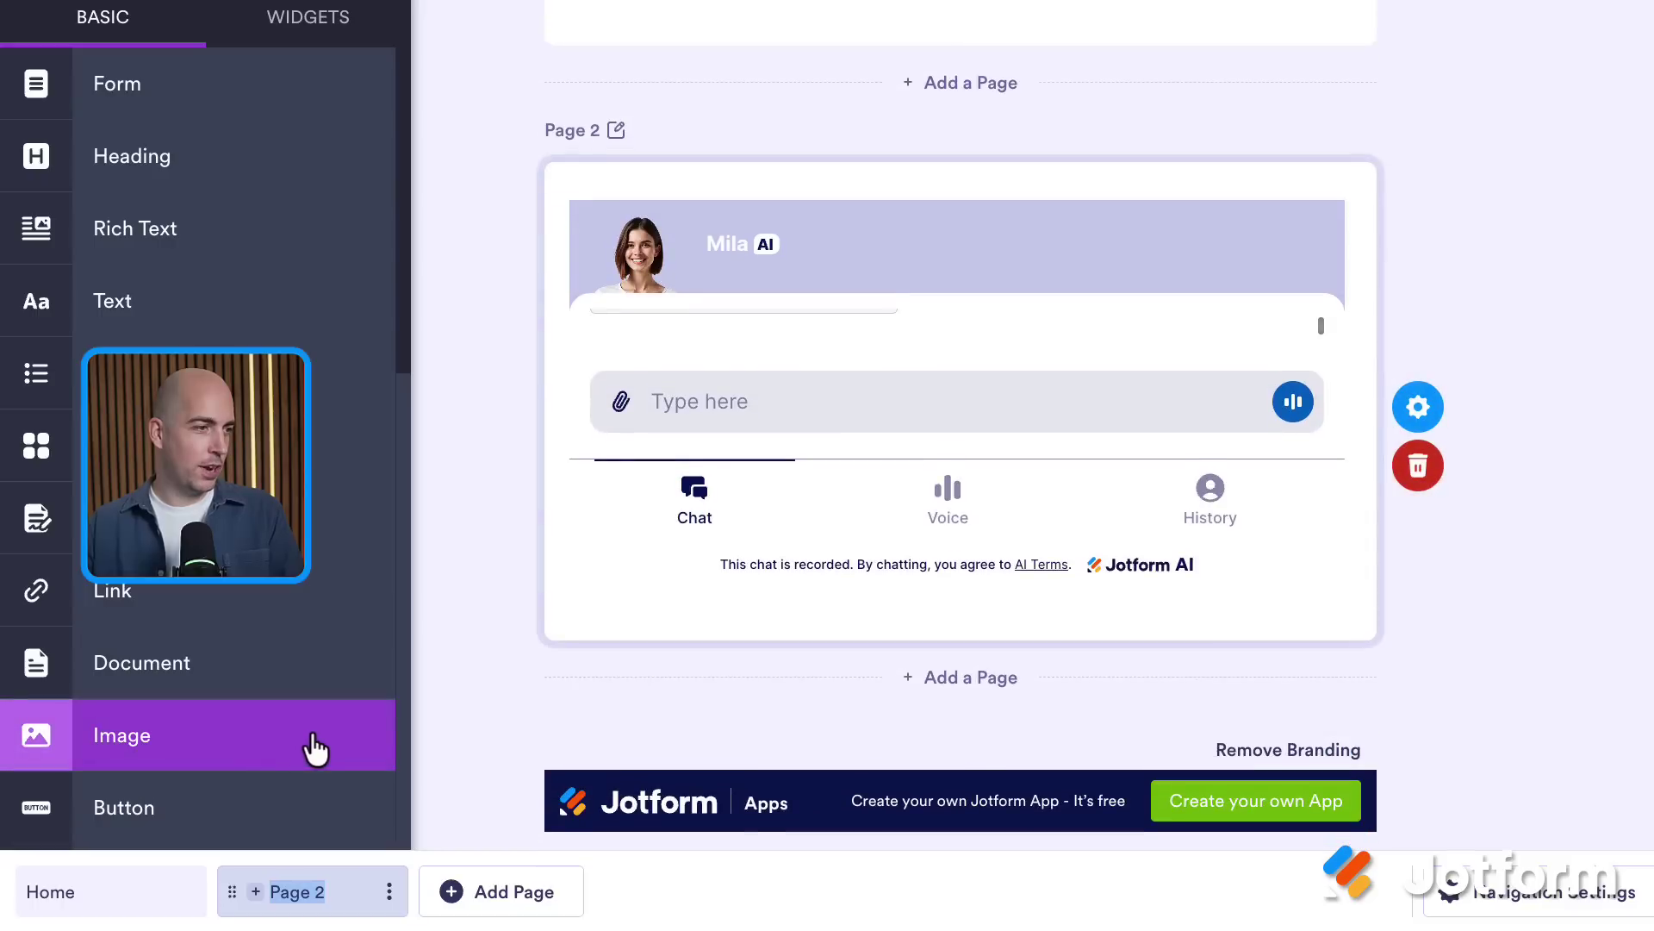
{"action": "key", "text": "BackSpace"}
{"action": "key", "text": "BackSpace"}
{"action": "key", "text": "BackSpace"}
{"action": "key", "text": "BackSpace"}
{"action": "type", "text": "Help"}
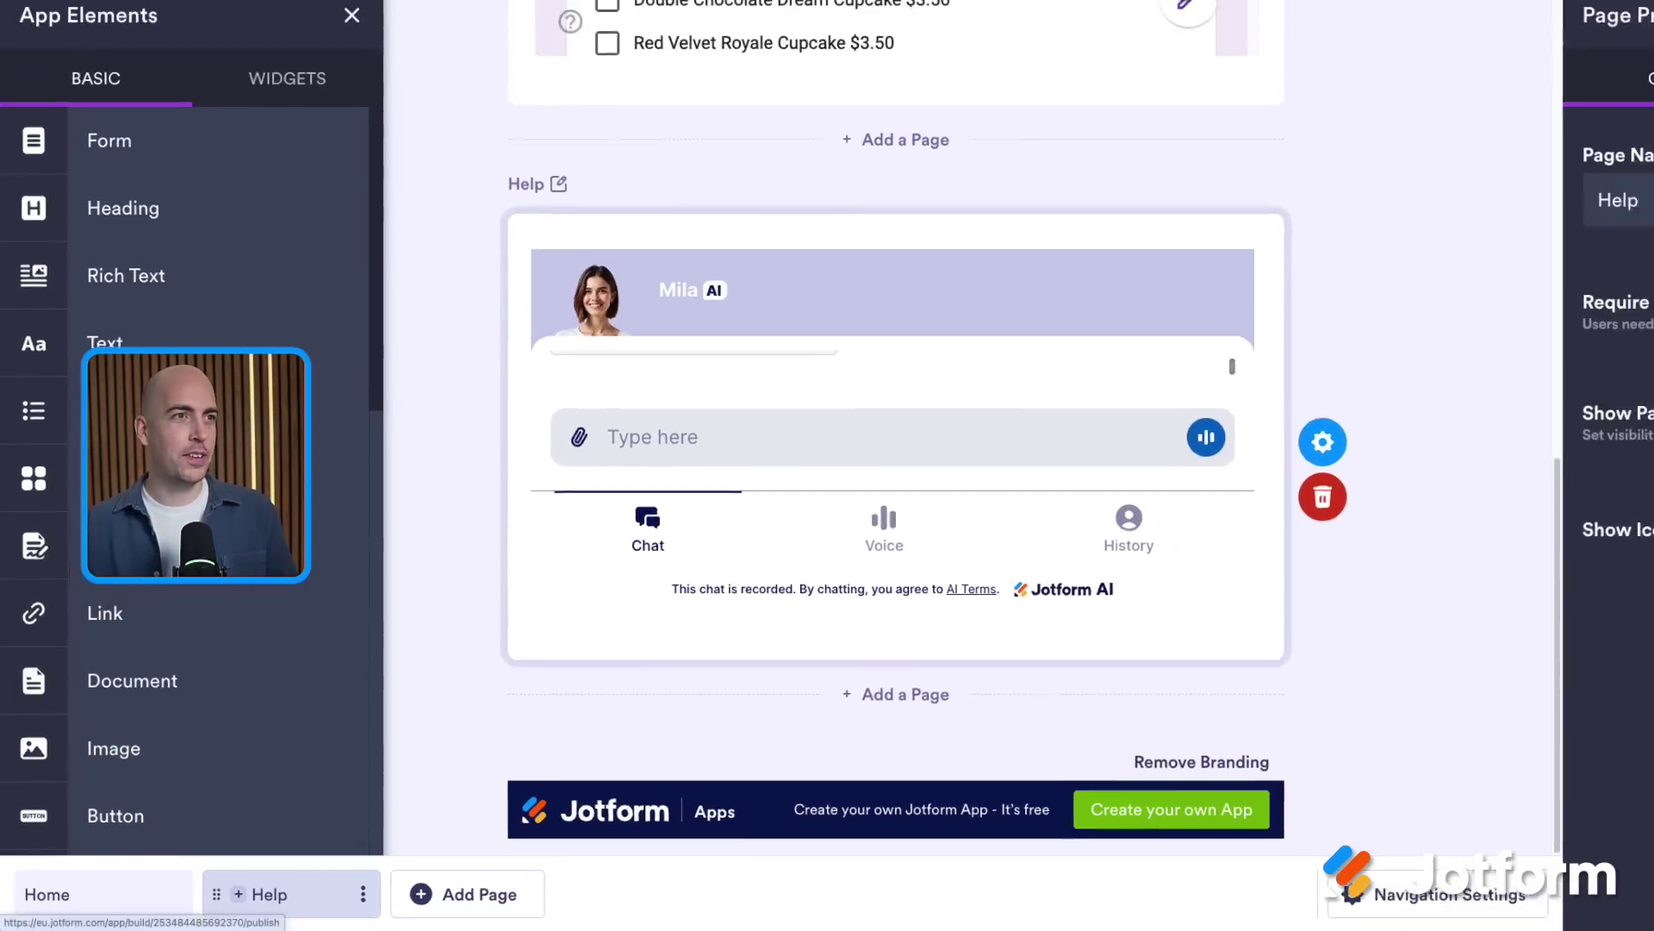
Show the app's Share App QR code from the Publish page
{"action": "left_click", "coordinate": [948, 146]}
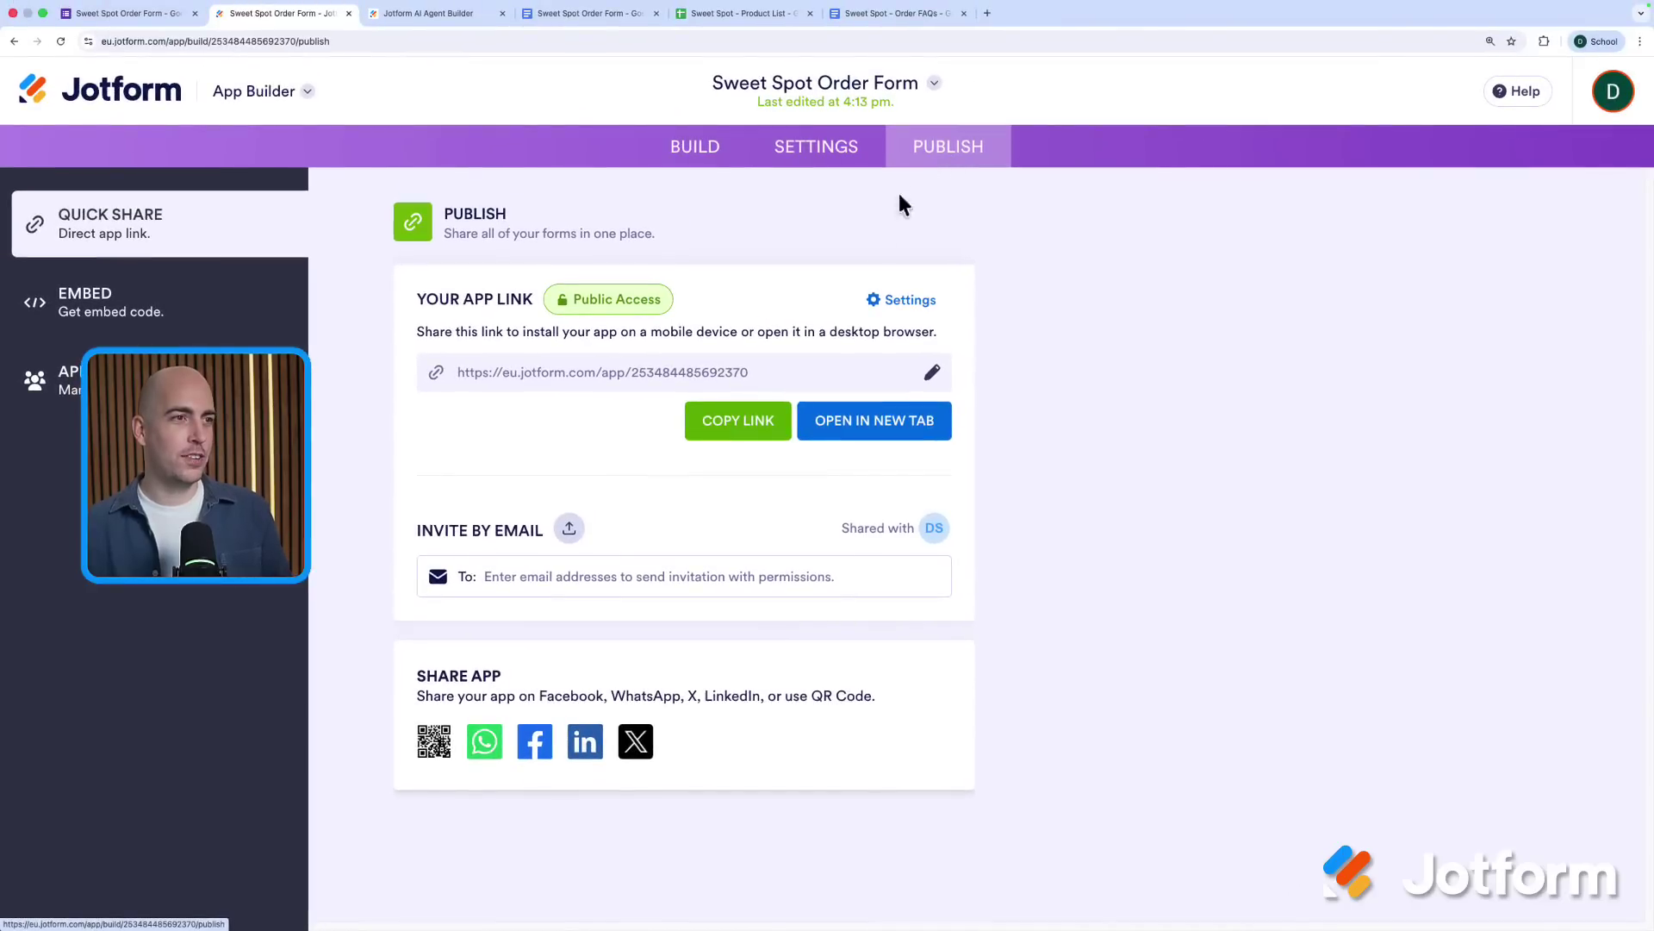
{"action": "left_click", "coordinate": [434, 743]}
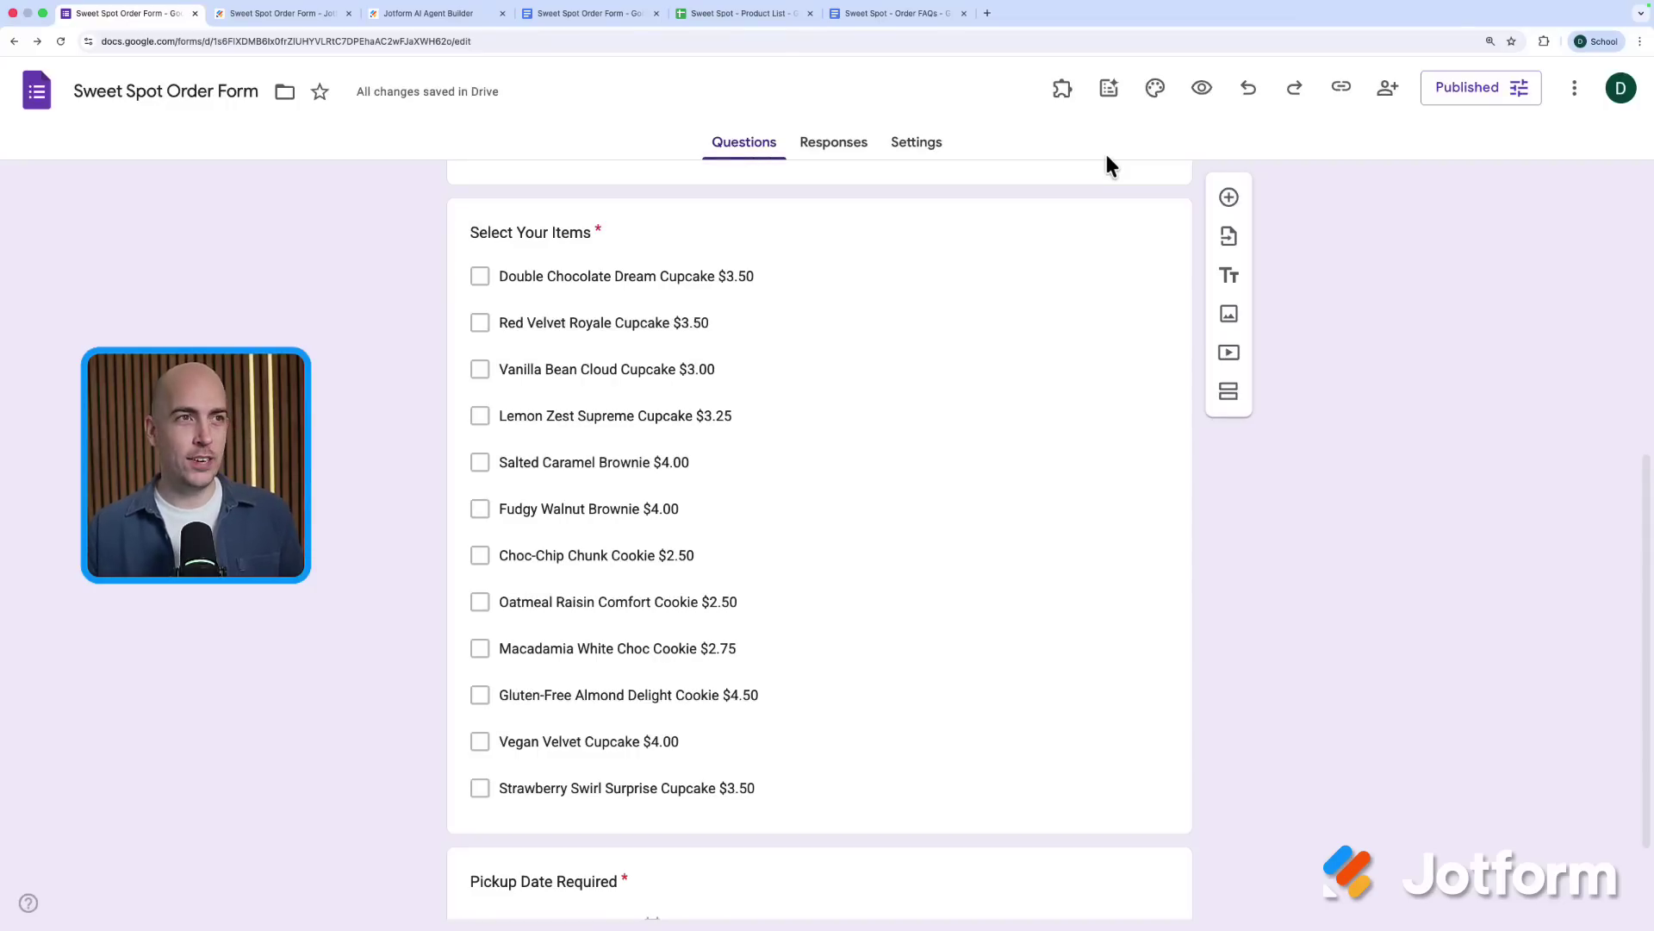
Launch formRanger and start a new source range for Select Your Items
{"action": "left_click", "coordinate": [1063, 88]}
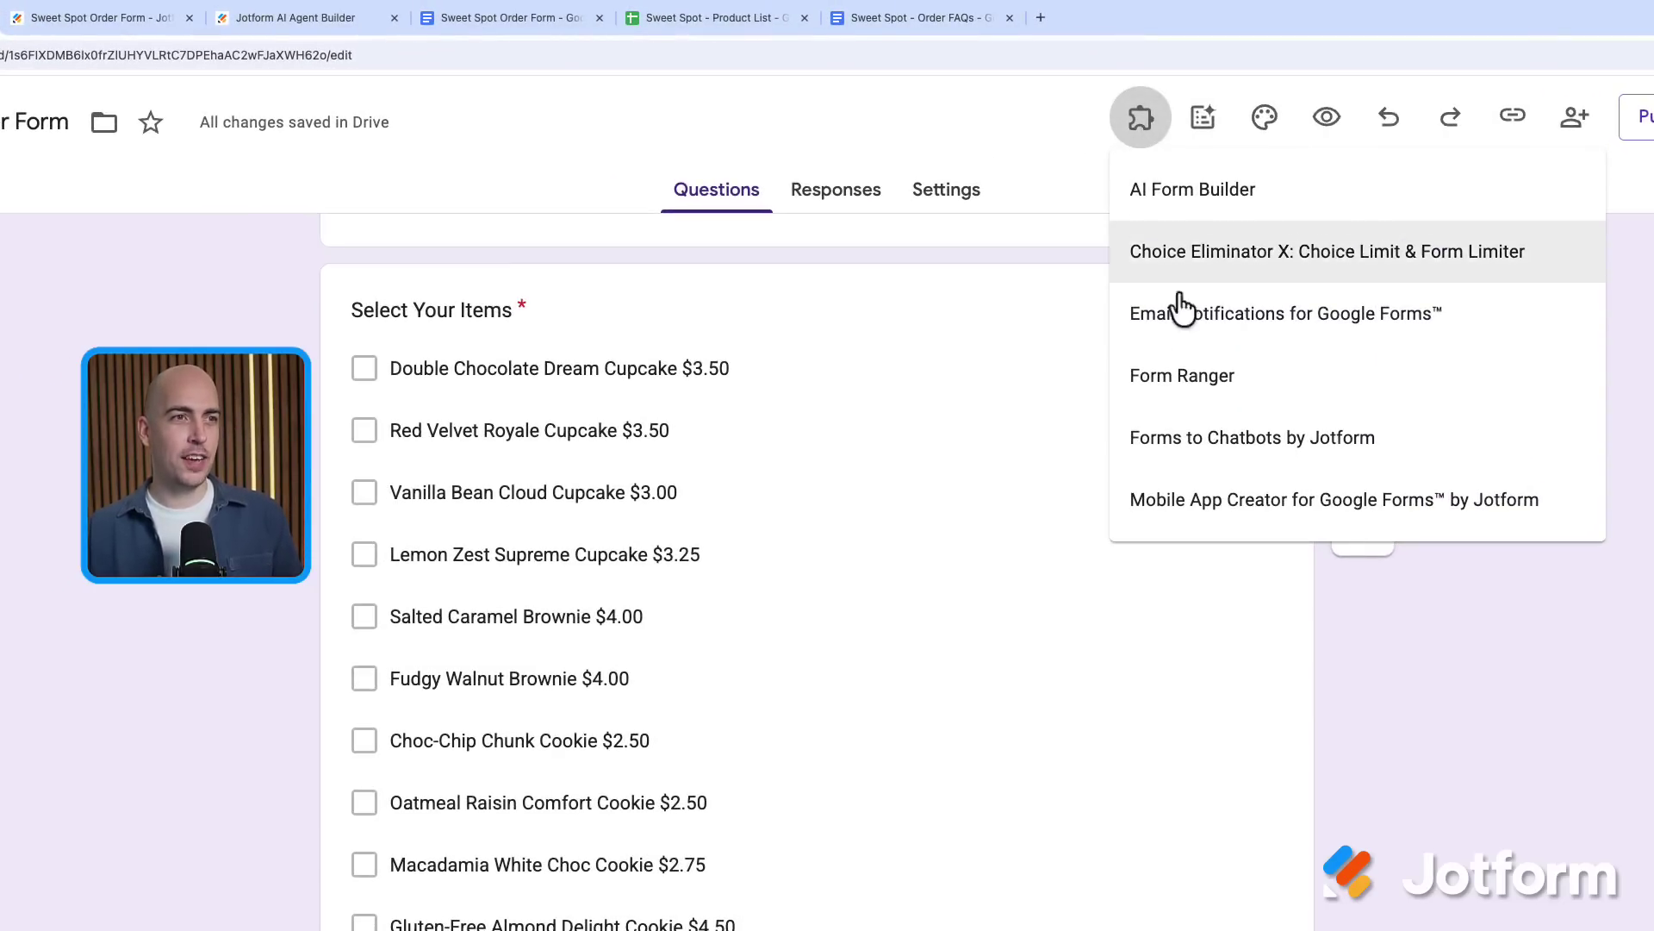
{"action": "left_click", "coordinate": [1183, 379]}
{"action": "left_click", "coordinate": [780, 237]}
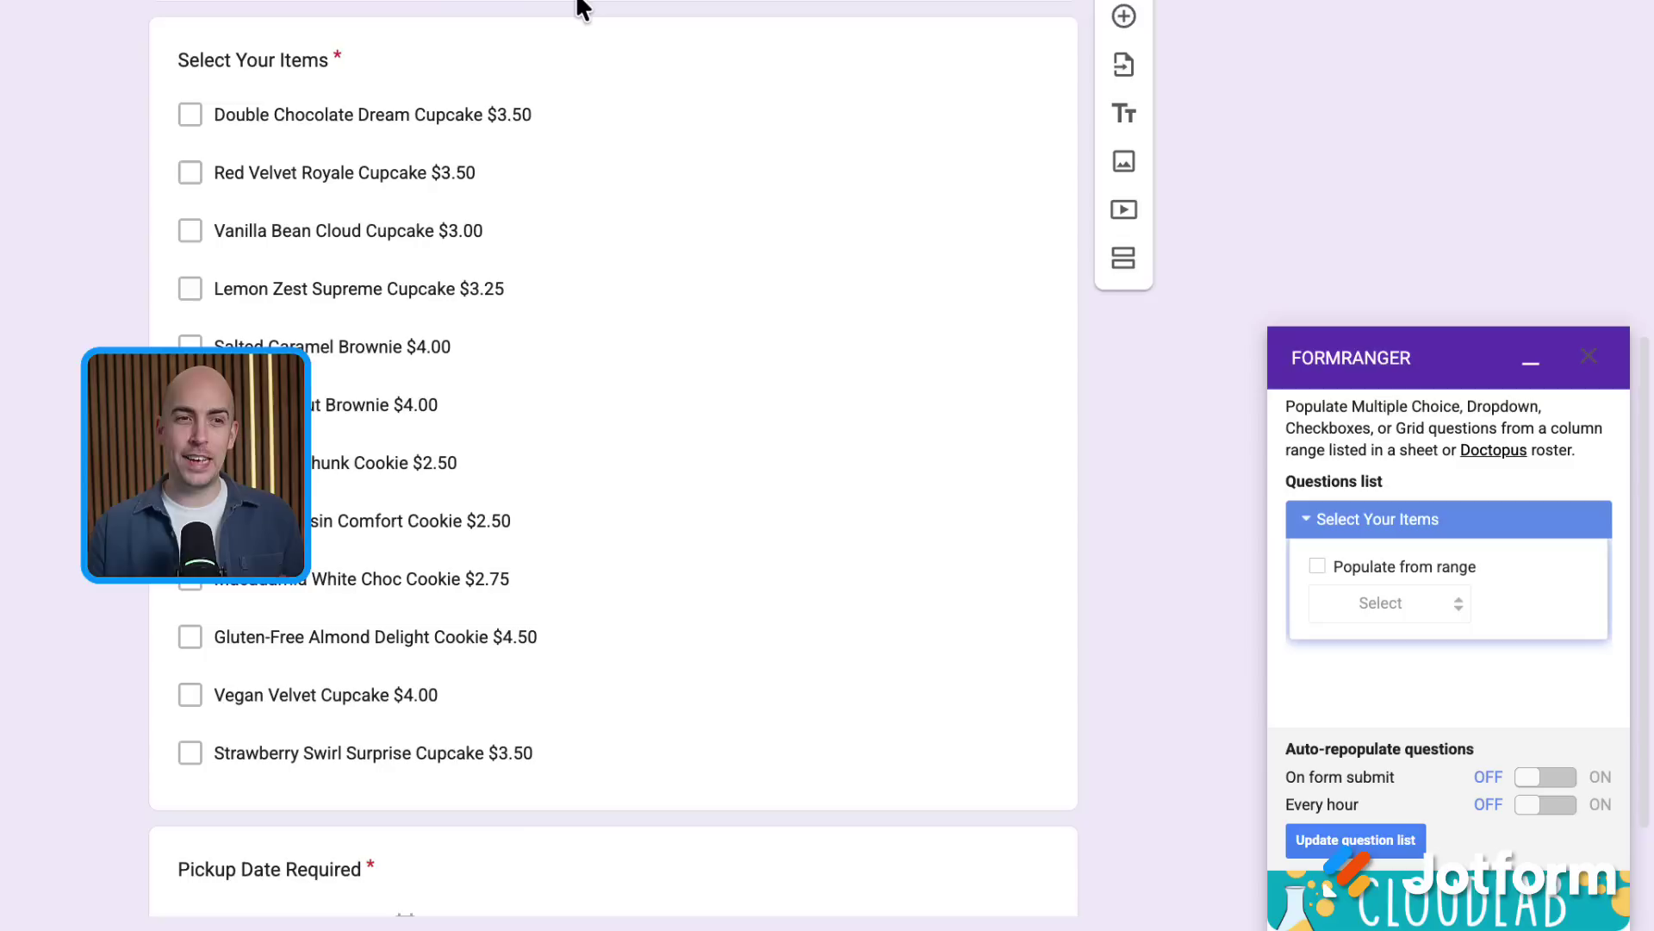
{"action": "left_click", "coordinate": [1317, 567]}
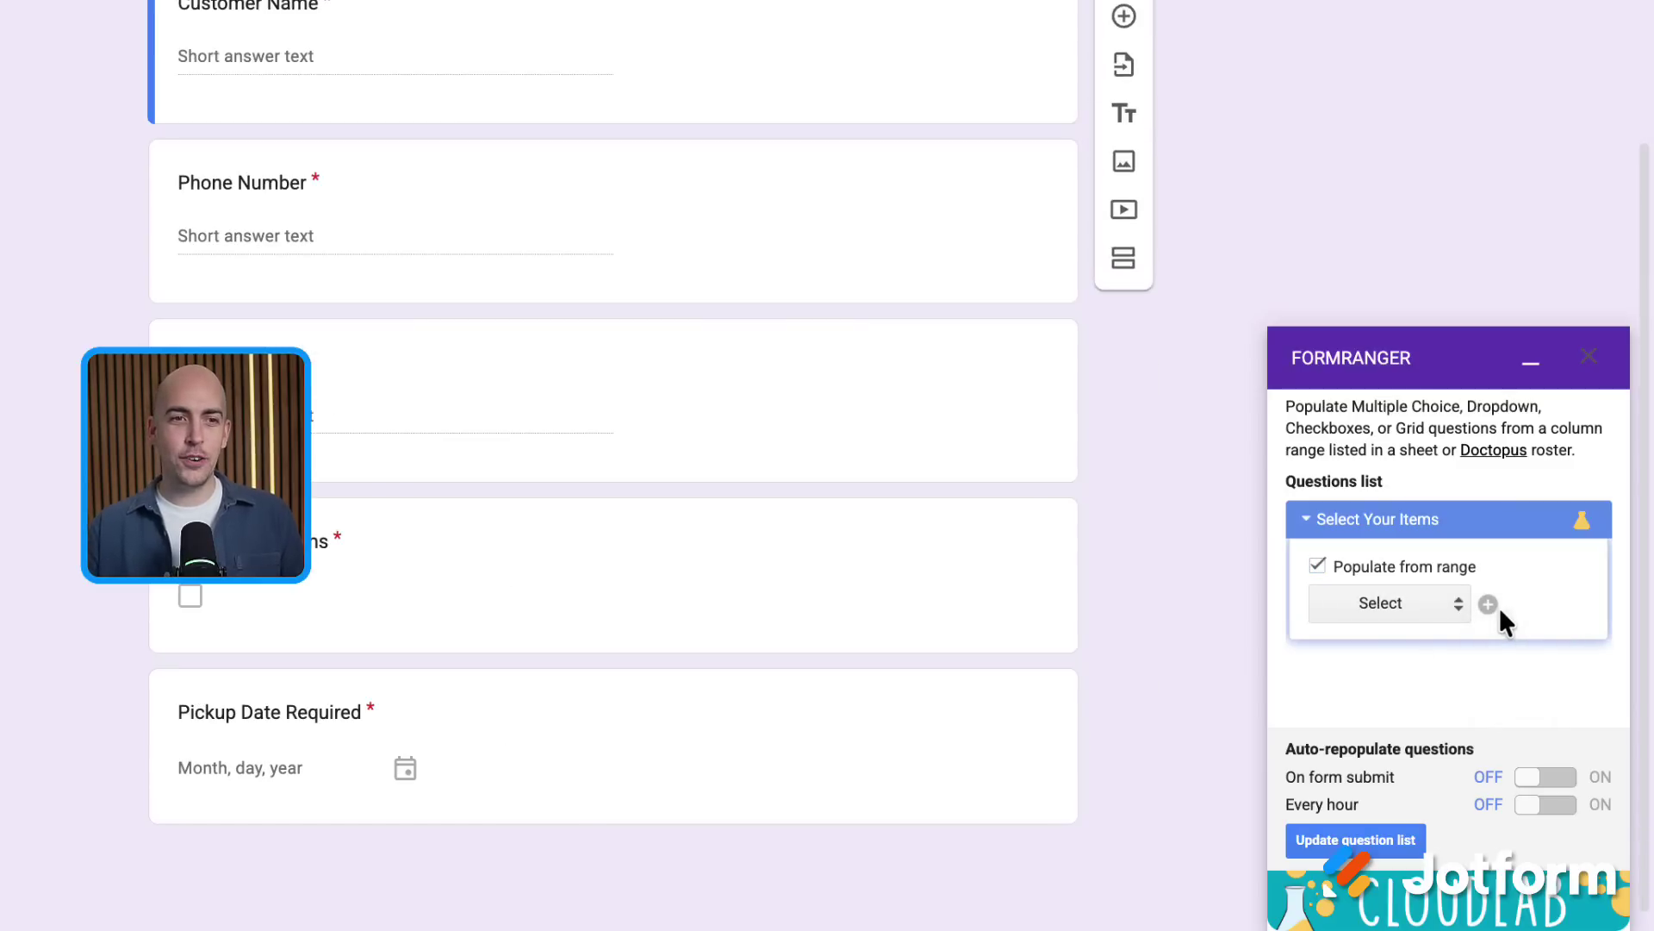
{"action": "left_click", "coordinate": [1488, 604]}
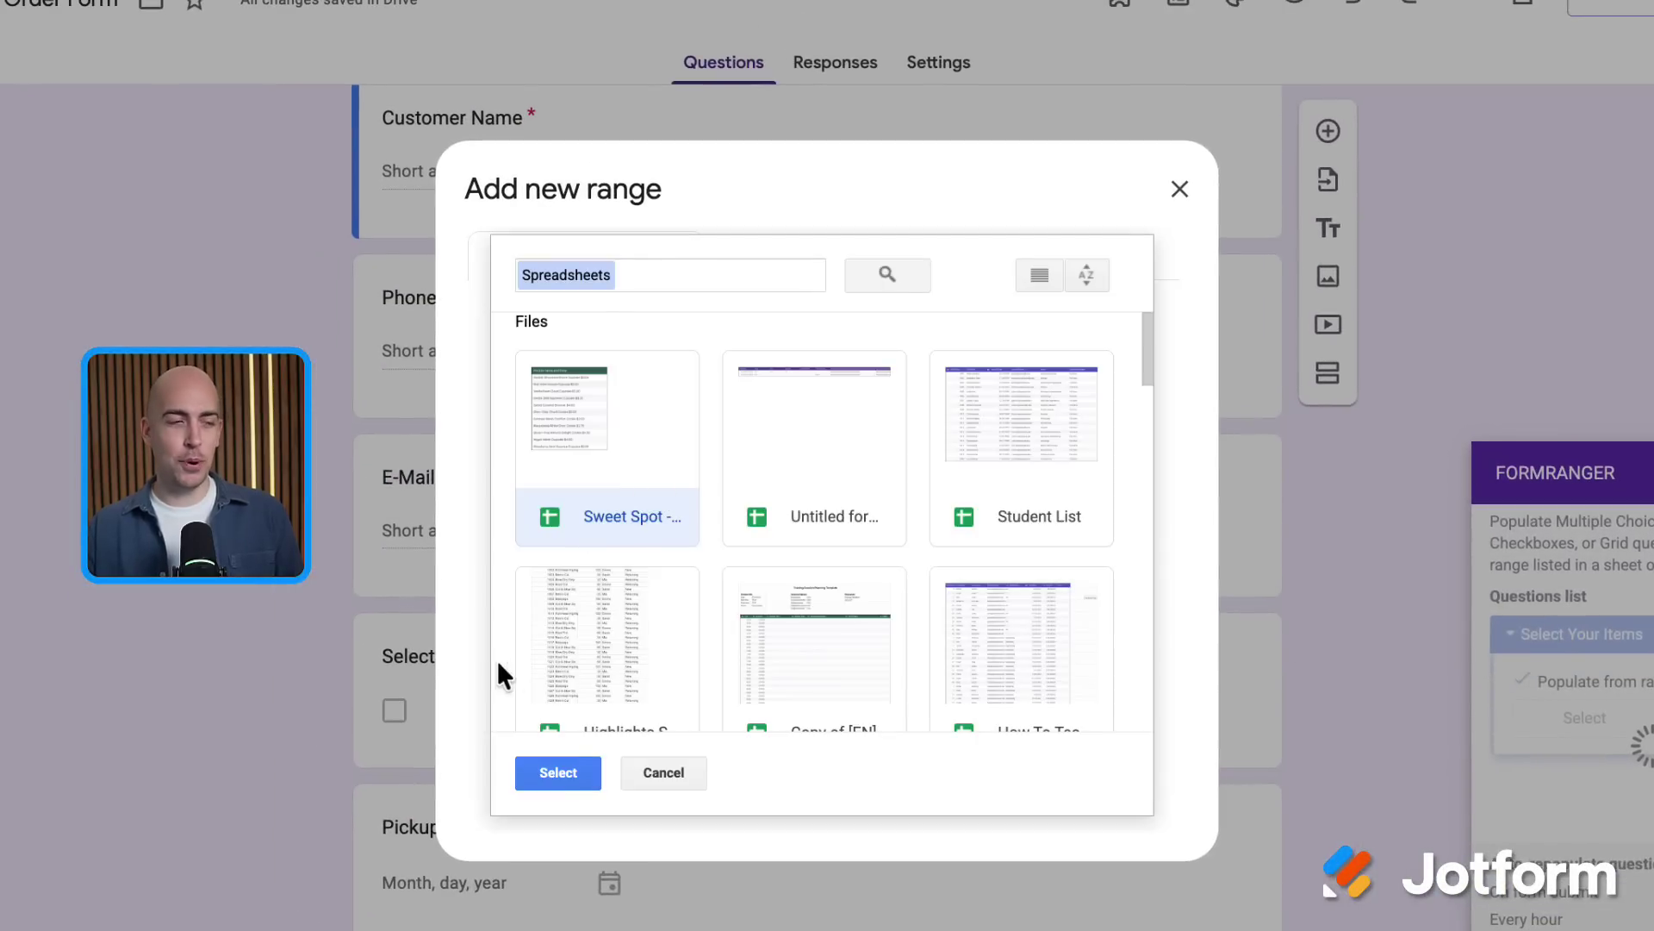
Source the range from the Sweet Spot product list, name it 'Products', and populate the question
{"action": "left_click", "coordinate": [591, 774]}
{"action": "scroll", "coordinate": [1000, 561], "scroll_direction": "down", "scroll_amount": 2}
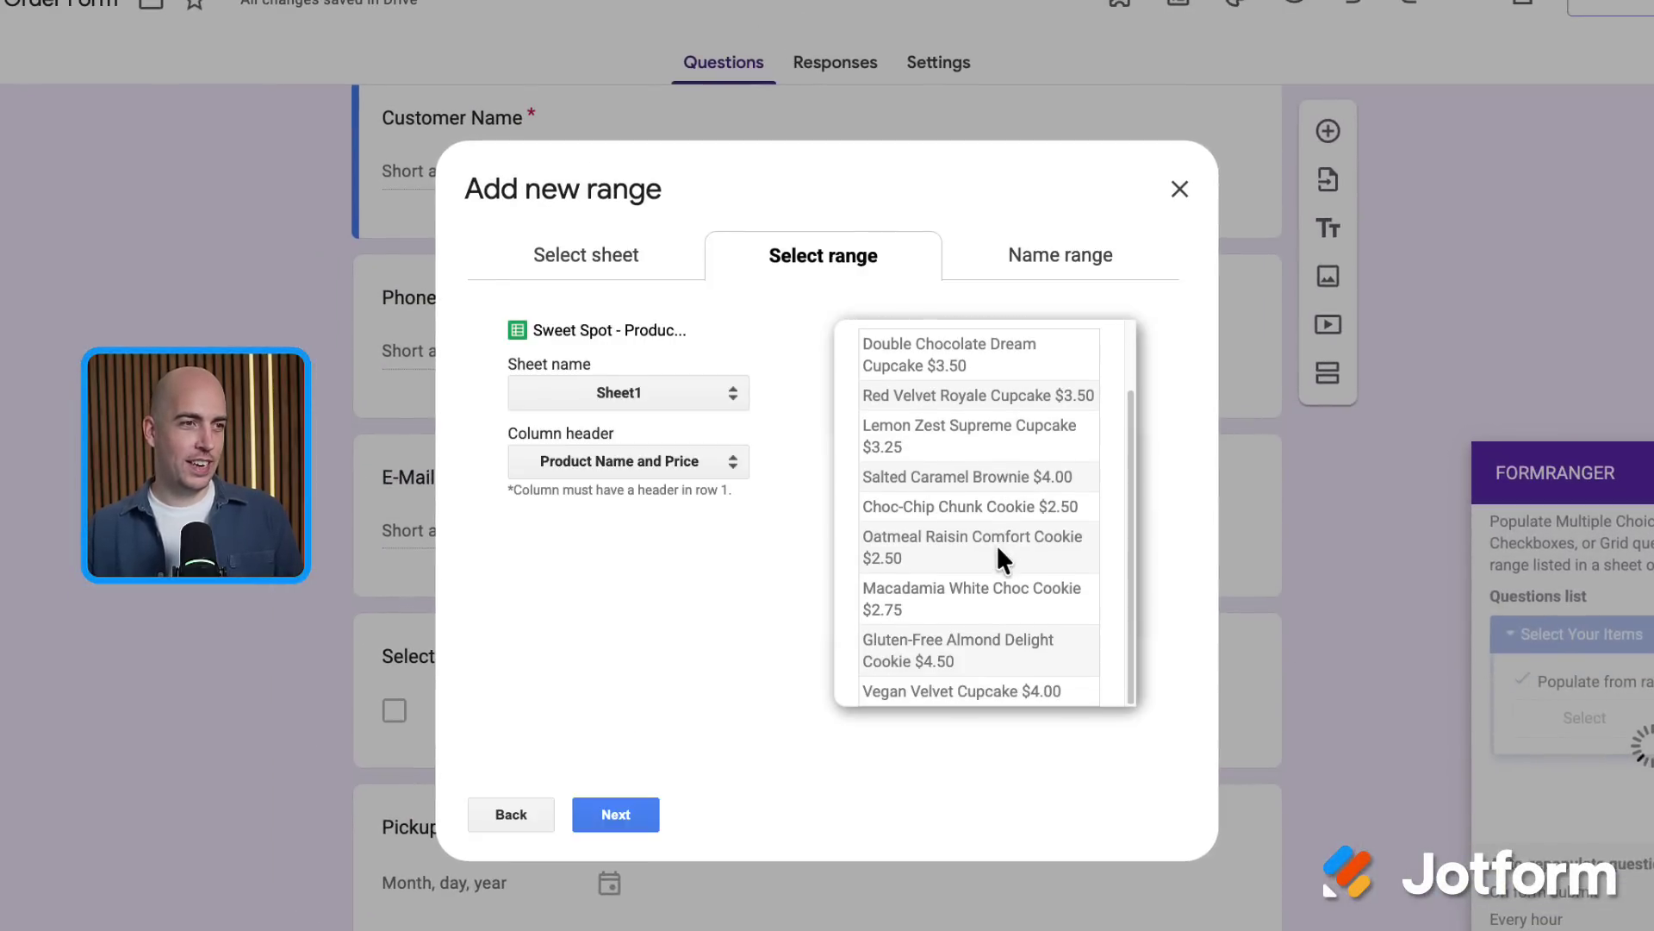
{"action": "left_click", "coordinate": [637, 816]}
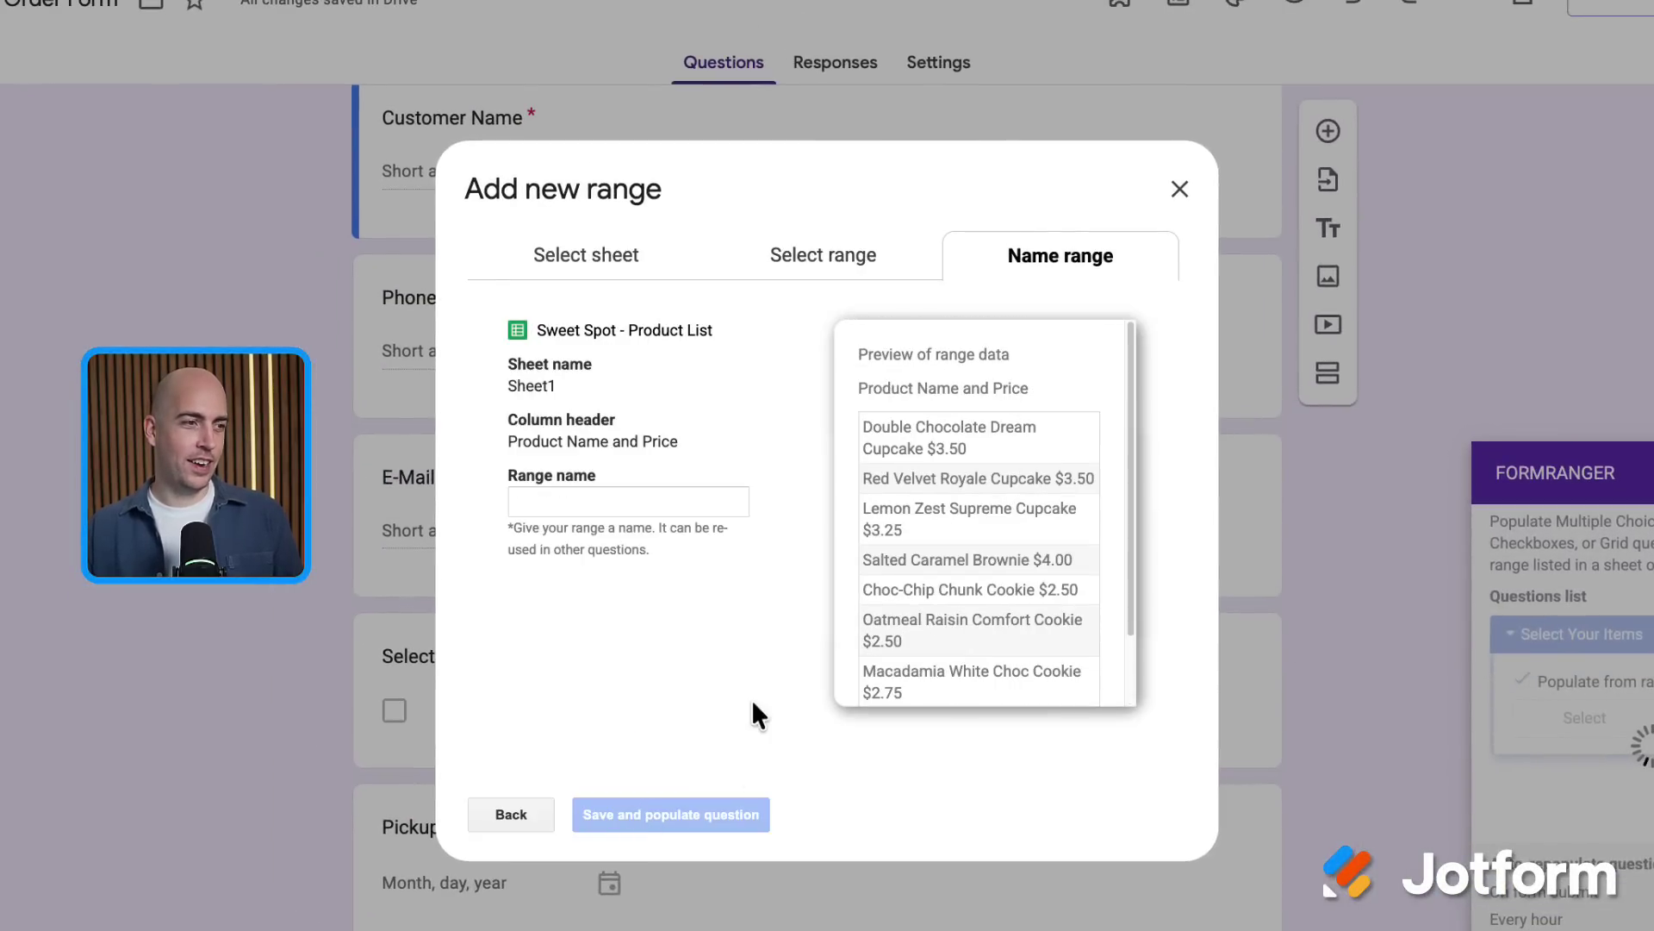
{"action": "left_click", "coordinate": [665, 507]}
{"action": "type", "text": "Products"}
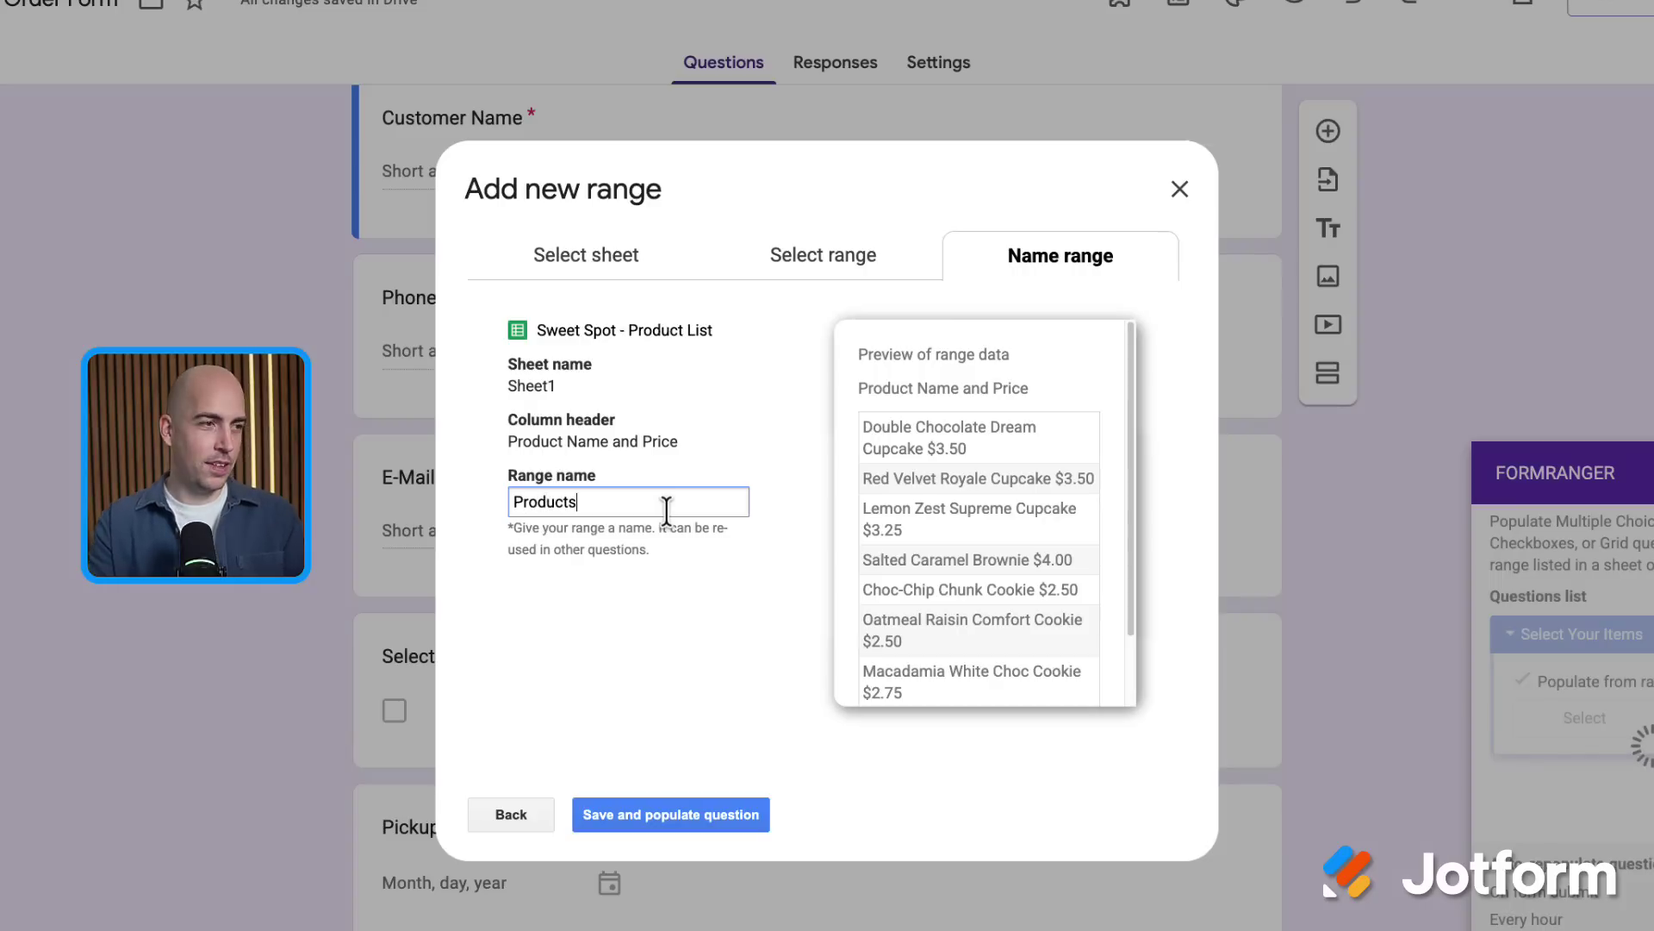
{"action": "left_click", "coordinate": [685, 818]}
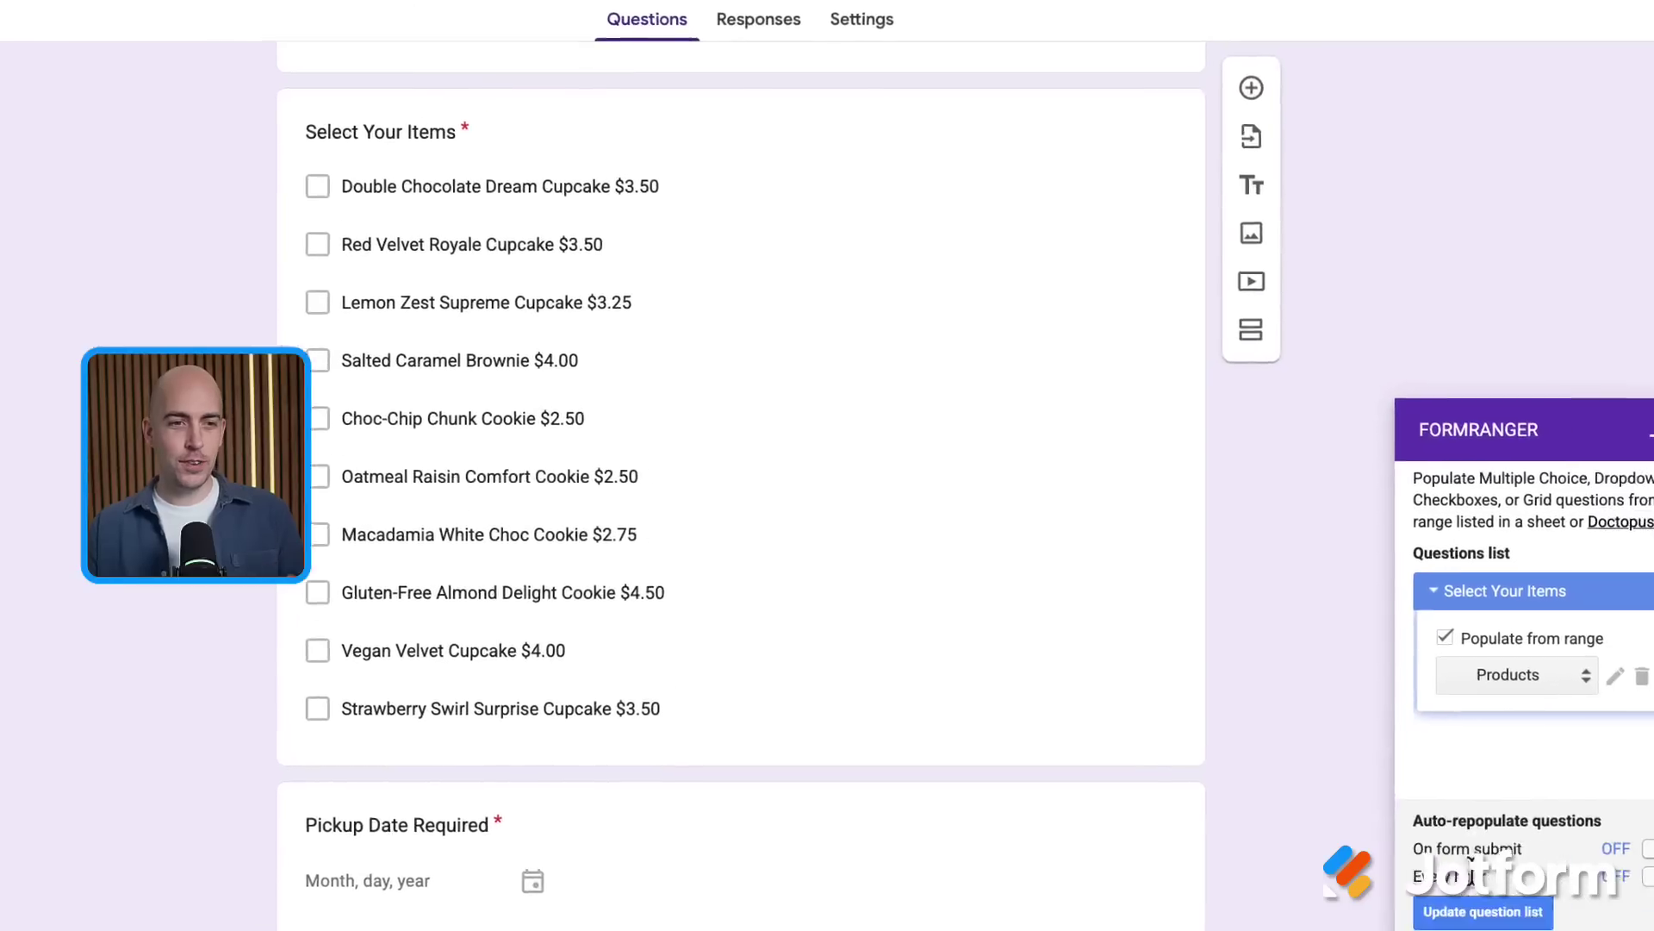
{"action": "left_click", "coordinate": [1373, 843]}
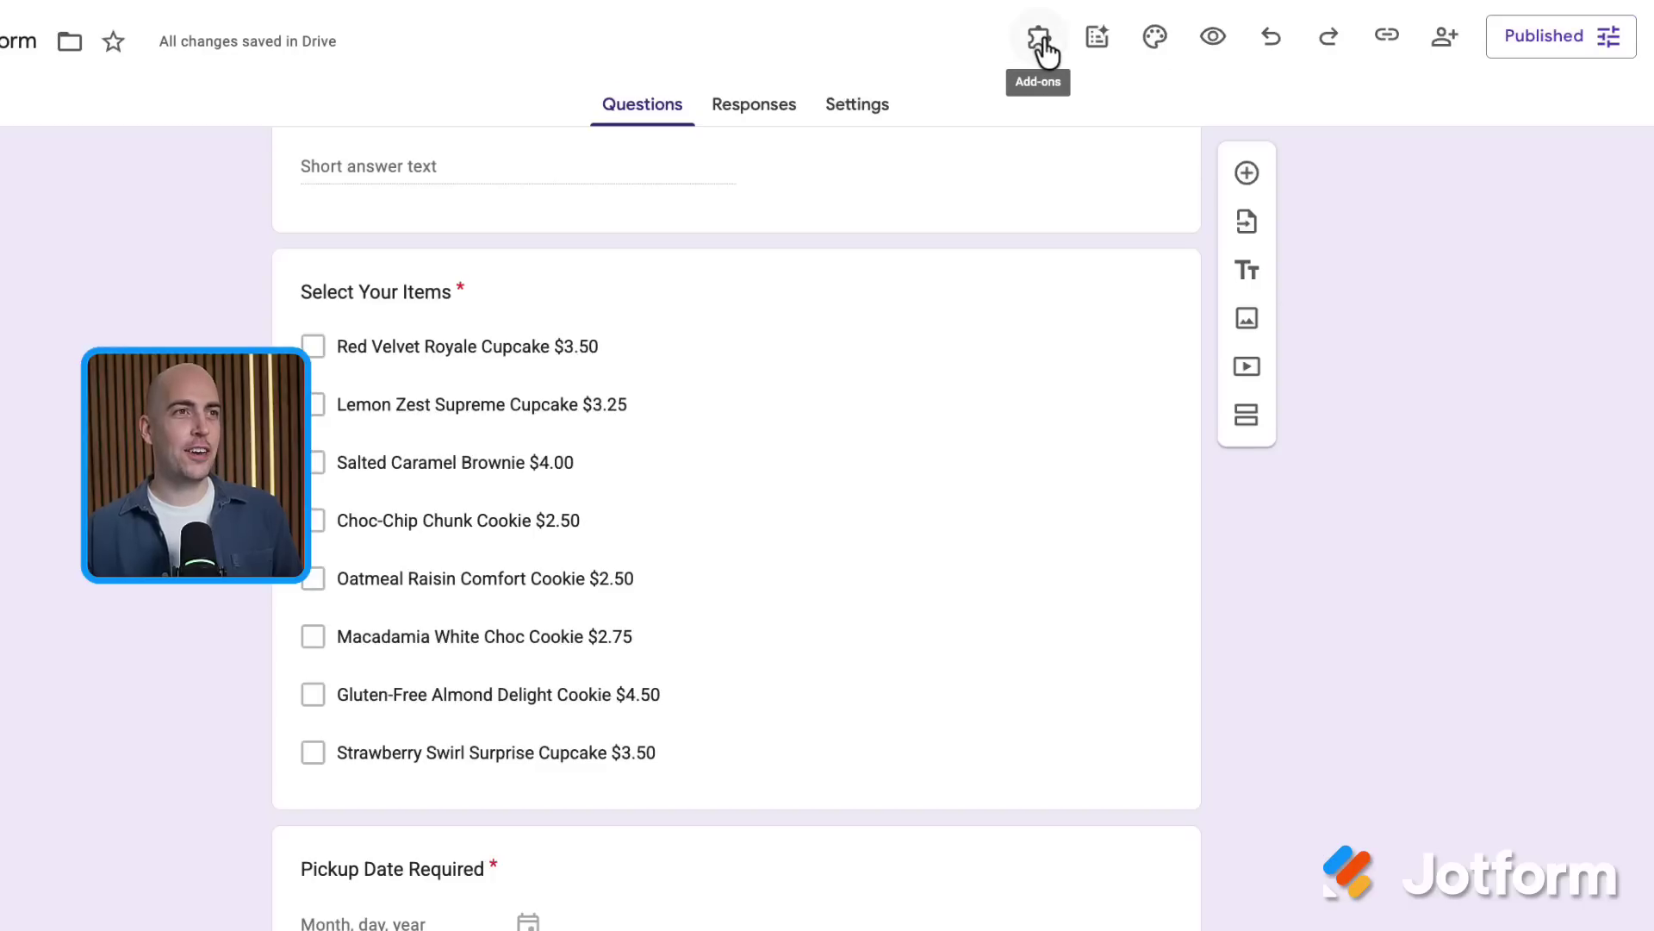
Use Choice Eliminator X to set a number limit of 1 on each Select Your Items choice
{"action": "left_click", "coordinate": [1040, 39]}
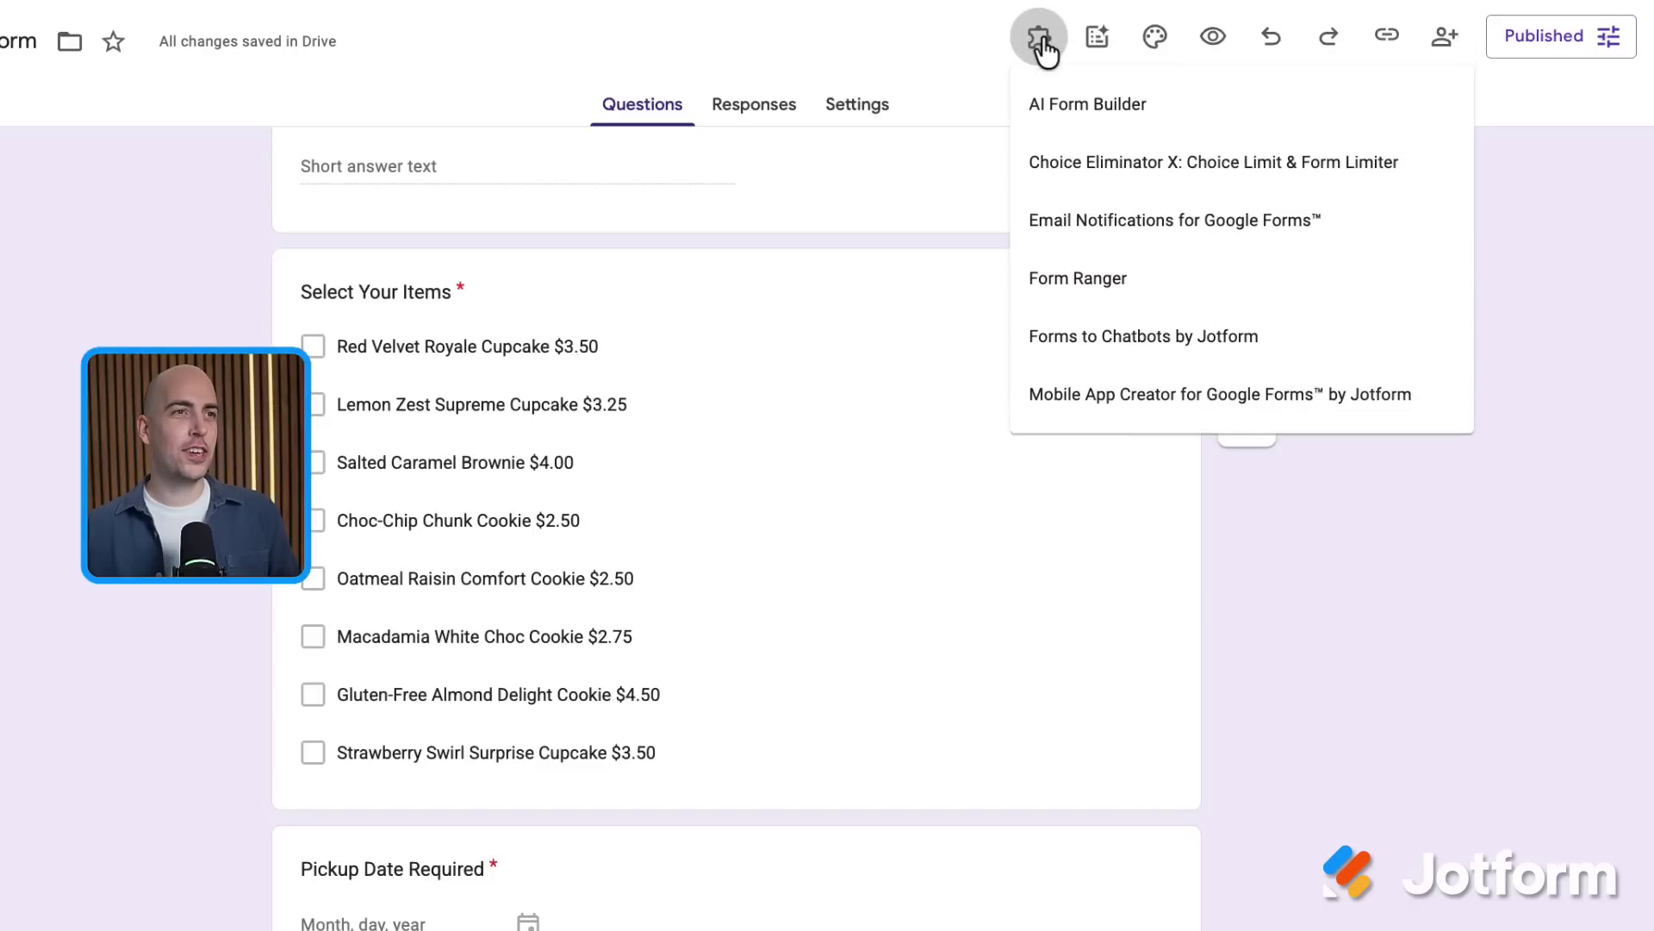
{"action": "left_click", "coordinate": [1065, 172]}
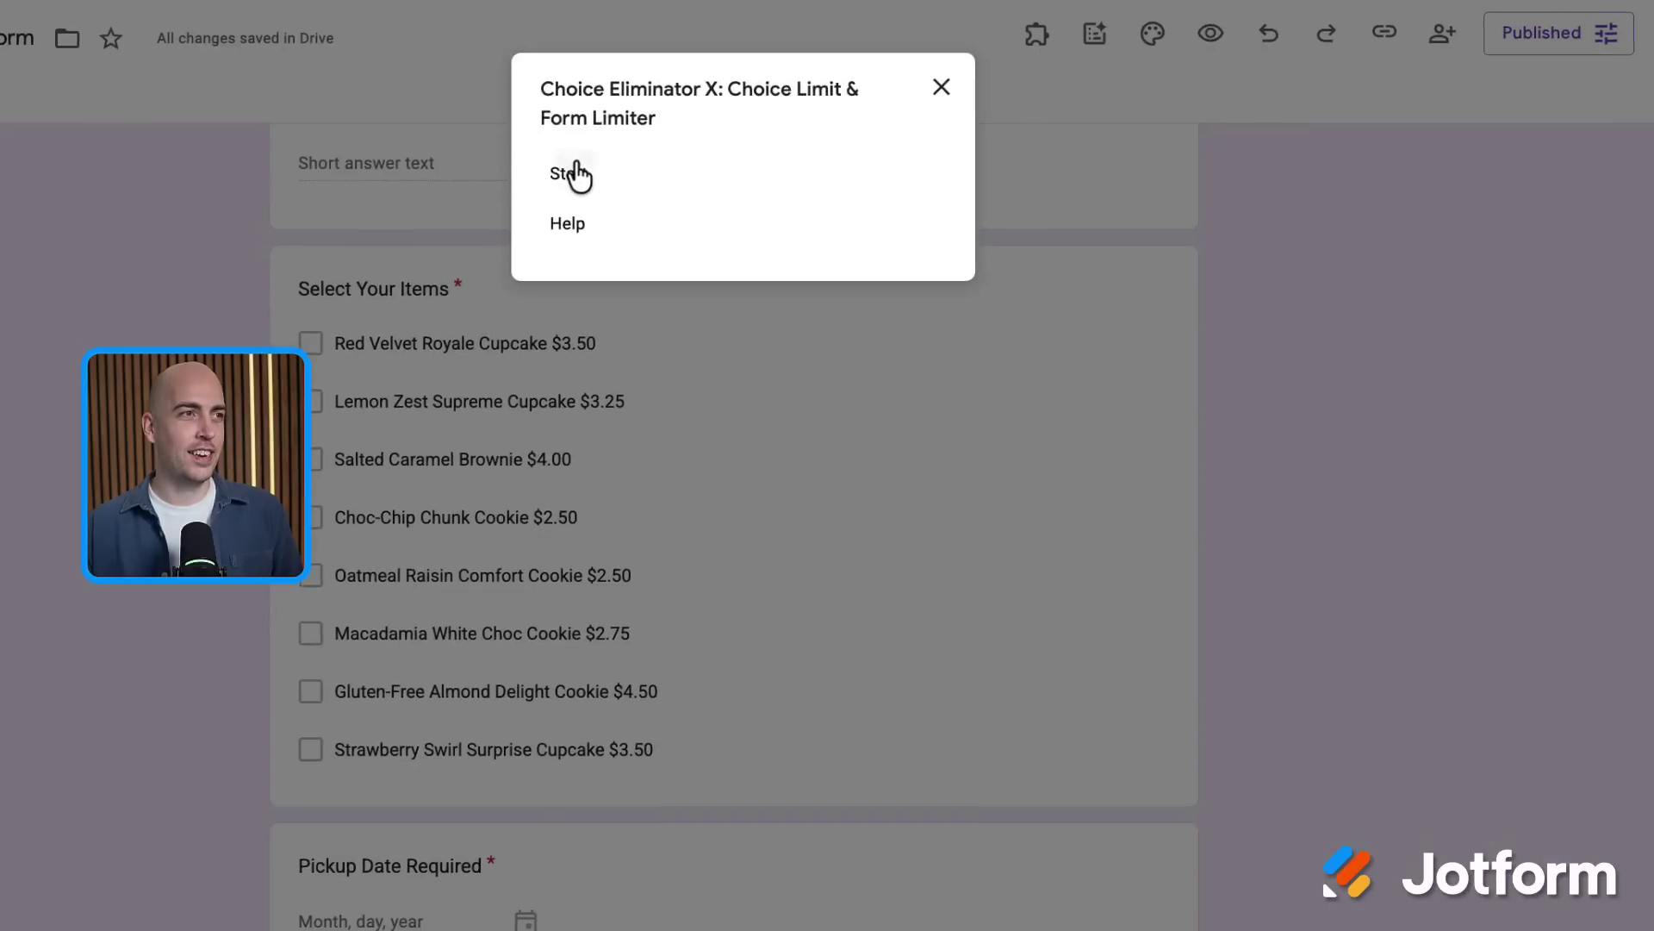
{"action": "left_click", "coordinate": [575, 176]}
{"action": "scroll", "coordinate": [1477, 667], "scroll_direction": "down", "scroll_amount": 5}
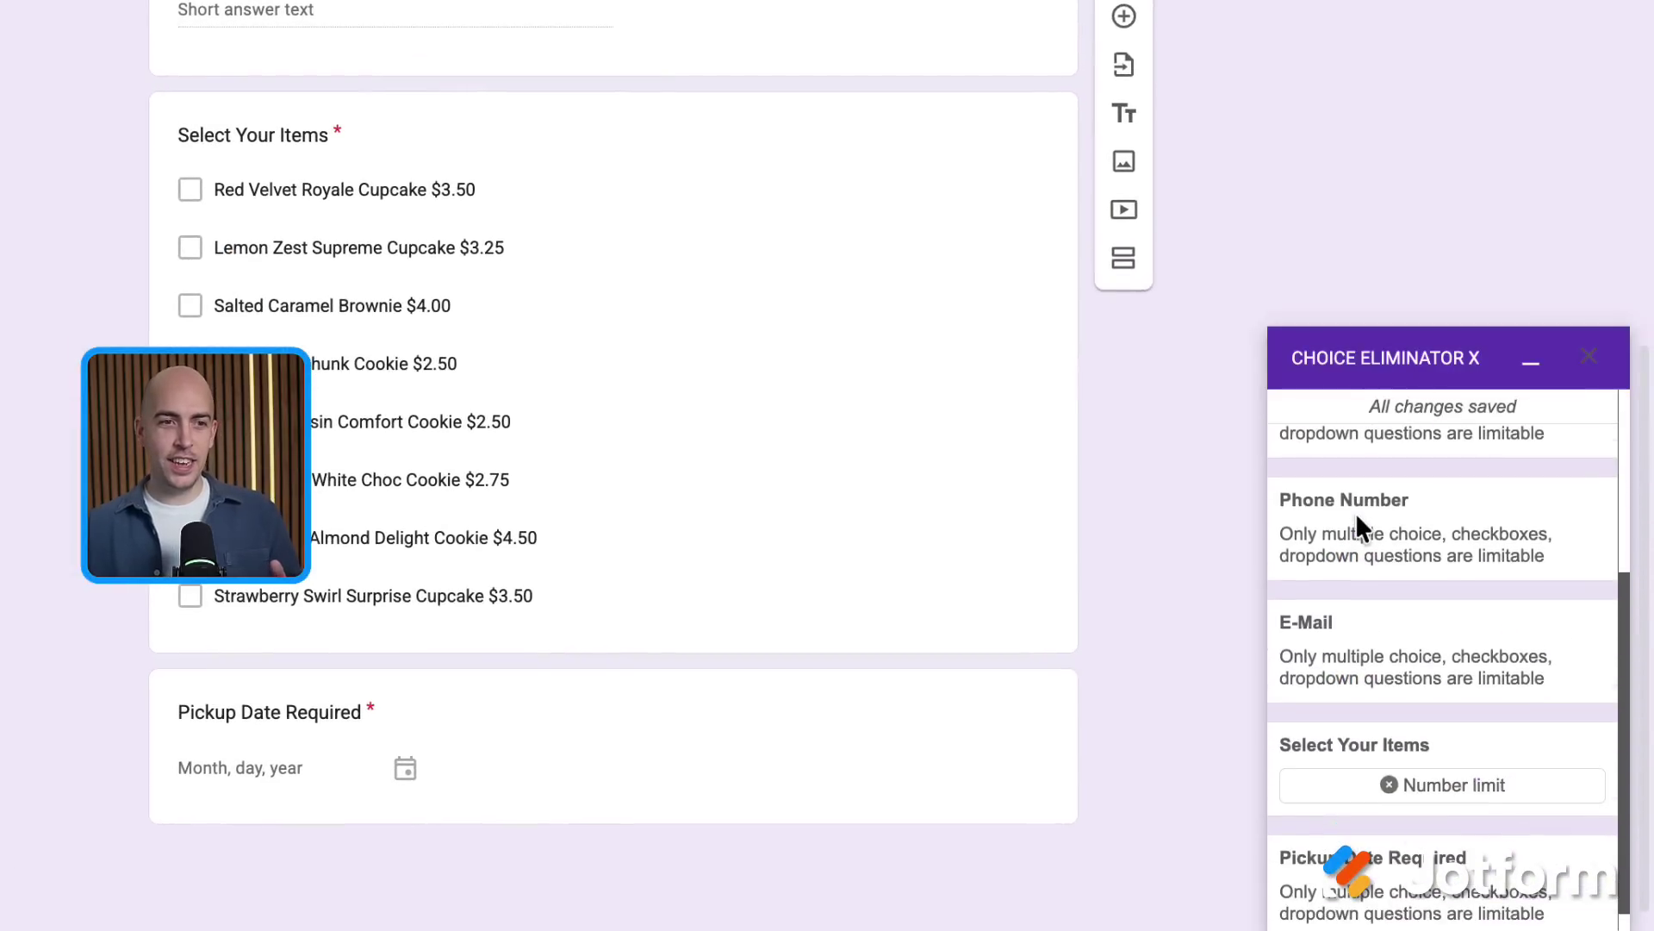
{"action": "scroll", "coordinate": [1356, 514], "scroll_direction": "down", "scroll_amount": 1}
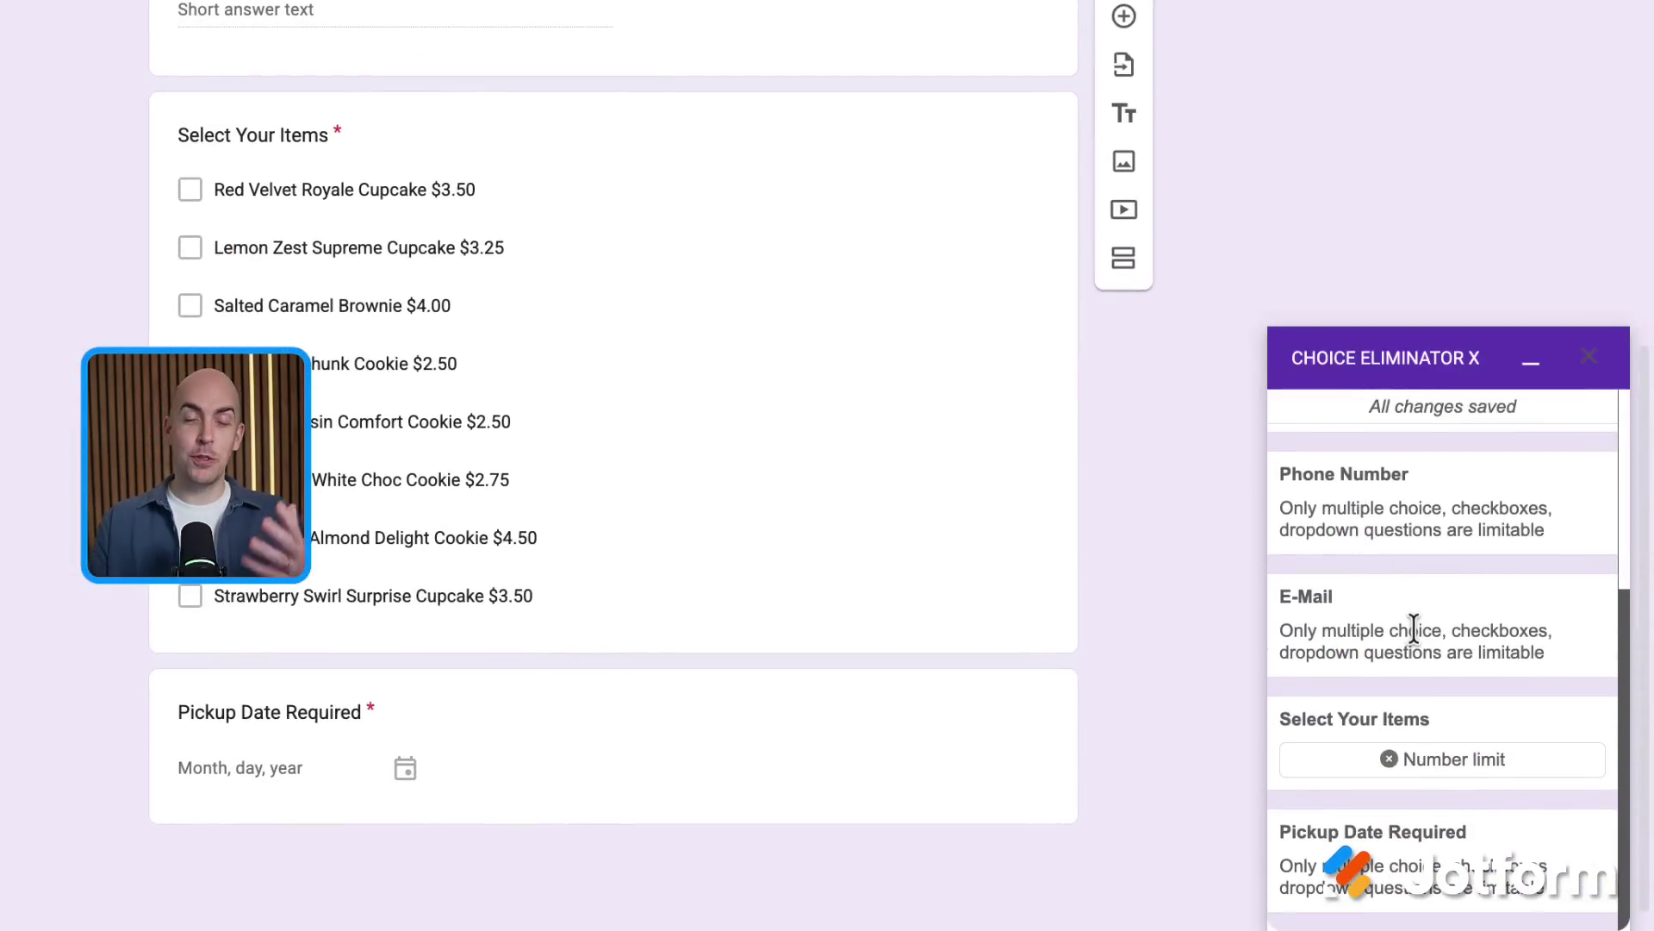
{"action": "left_click", "coordinate": [1465, 783]}
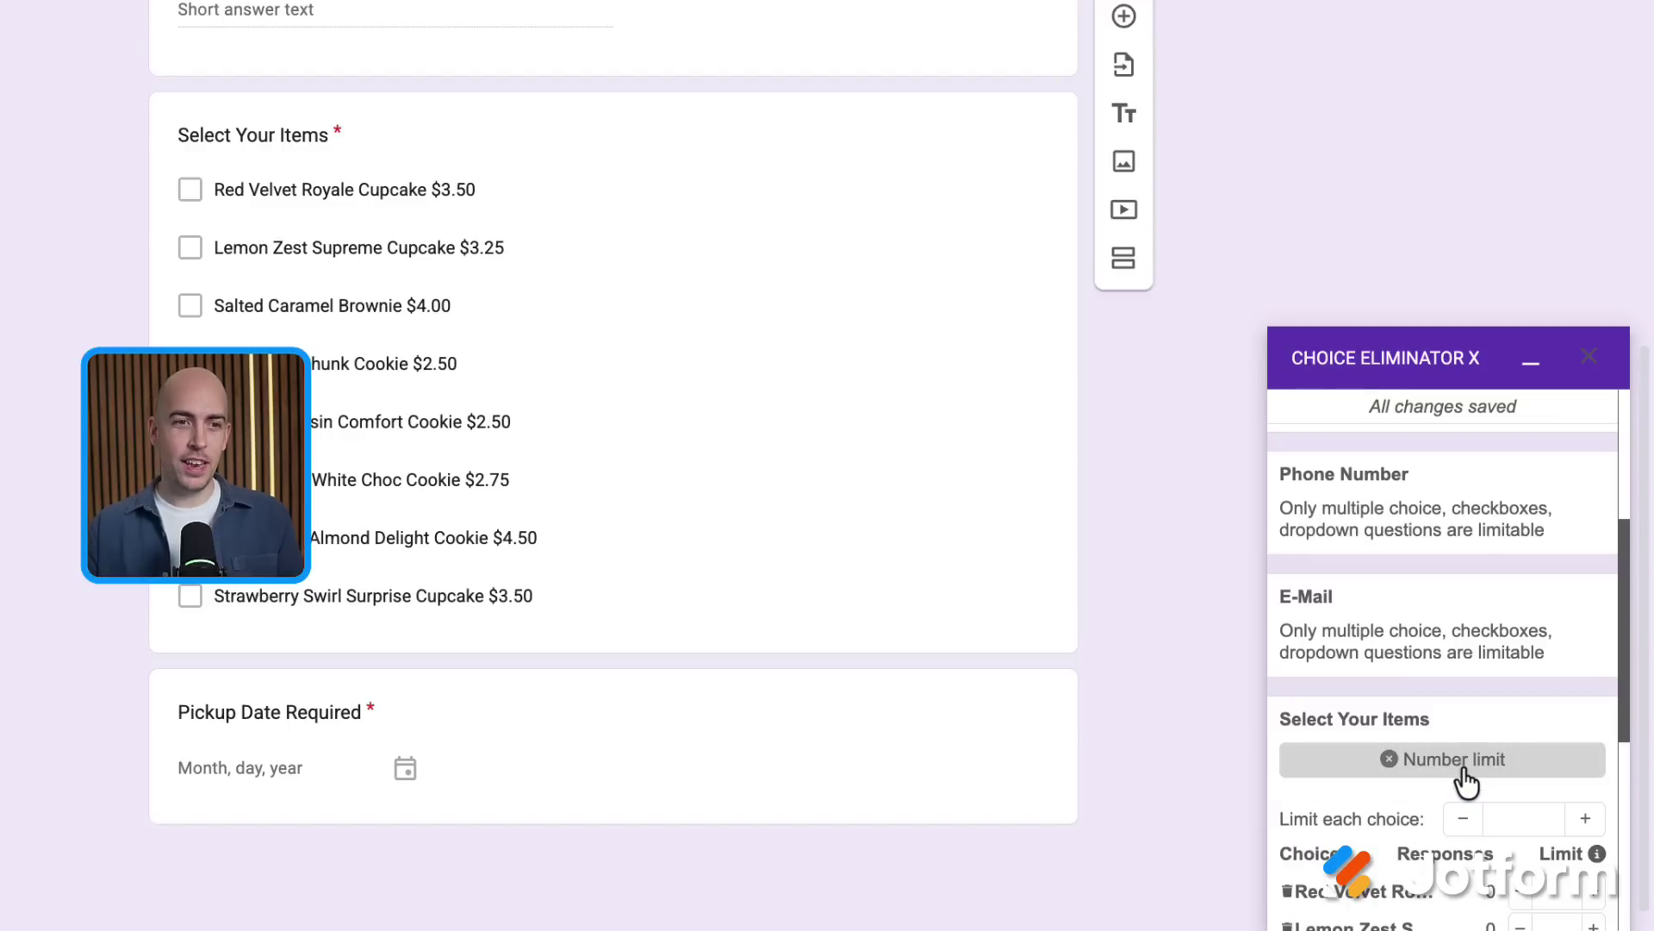
{"action": "scroll", "coordinate": [1466, 780], "scroll_direction": "down", "scroll_amount": 5}
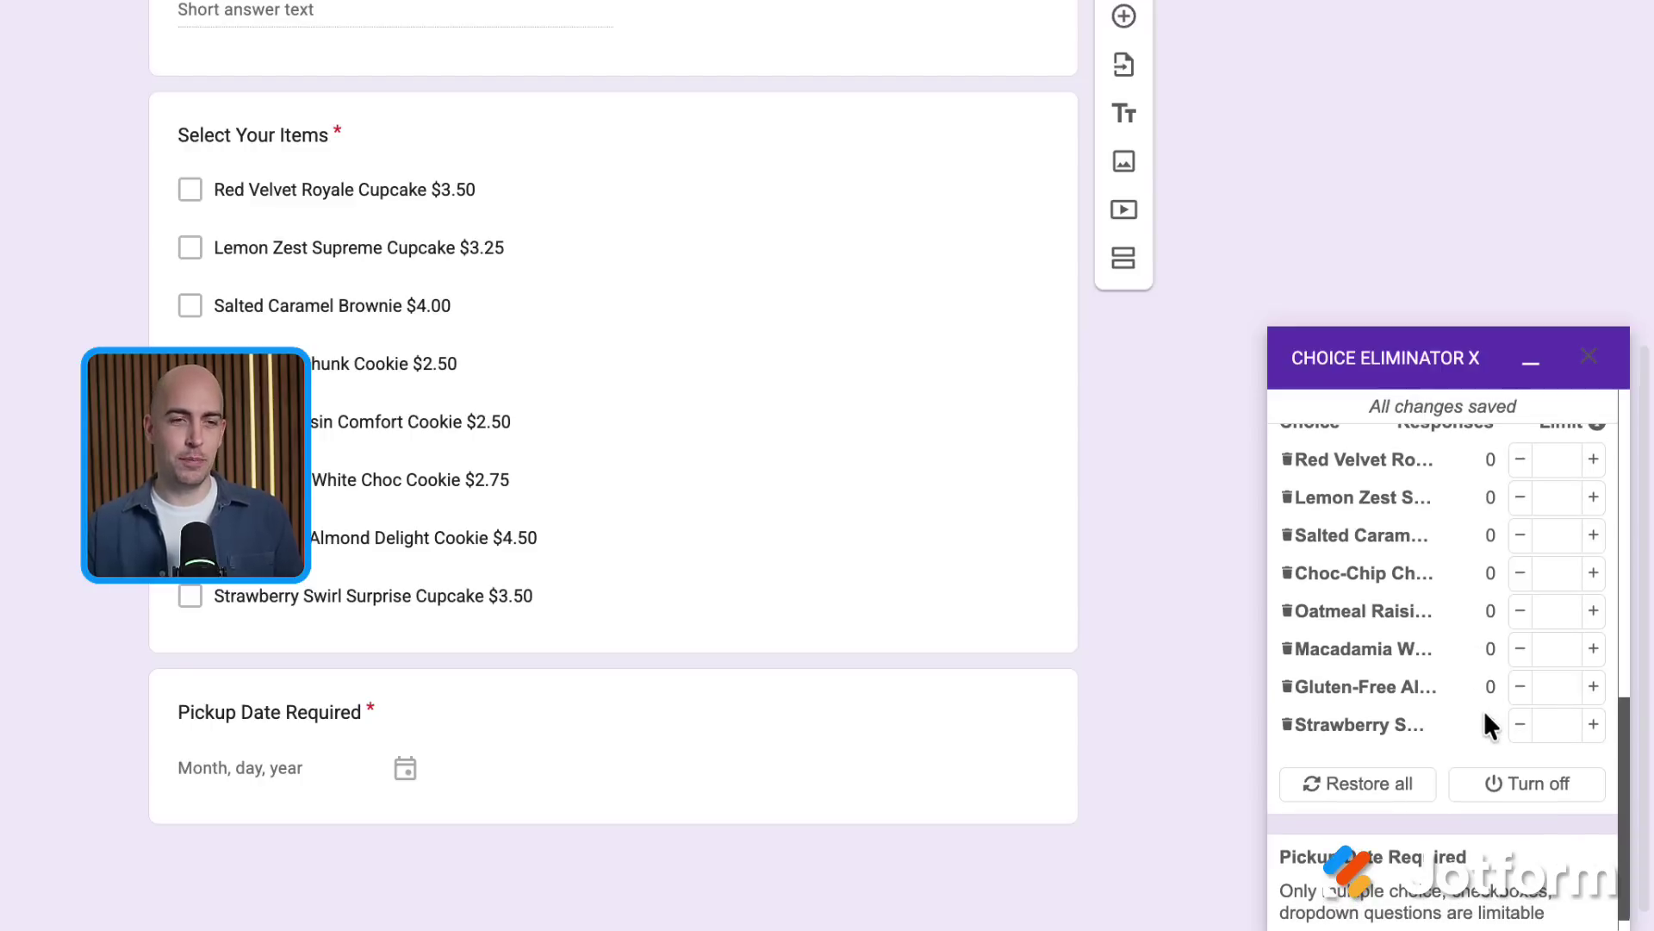
{"action": "scroll", "coordinate": [1484, 710], "scroll_direction": "up", "scroll_amount": 1}
{"action": "left_click", "coordinate": [1584, 451]}
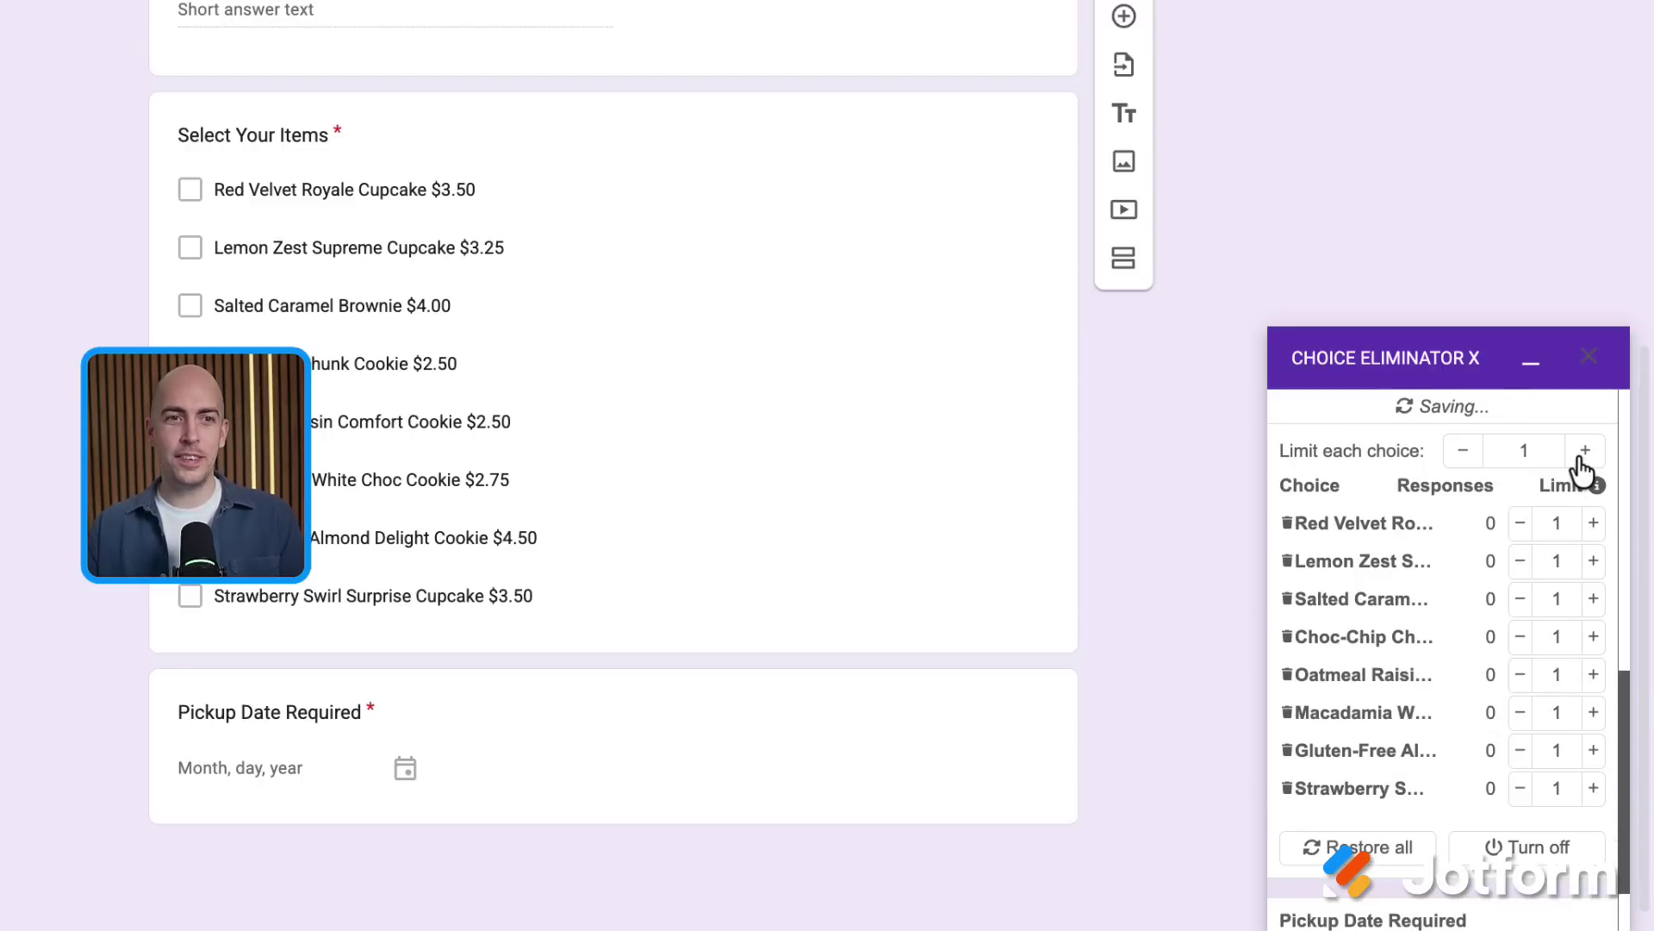
{"action": "scroll", "coordinate": [1500, 542], "scroll_direction": "down", "scroll_amount": 1}
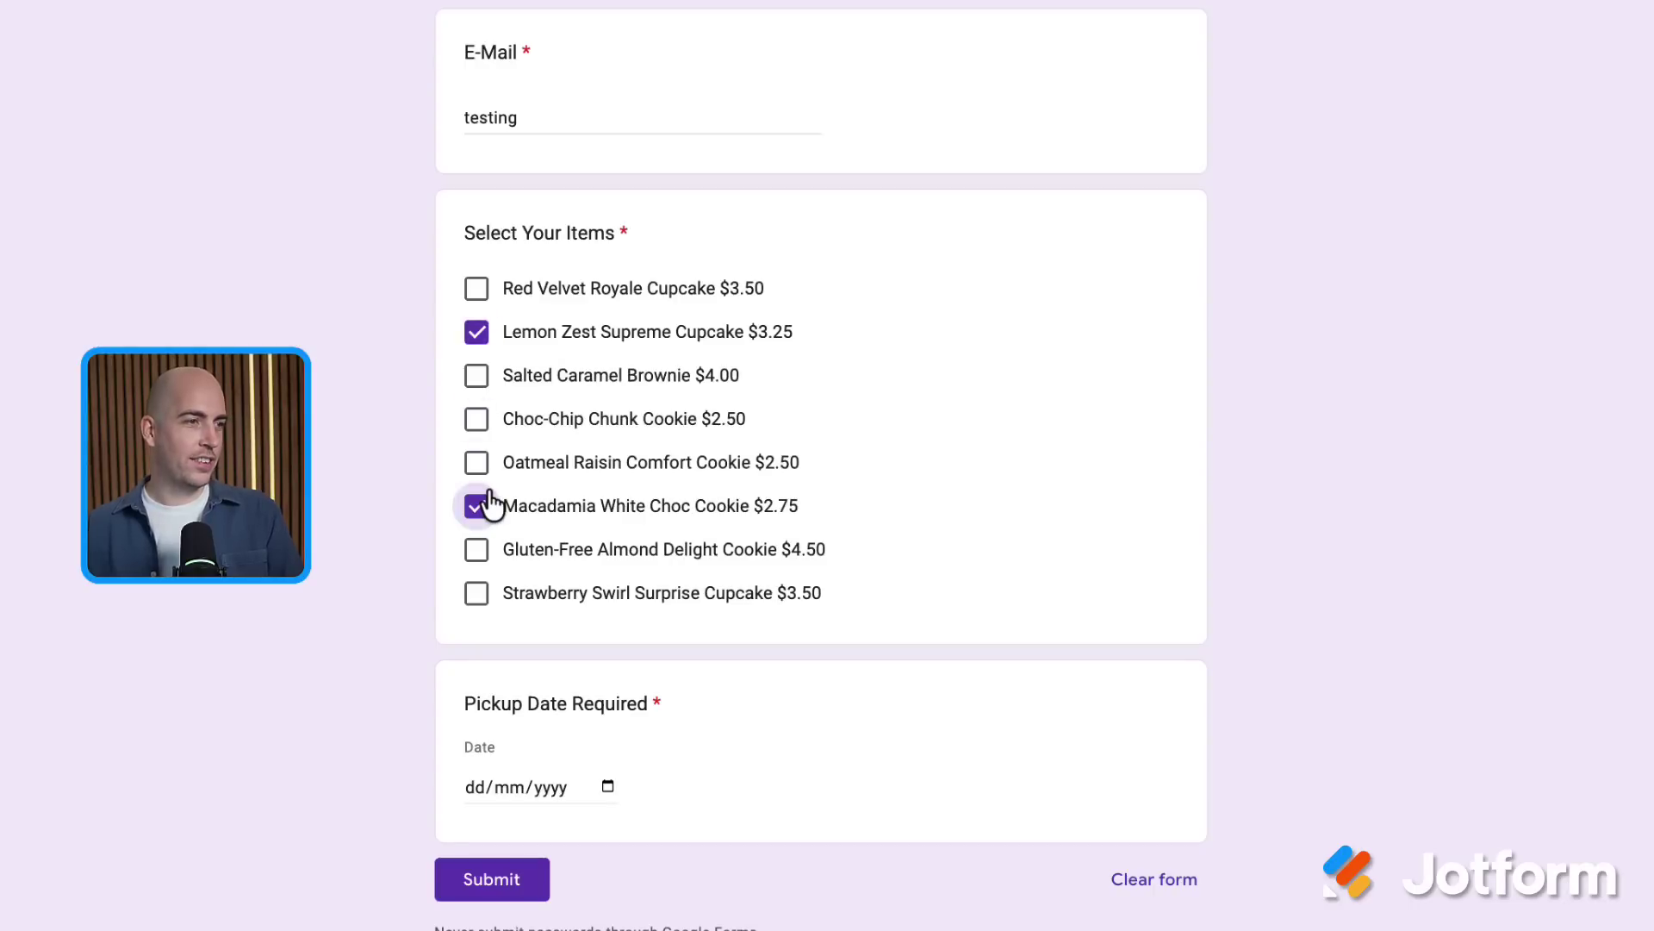
Submit the test order with a 25/12/2025 pickup date, then load a fresh blank form
{"action": "left_click", "coordinate": [609, 789]}
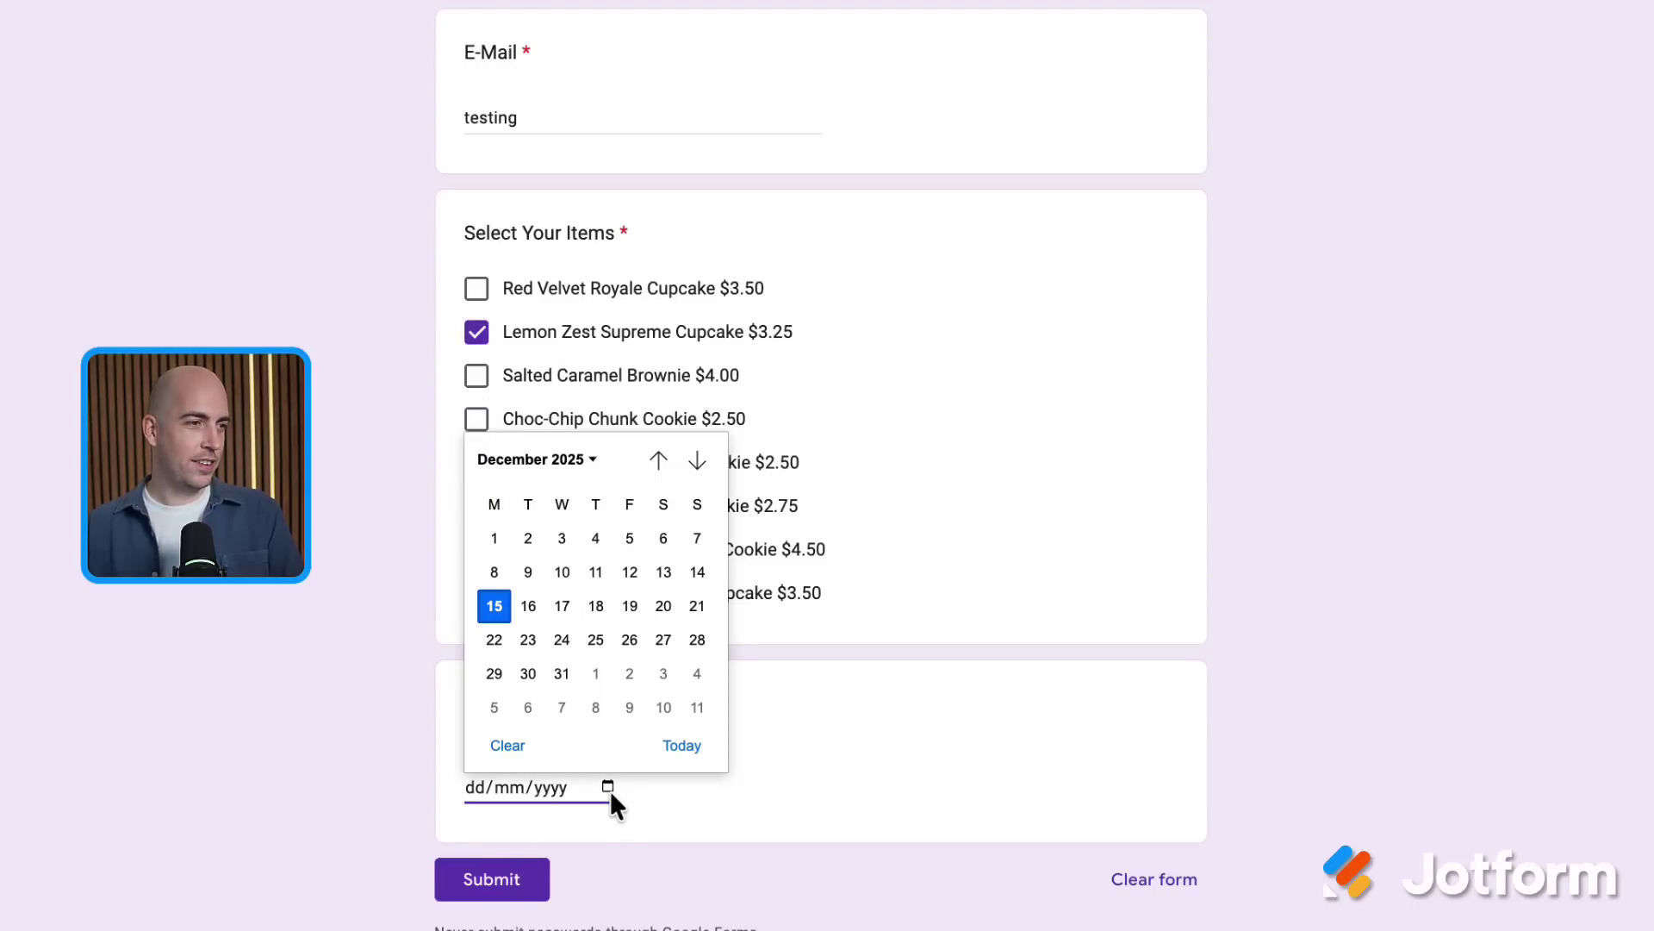
{"action": "left_click", "coordinate": [601, 638]}
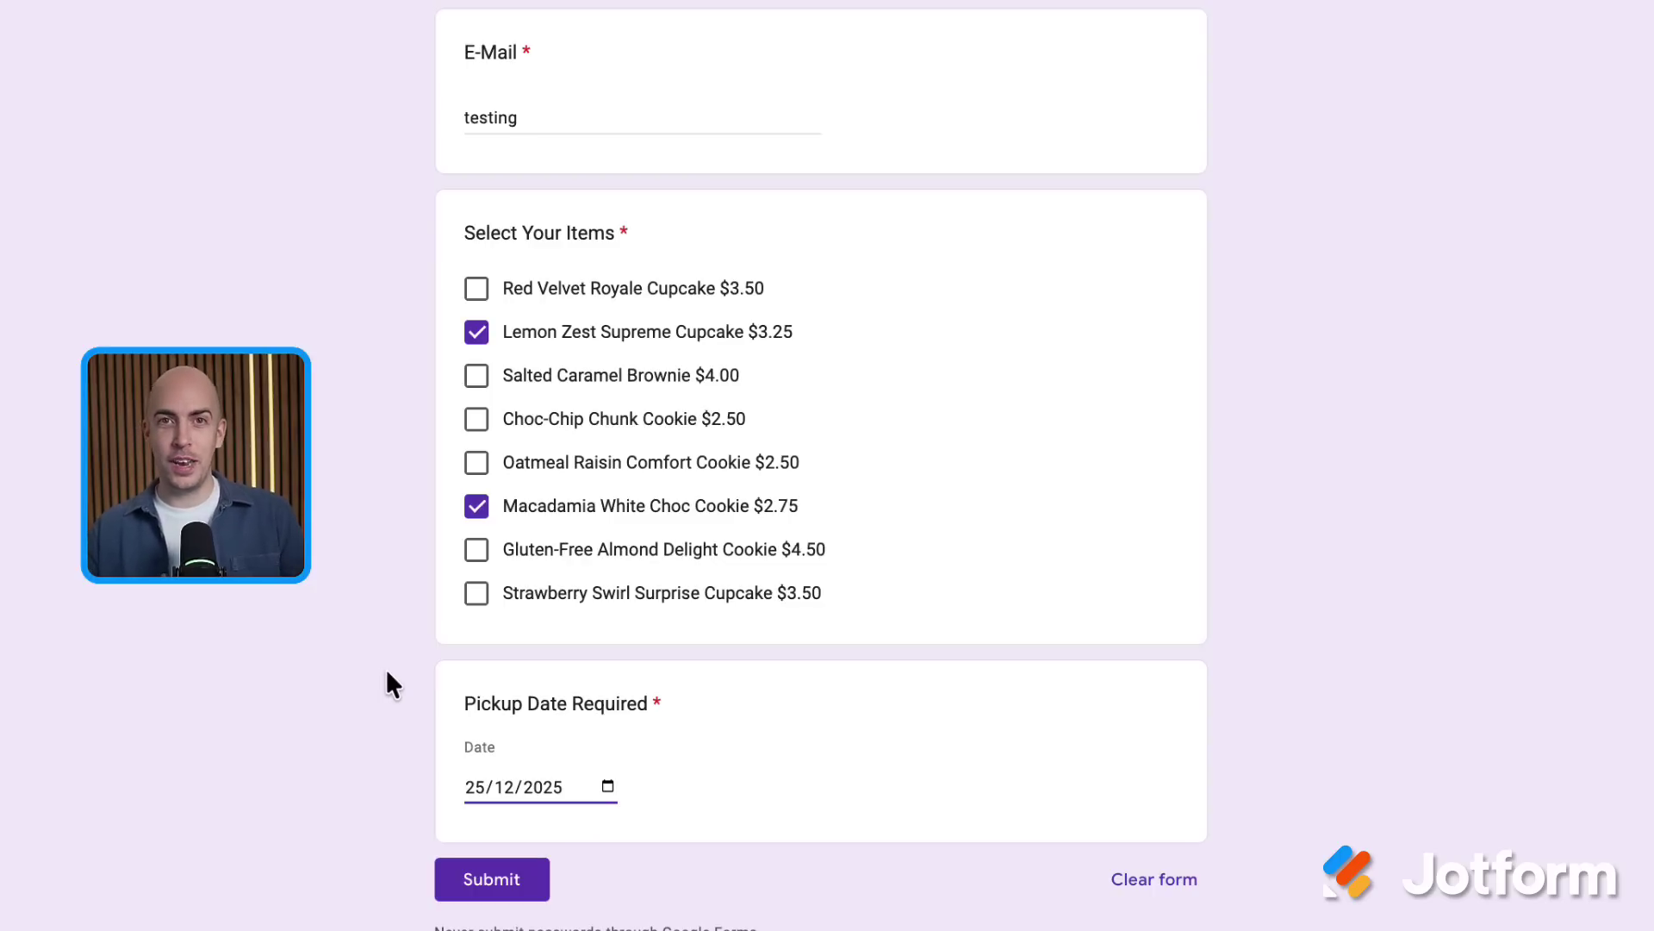
{"action": "left_click", "coordinate": [479, 888]}
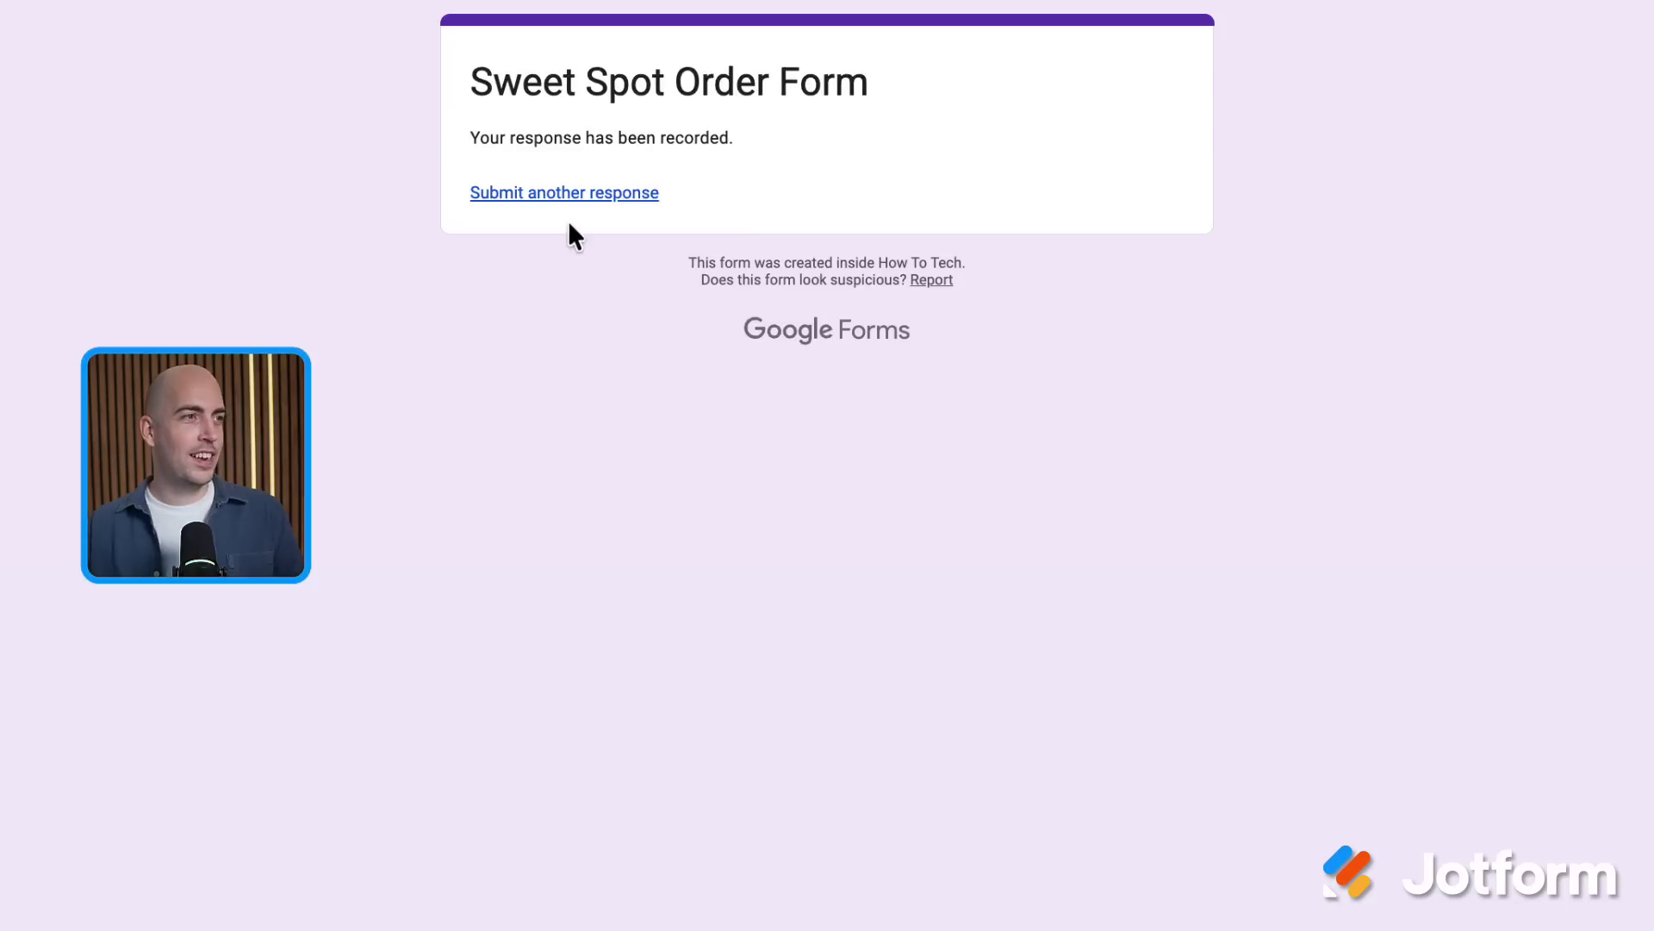
{"action": "left_click", "coordinate": [593, 200]}
{"action": "scroll", "coordinate": [384, 398], "scroll_direction": "down", "scroll_amount": 4}
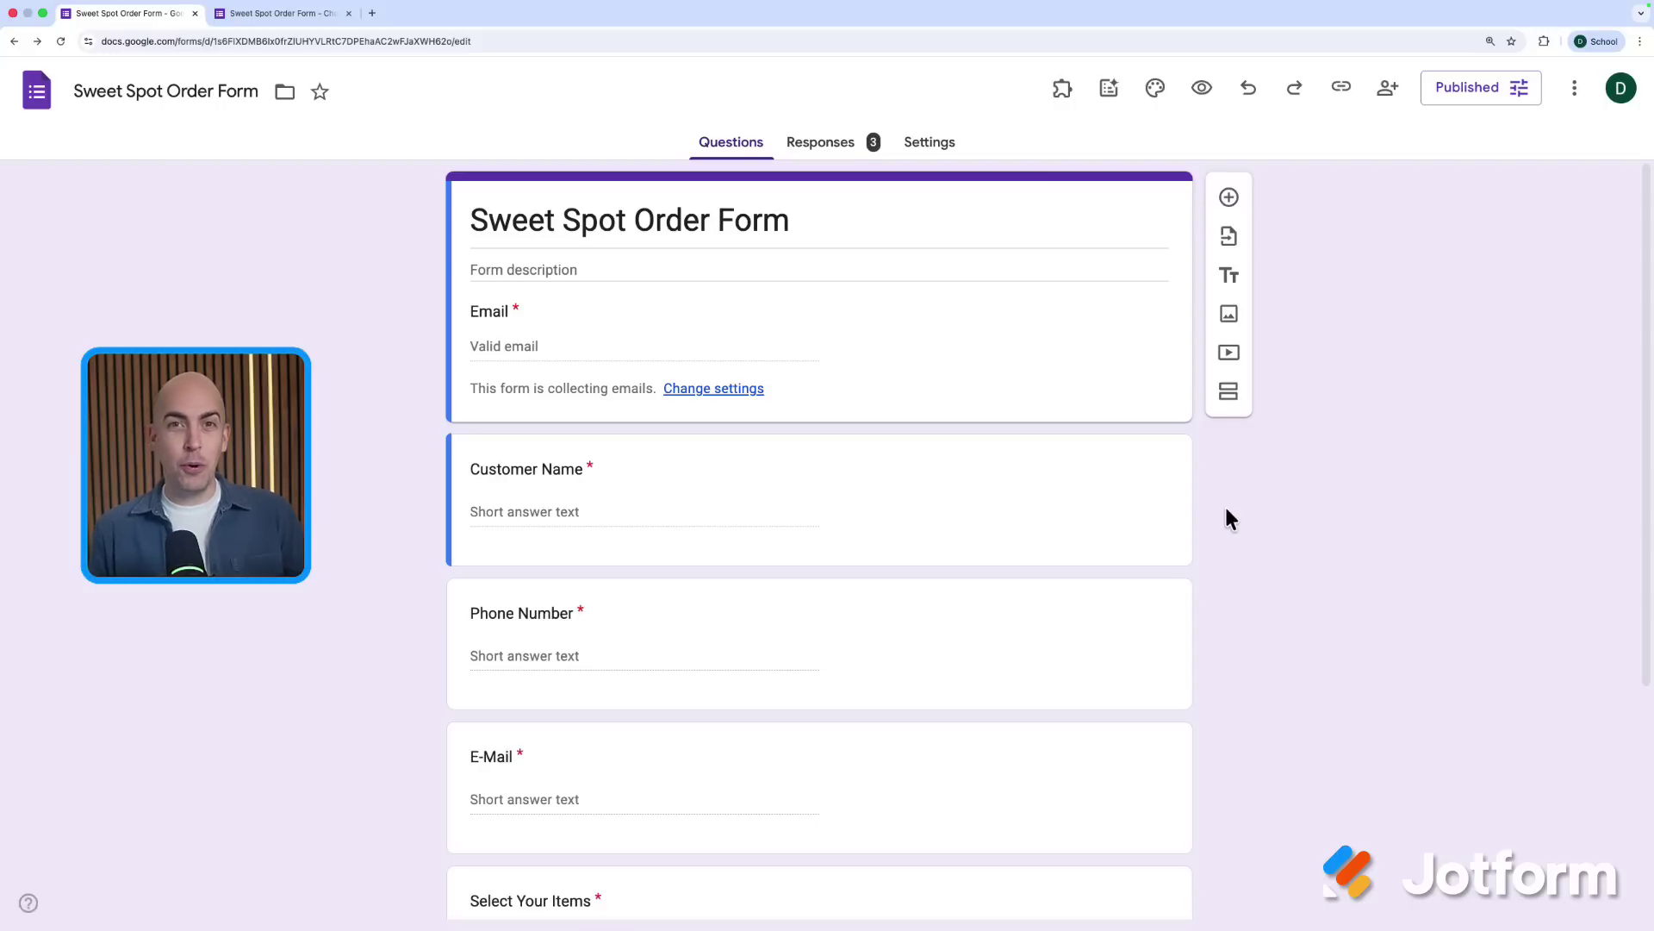
Open the Payable Forms payment settings sidebar beside the order form
{"action": "left_click", "coordinate": [1063, 88]}
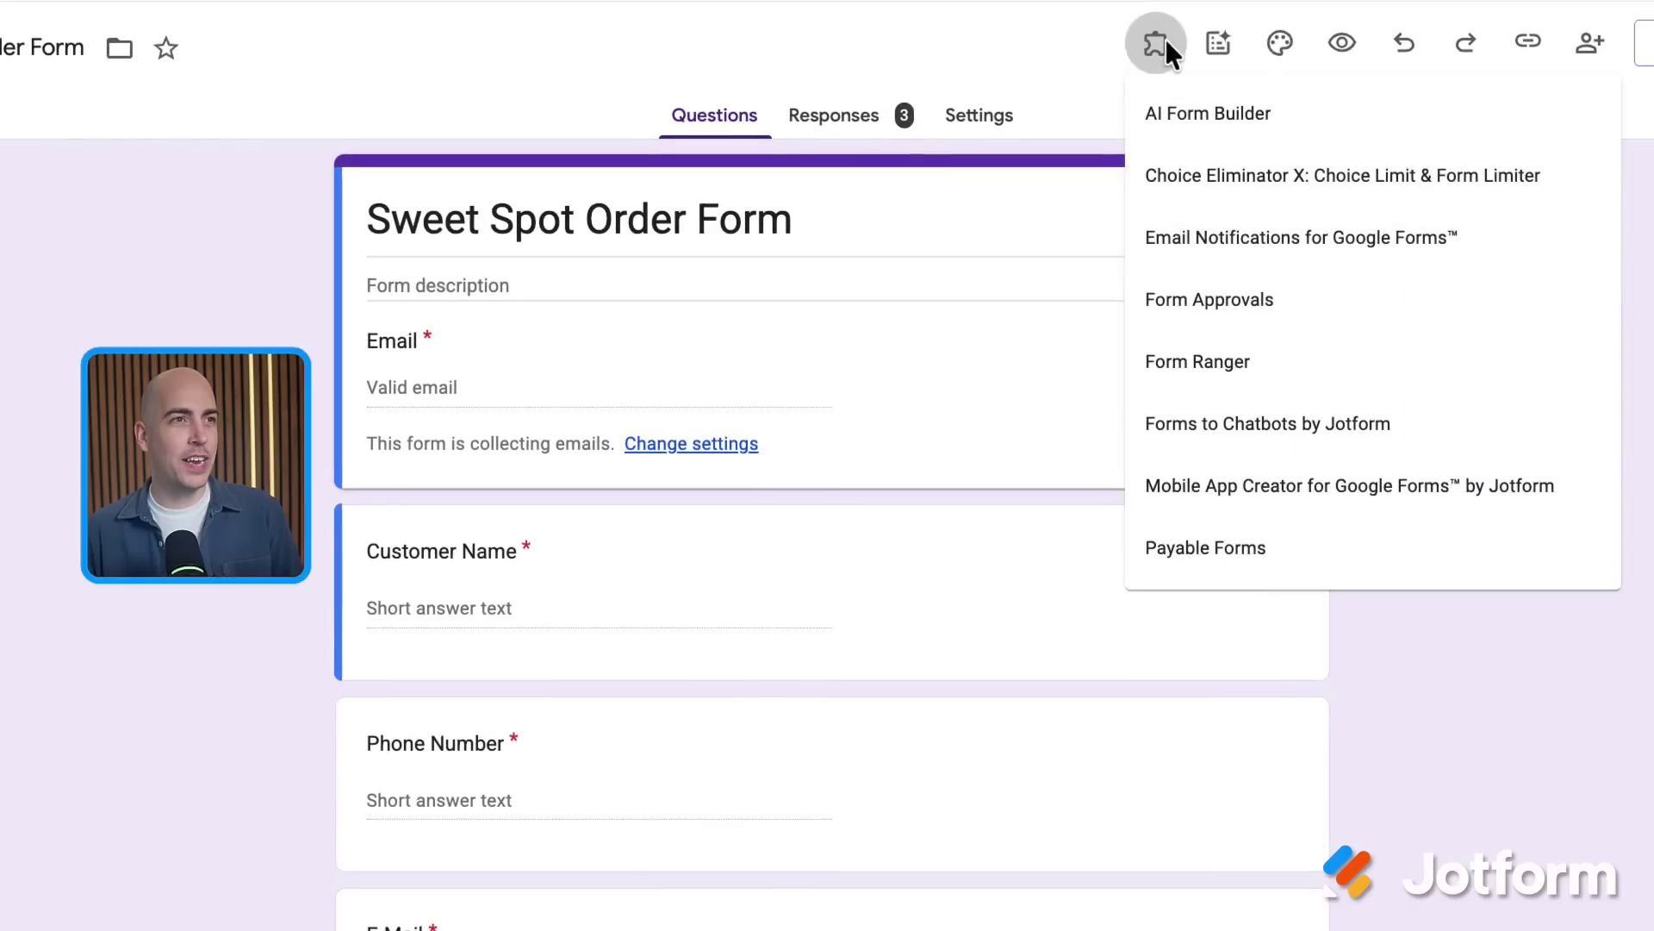
{"action": "left_click", "coordinate": [1224, 556]}
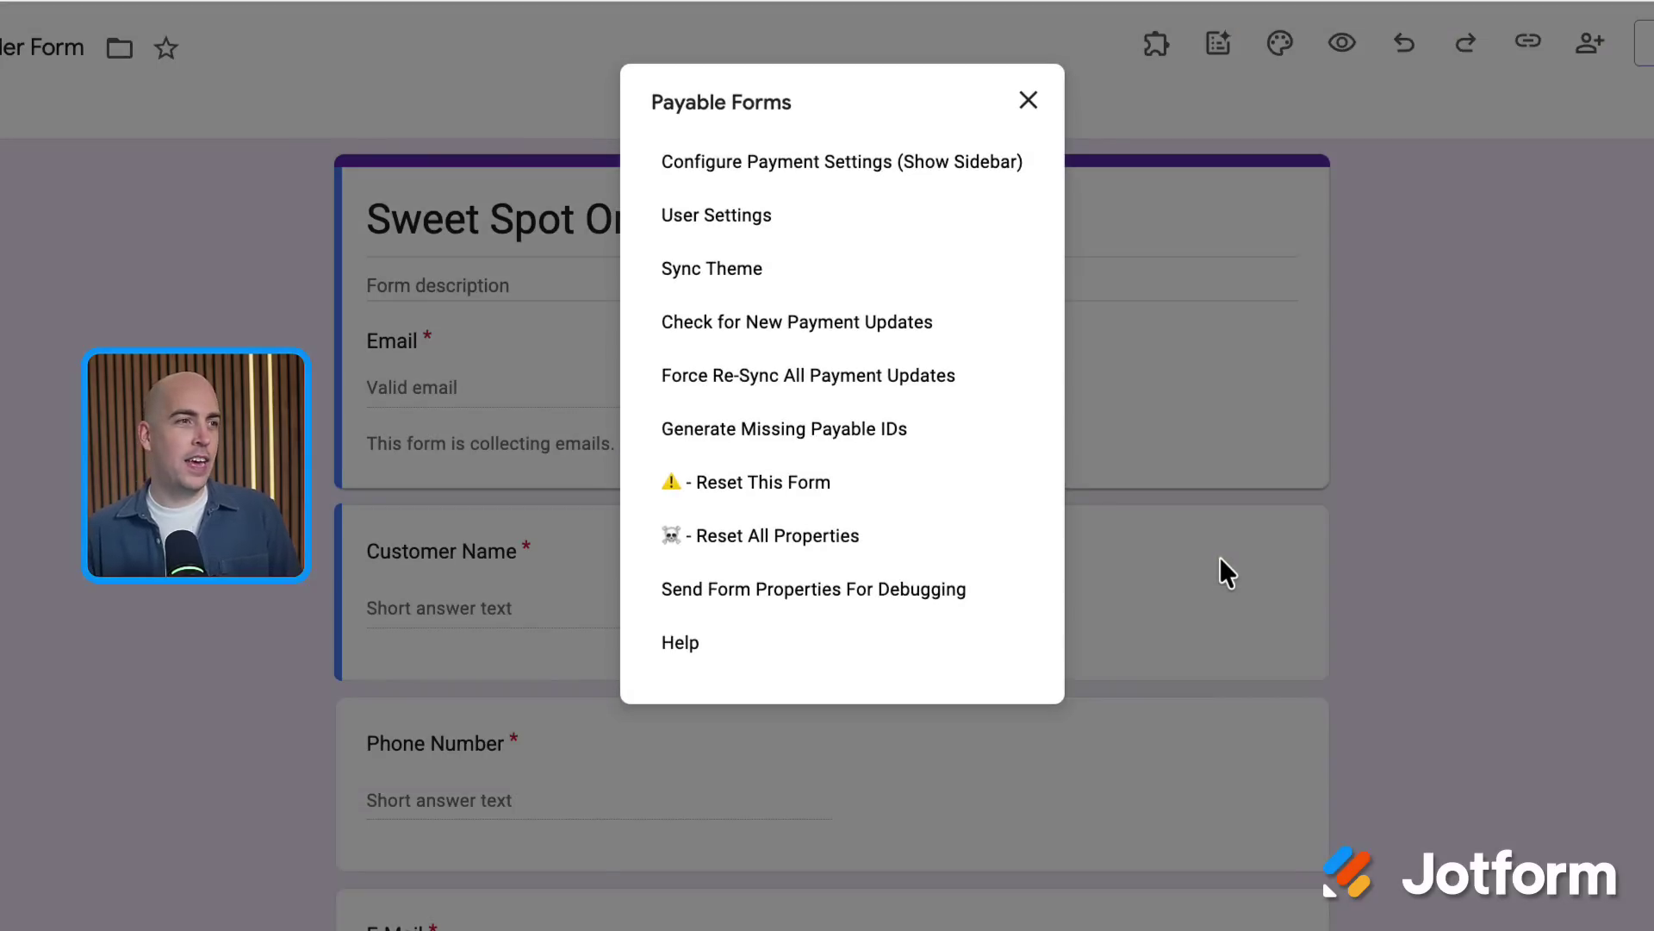
{"action": "left_click", "coordinate": [900, 162]}
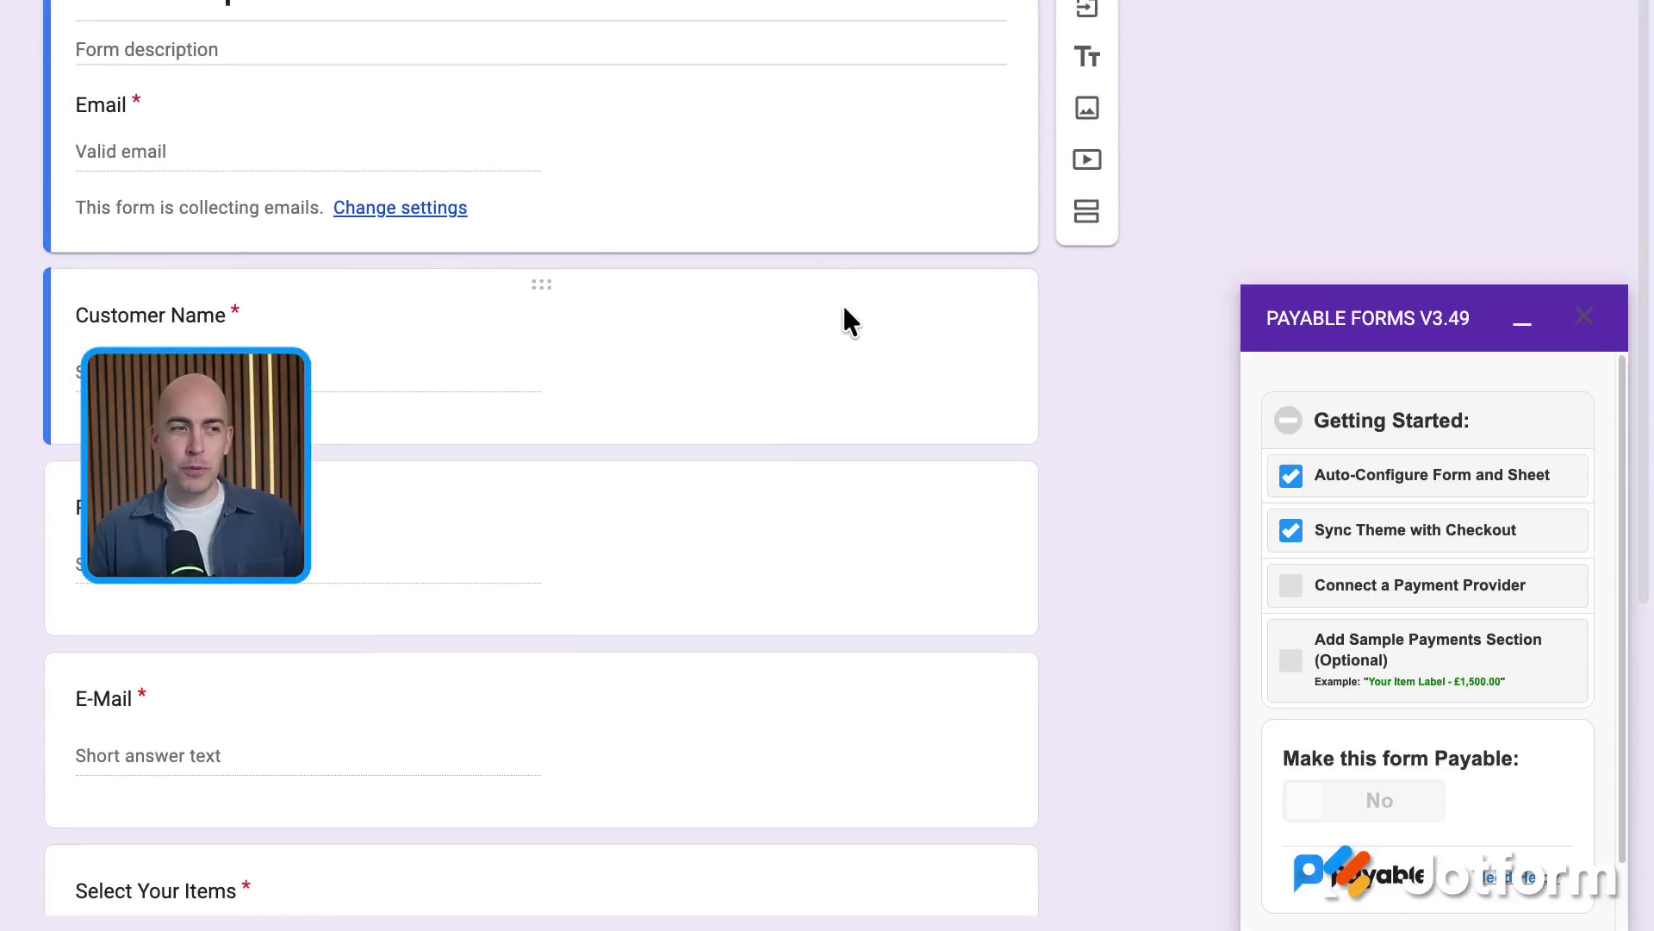
{"action": "scroll", "coordinate": [844, 310], "scroll_direction": "down", "scroll_amount": 5}
Edit the Select Your Items option price text, then review the test-mode checkout page
{"action": "left_click", "coordinate": [796, 527]}
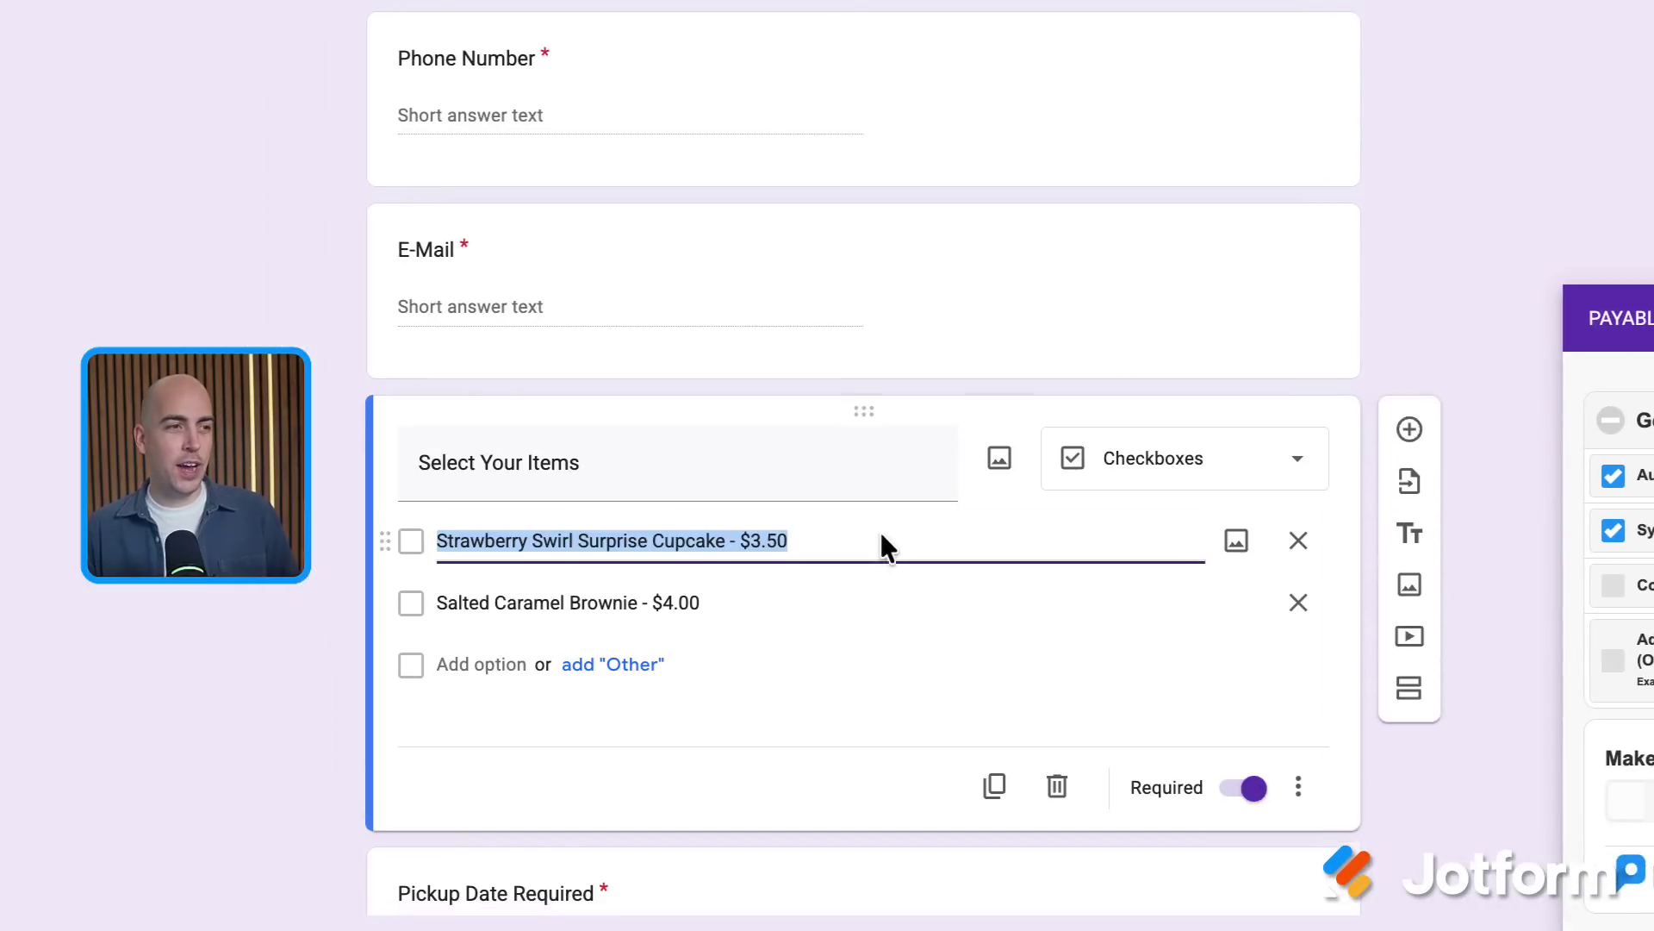
{"action": "scroll", "coordinate": [883, 538], "scroll_direction": "down", "scroll_amount": 2}
{"action": "left_click", "coordinate": [727, 405]}
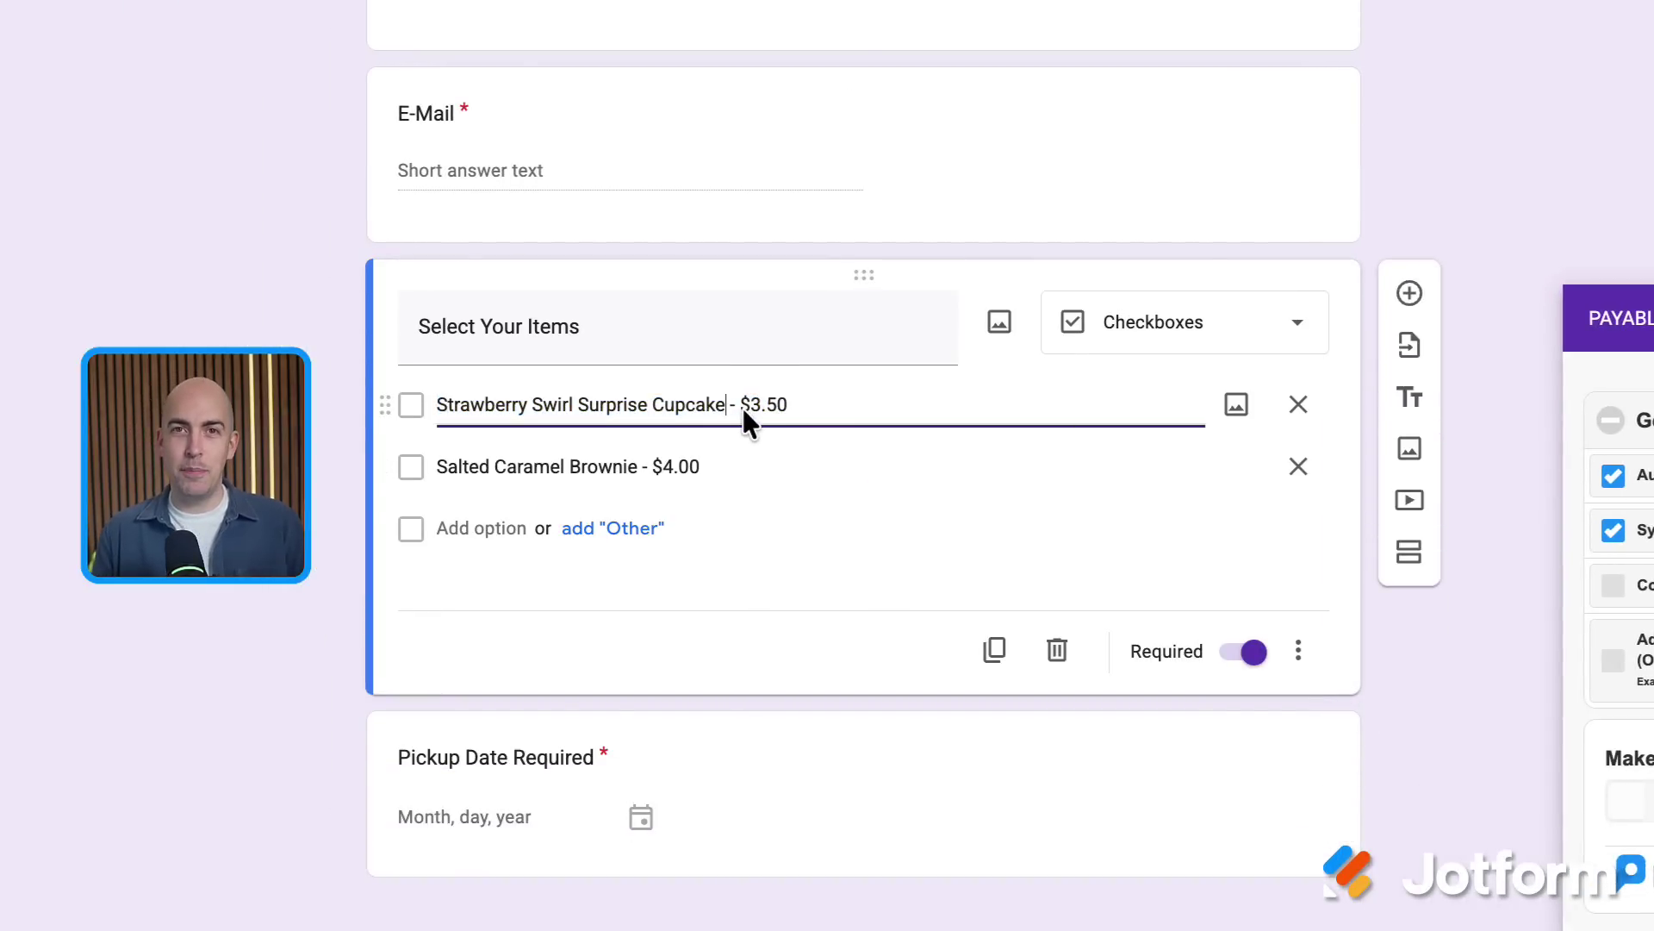
{"action": "left_click", "coordinate": [1564, 495]}
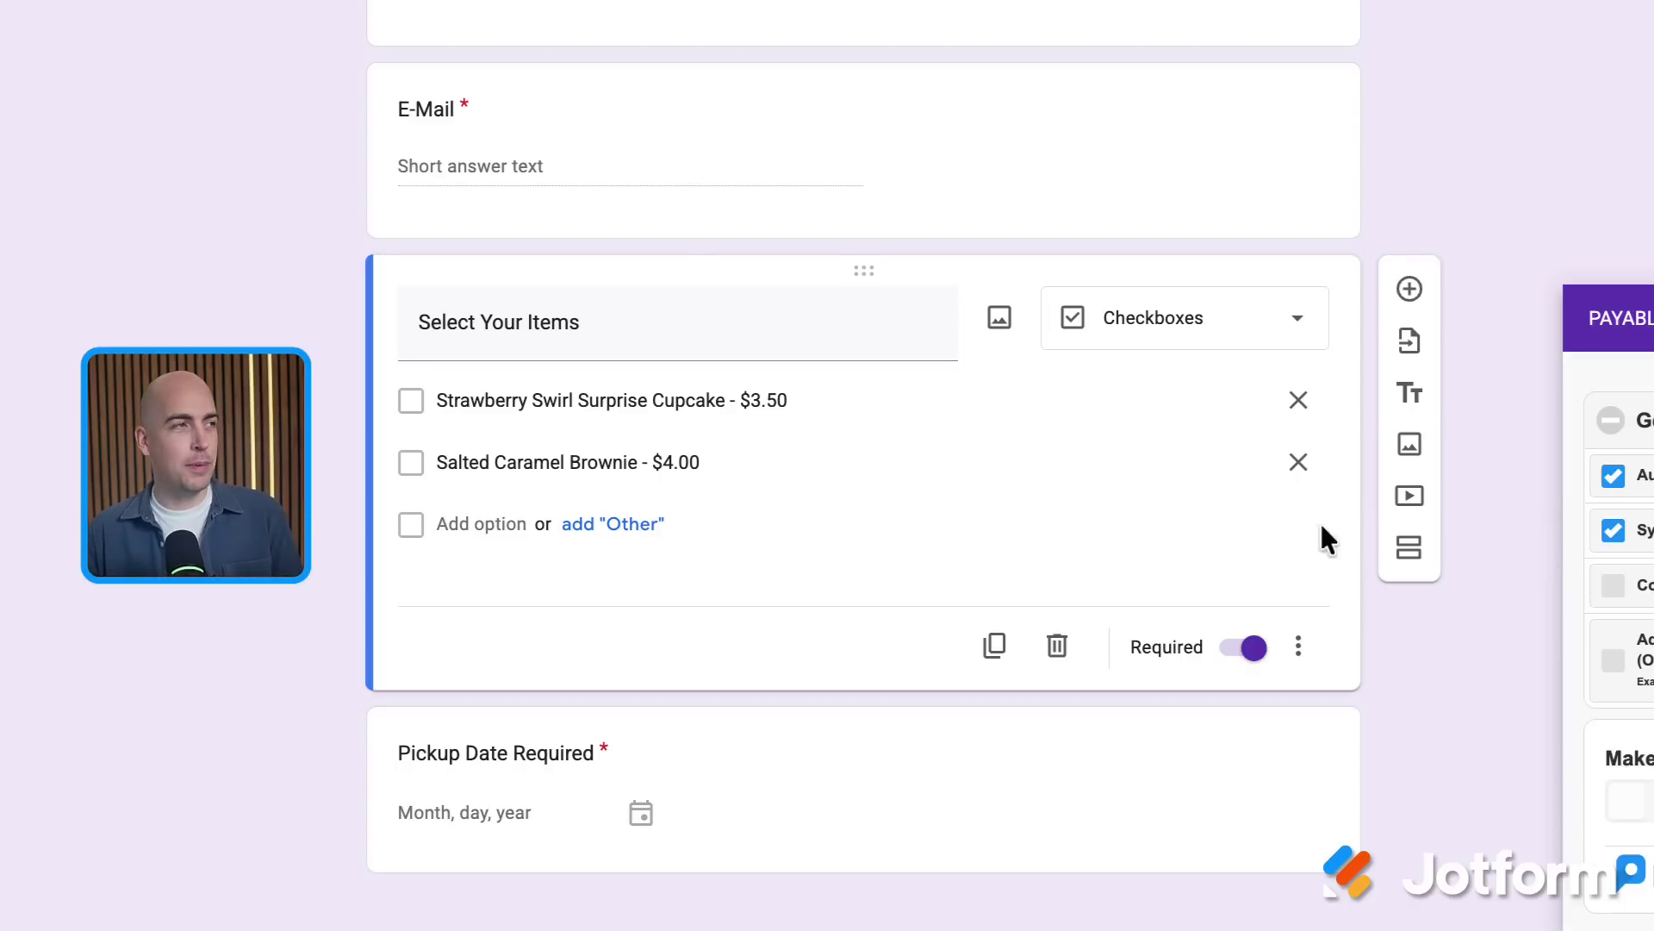
{"action": "left_click", "coordinate": [287, 19]}
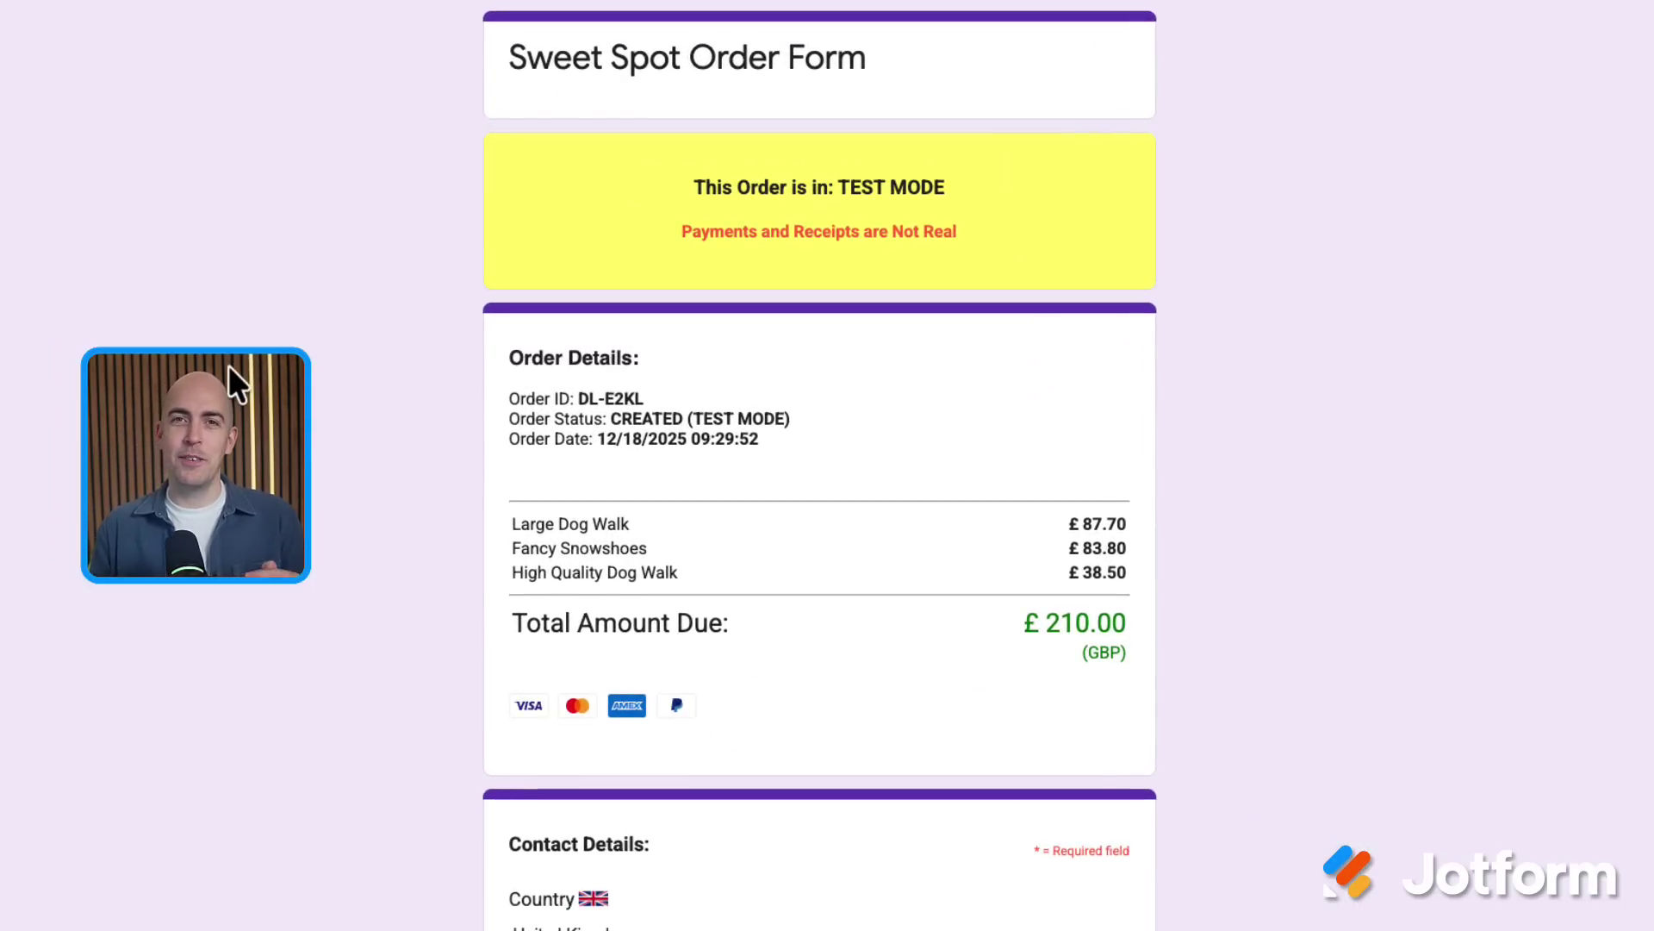
{"action": "scroll", "coordinate": [320, 550], "scroll_direction": "down", "scroll_amount": 5}
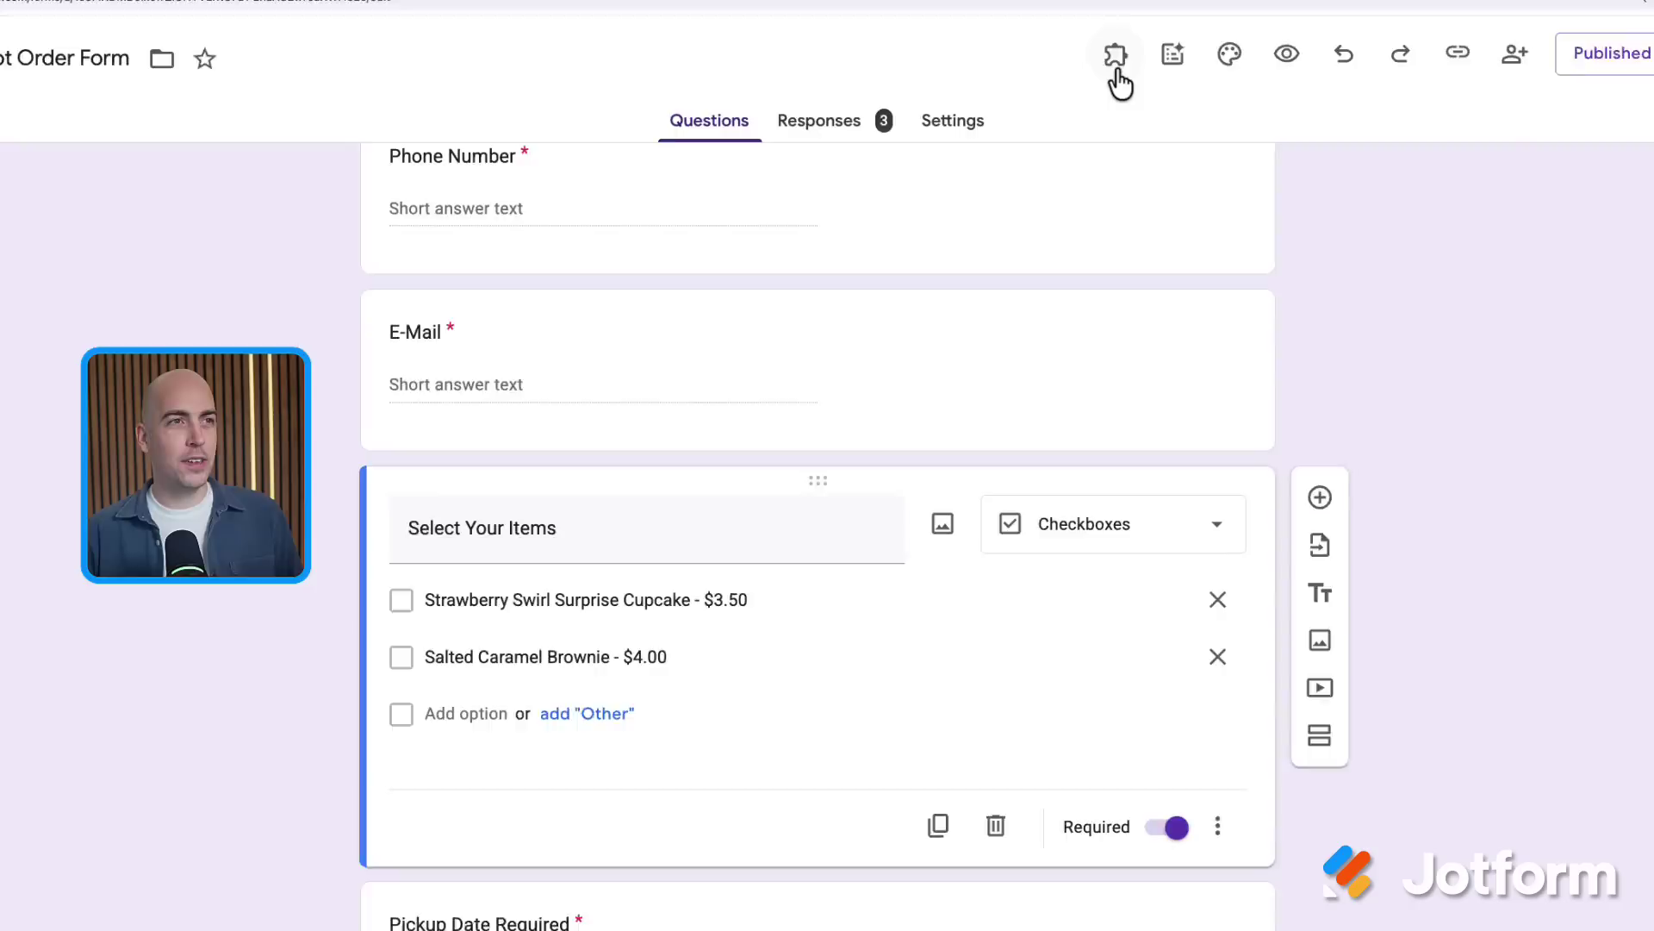
In Form Approvals, add the second approver's e-mail as a static recipient and save
{"action": "left_click", "coordinate": [1117, 67]}
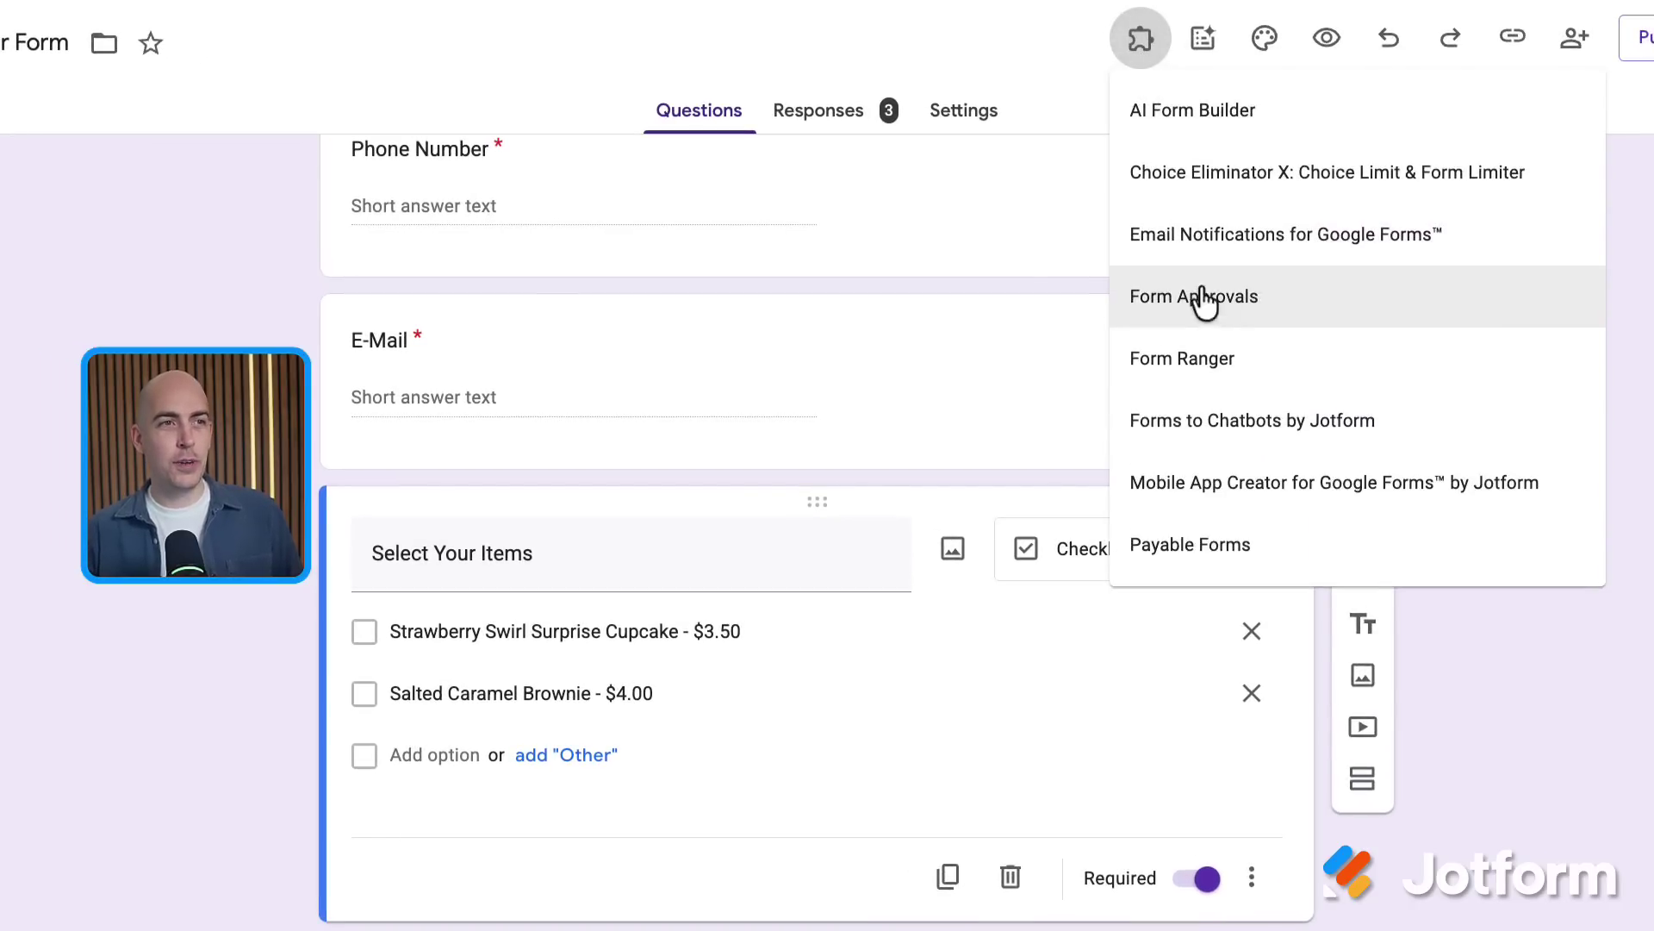
{"action": "left_click", "coordinate": [1279, 312]}
{"action": "left_click", "coordinate": [868, 159]}
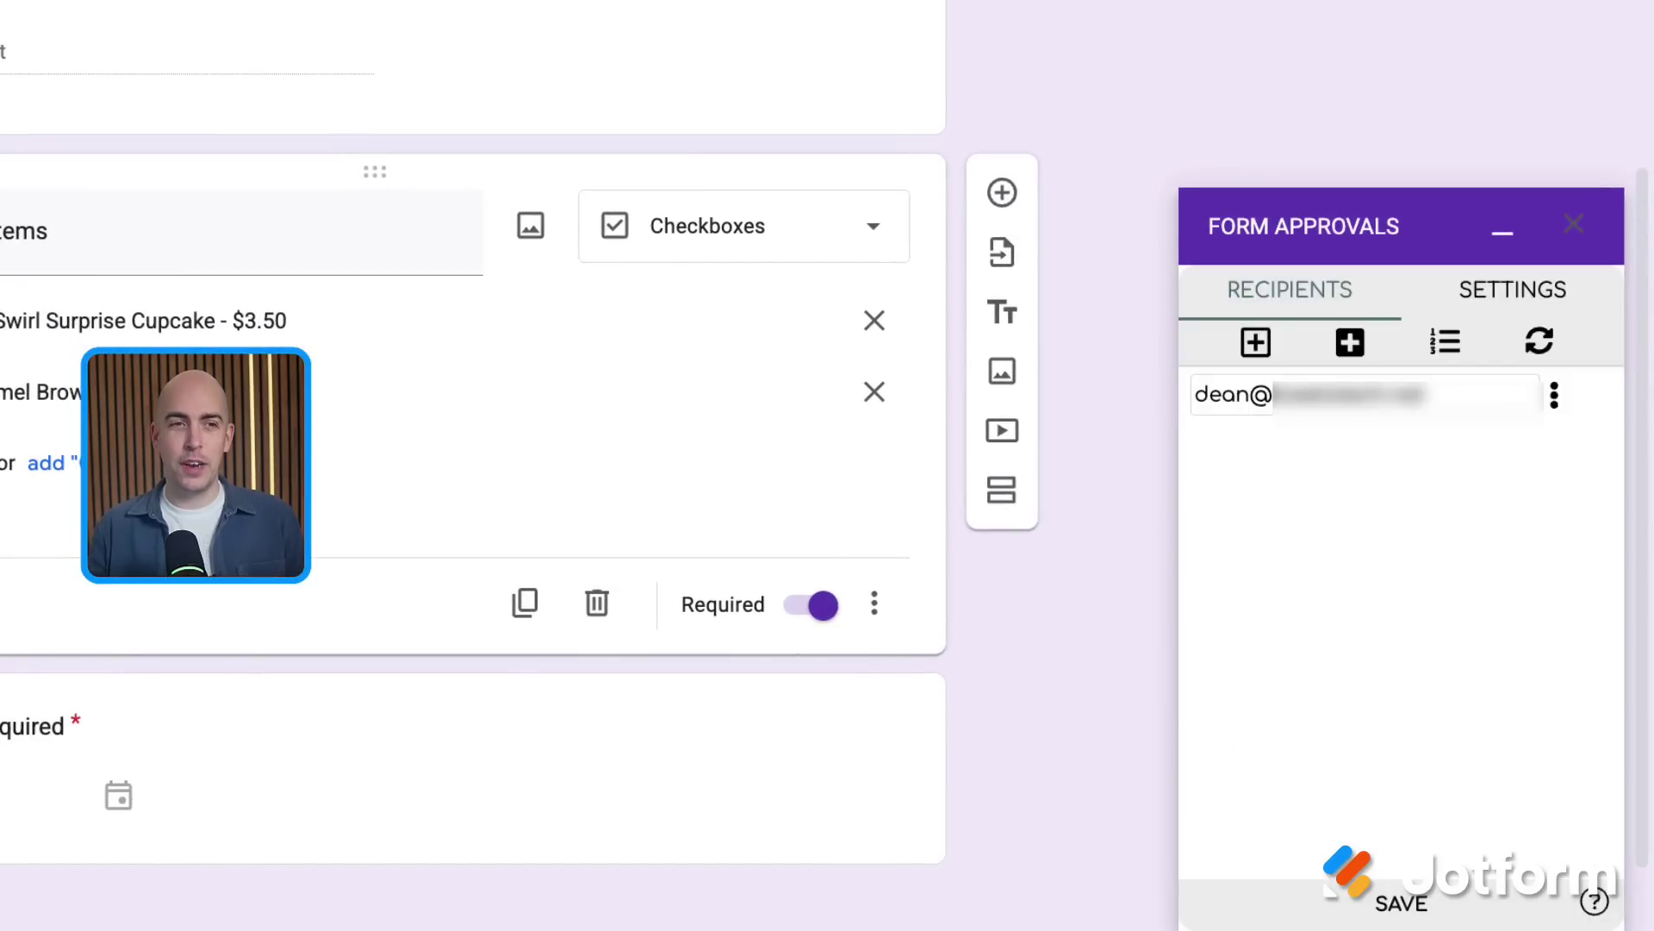
{"action": "left_click", "coordinate": [1263, 353]}
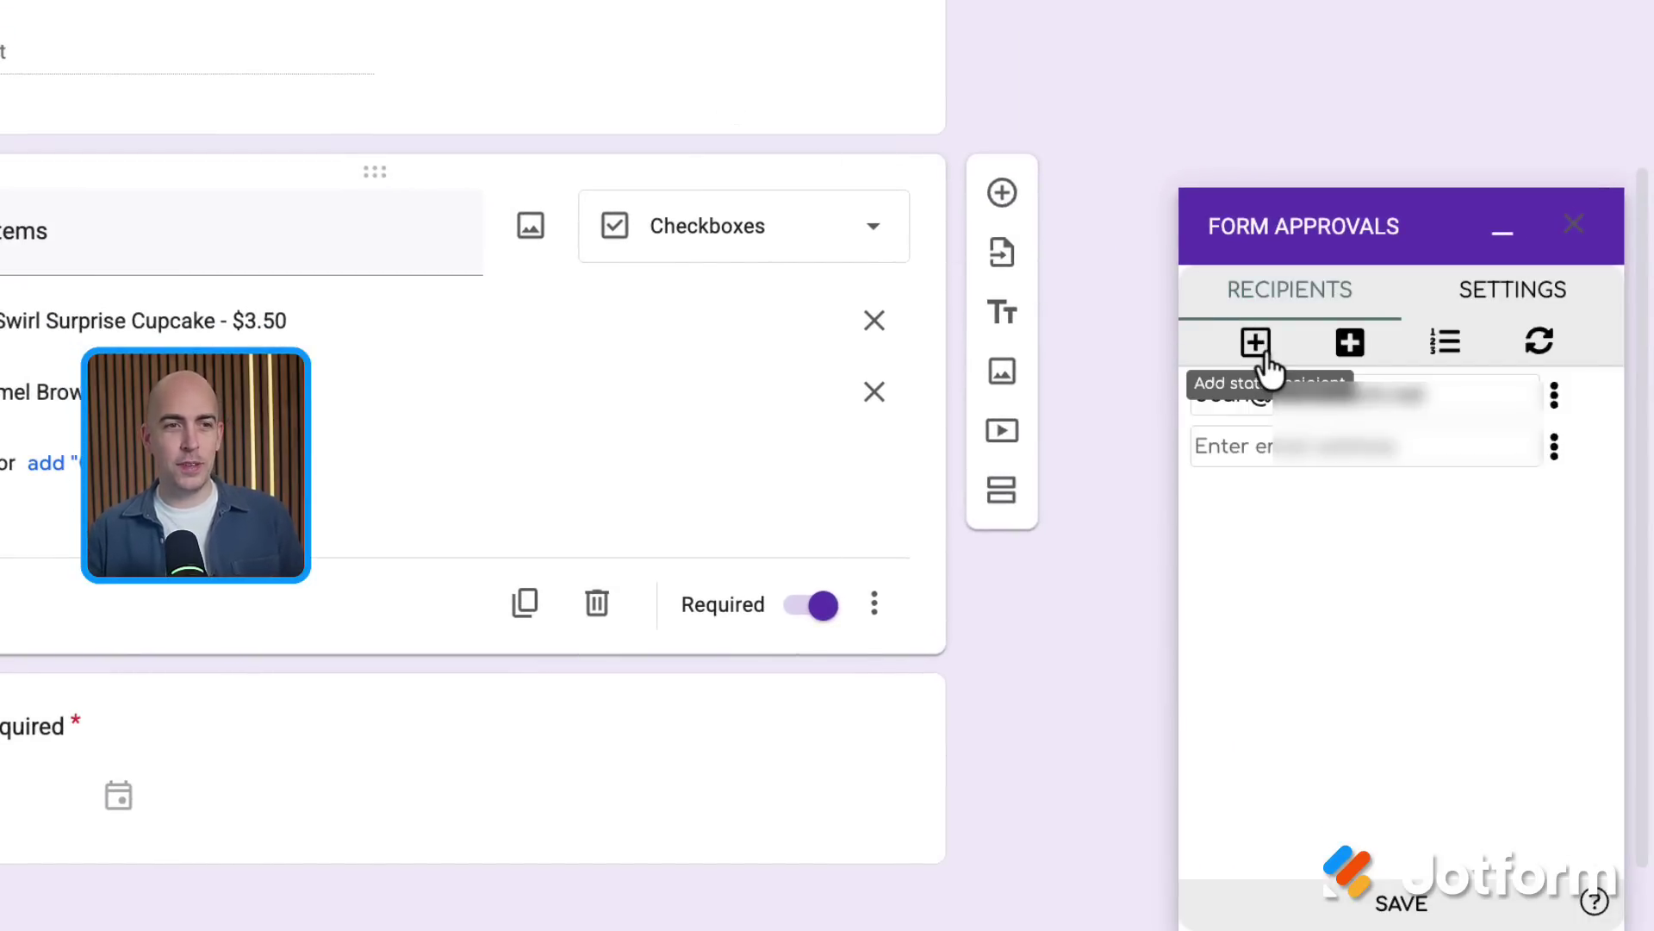
{"action": "left_click", "coordinate": [1324, 446]}
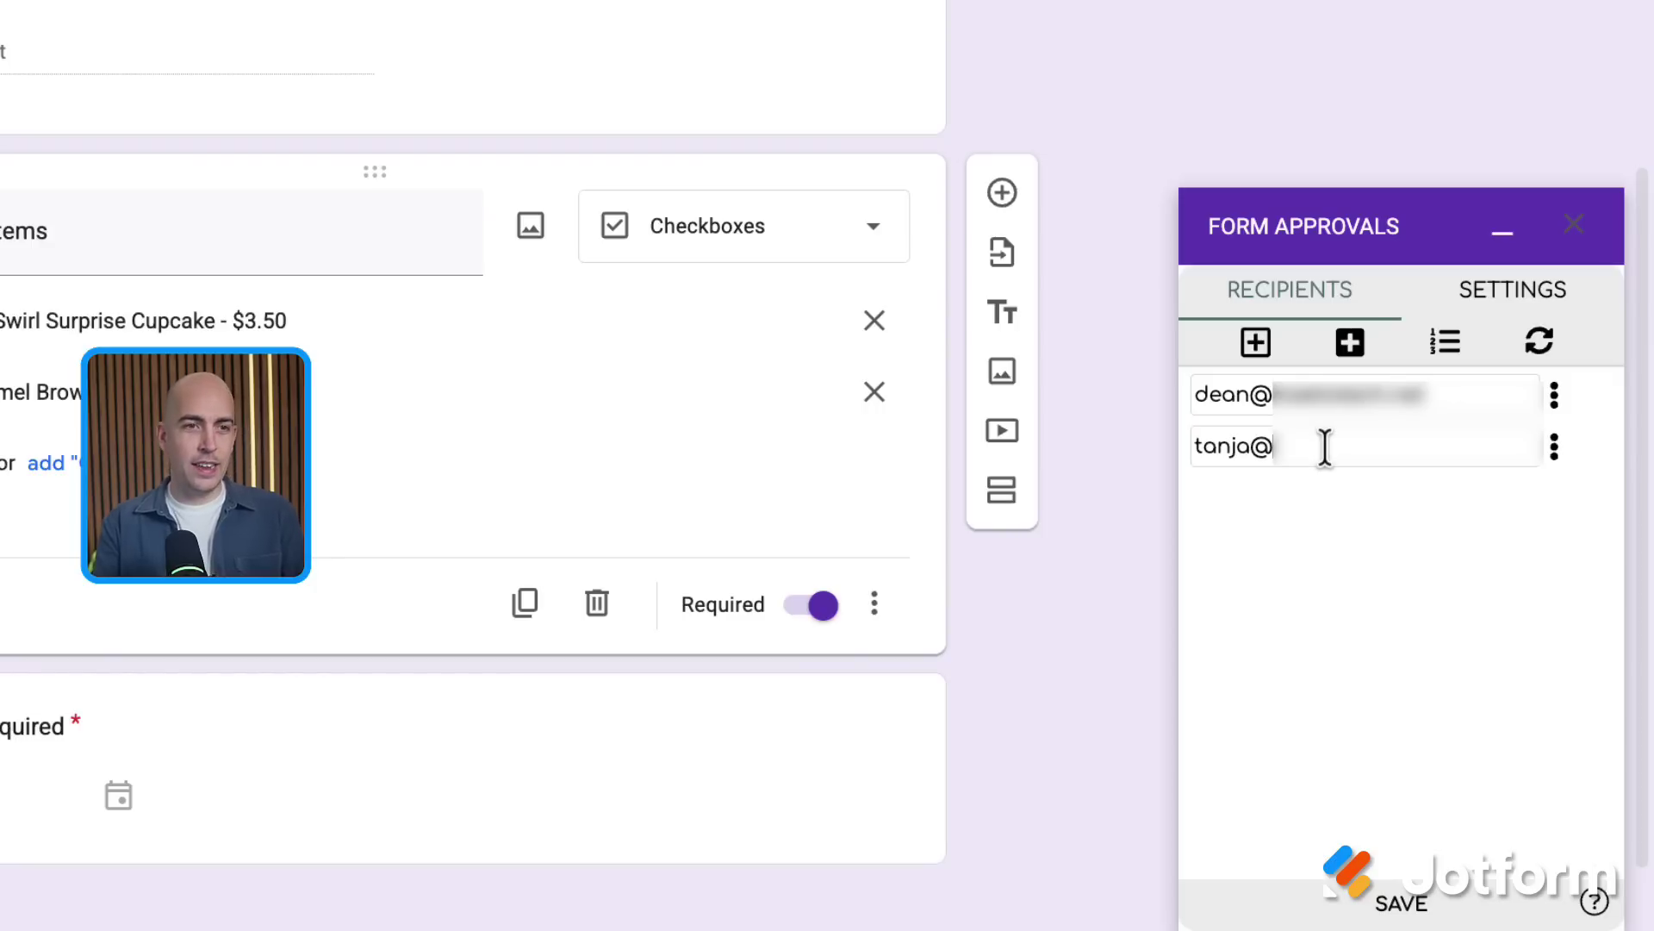
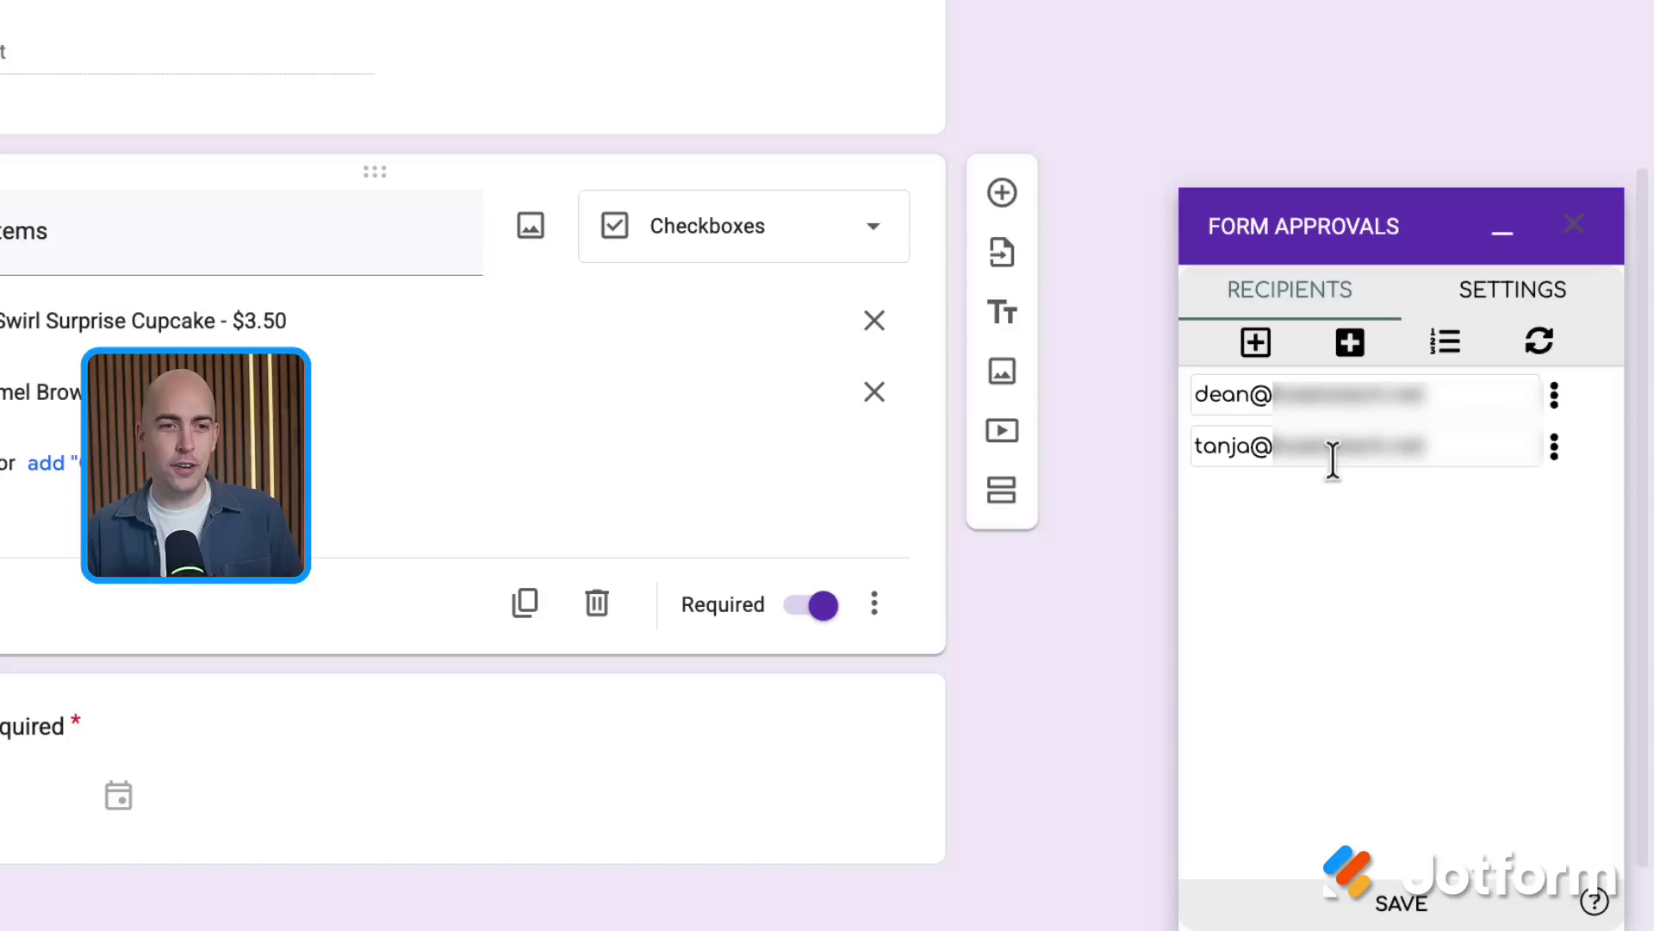
{"action": "left_click", "coordinate": [1413, 900]}
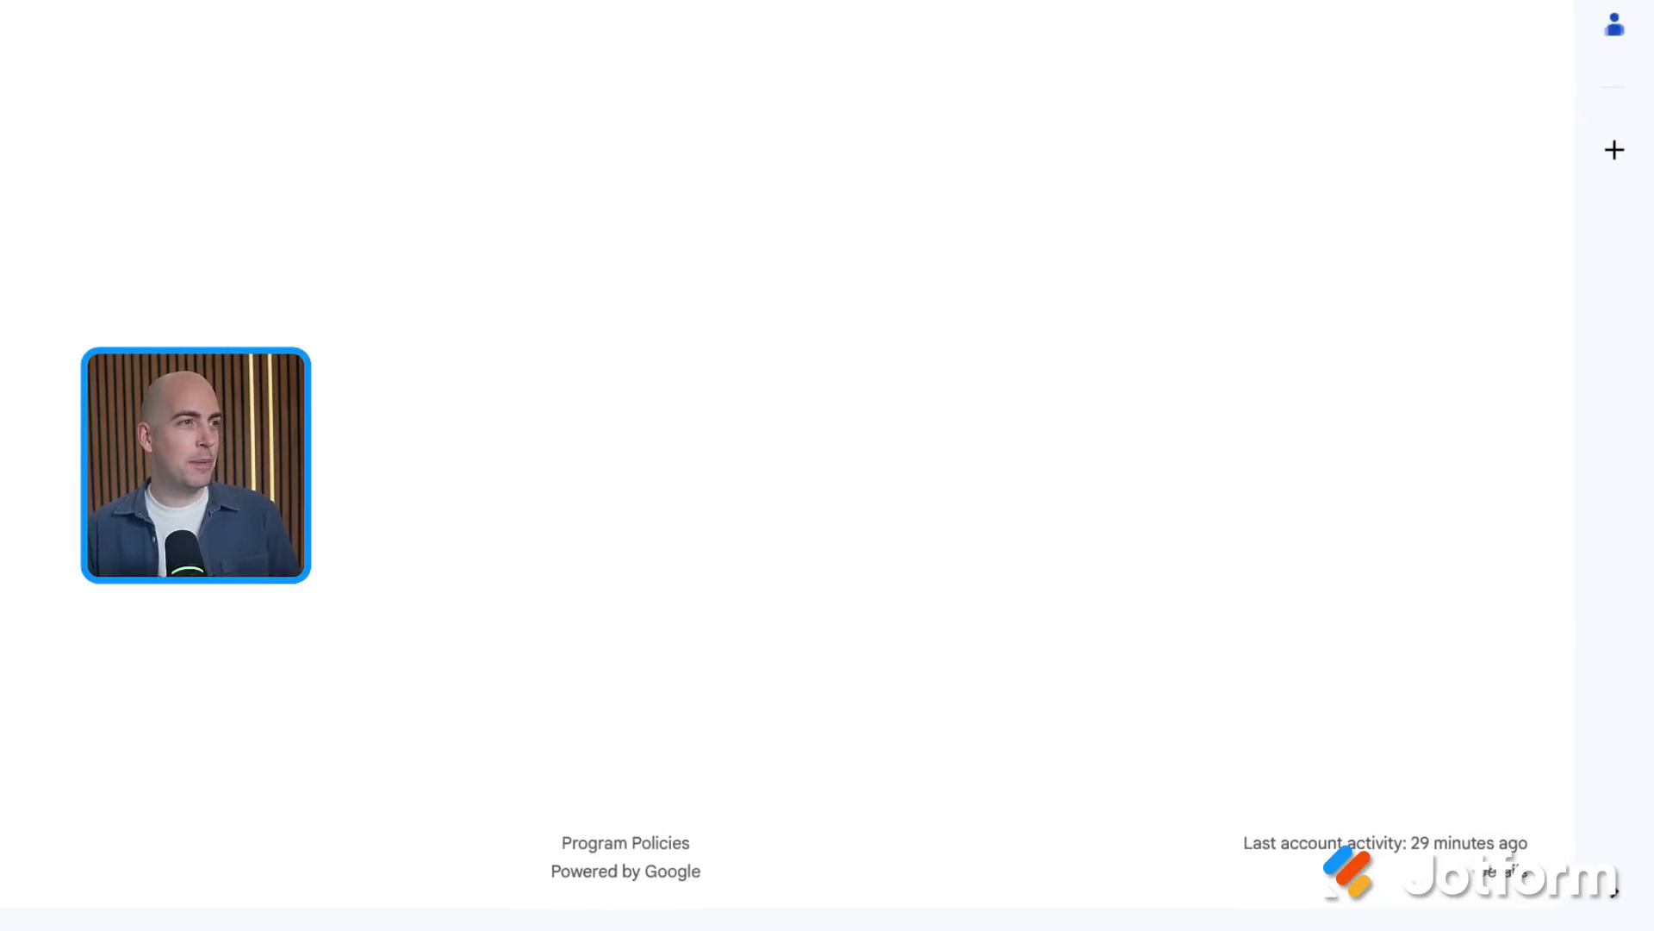
Open the 'Request #1 for your review' email and scroll to the order details
{"action": "left_click", "coordinate": [542, 190]}
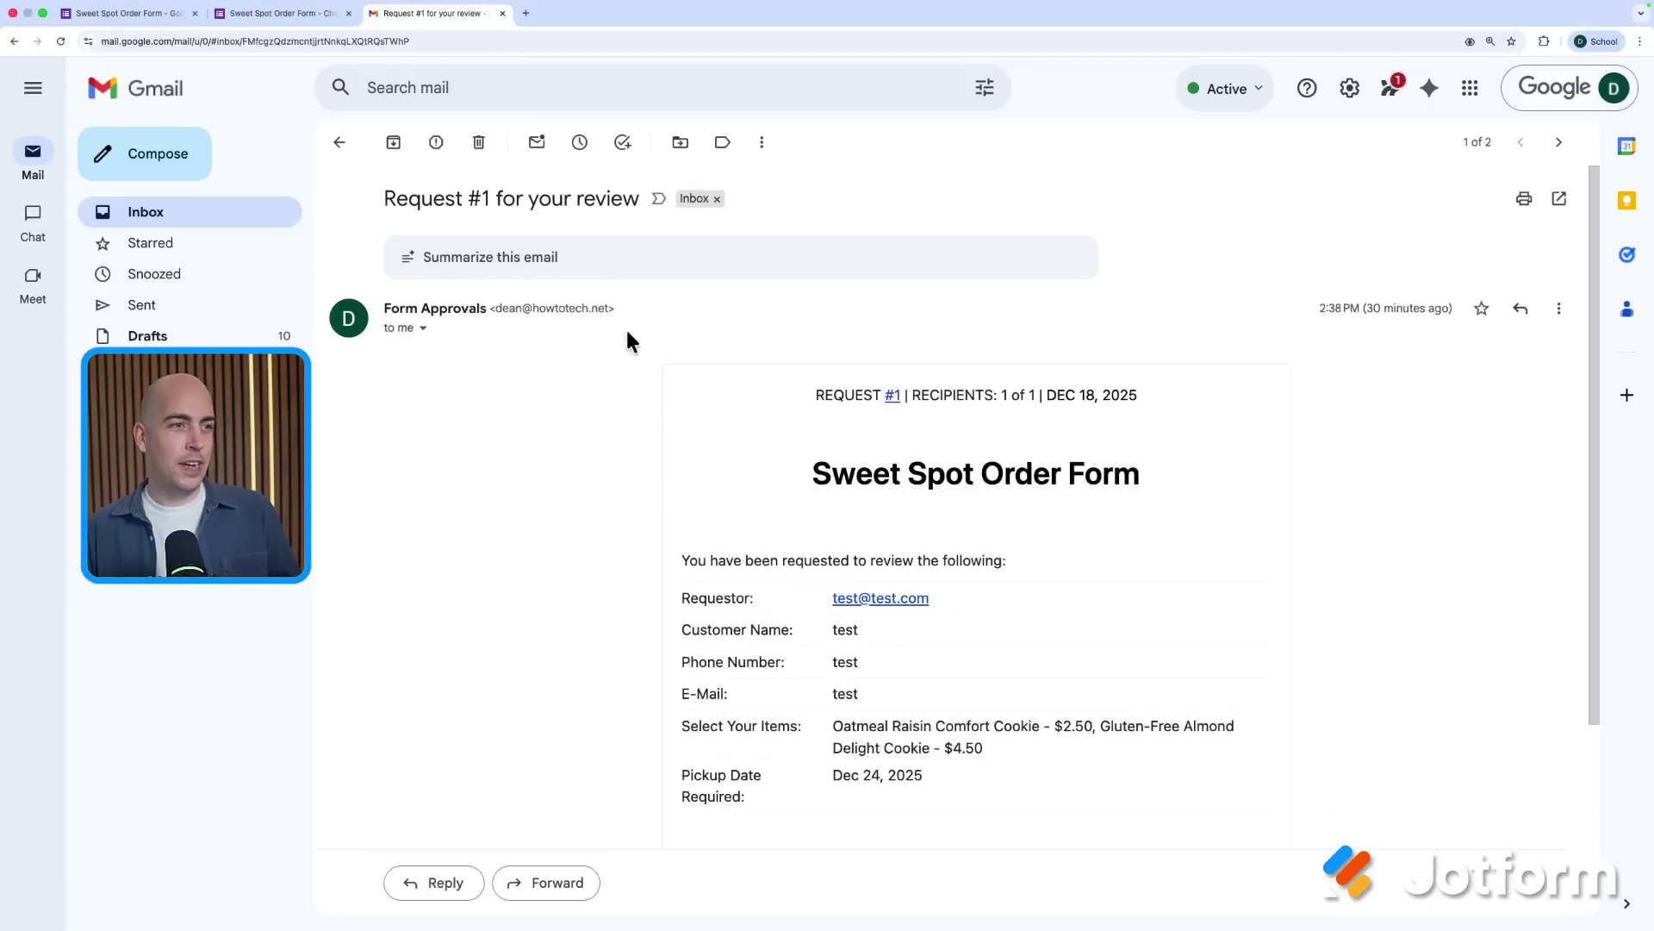
{"action": "scroll", "coordinate": [637, 370], "scroll_direction": "down", "scroll_amount": 3}
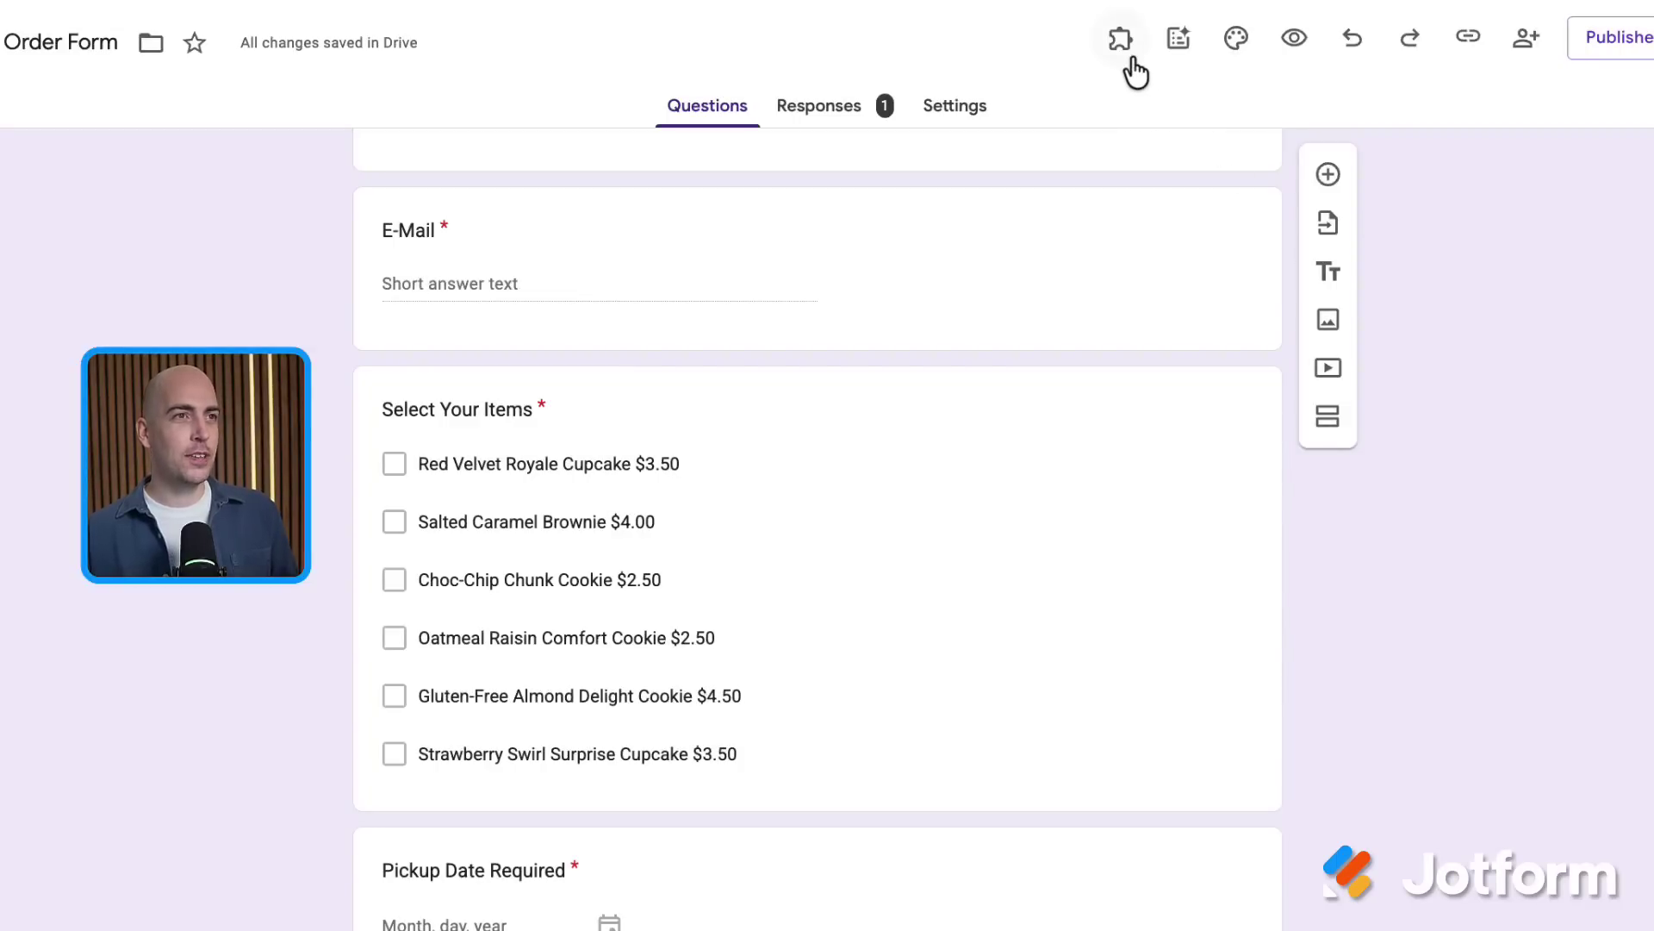
Launch Email Notifications for Google Forms and create a new email notification
{"action": "left_click", "coordinate": [1122, 47]}
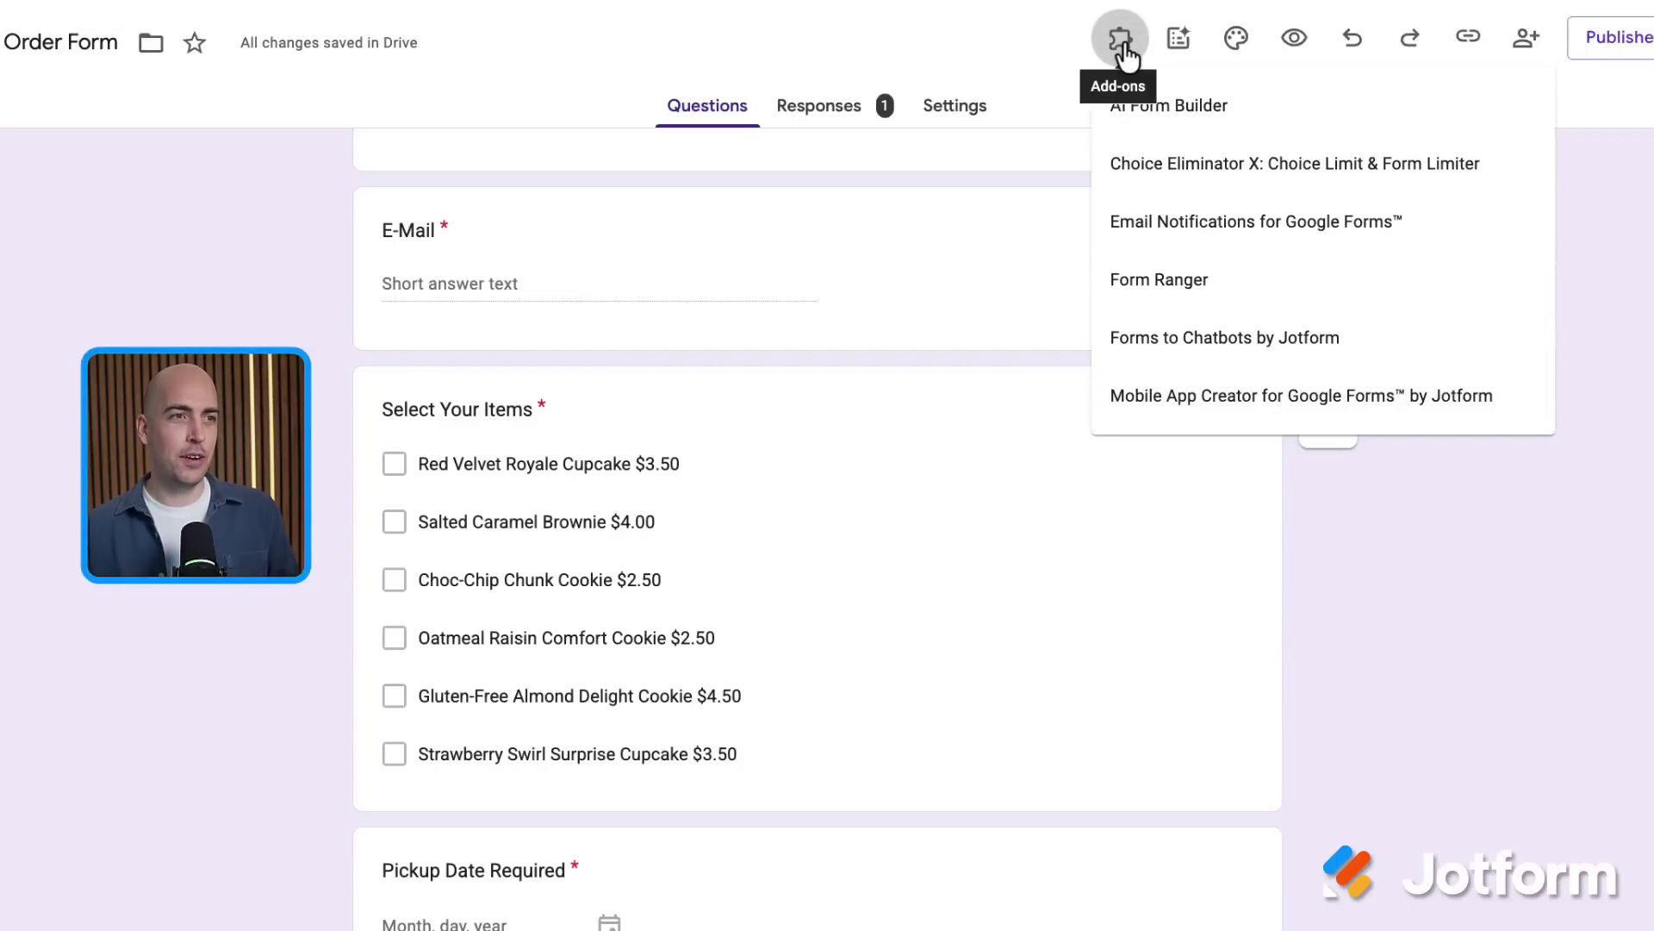
{"action": "left_click", "coordinate": [1156, 242]}
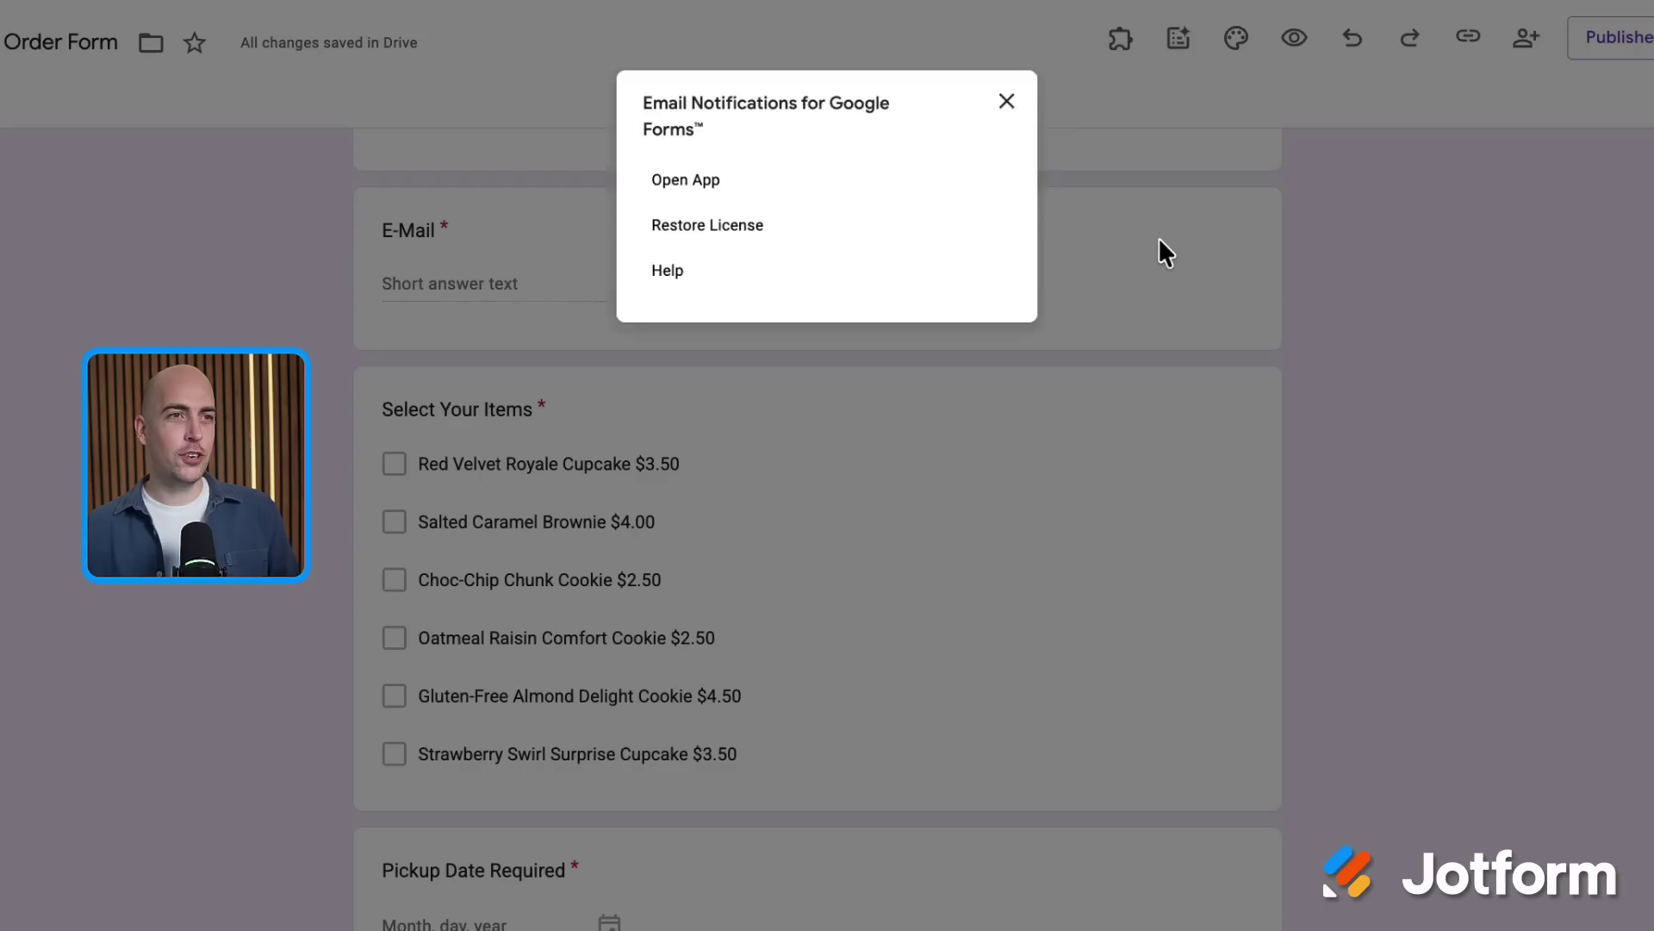
{"action": "left_click", "coordinate": [700, 181]}
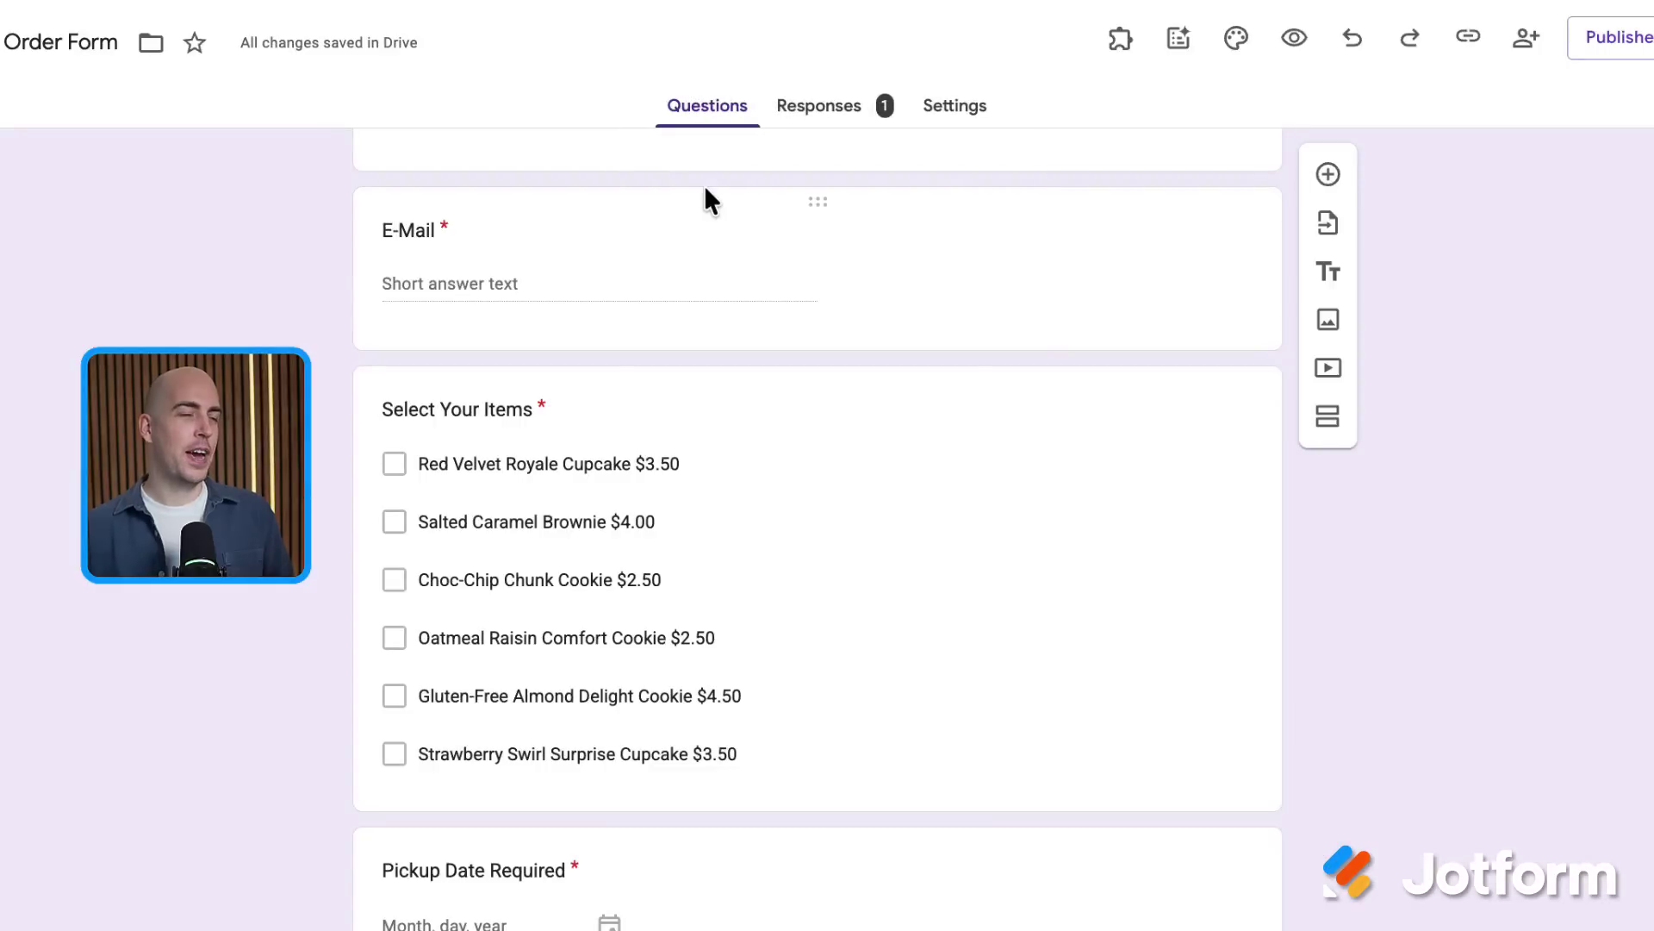
{"action": "left_click", "coordinate": [1221, 193]}
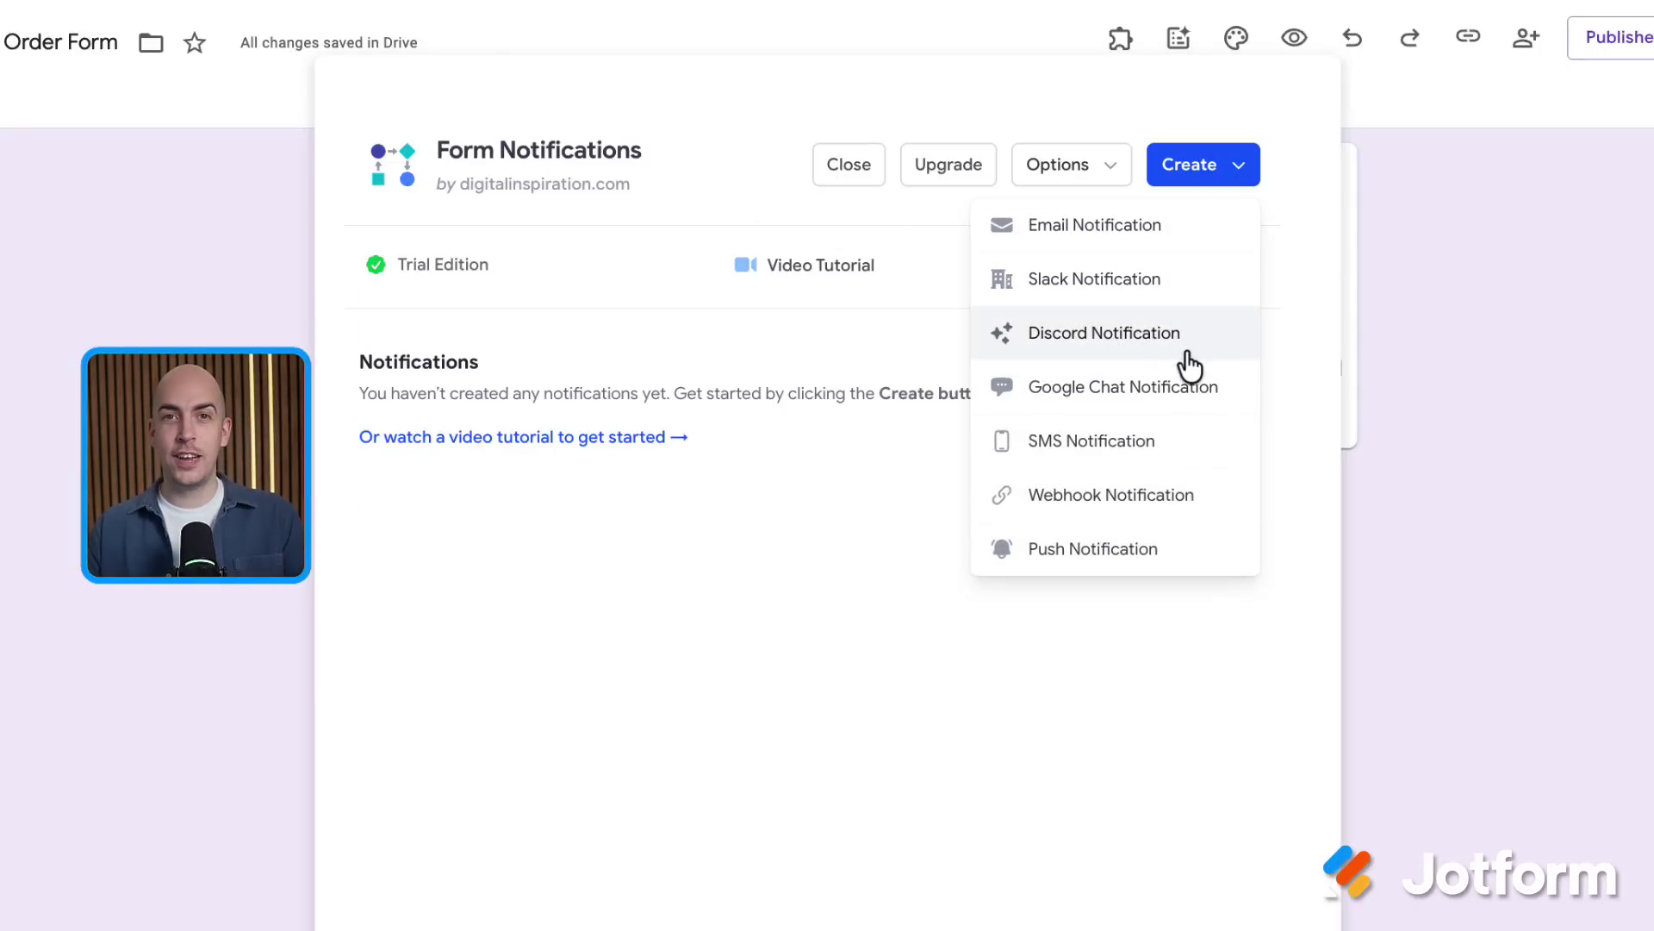
{"action": "left_click", "coordinate": [1116, 234]}
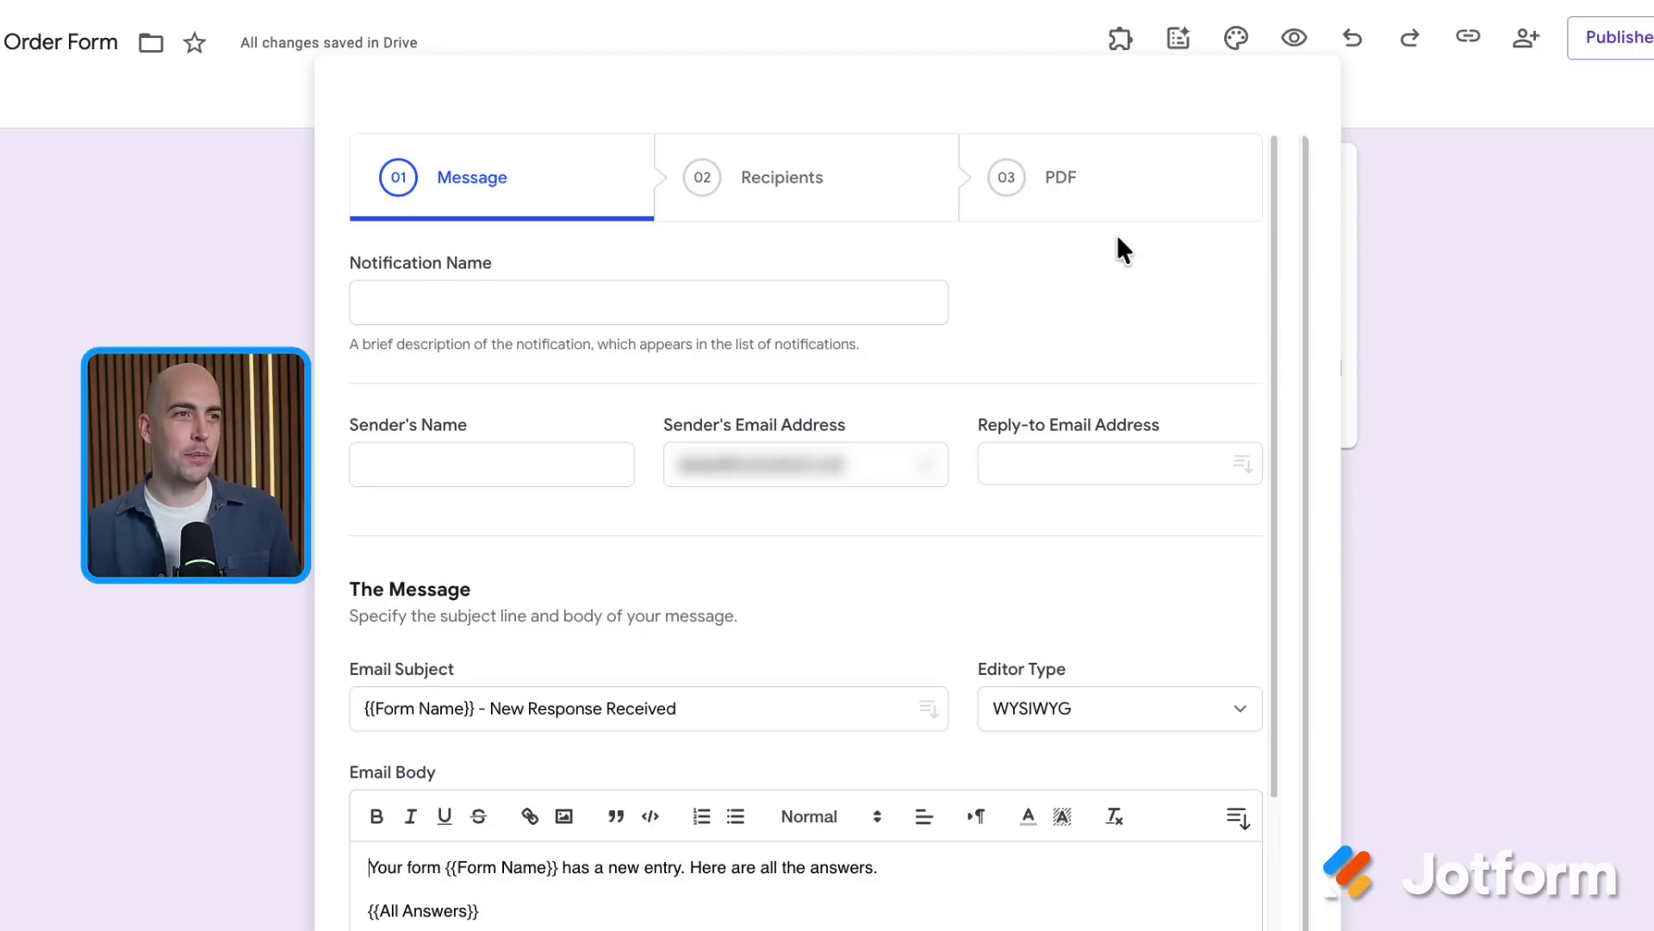
Name the notification 'New Order' and fill in the sender's name
{"action": "left_click", "coordinate": [788, 296]}
{"action": "type", "text": "New Order"}
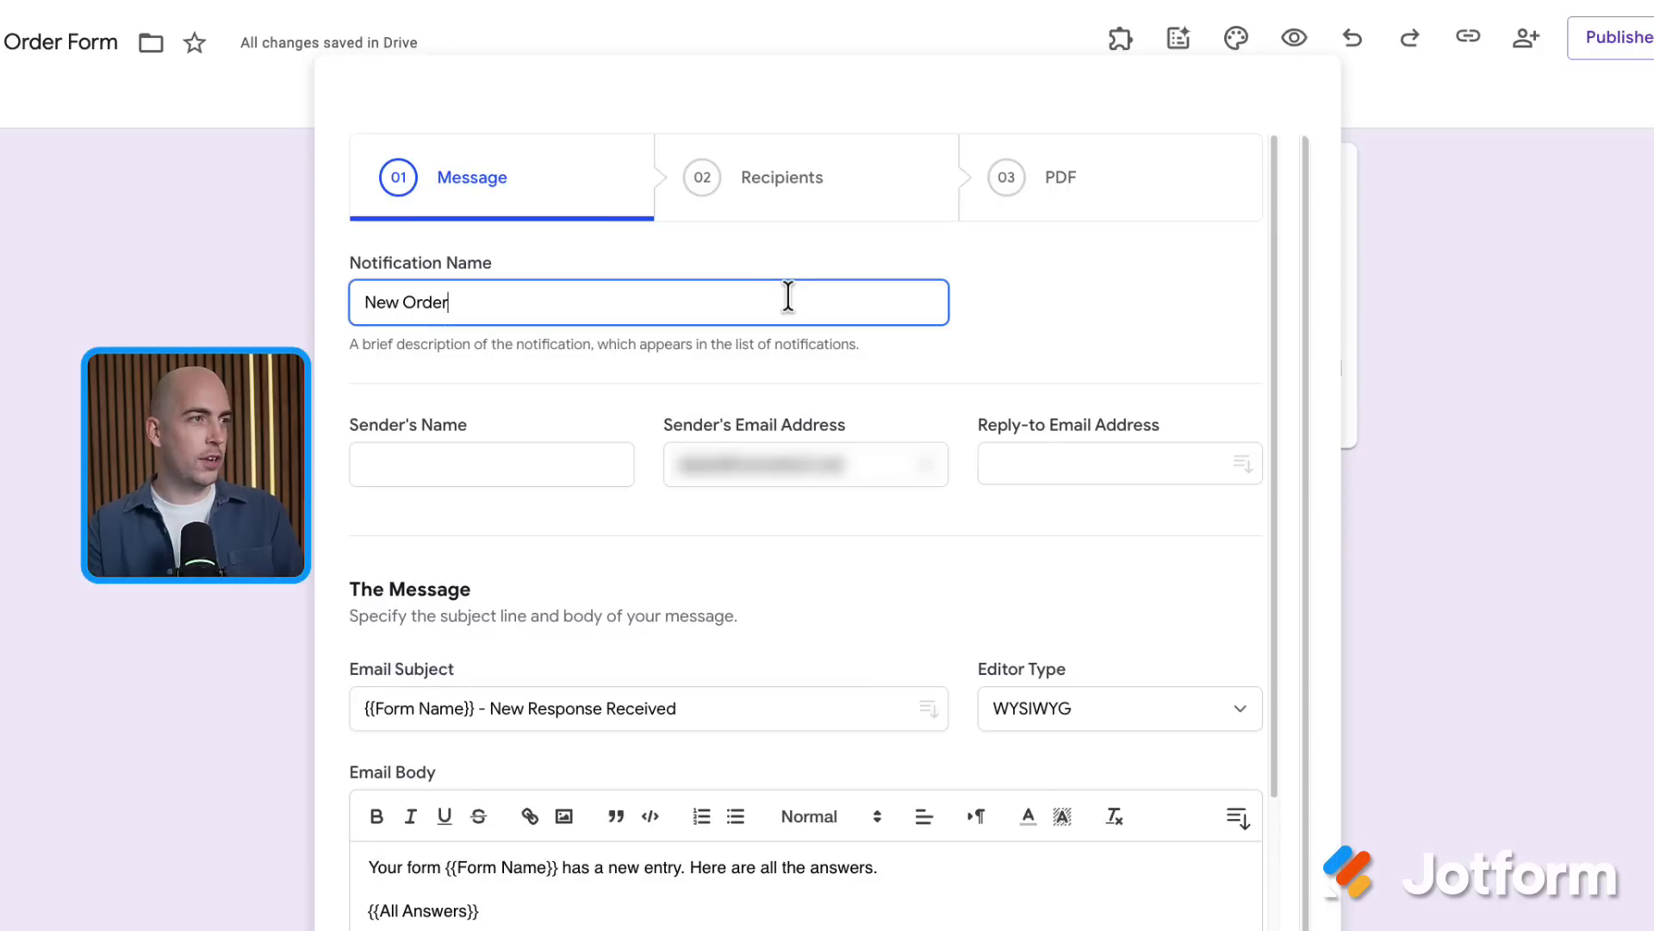
{"action": "left_click", "coordinate": [535, 472]}
{"action": "type", "text": "Dea"}
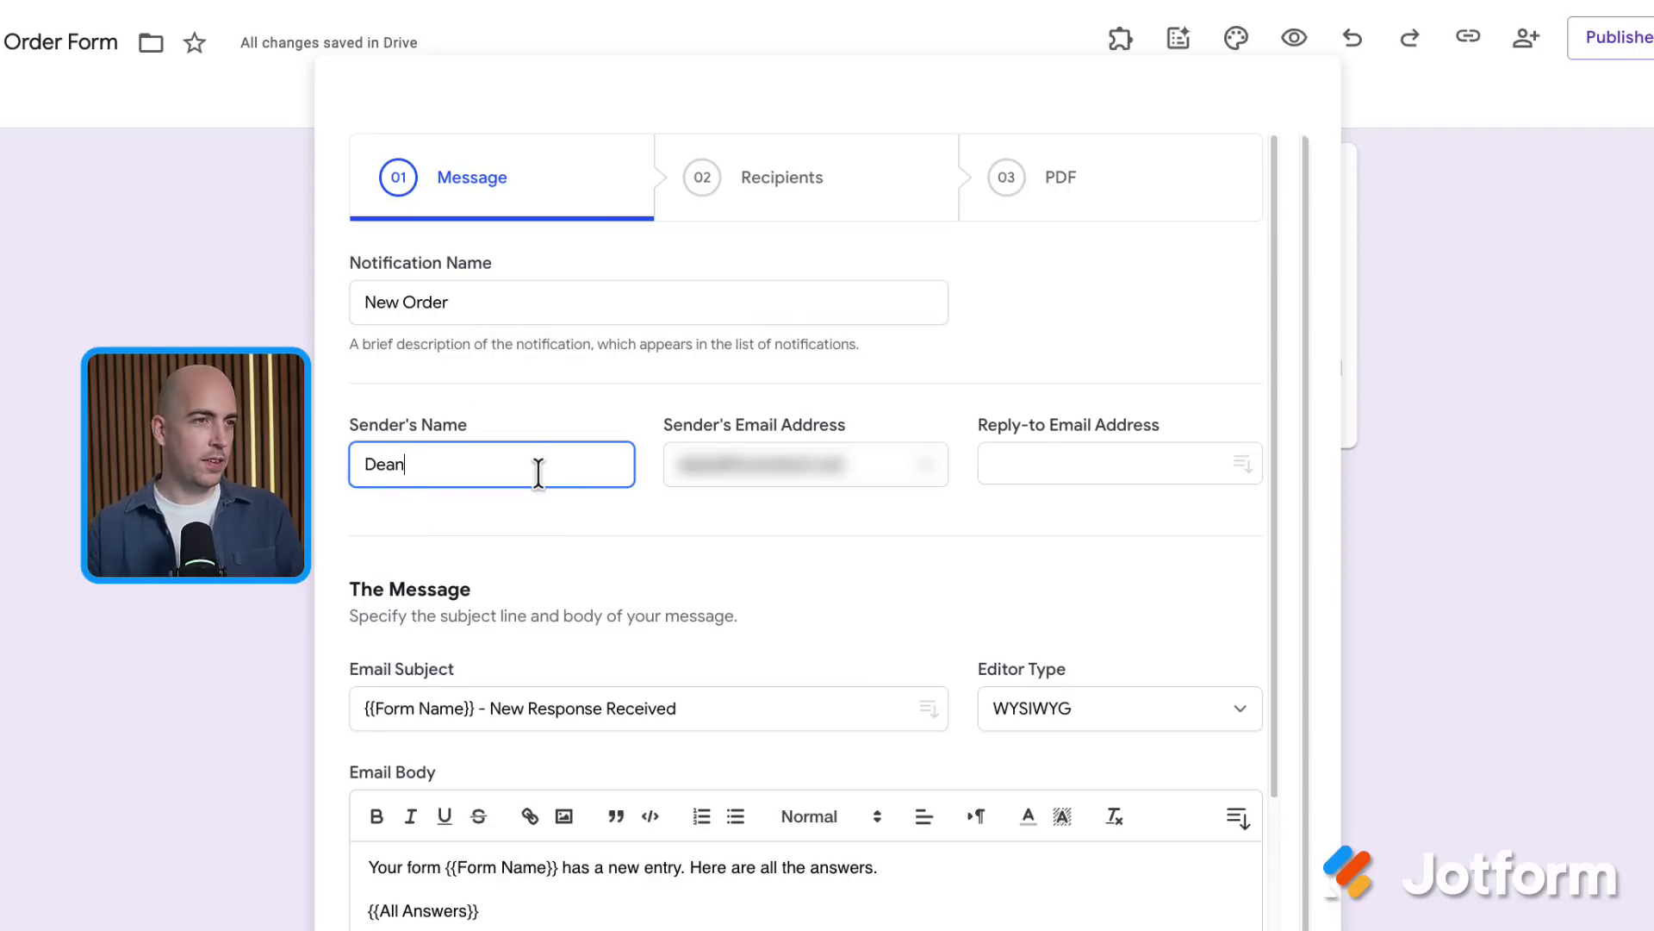
{"action": "type", "text": "n"}
{"action": "left_click", "coordinate": [773, 417]}
{"action": "scroll", "coordinate": [773, 417], "scroll_direction": "down", "scroll_amount": 3}
{"action": "left_click", "coordinate": [603, 683]}
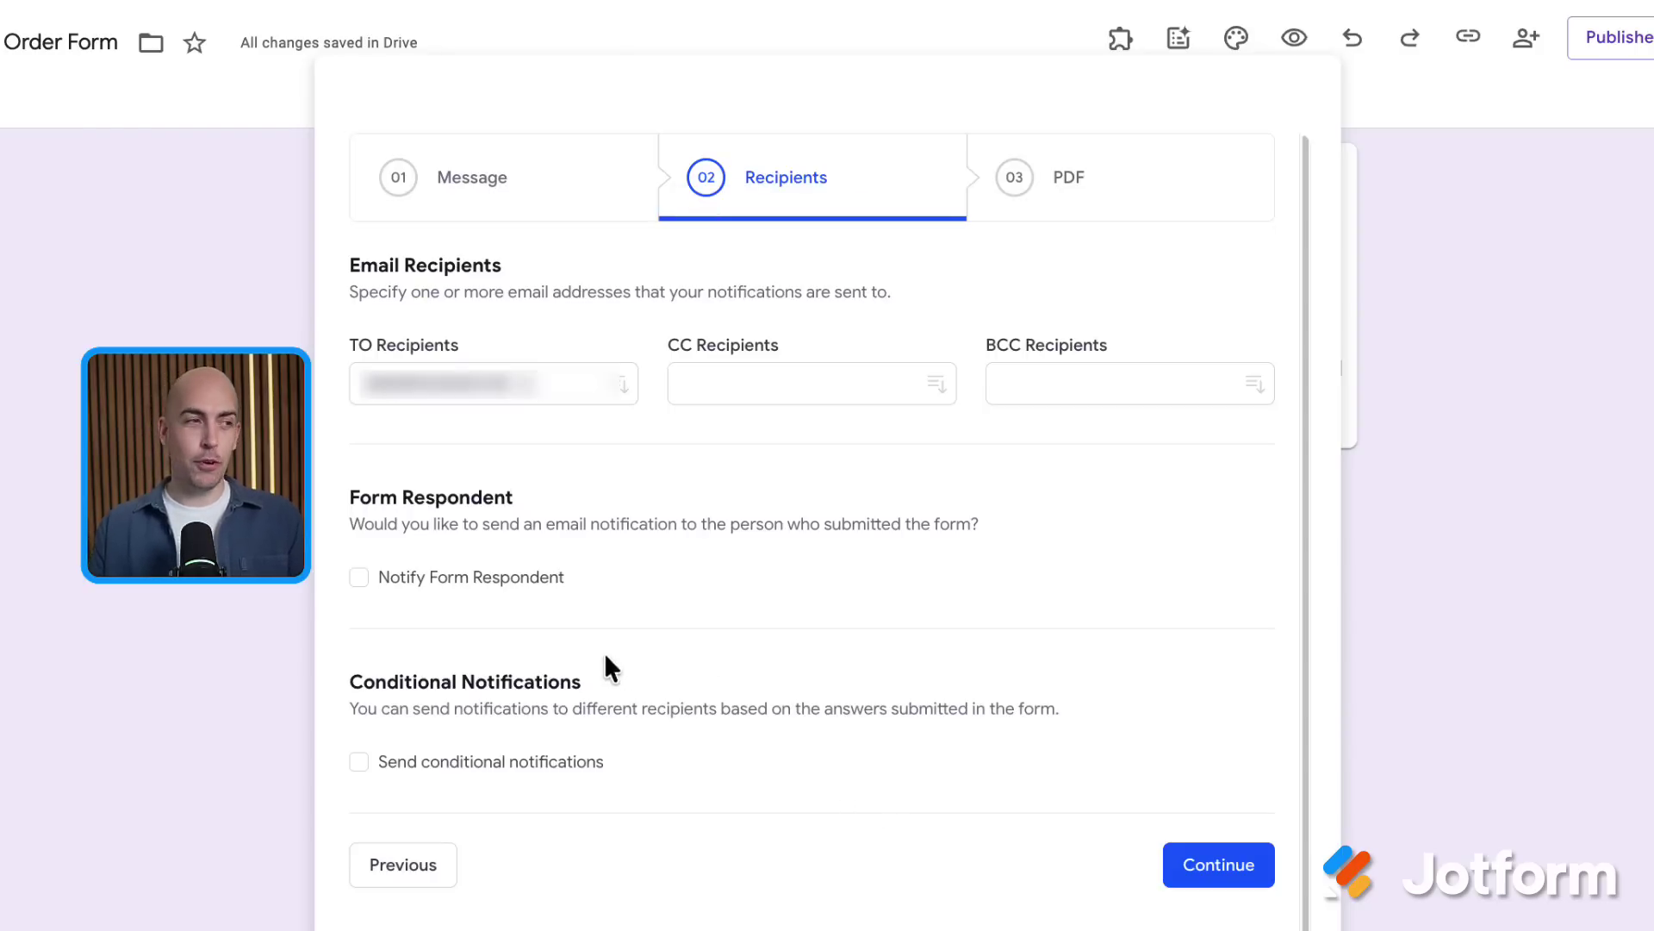
Notify the respondent at their E-Mail answer and attach a generated PDF of each response
{"action": "left_click", "coordinate": [360, 577]}
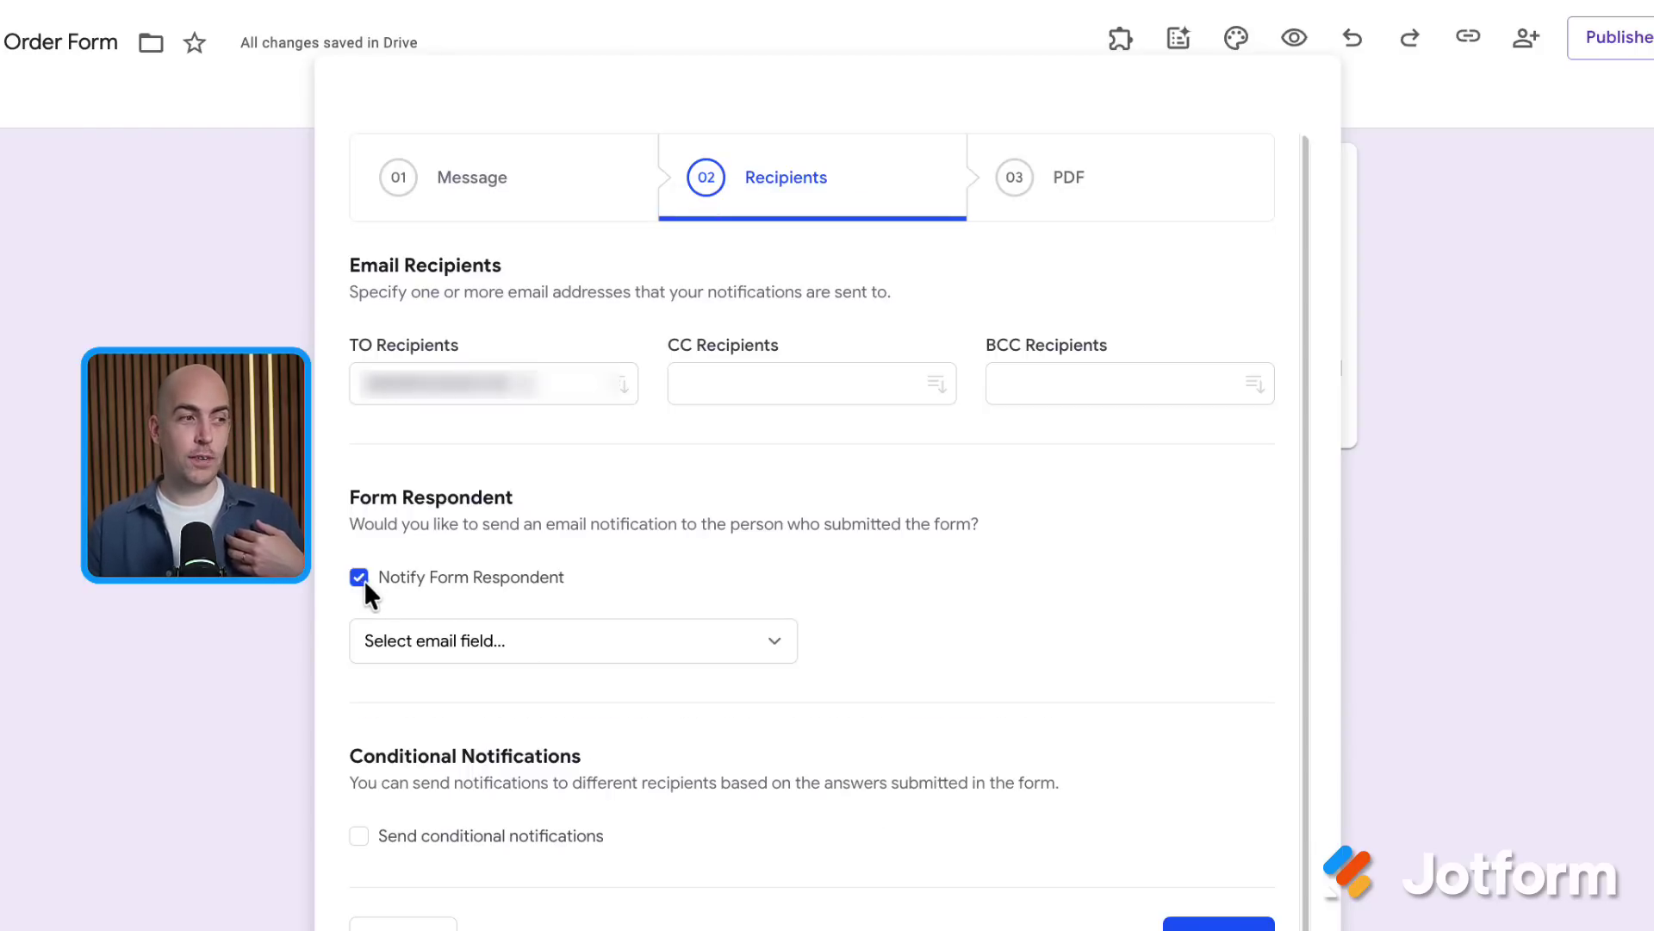
{"action": "left_click", "coordinate": [589, 642]}
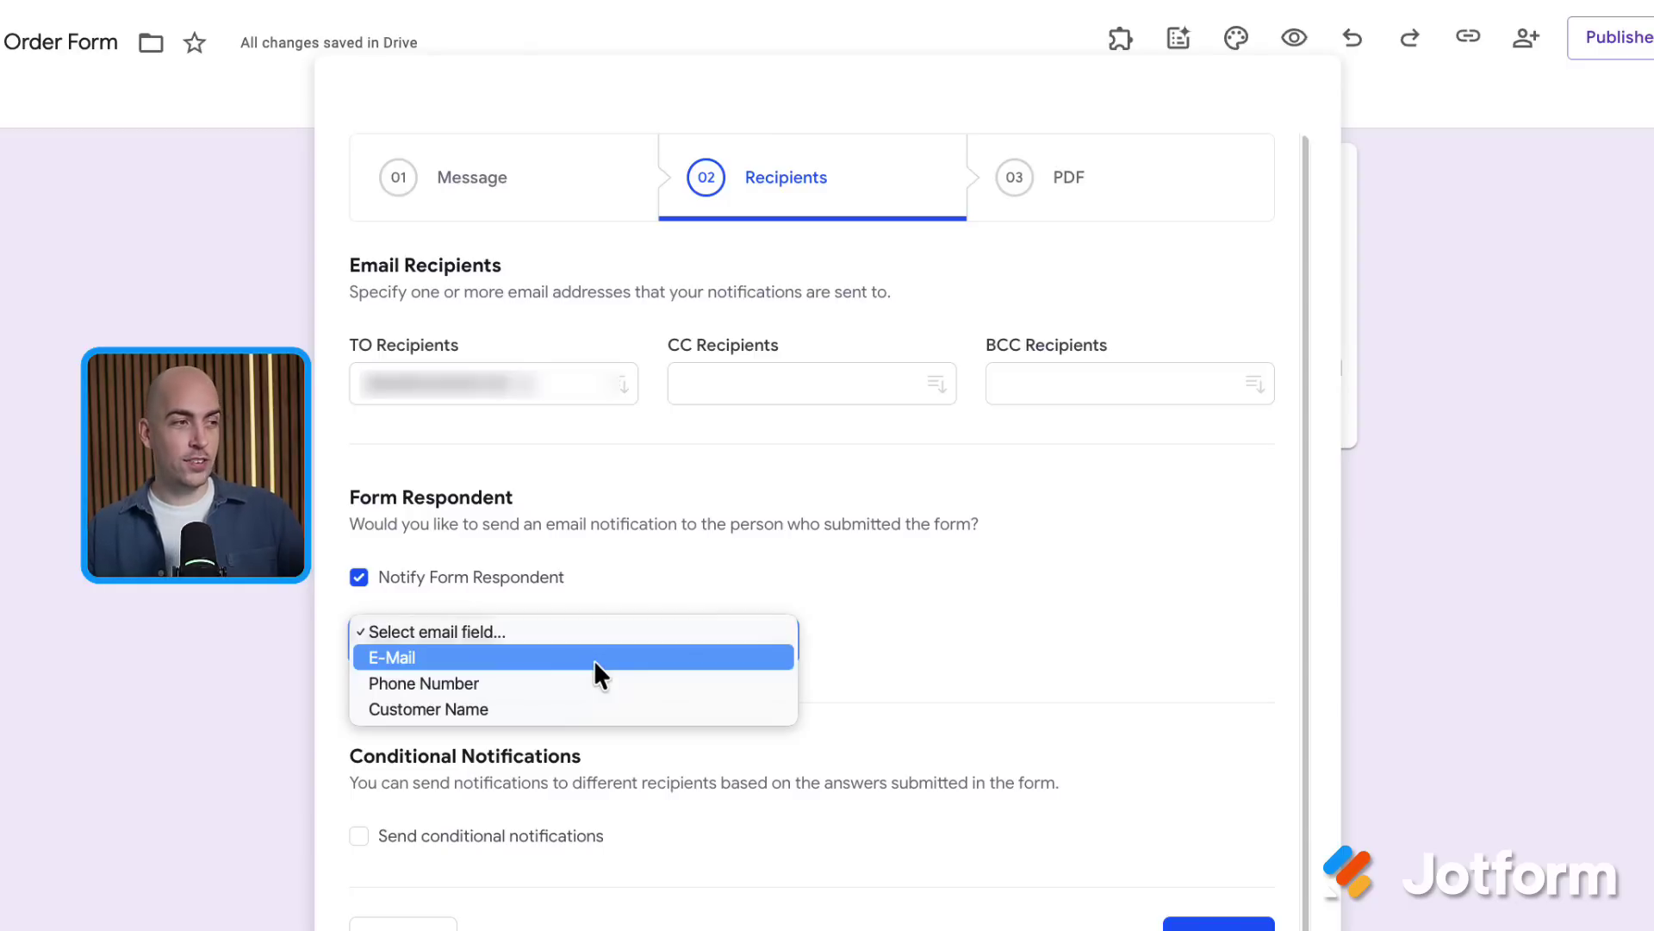
{"action": "left_click", "coordinate": [594, 659]}
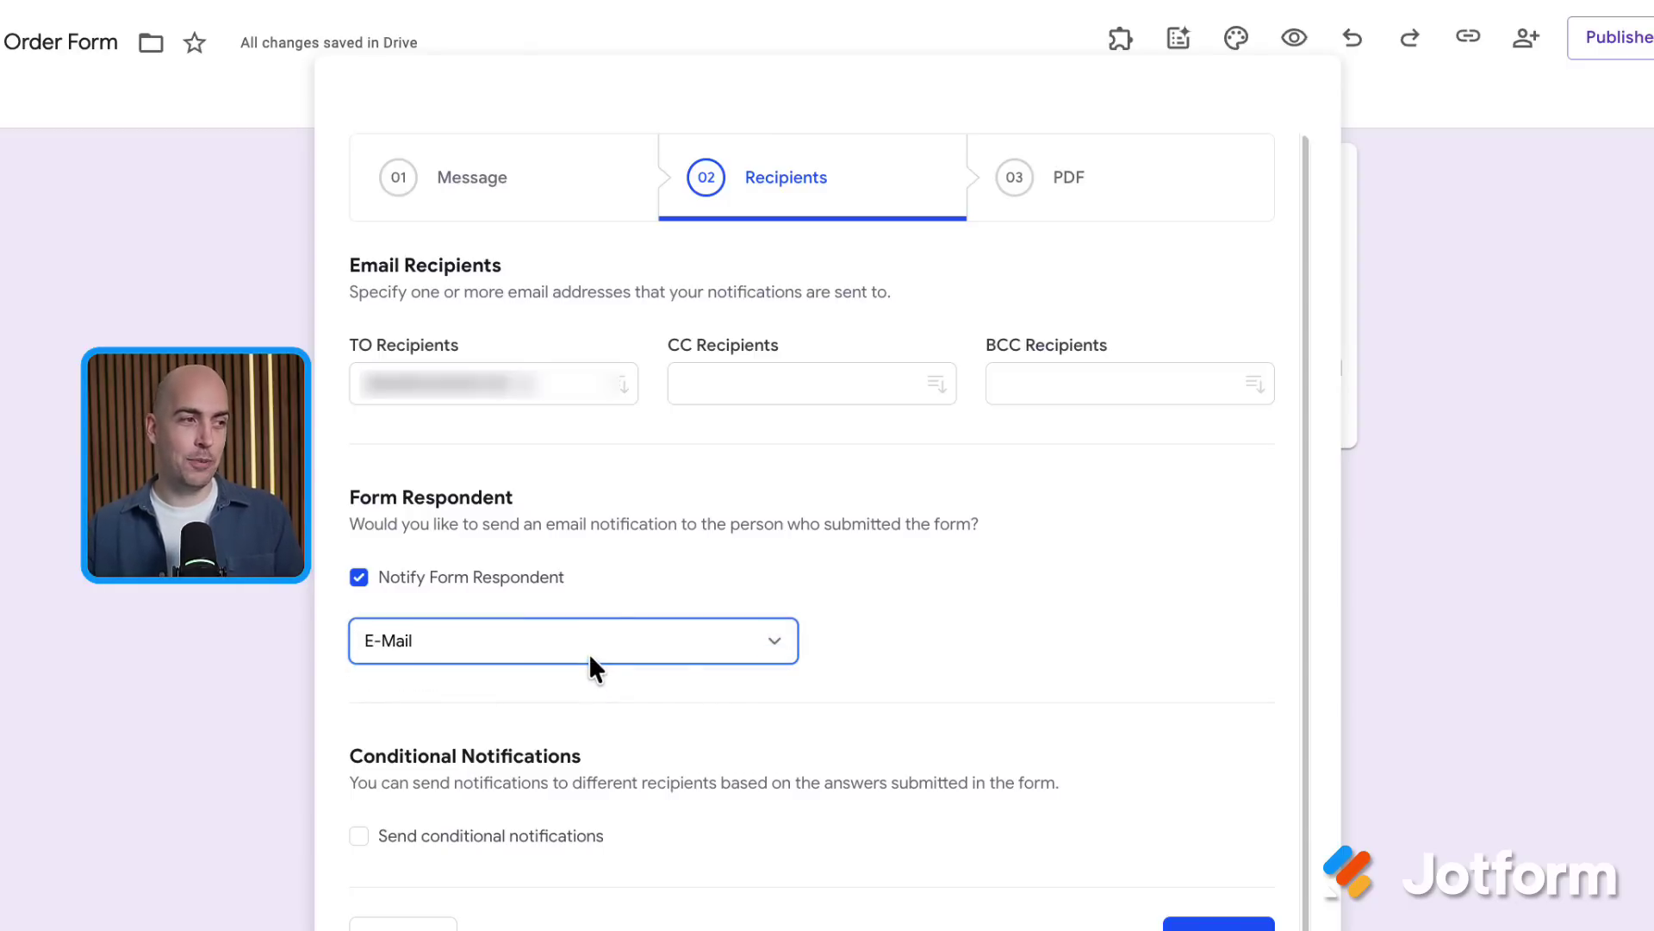
{"action": "left_click", "coordinate": [1218, 924]}
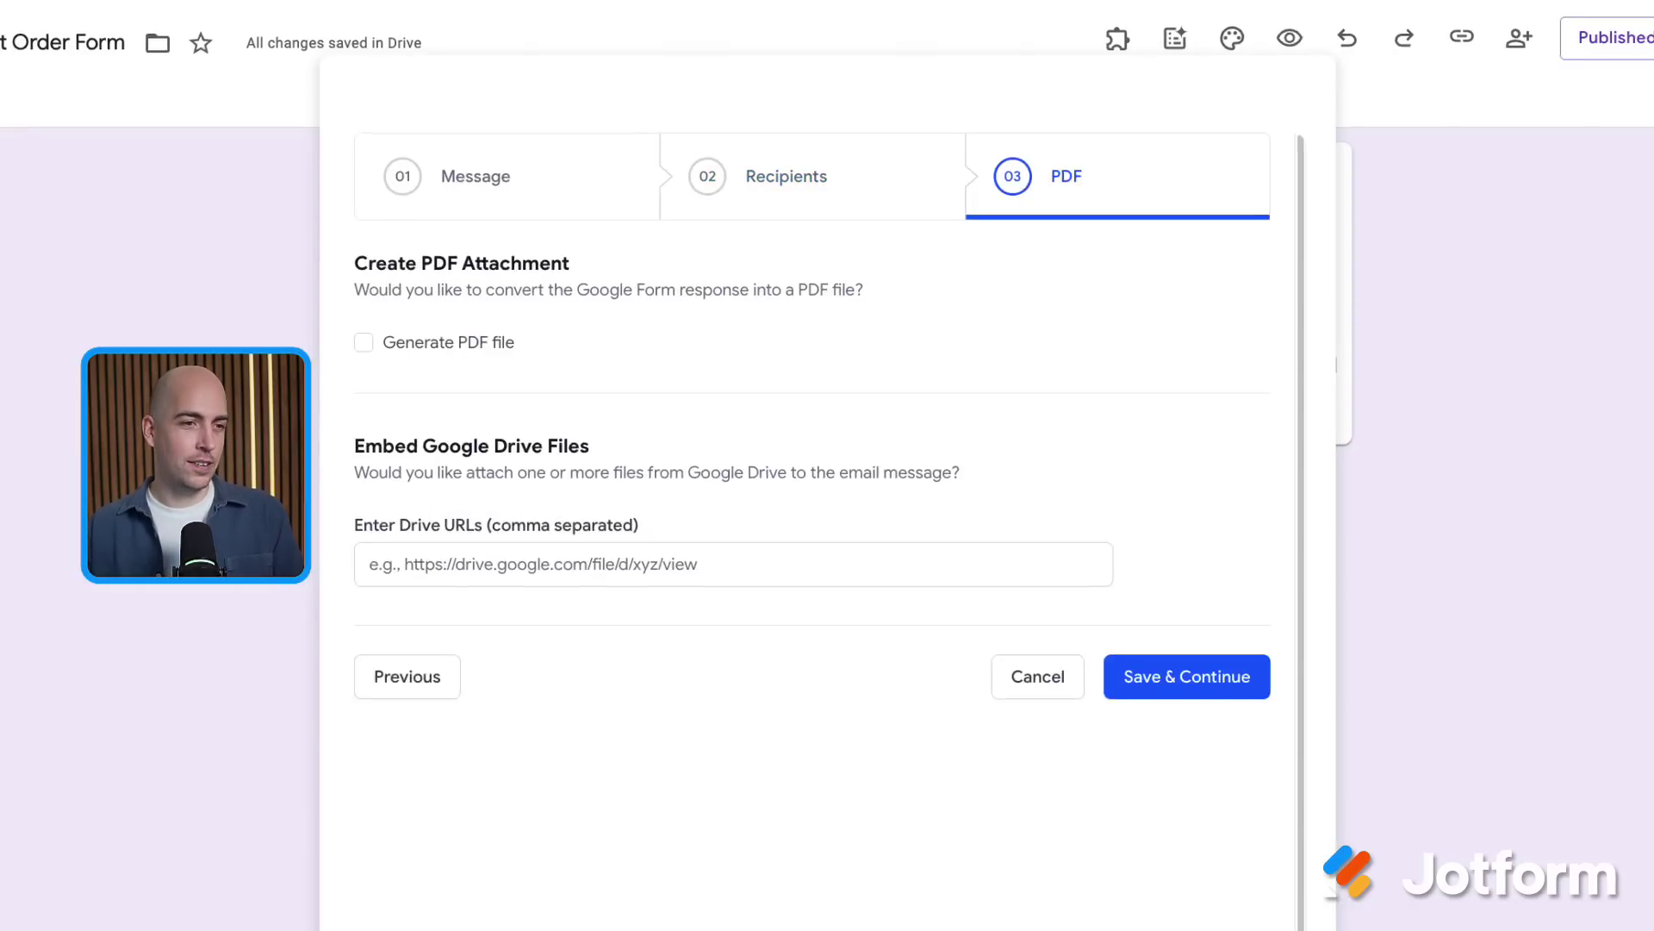
{"action": "left_click", "coordinate": [406, 318]}
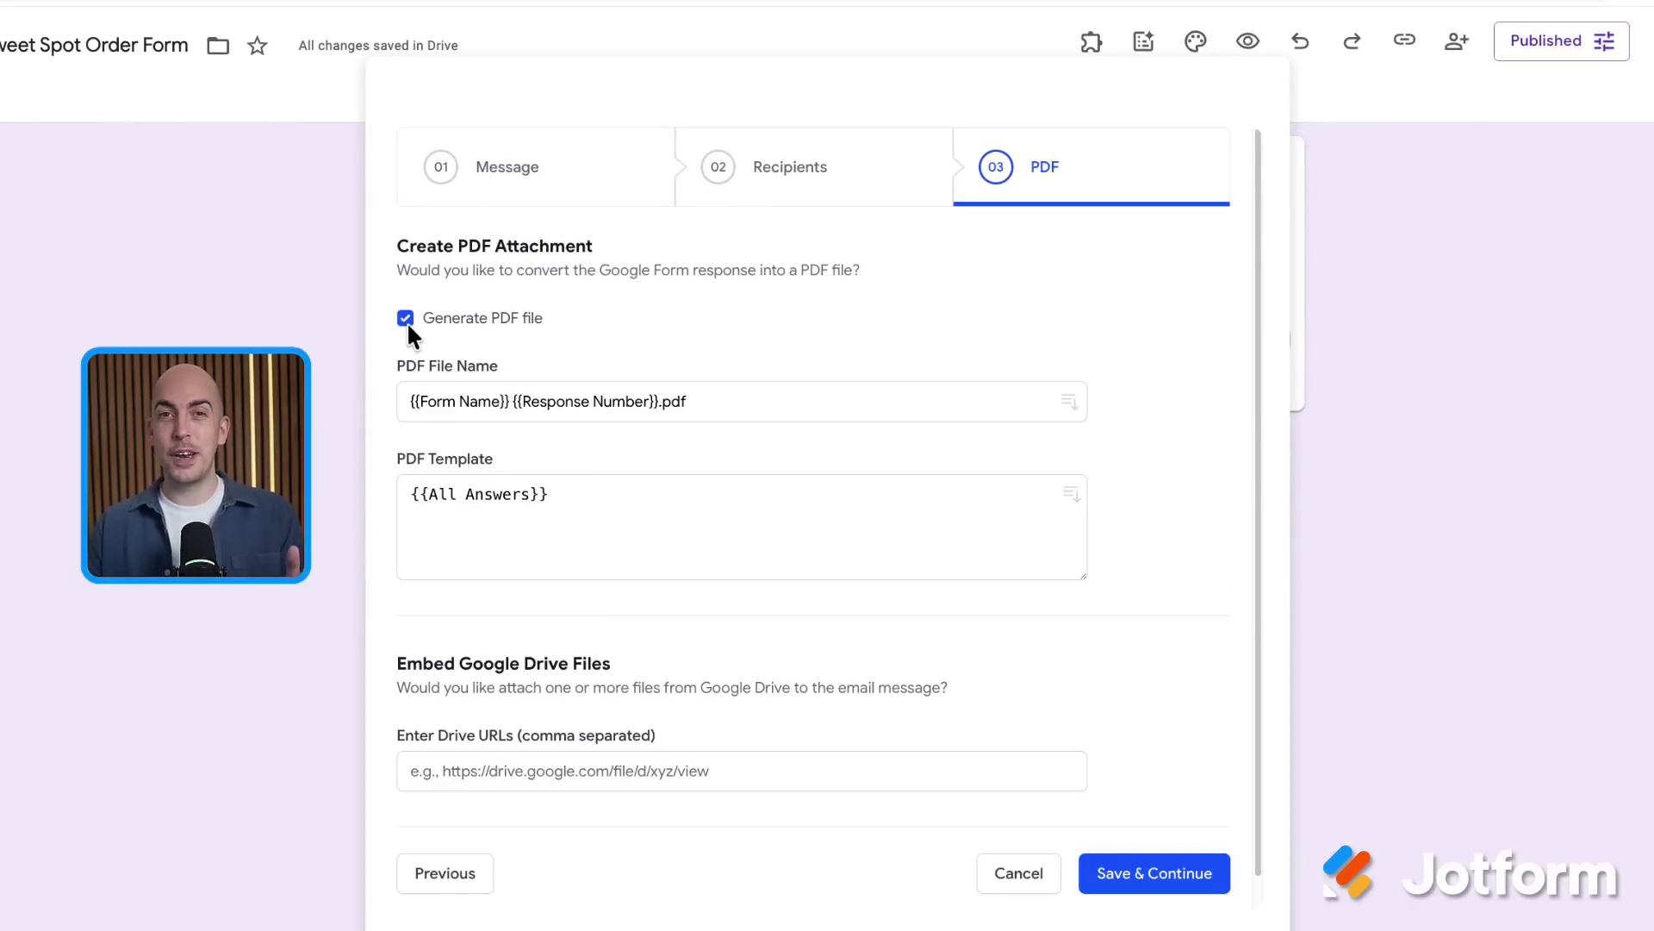
{"action": "scroll", "coordinate": [620, 599], "scroll_direction": "down", "scroll_amount": 1}
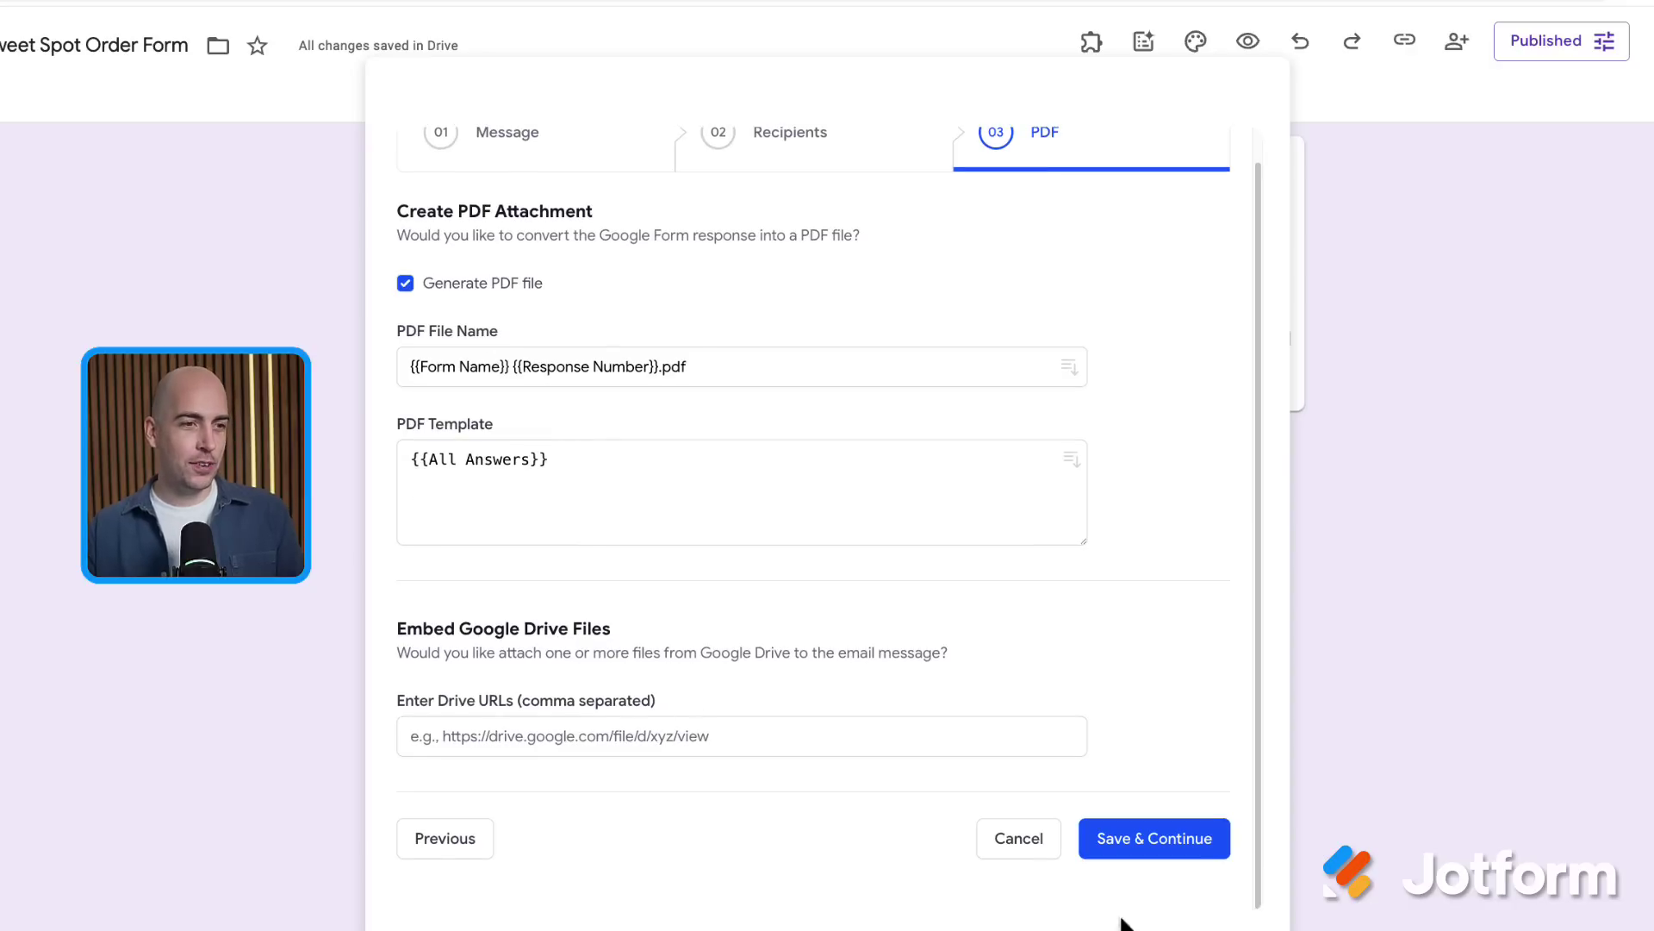
Save the notification, then in Gmail open the 'New Response Received' email and preview its PDF attachment
{"action": "left_click", "coordinate": [1197, 839]}
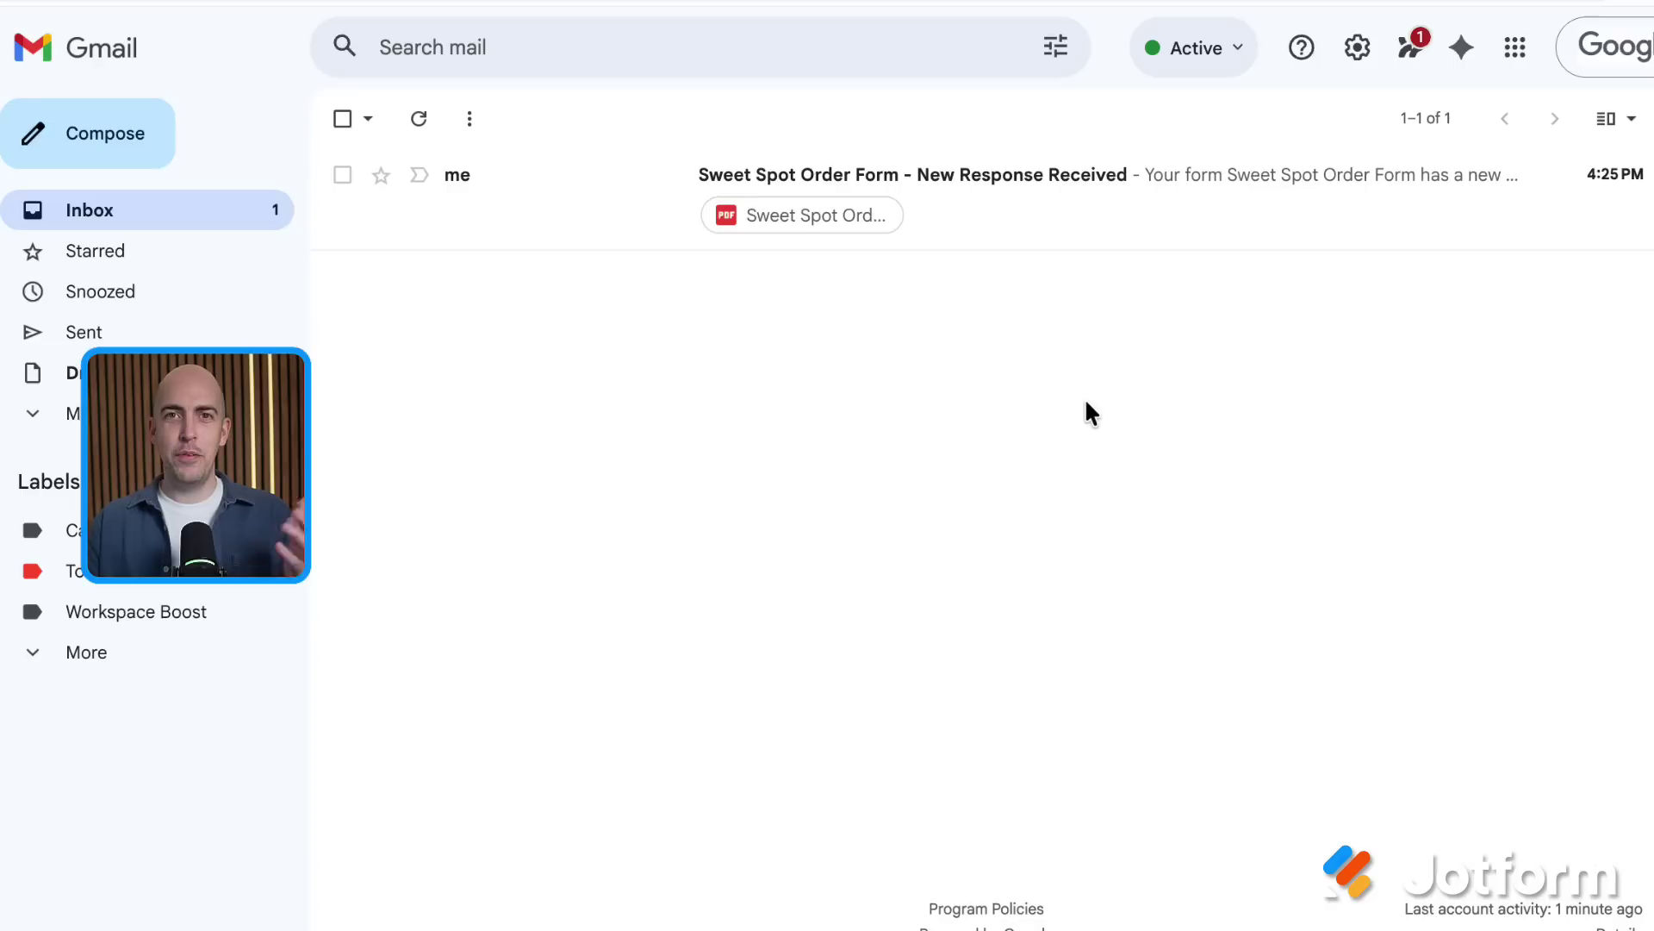
{"action": "left_click", "coordinate": [976, 219]}
{"action": "scroll", "coordinate": [997, 388], "scroll_direction": "down", "scroll_amount": 3}
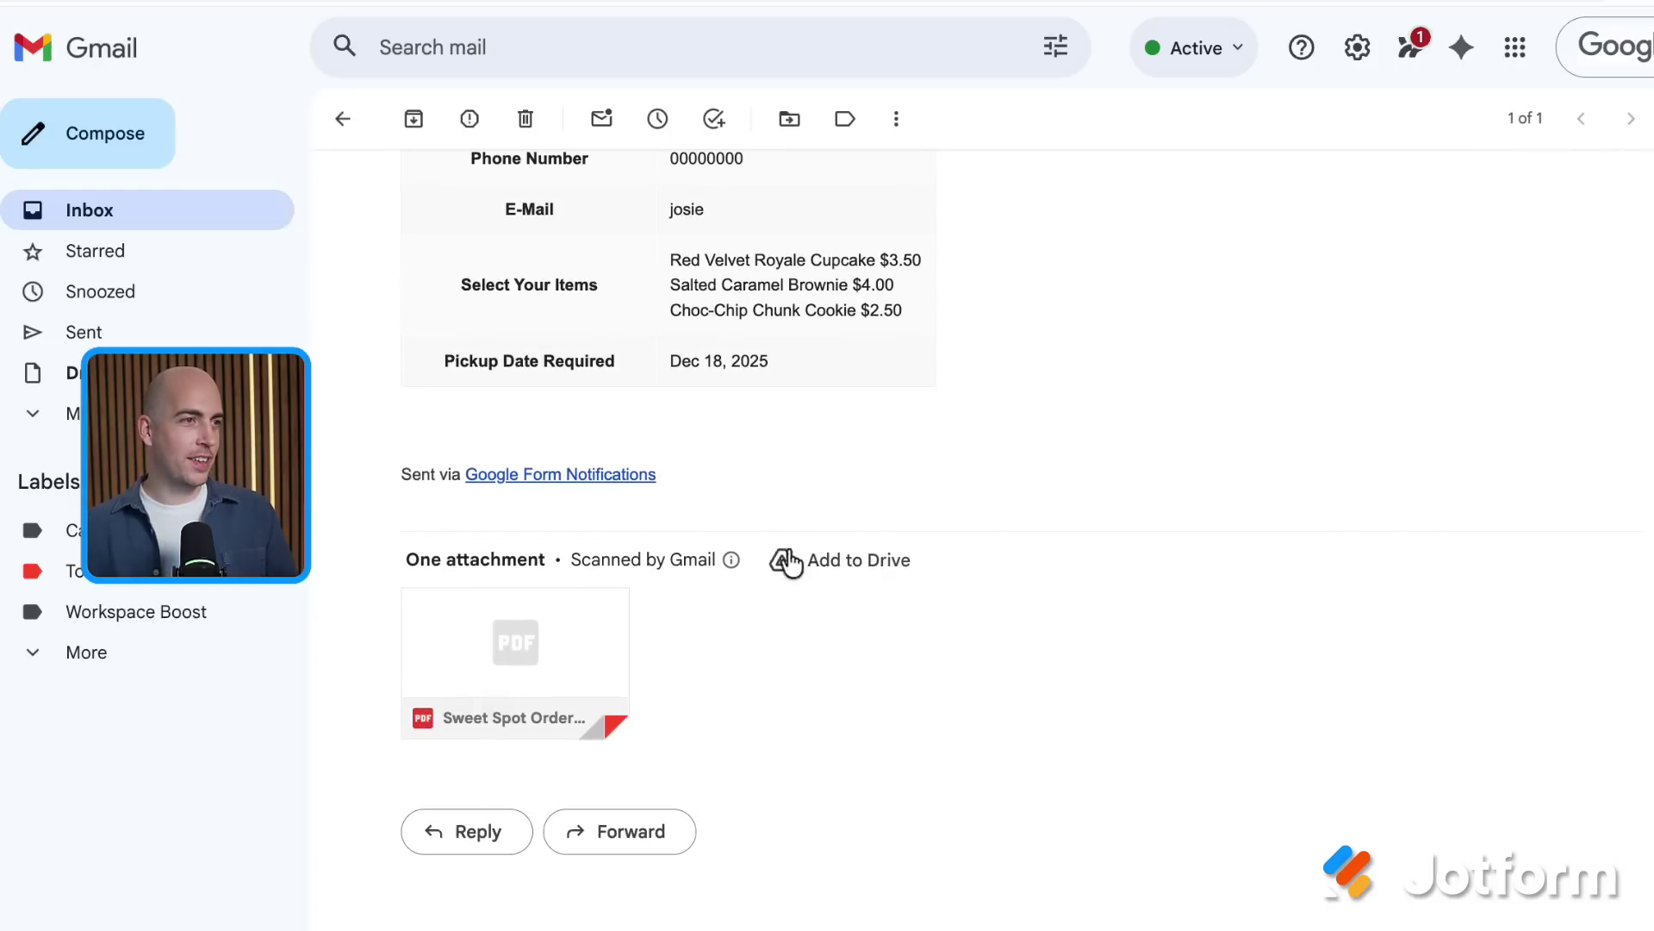
{"action": "left_click", "coordinate": [479, 646]}
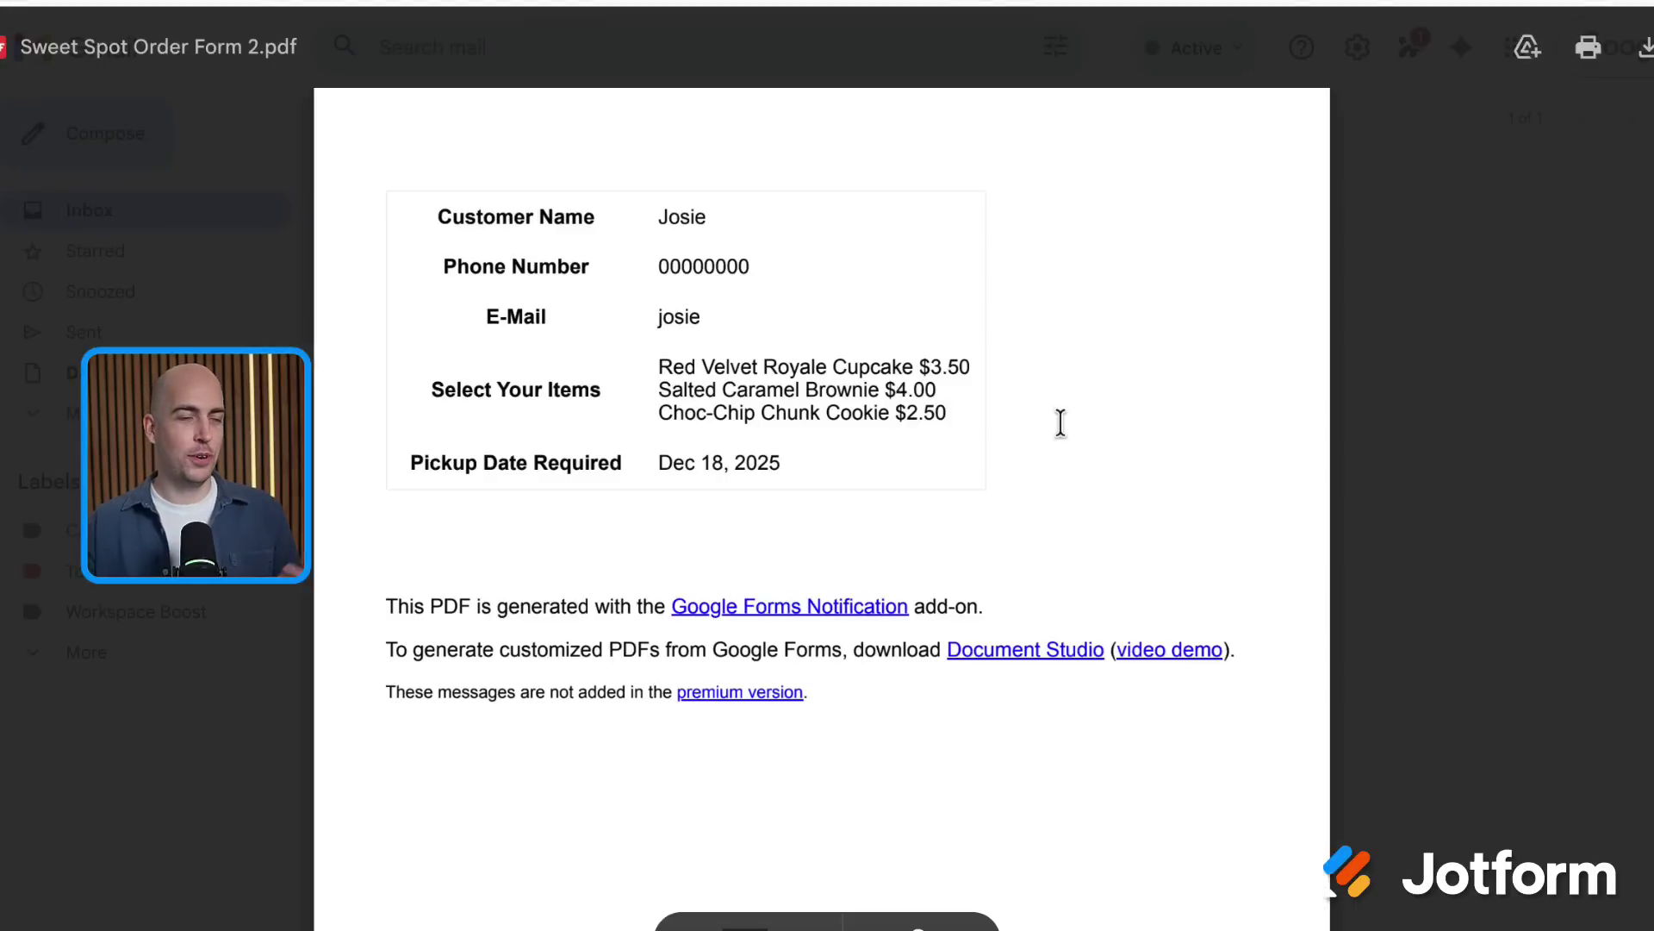
{"action": "left_click", "coordinate": [1450, 411]}
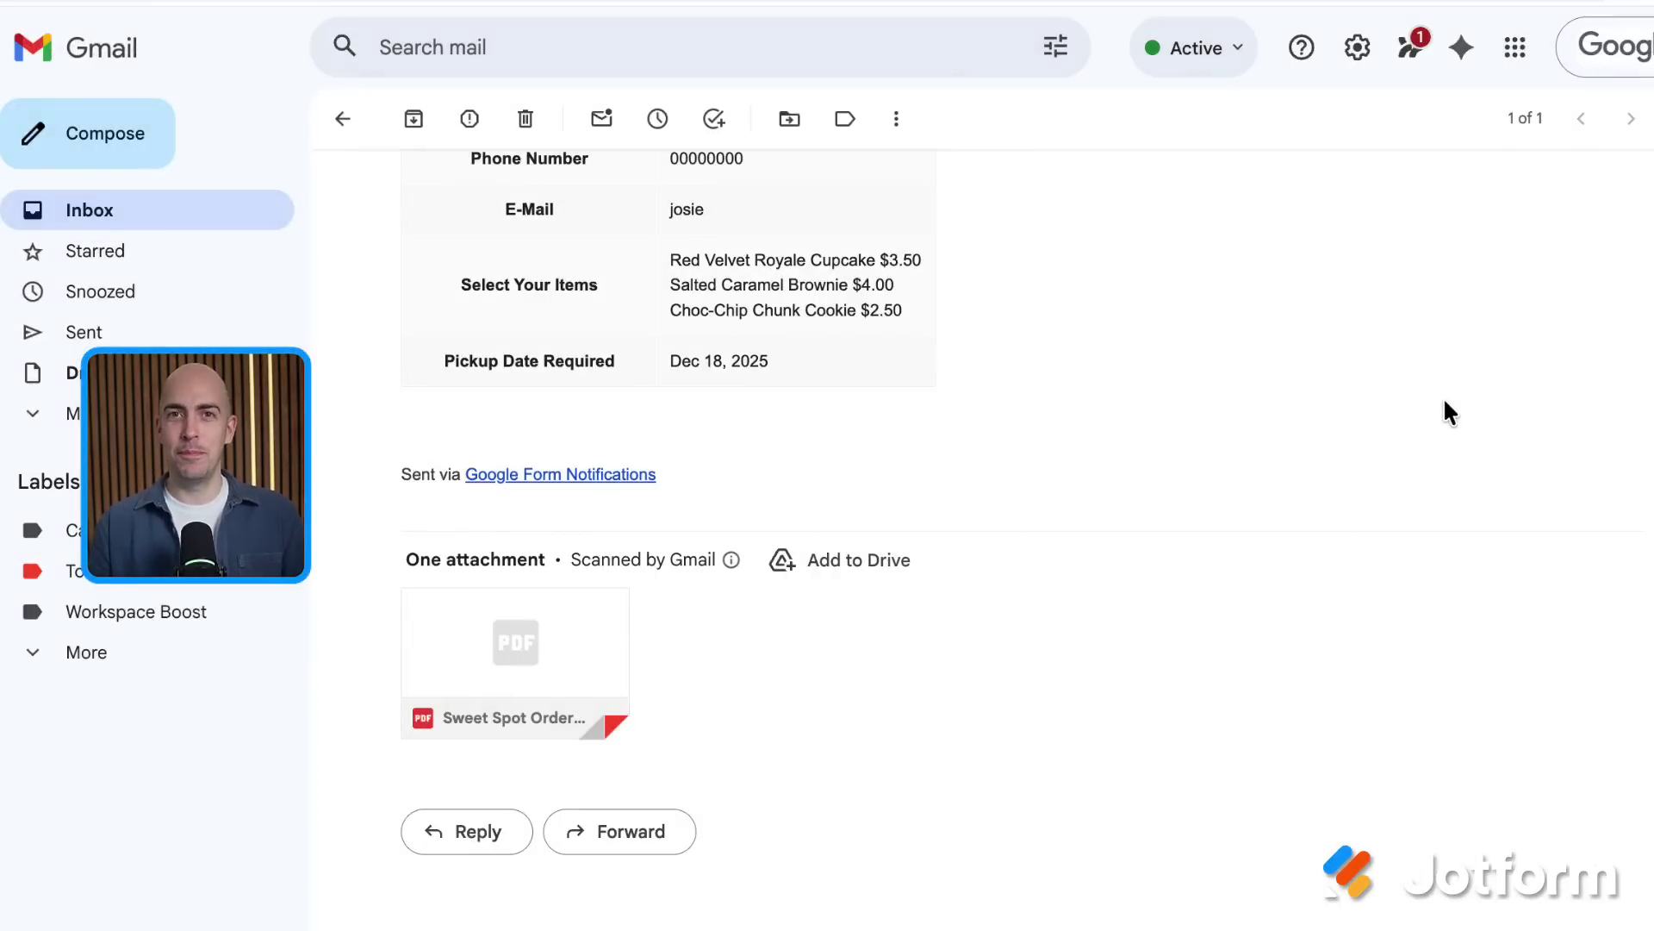